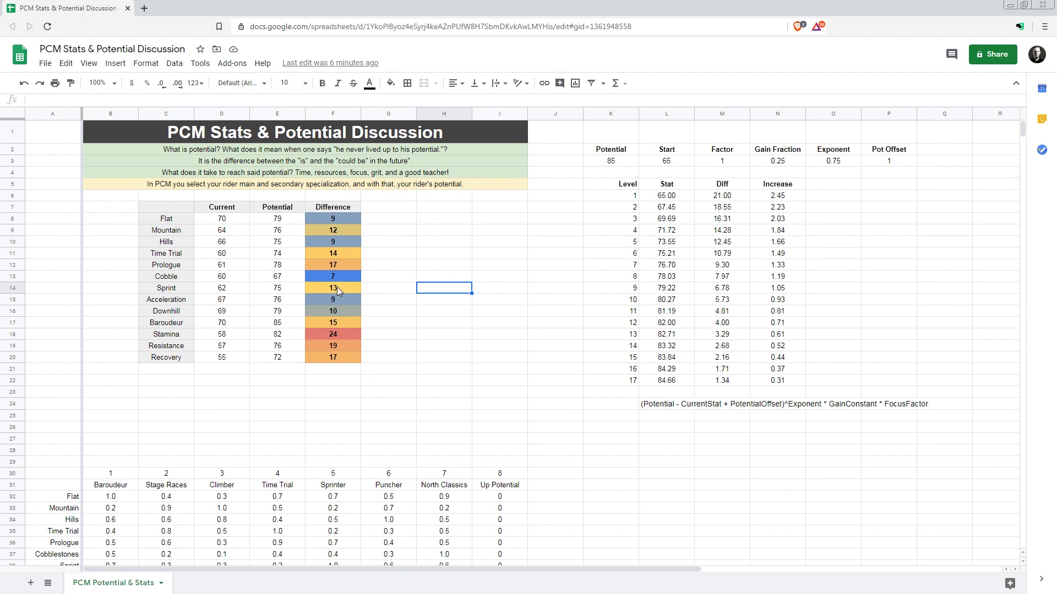
# - Examine levels 1 to 17 in the stat progression table
pyautogui.click(501, 287)
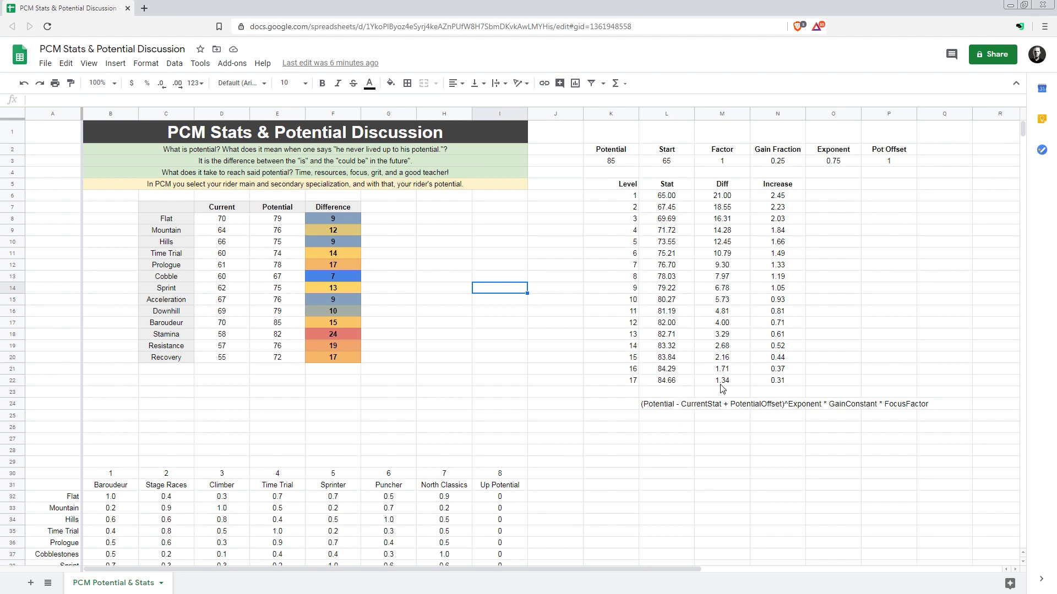
pyautogui.click(723, 174)
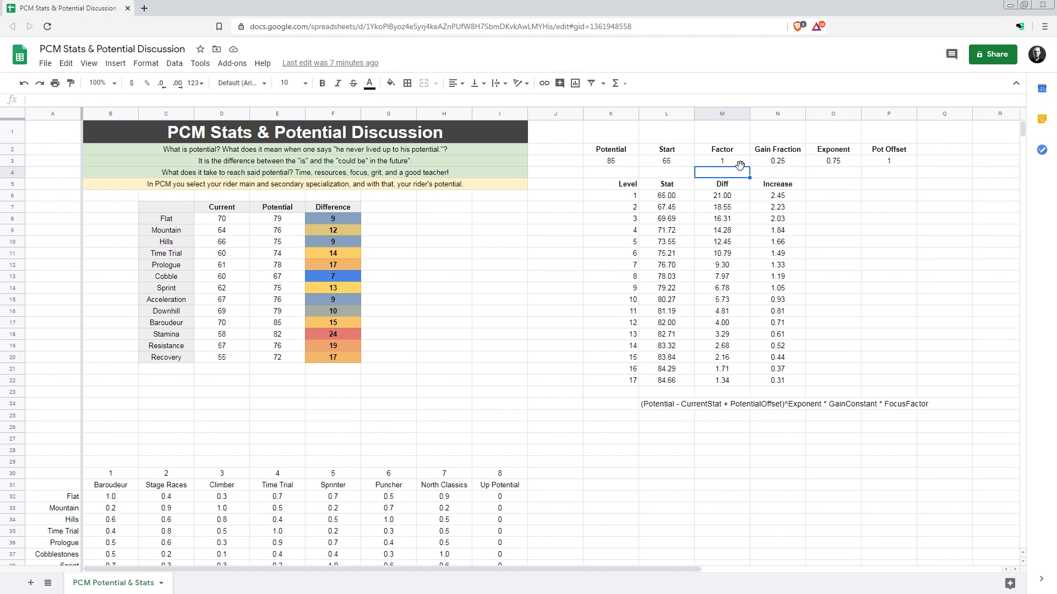
pyautogui.moveTo(631, 197); pyautogui.dragTo(615, 383)
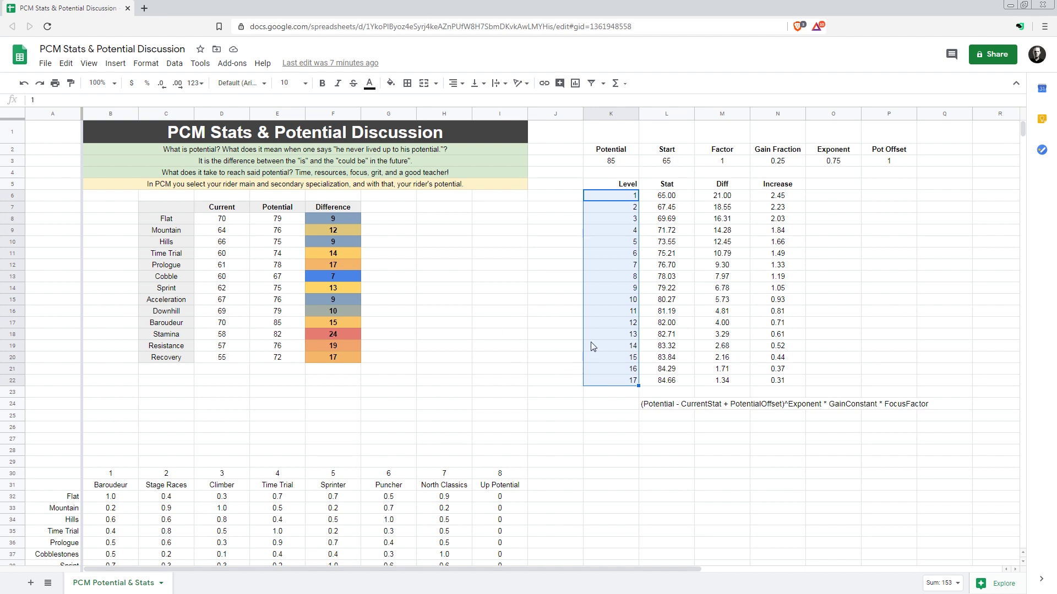
pyautogui.click(622, 392)
pyautogui.moveTo(621, 197); pyautogui.dragTo(620, 382)
pyautogui.click(620, 381)
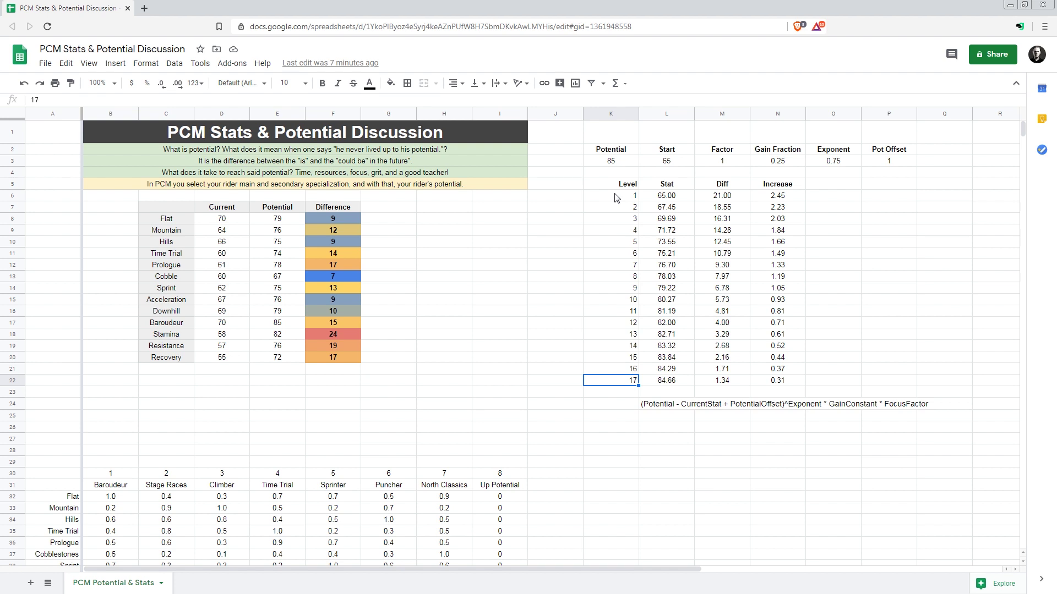
pyautogui.click(617, 198)
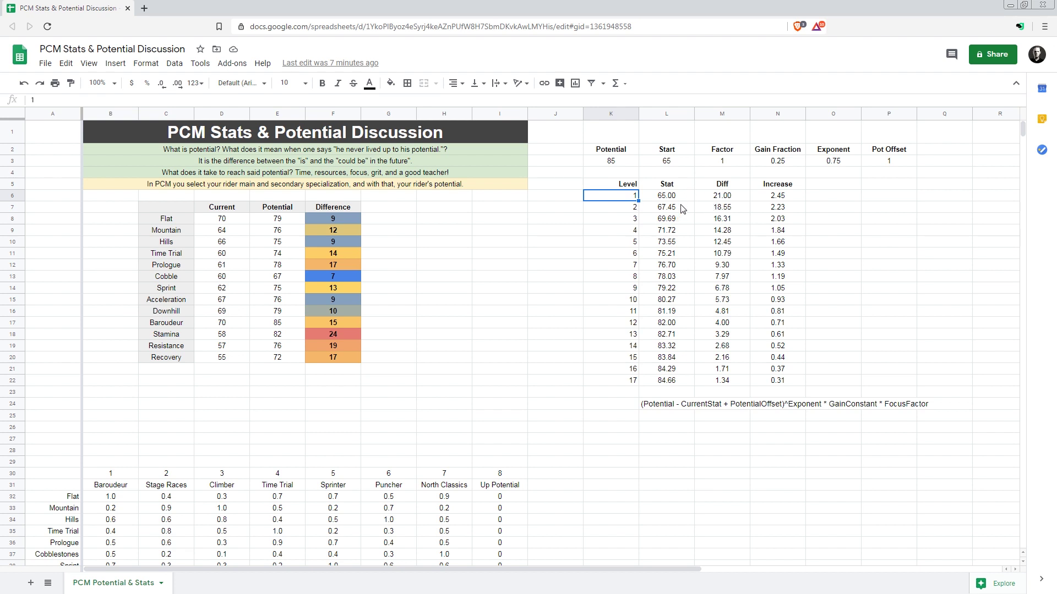
# - Examine the Potential, Start and gain parameters in row 3 together with the formula text below the progression table
pyautogui.click(655, 163)
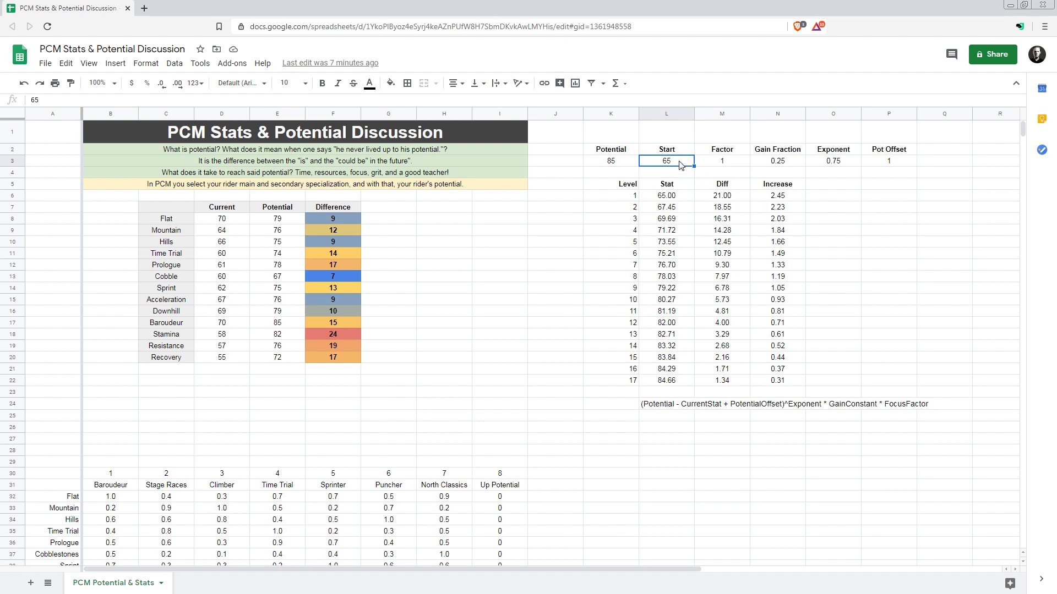
pyautogui.click(620, 166)
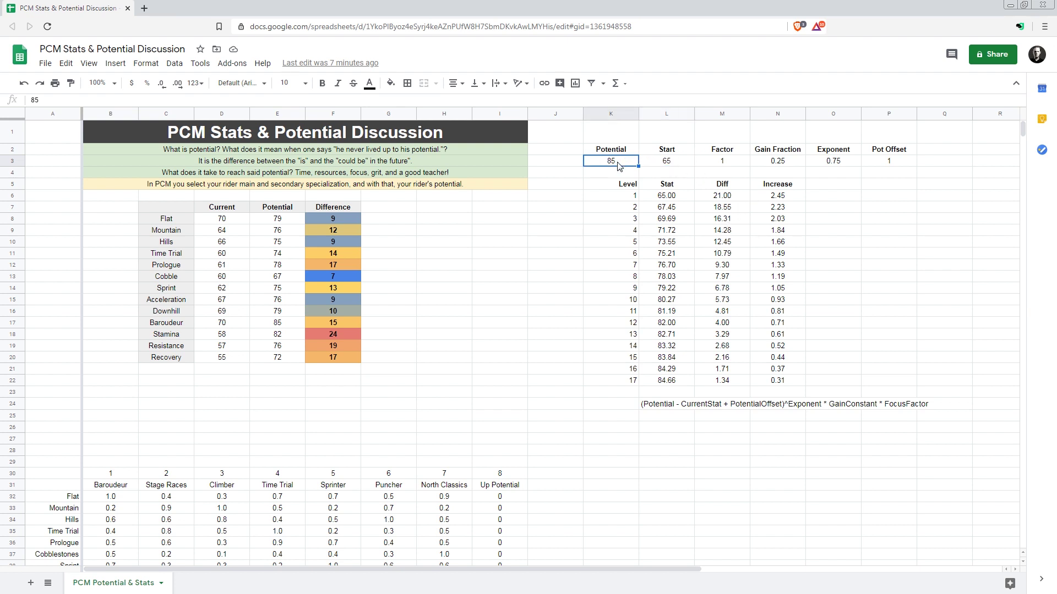
pyautogui.click(667, 162)
pyautogui.moveTo(722, 150); pyautogui.dragTo(882, 163)
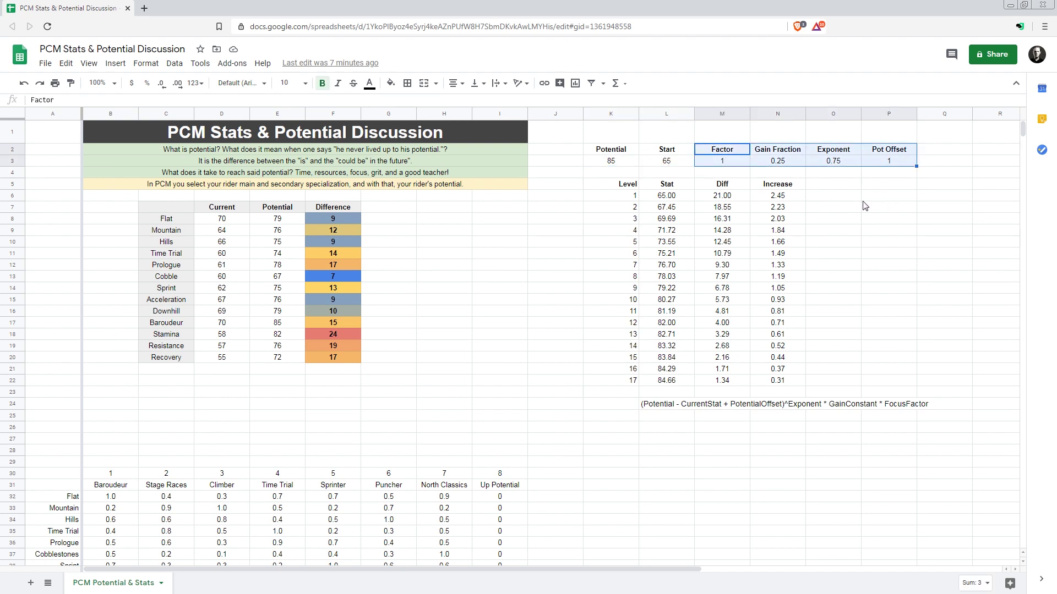
pyautogui.click(839, 199)
pyautogui.click(698, 408)
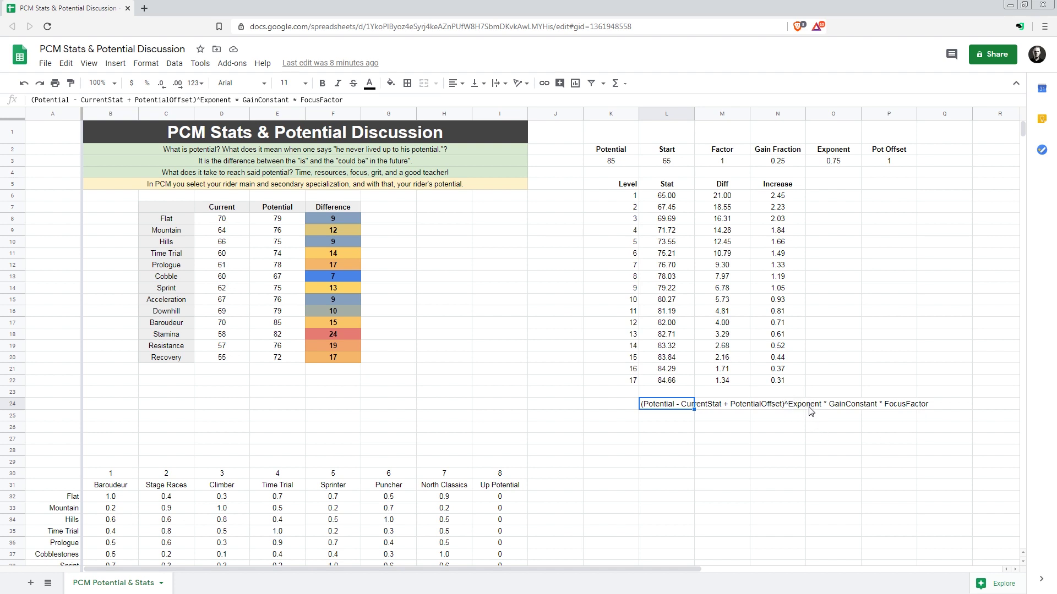
pyautogui.click(840, 165)
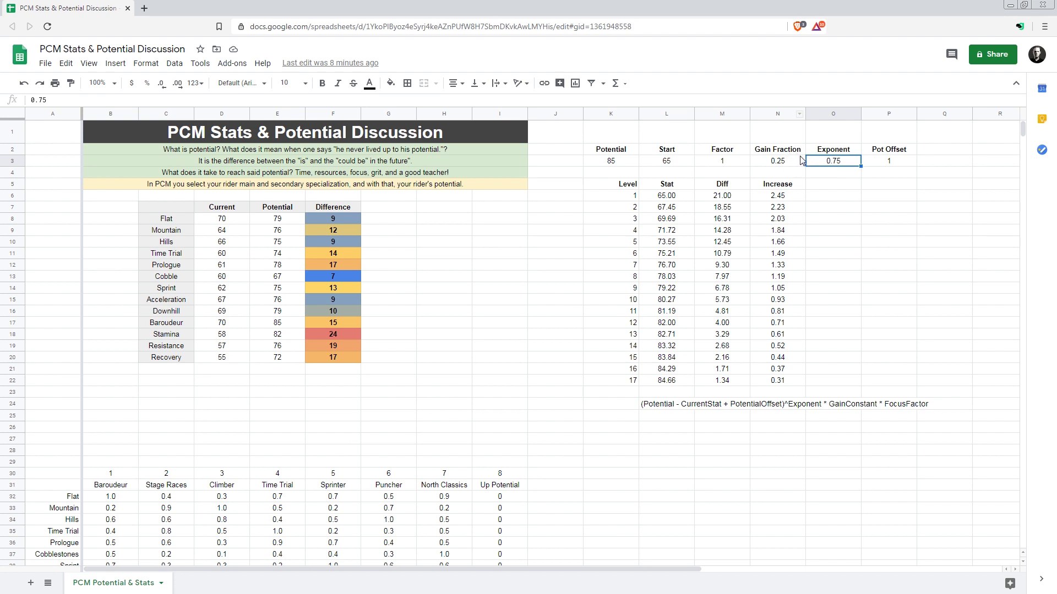
pyautogui.click(887, 165)
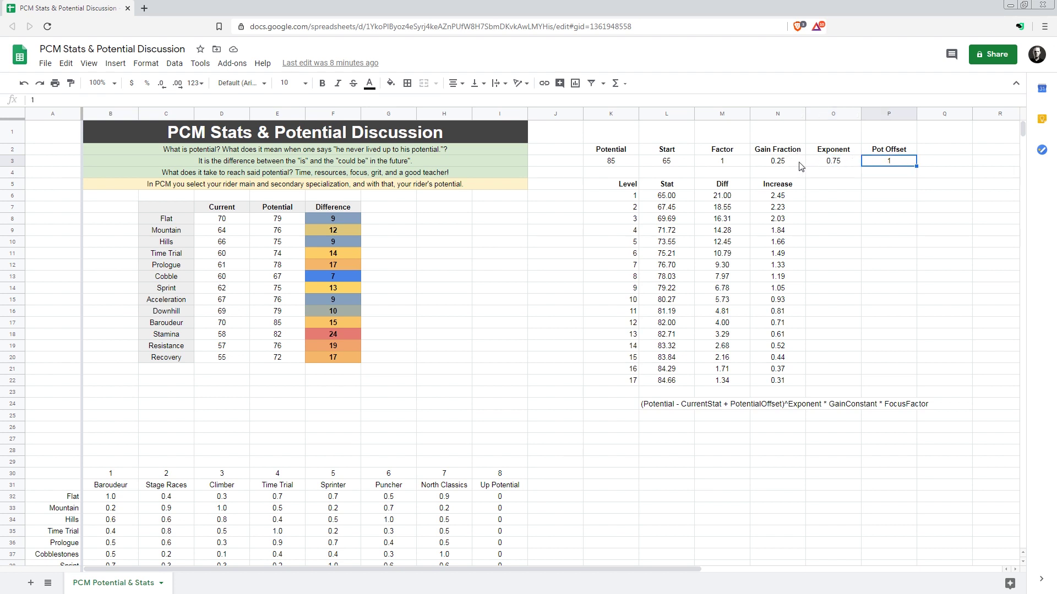
# - Rename the "Factor" header in M2 to "Focus Factor"
pyautogui.click(736, 159)
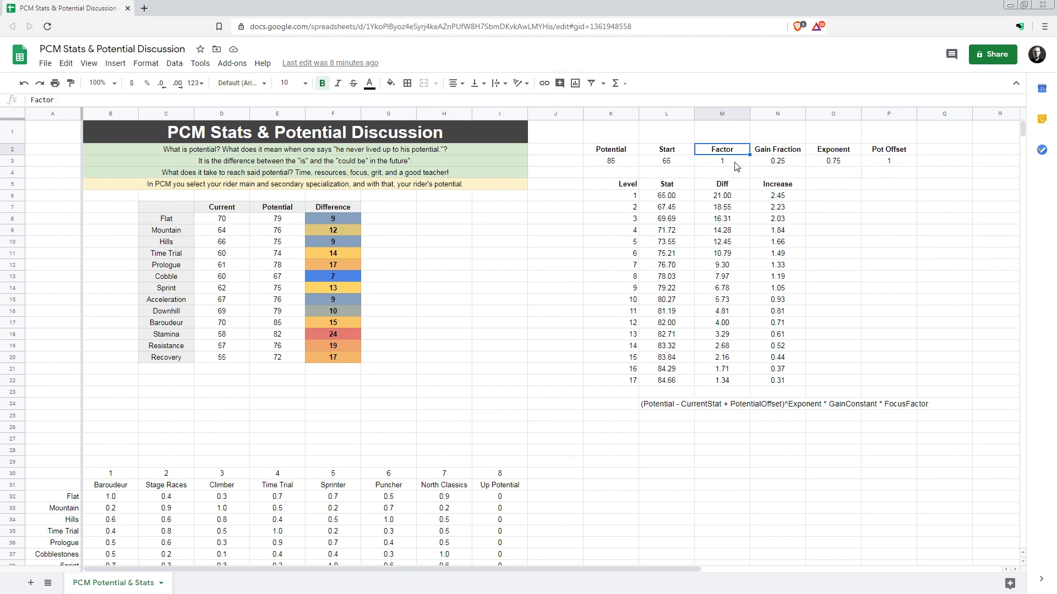
pyautogui.hotkey('ctrl', 'z')
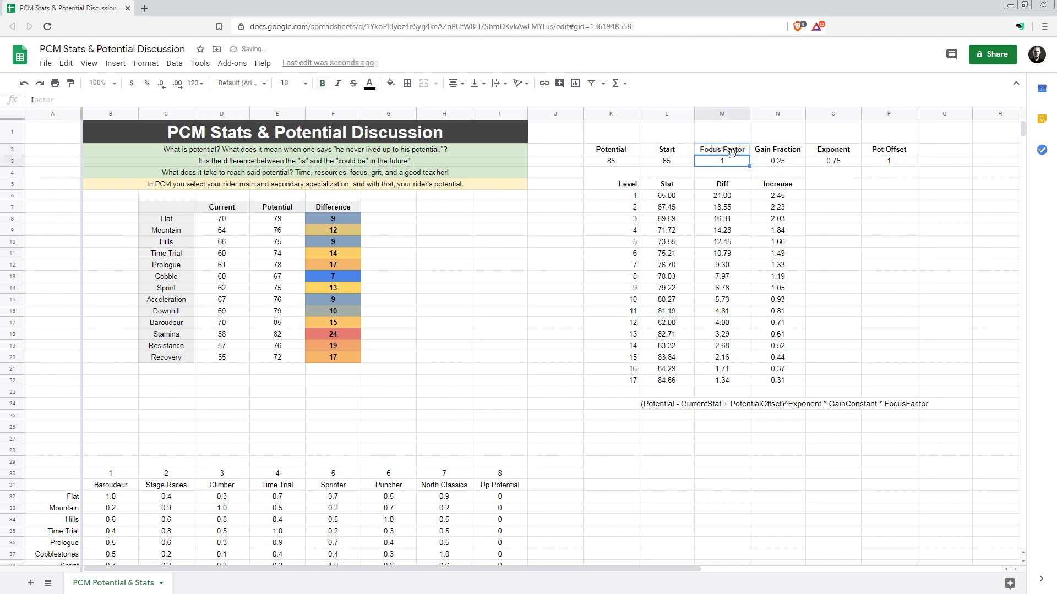
pyautogui.click(736, 161)
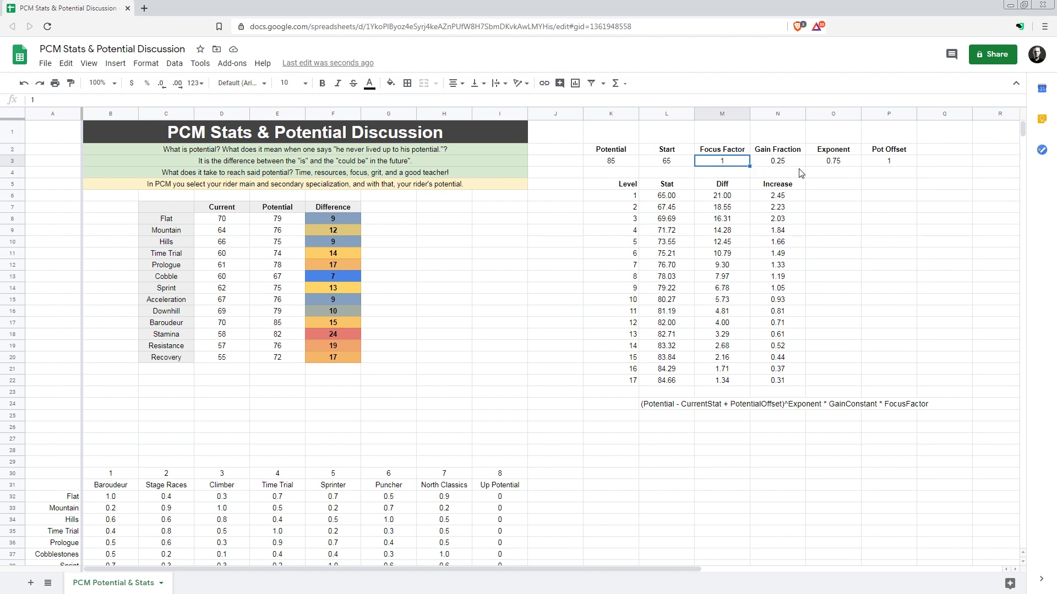
# - Rename the "Gain Fraction" header in N2 to "Gain Constant"
pyautogui.moveTo(800, 166); pyautogui.dragTo(871, 169)
pyautogui.click(872, 168)
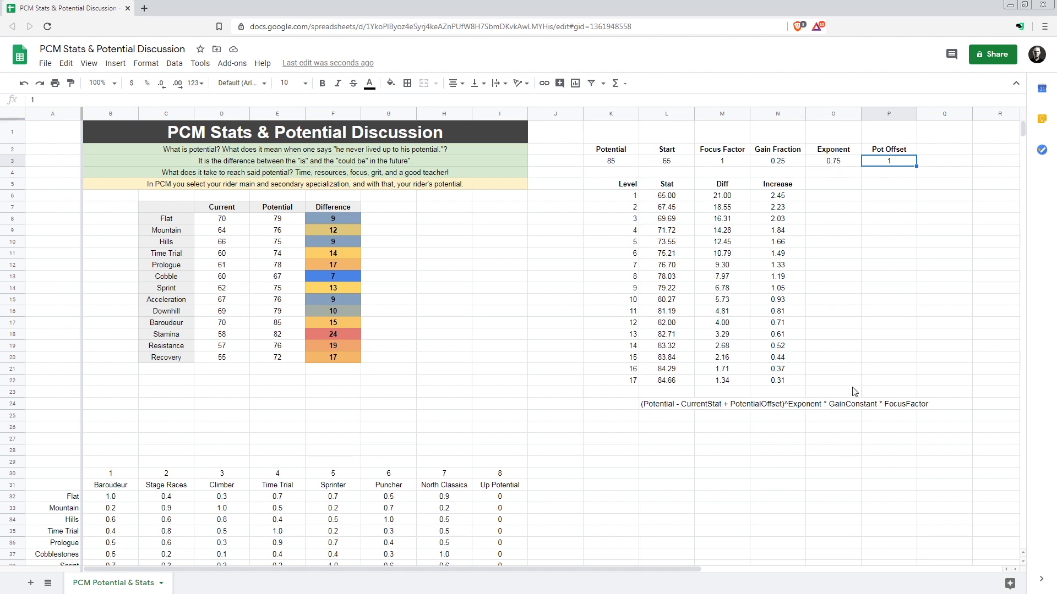
pyautogui.doubleClick(775, 149)
pyautogui.press('BackSpace')
pyautogui.press('BackSpace')
pyautogui.press('BackSpace')
pyautogui.press('BackSpace')
pyautogui.press('BackSpace')
pyautogui.press('BackSpace')
pyautogui.press('BackSpace')
pyautogui.press('BackSpace')
pyautogui.write('Constant')
pyautogui.press('Return')
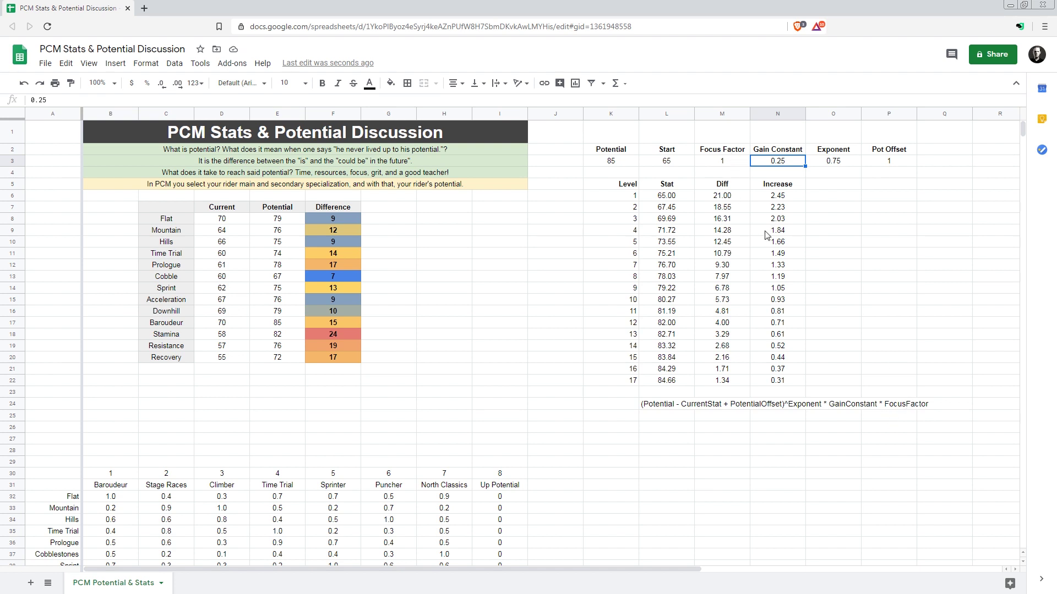
# - Check the level 1 Stat, Diff and Increase formulas, and prefix the formula text in L24 with "Stat Increase ="
pyautogui.click(671, 197)
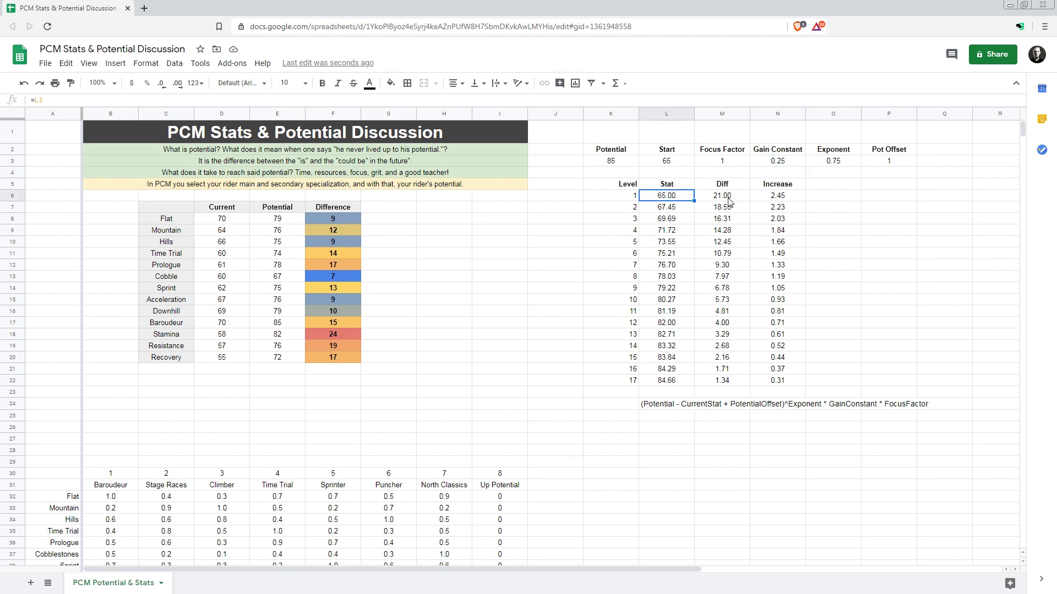
pyautogui.click(726, 200)
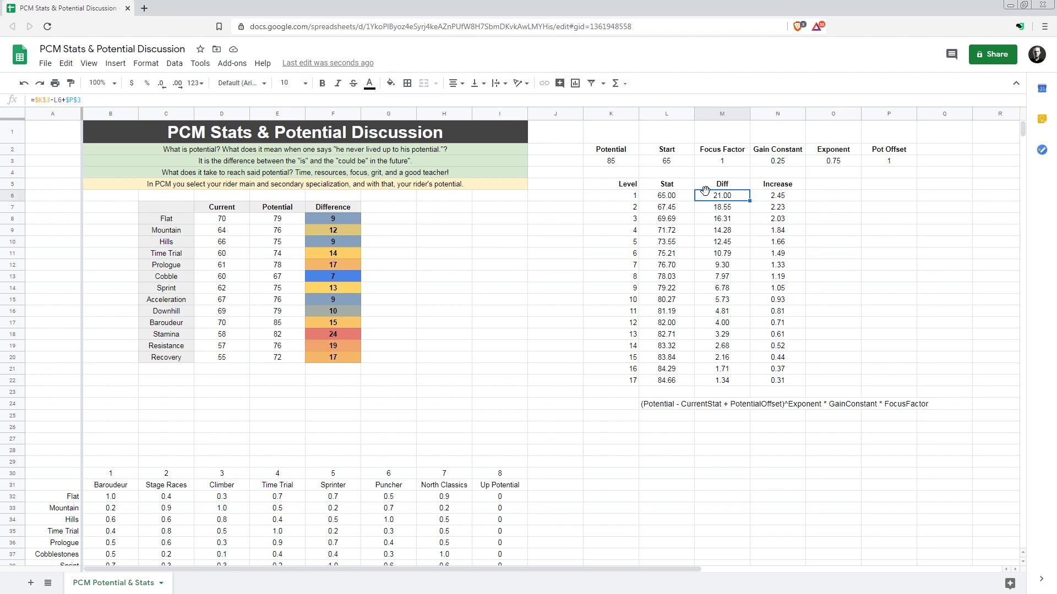
pyautogui.click(779, 200)
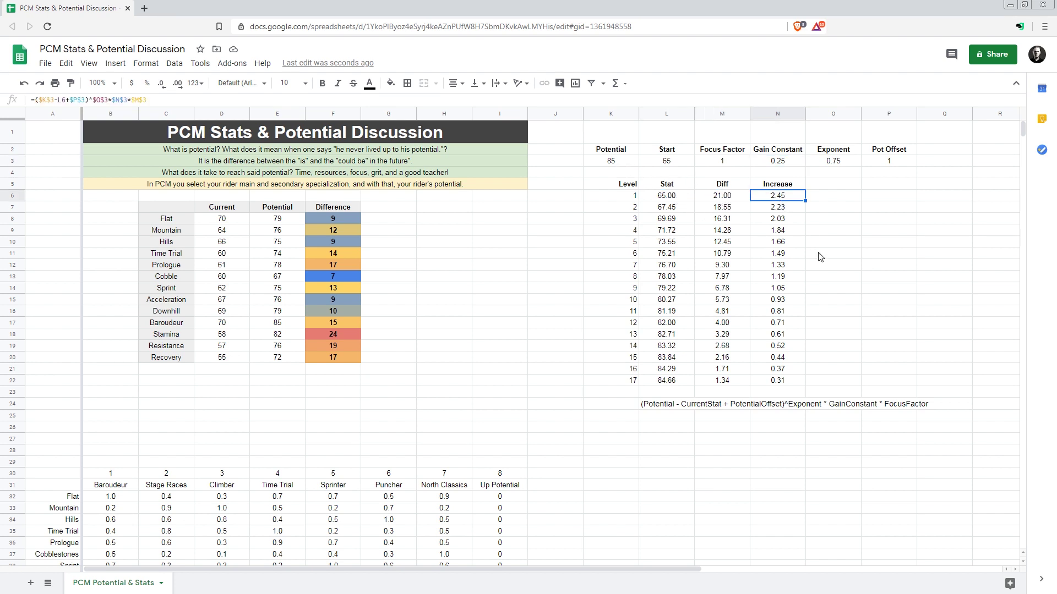
pyautogui.click(662, 409)
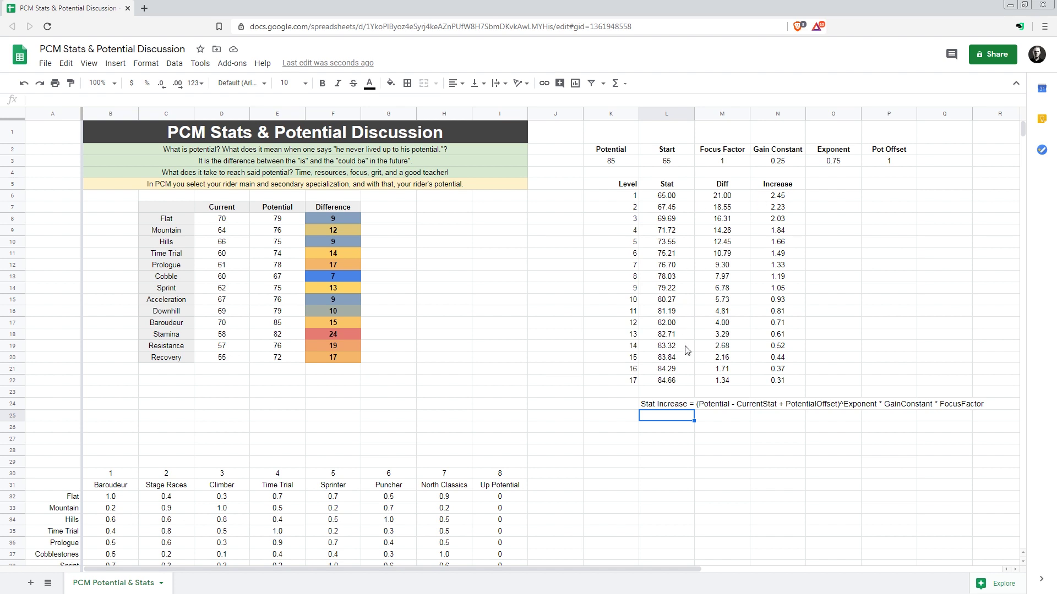
# - Examine the Stat, Diff and Increase cells for the last levels of the progression table
pyautogui.click(682, 381)
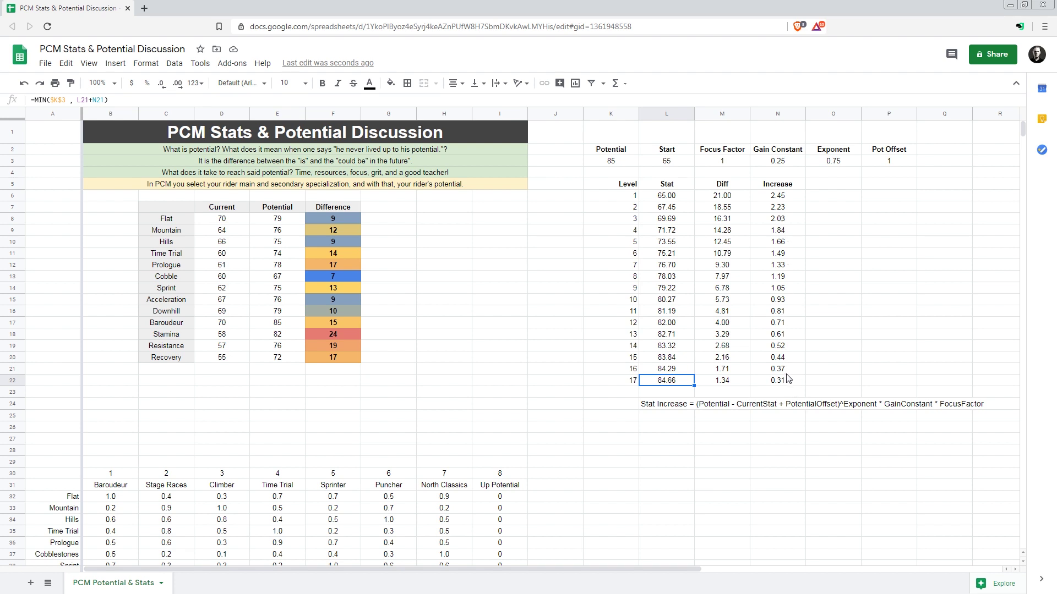
pyautogui.moveTo(786, 359); pyautogui.dragTo(790, 386)
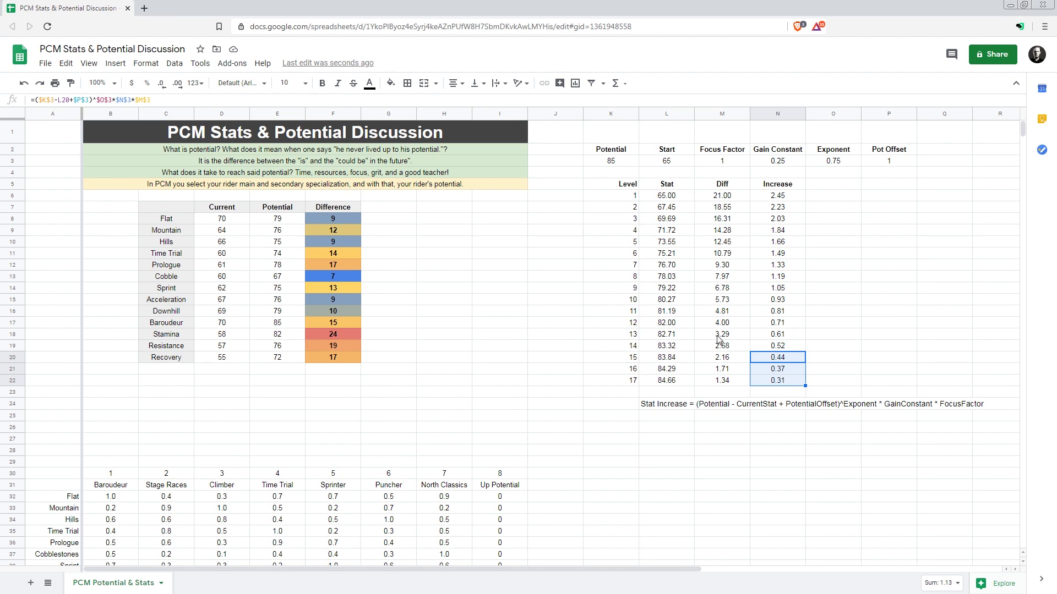
pyautogui.click(714, 387)
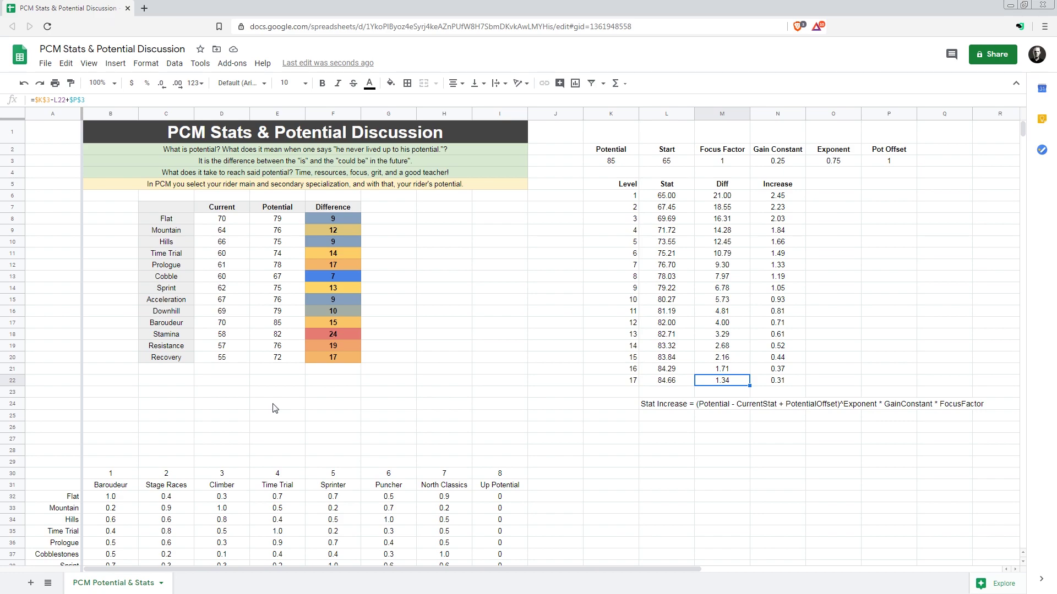
# - Examine the focus factor table in rows 30 to 45, covering the numbered specializations from Baroudeur to North Classics
pyautogui.scroll(-20, 399, 495)
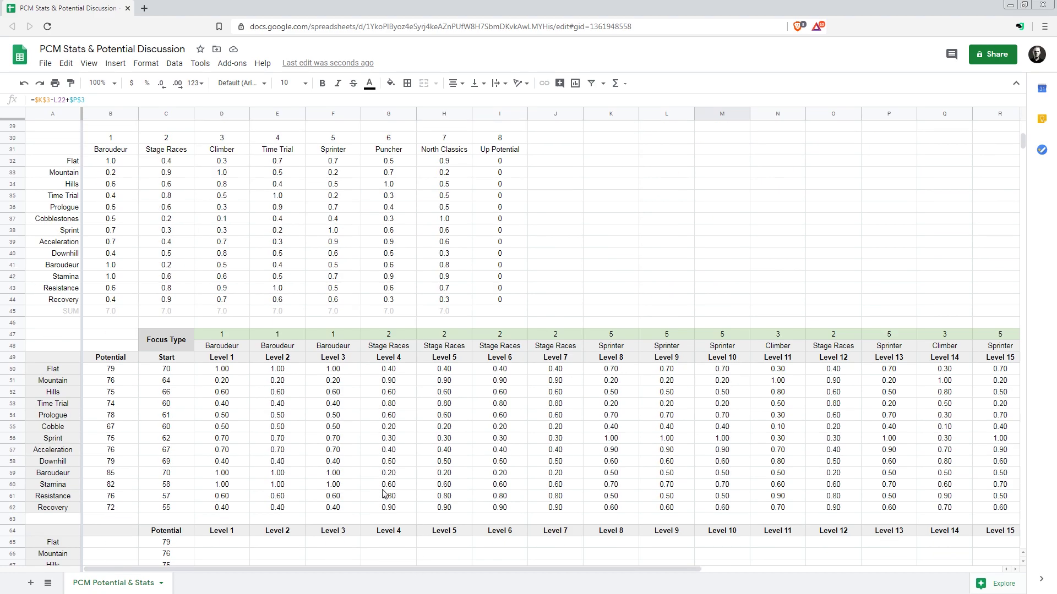
pyautogui.scroll(15, 408, 492)
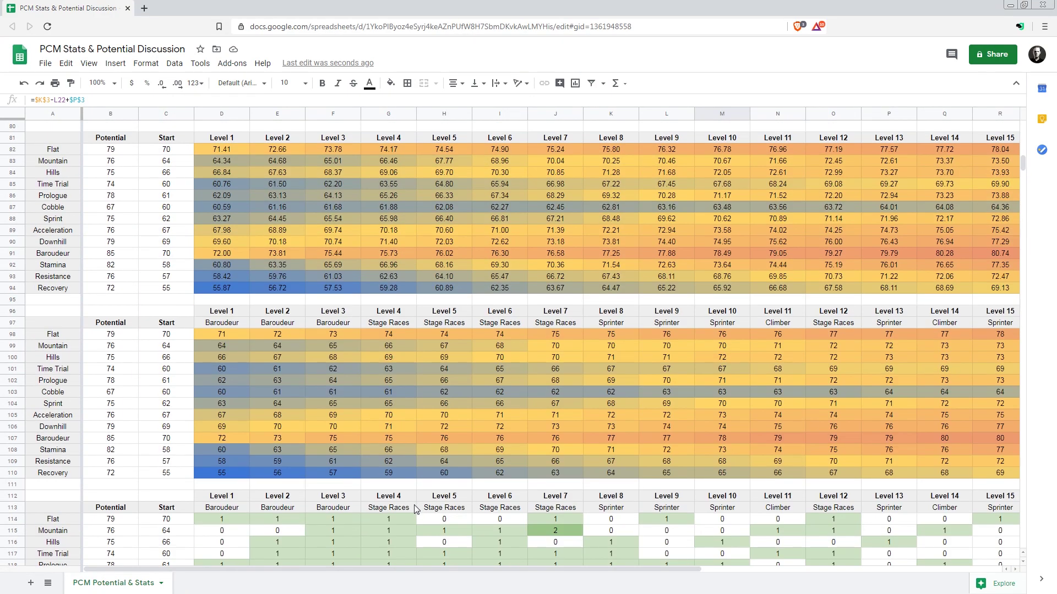
pyautogui.scroll(5, 438, 541)
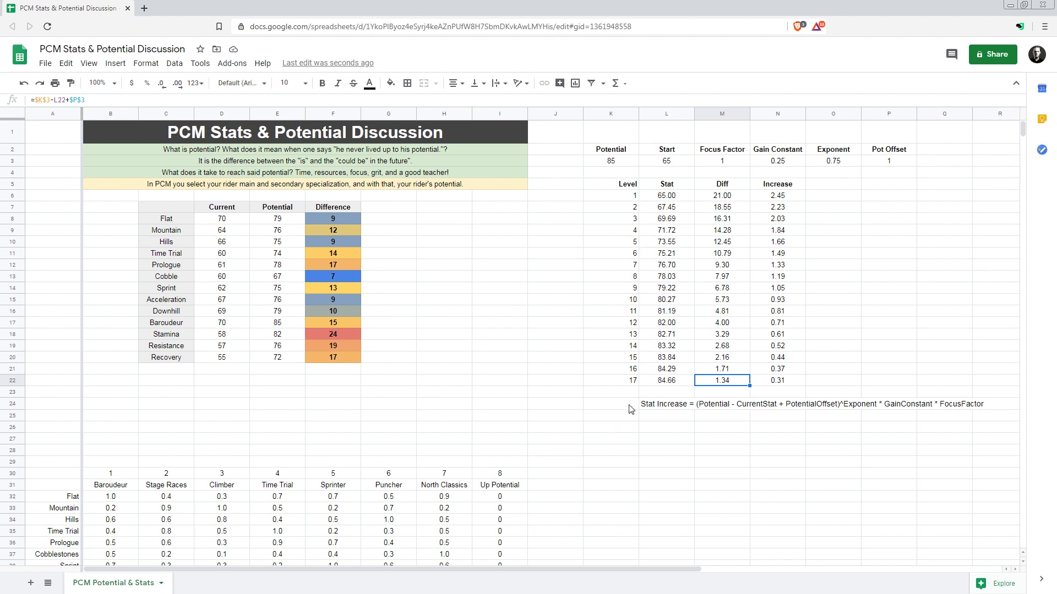
pyautogui.scroll(-3, 507, 464)
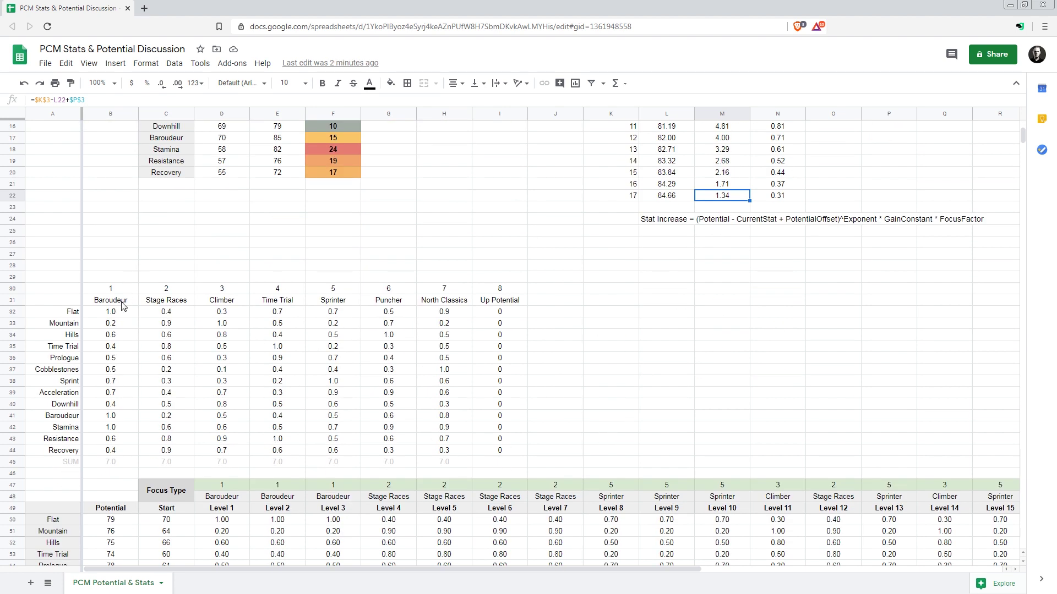
pyautogui.moveTo(101, 293); pyautogui.dragTo(505, 467)
pyautogui.click(505, 468)
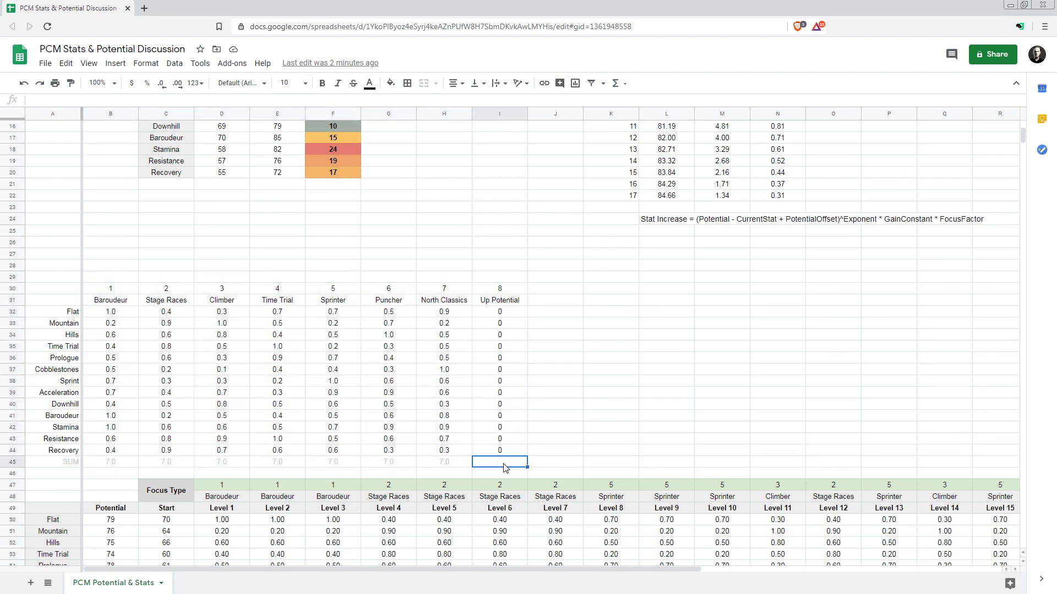
pyautogui.moveTo(113, 301); pyautogui.dragTo(454, 289)
pyautogui.click(456, 292)
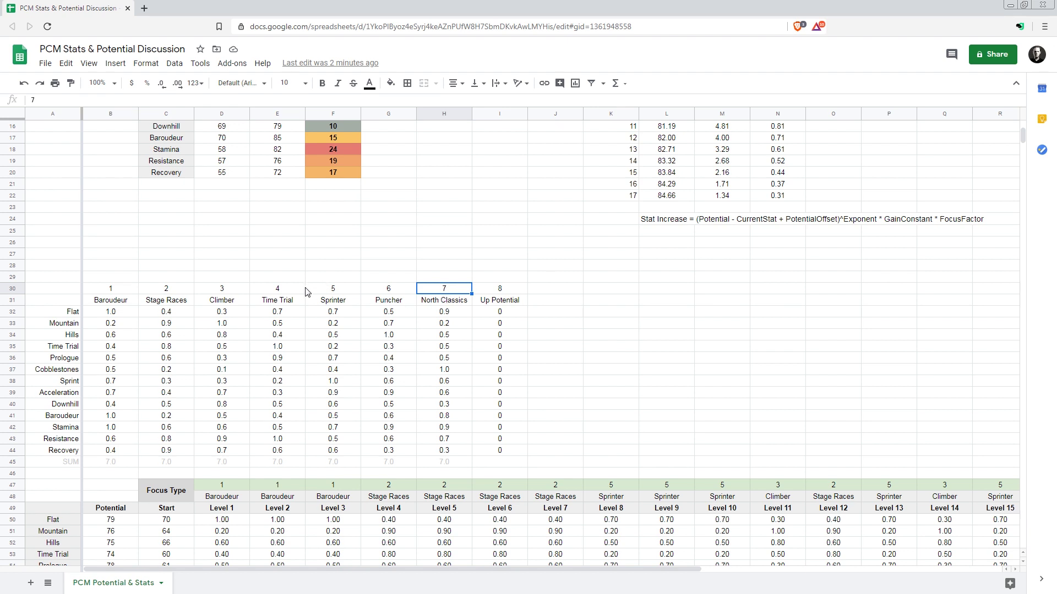
pyautogui.click(123, 291)
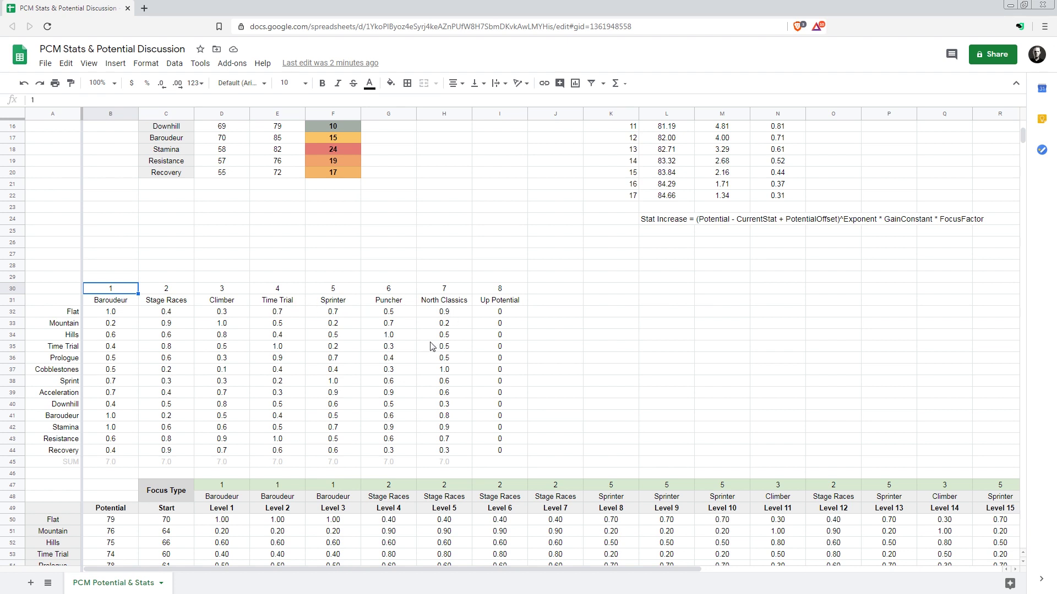
# - Examine the factors in the Up Potential column of the specialization table
pyautogui.click(510, 291)
pyautogui.moveTo(514, 315)
pyautogui.mouseDown()
pyautogui.moveTo(525, 453)
pyautogui.moveTo(507, 439)
pyautogui.moveTo(509, 311)
pyautogui.mouseUp()
pyautogui.click(524, 451)
pyautogui.hotkey('ctrl', 'c')
pyautogui.hotkey('ctrl', 'v')
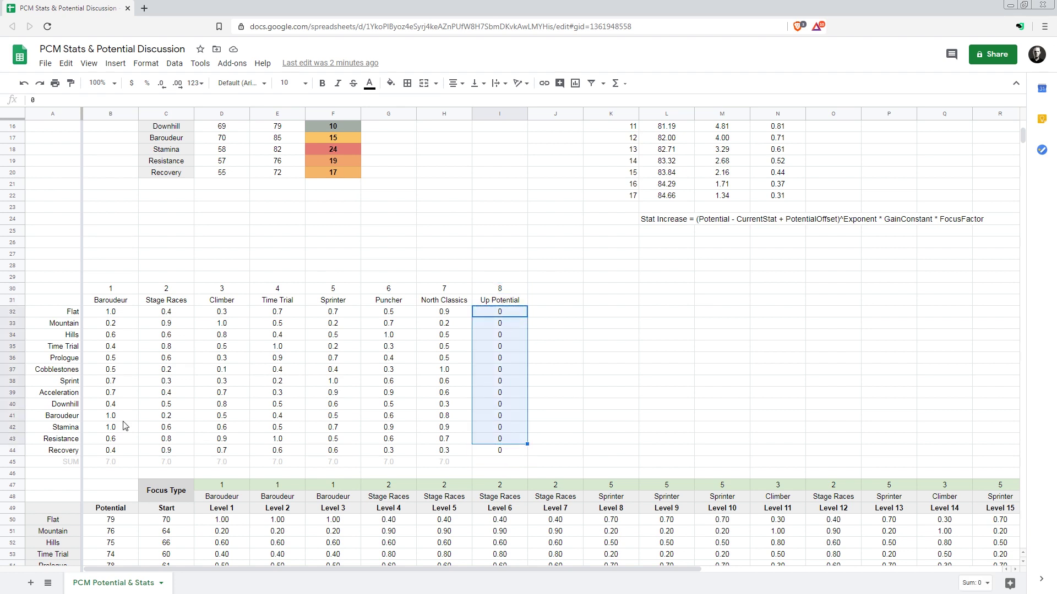
# - Inspect the Baroudeur column's Flat and Baroudeur factors and the formula in its SUM cell
pyautogui.click(124, 313)
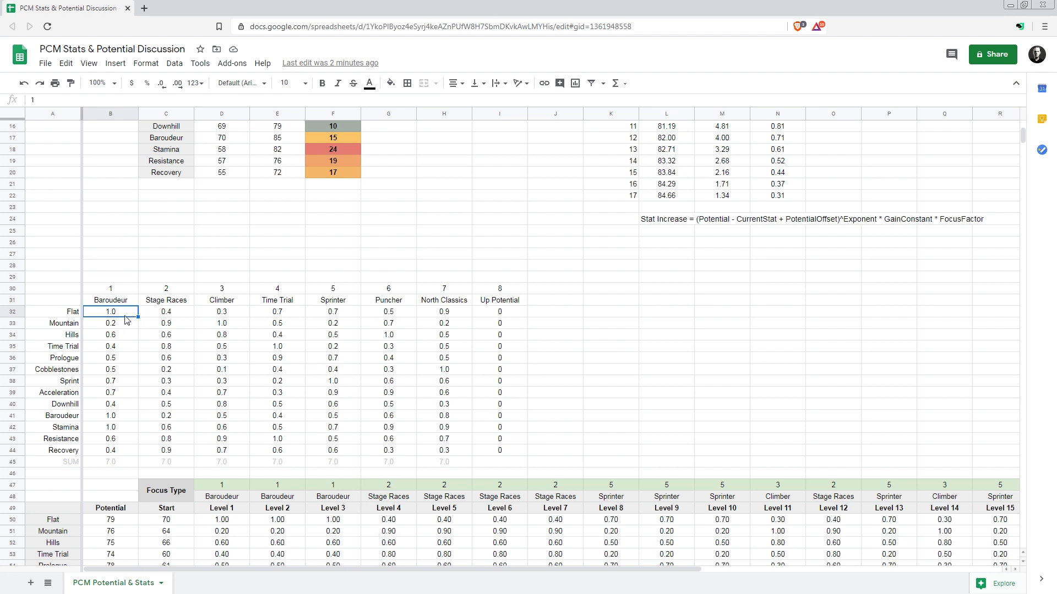
pyautogui.click(122, 468)
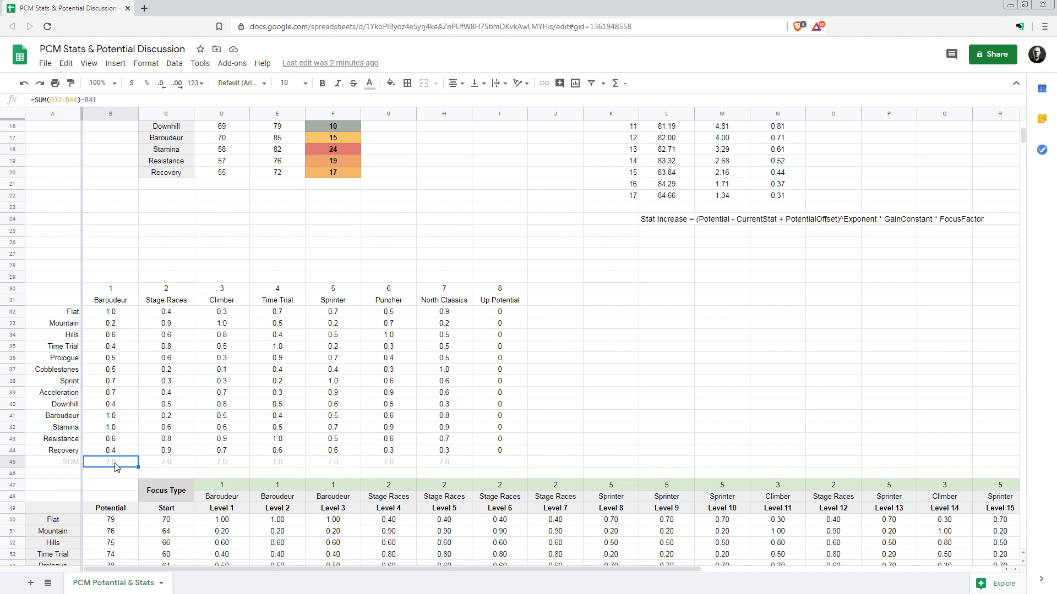
pyautogui.moveTo(116, 466); pyautogui.dragTo(431, 466)
pyautogui.click(105, 467)
pyautogui.click(121, 419)
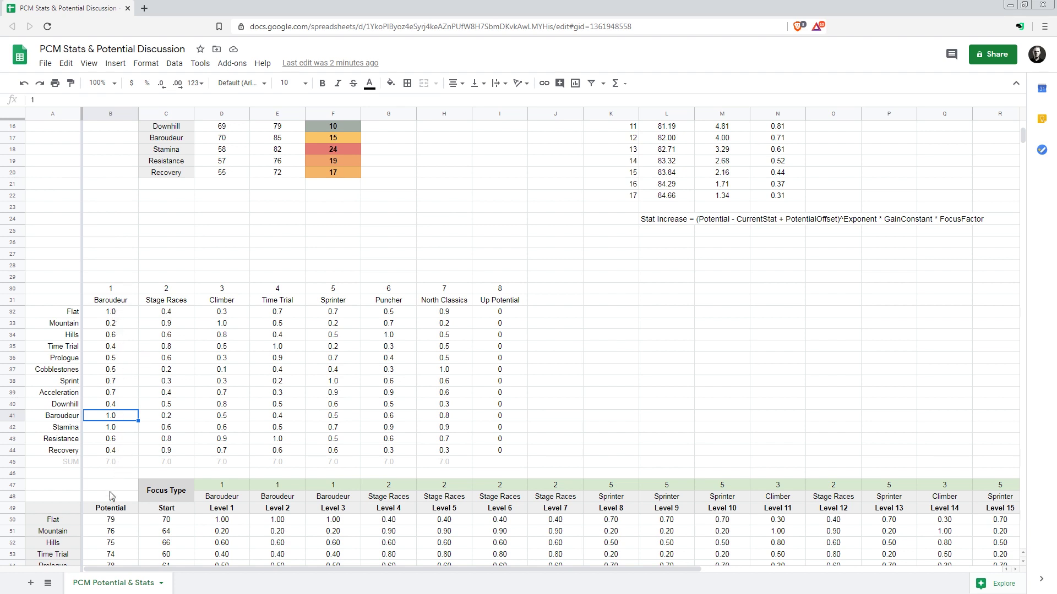
pyautogui.click(122, 465)
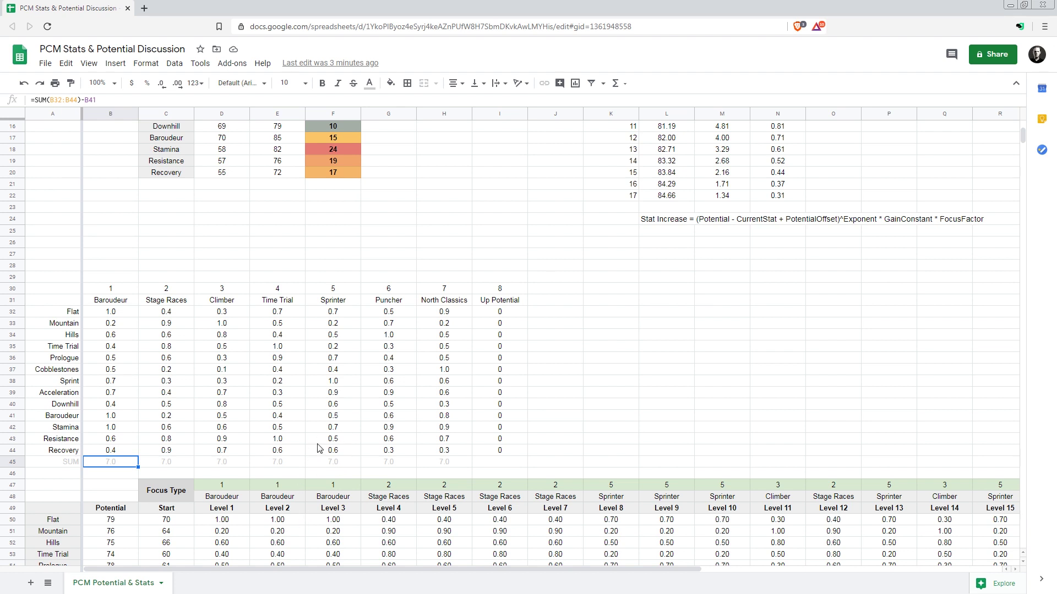
# - Inspect the Flat, Baroudeur and Stamina factors in the Baroudeur column of the specialization table
pyautogui.click(120, 313)
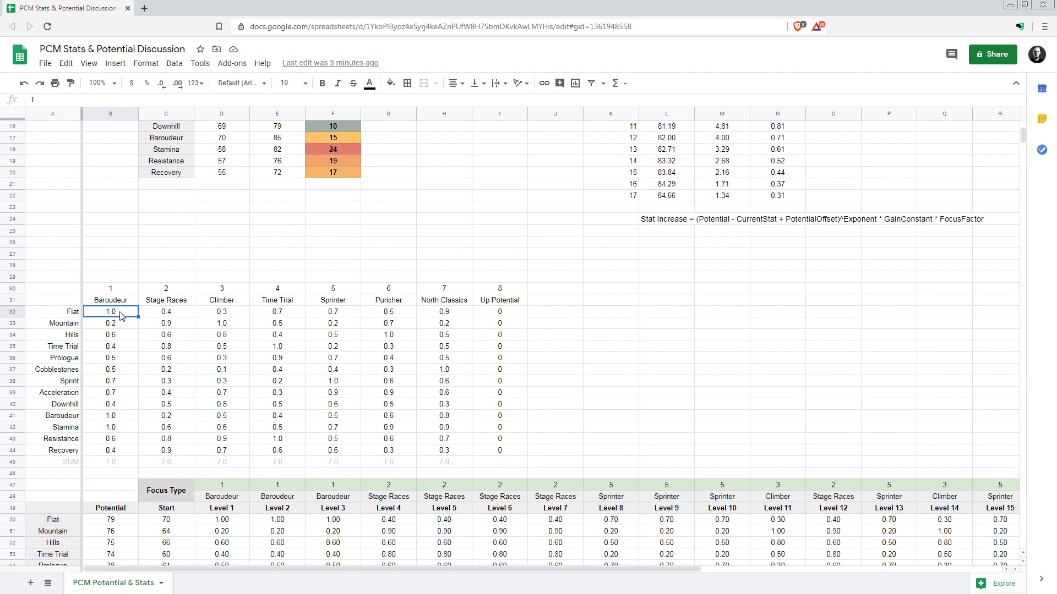
pyautogui.click(123, 420)
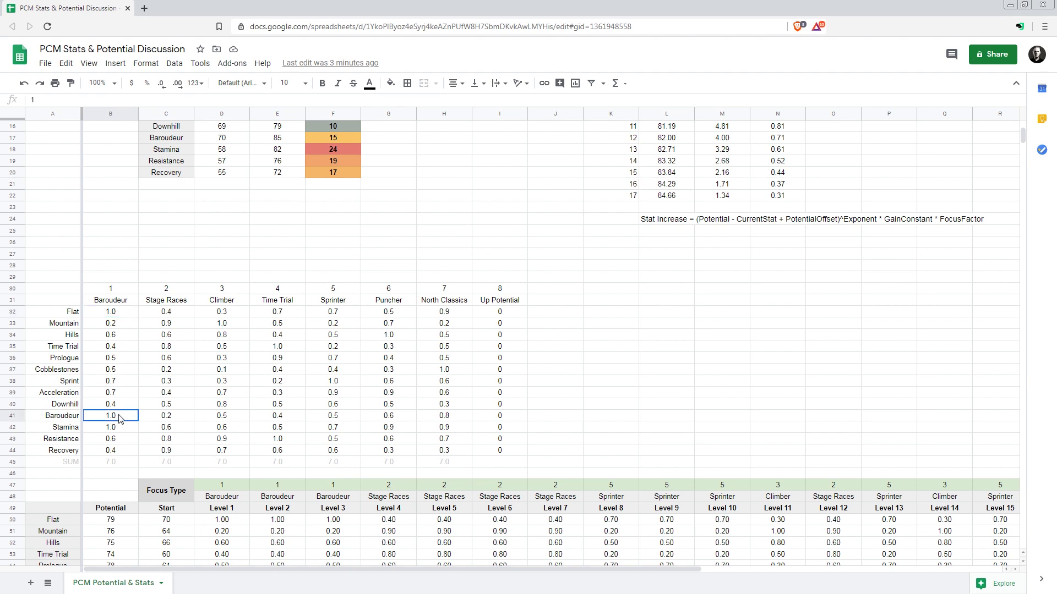
pyautogui.click(123, 434)
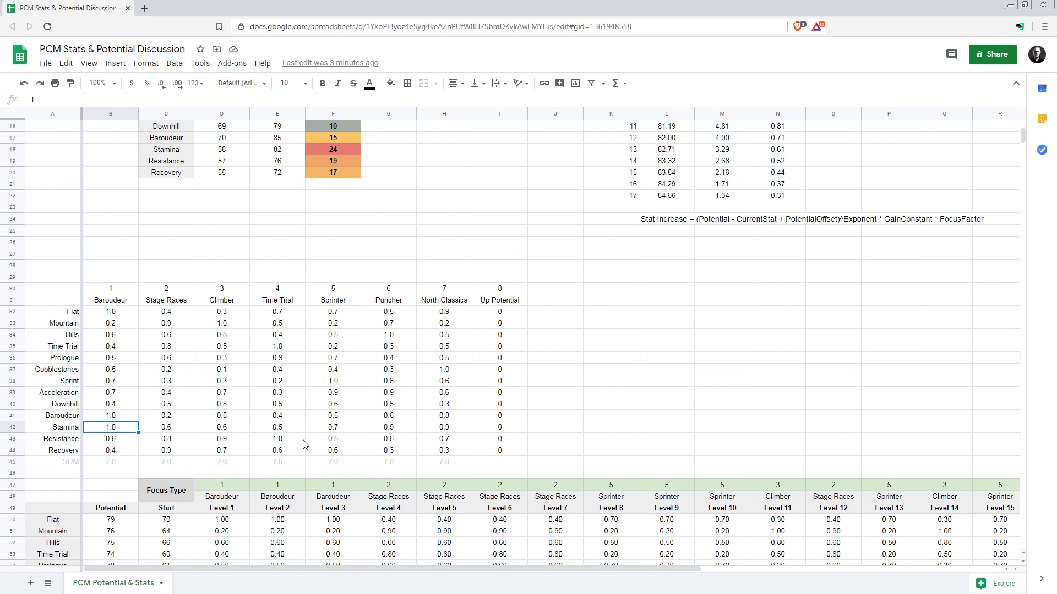
# - Go through the Time Trial column's focus factors one by one, from Flat down to Resistance
pyautogui.click(292, 313)
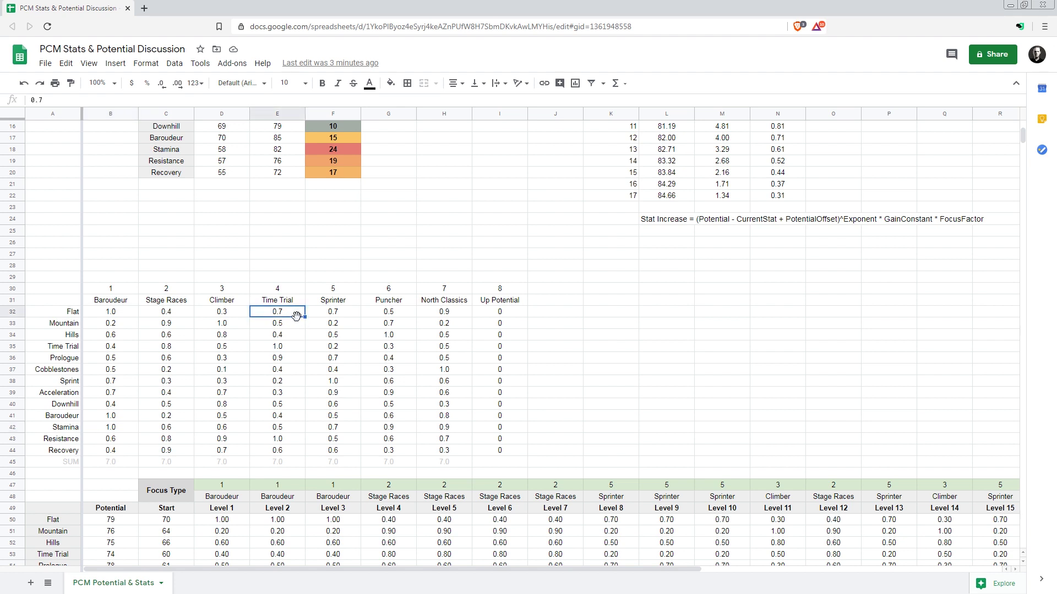
pyautogui.click(289, 327)
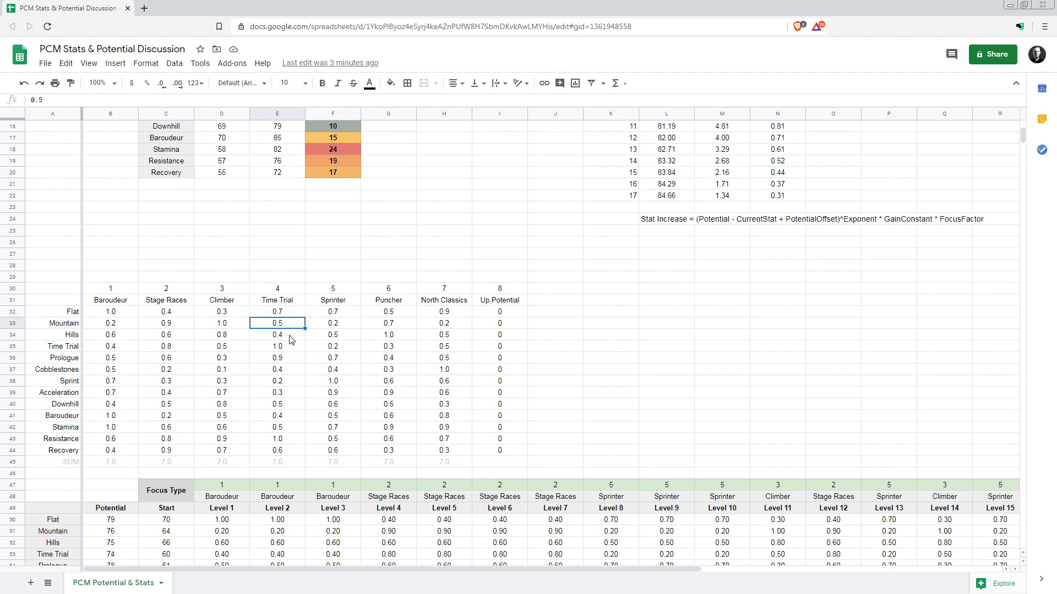
pyautogui.click(290, 336)
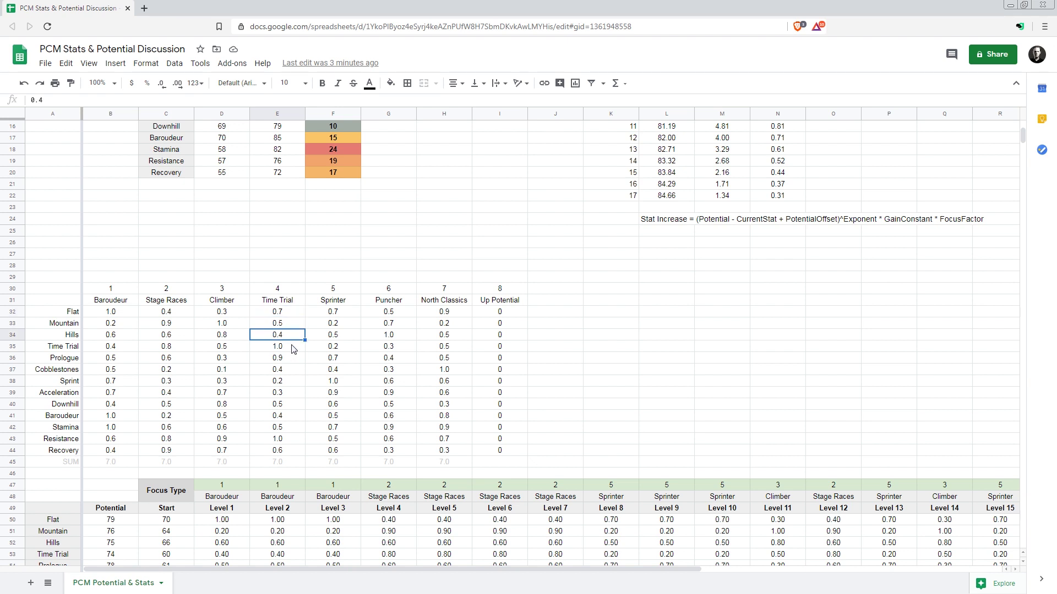
pyautogui.click(293, 350)
pyautogui.click(288, 361)
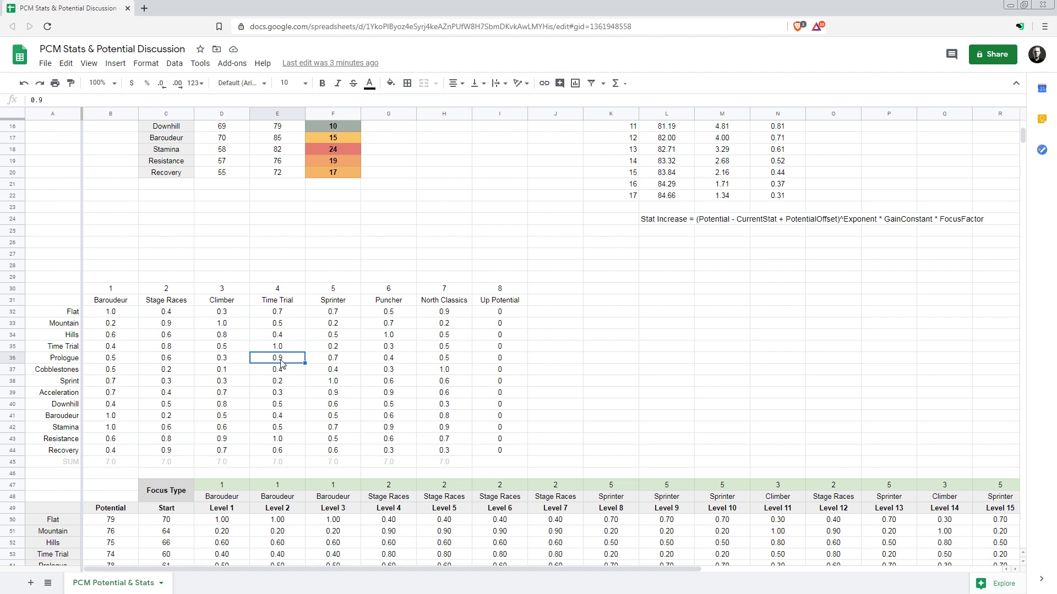
pyautogui.click(291, 373)
pyautogui.click(292, 382)
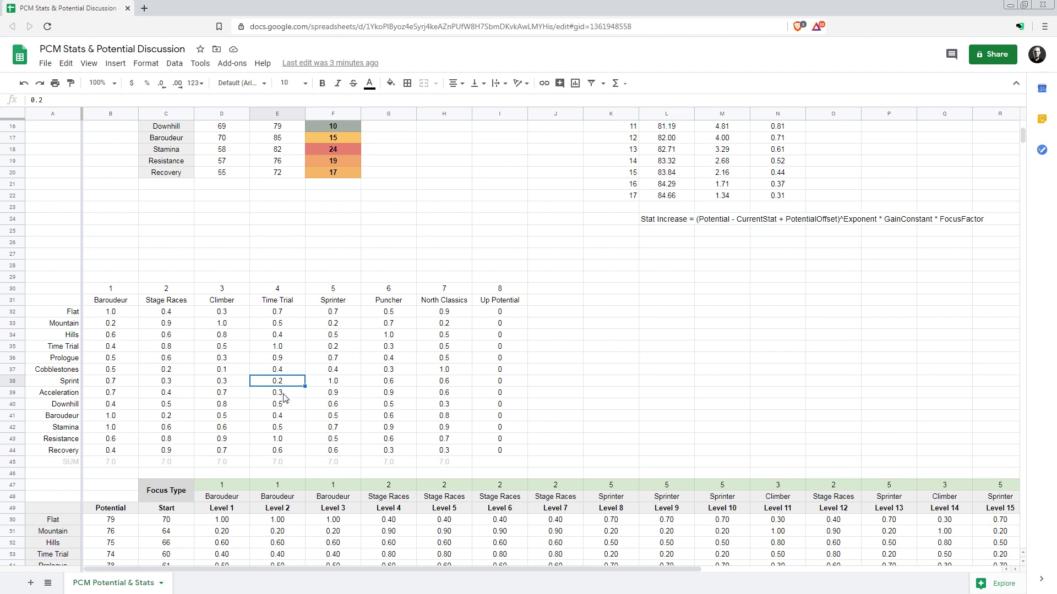
pyautogui.click(284, 396)
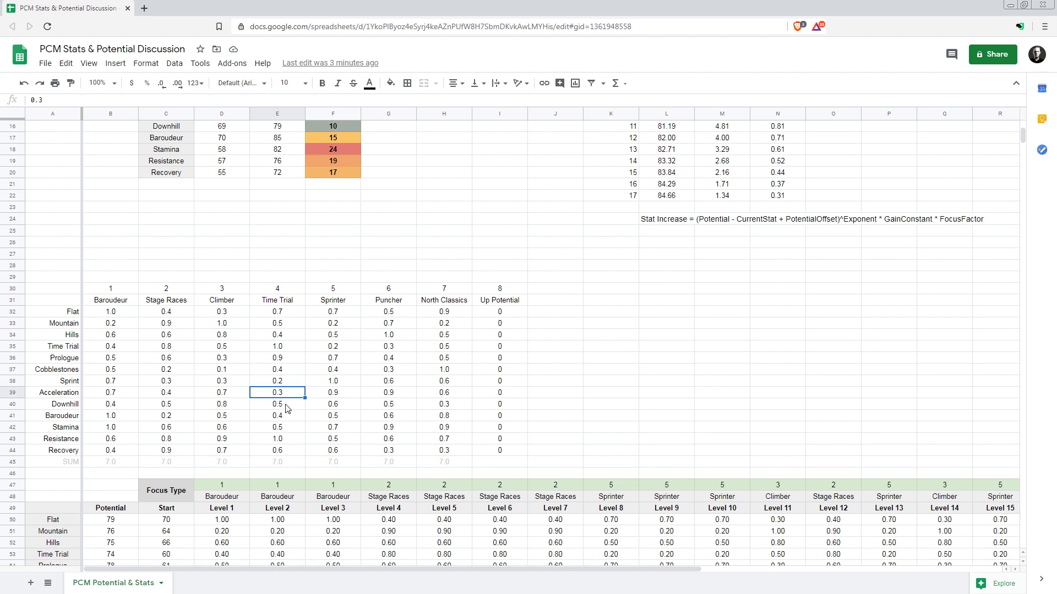
pyautogui.click(286, 407)
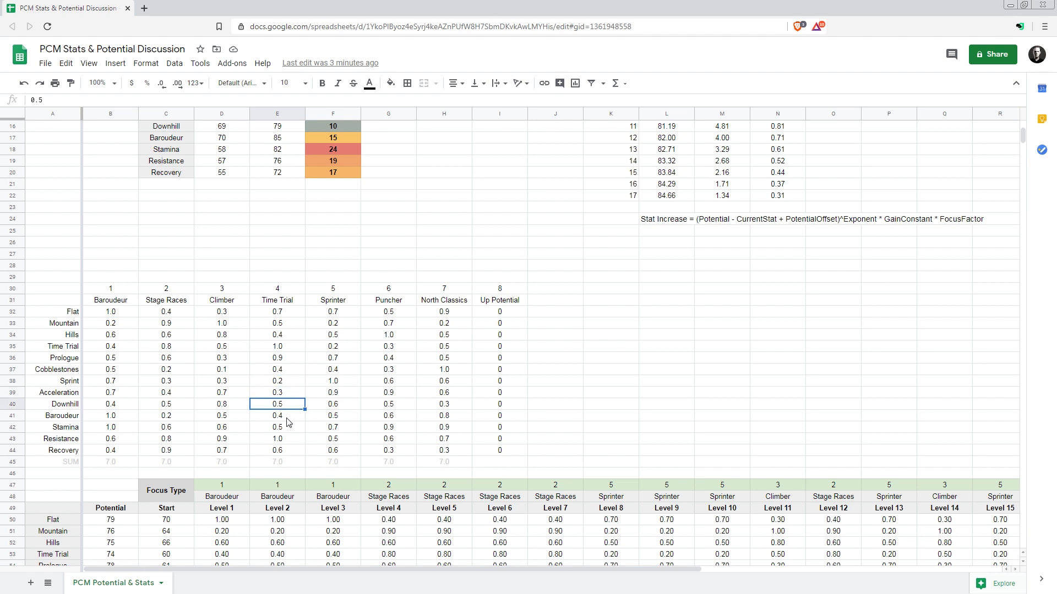
pyautogui.click(291, 418)
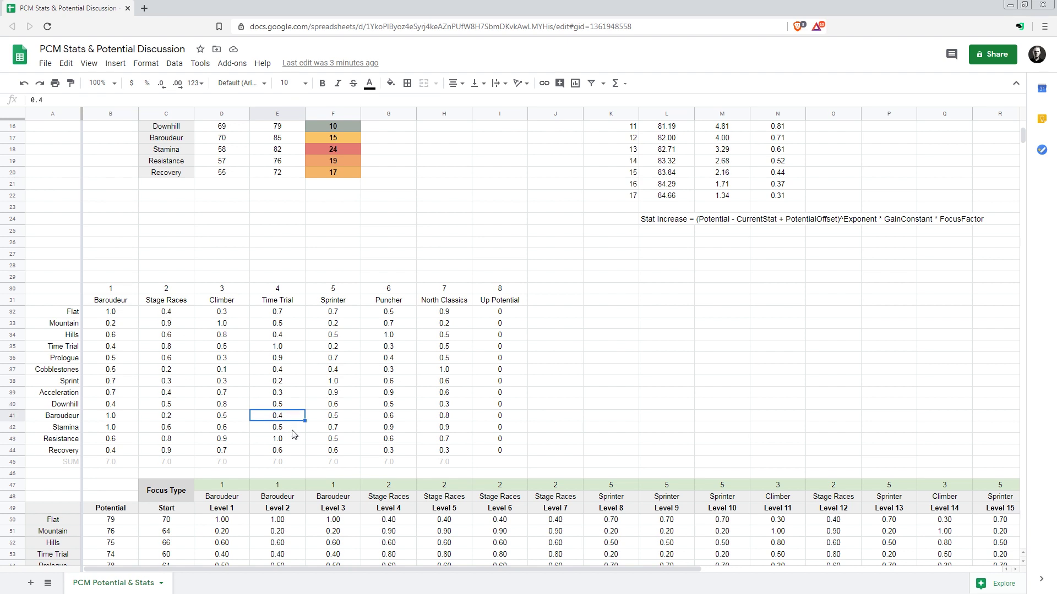
pyautogui.click(293, 429)
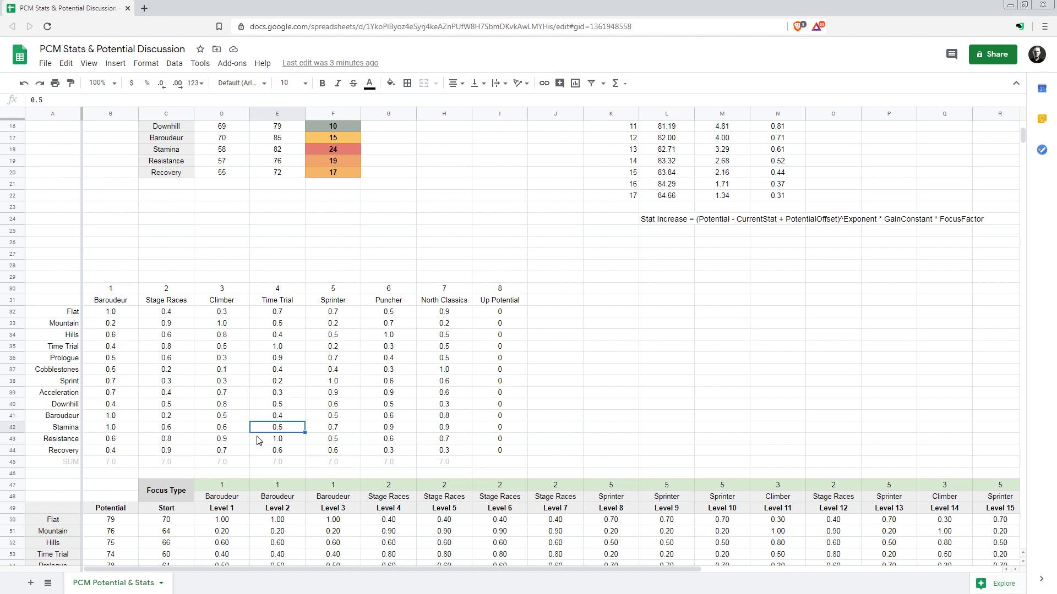
pyautogui.click(289, 441)
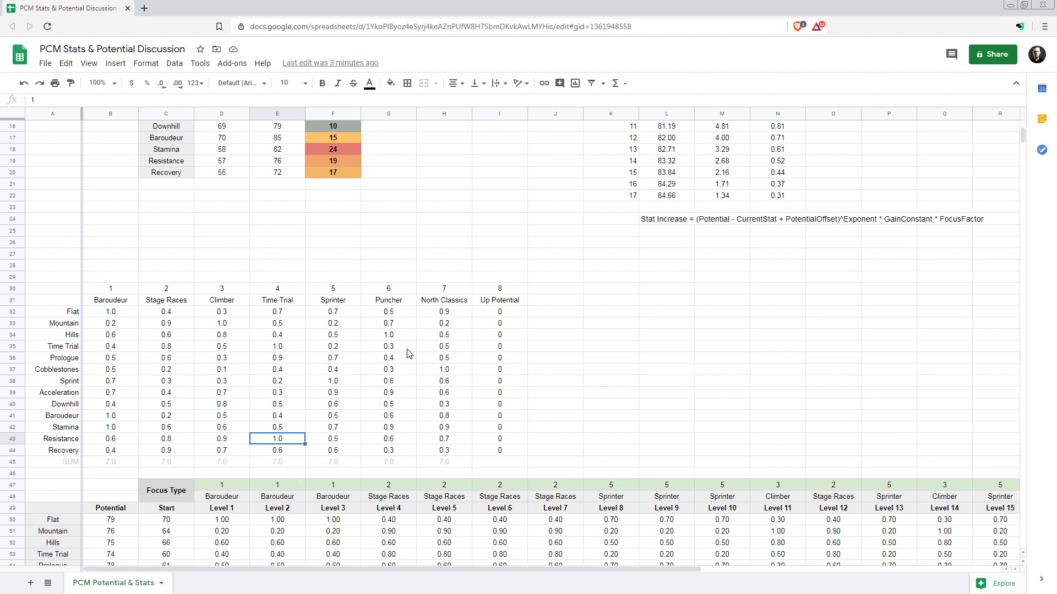
# - Compare the current stats table with the Potential and Start columns of the Focus Type table, rows 50 to 62
pyautogui.scroll(-3, 448, 352)
pyautogui.scroll(1, 439, 390)
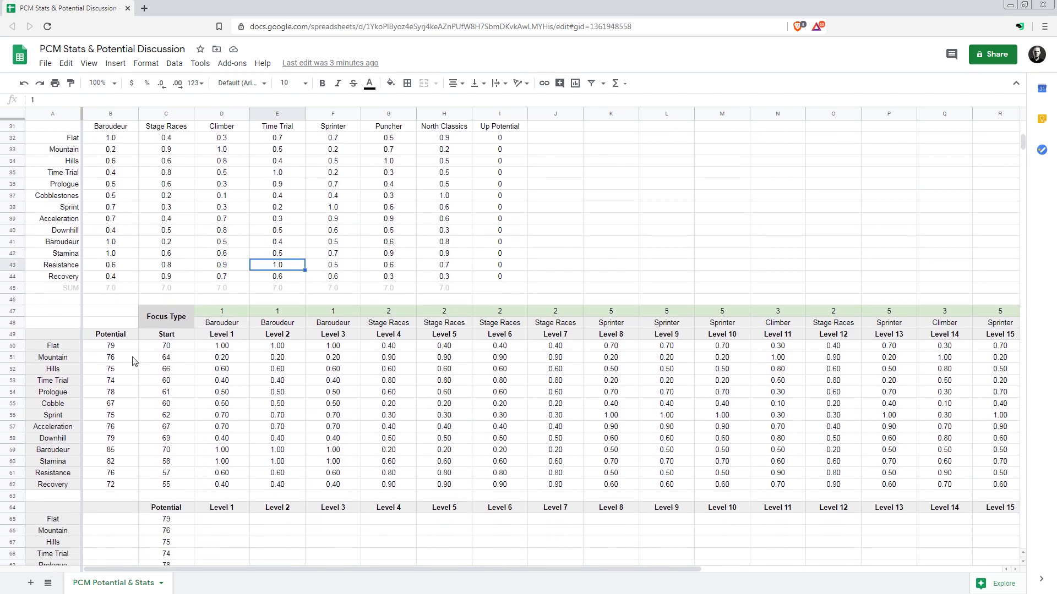
pyautogui.scroll(4, 158, 331)
pyautogui.scroll(2, 159, 375)
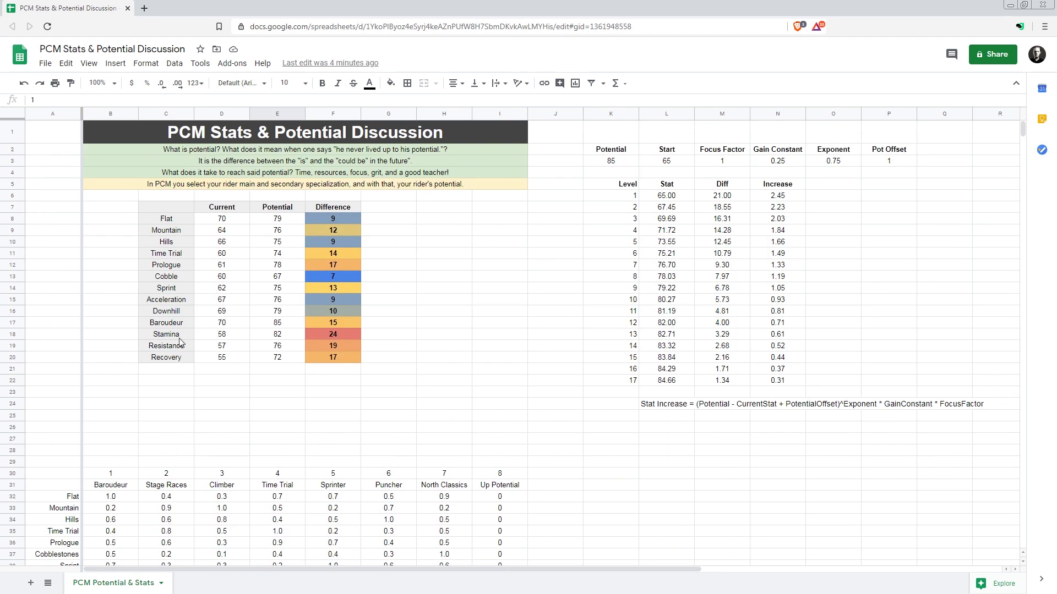
pyautogui.scroll(-3, 249, 518)
pyautogui.scroll(-6, 246, 514)
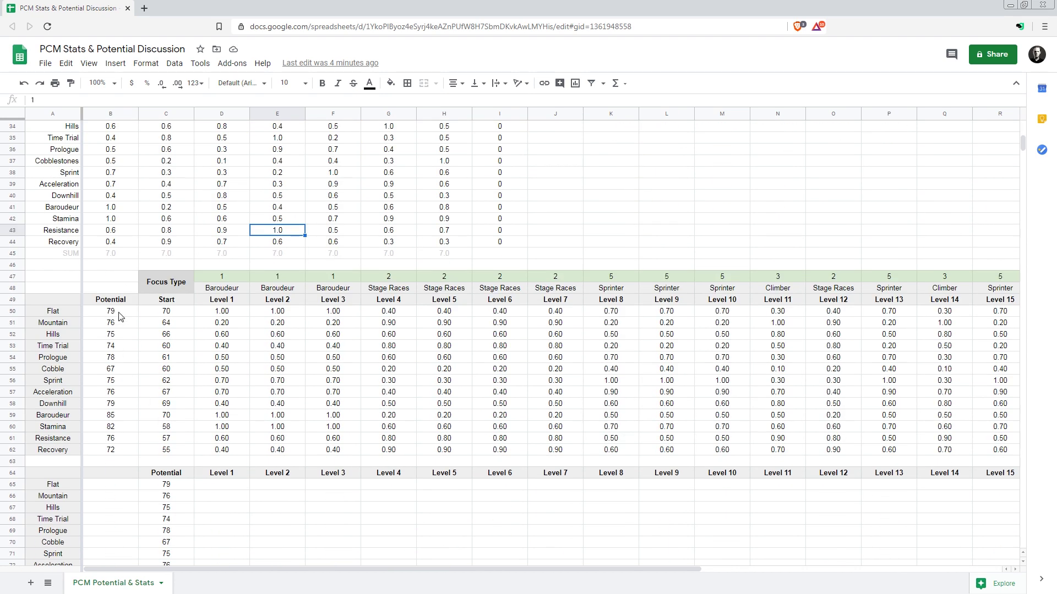
pyautogui.moveTo(121, 313); pyautogui.dragTo(122, 459)
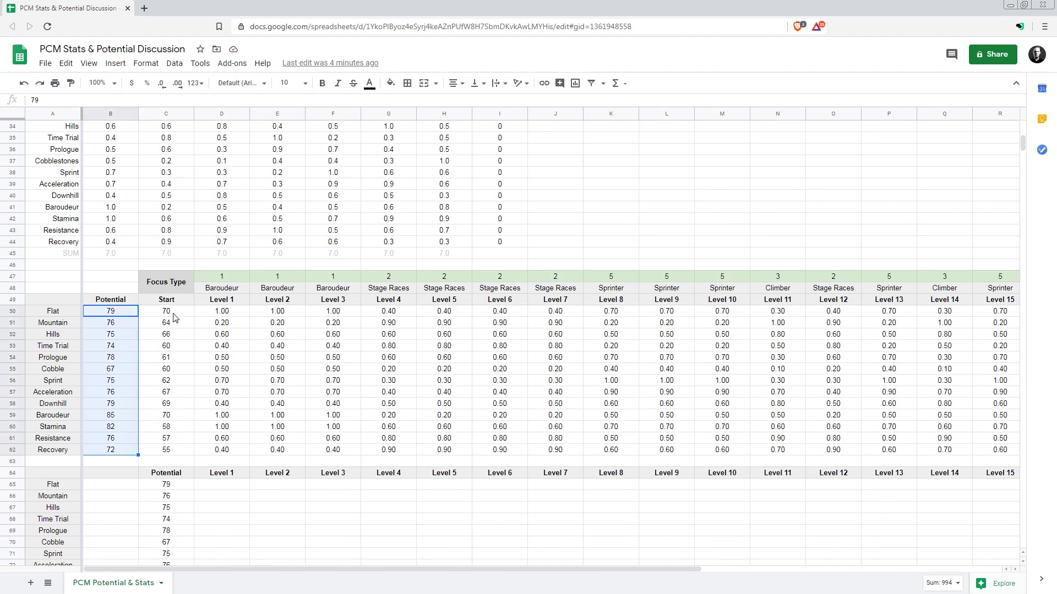
pyautogui.moveTo(175, 315); pyautogui.dragTo(182, 456)
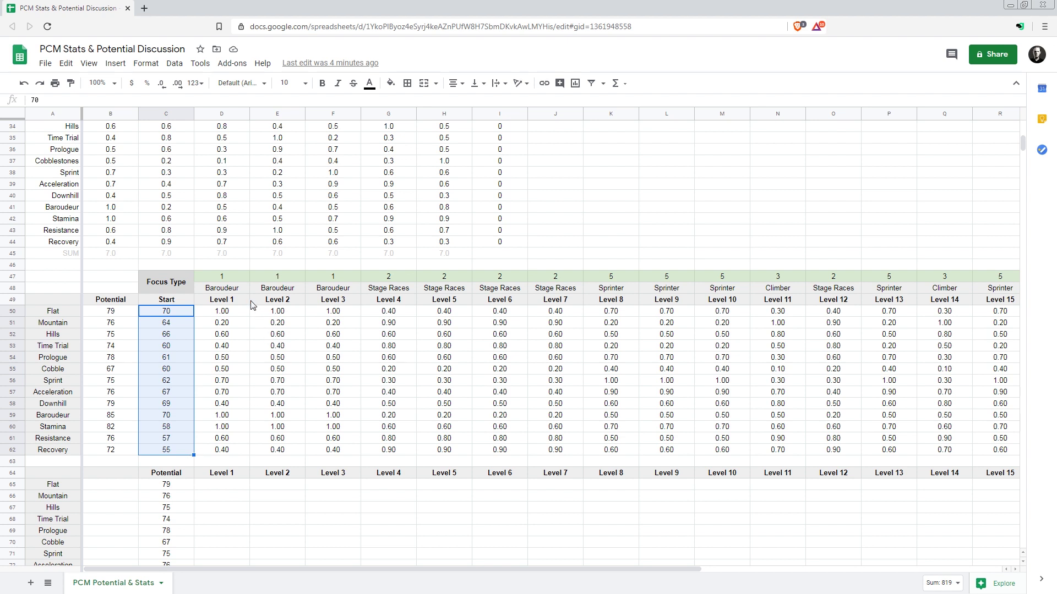
# - Set the Level 1 focus type to 2 for Stage Races
pyautogui.click(225, 279)
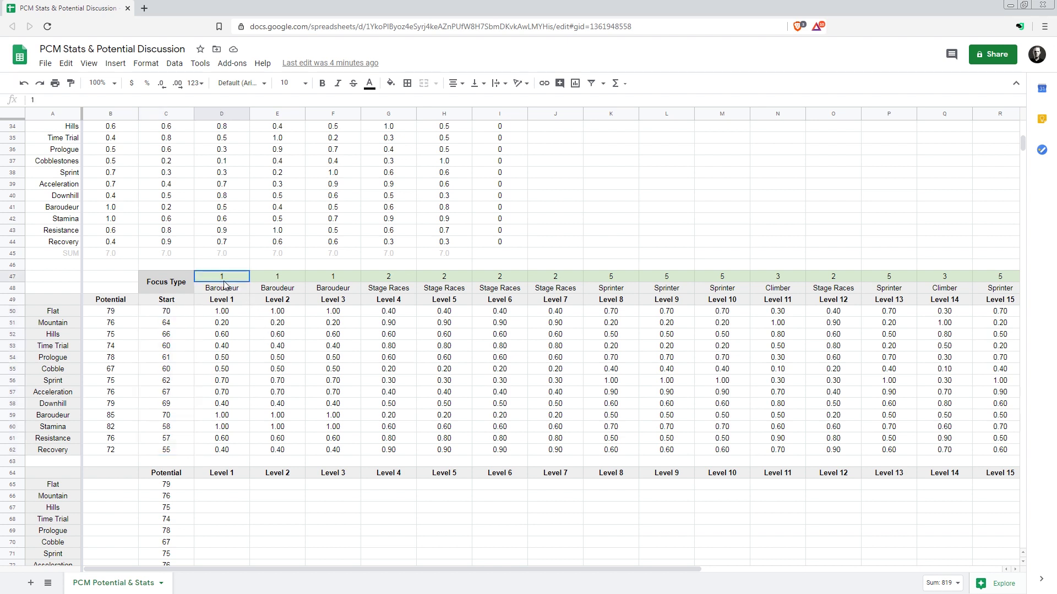
pyautogui.write('2')
pyautogui.click(315, 346)
pyautogui.scroll(3, 240, 298)
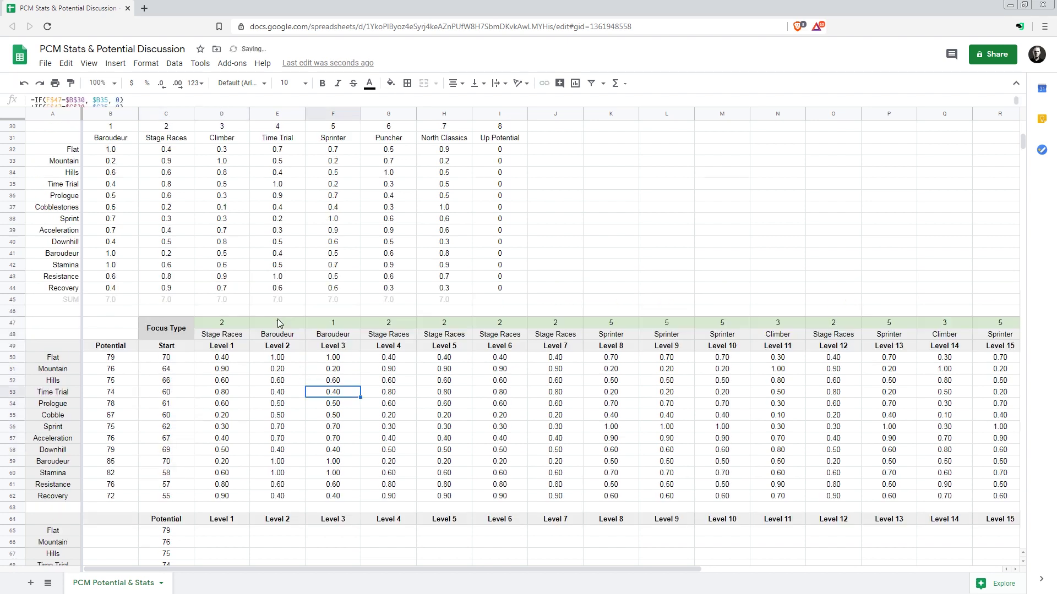
# - Change the Level 1 focus type to 3 for Climber
pyautogui.click(226, 359)
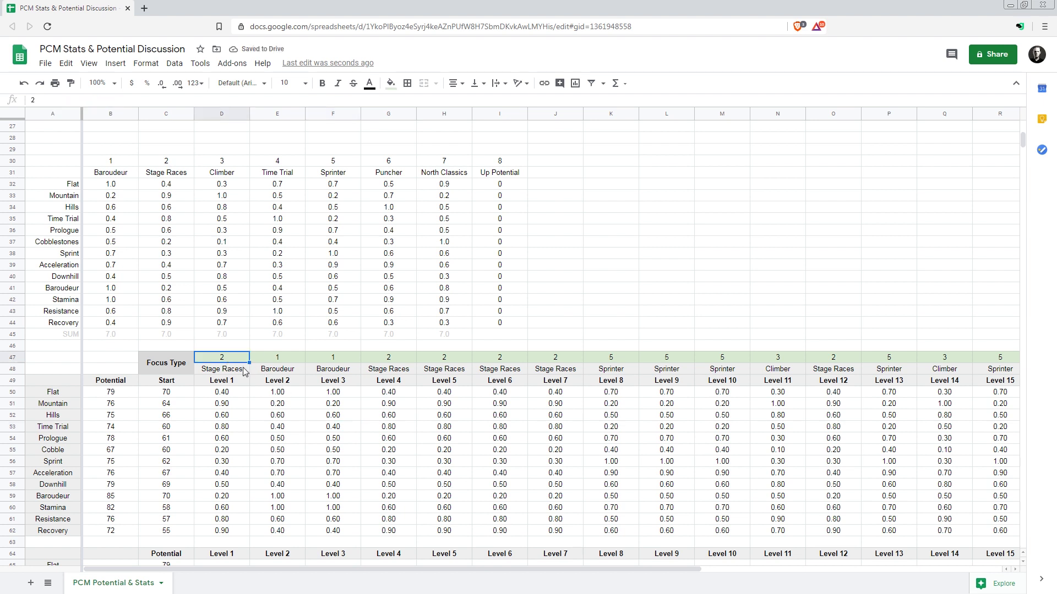
pyautogui.write('3')
pyautogui.click(278, 439)
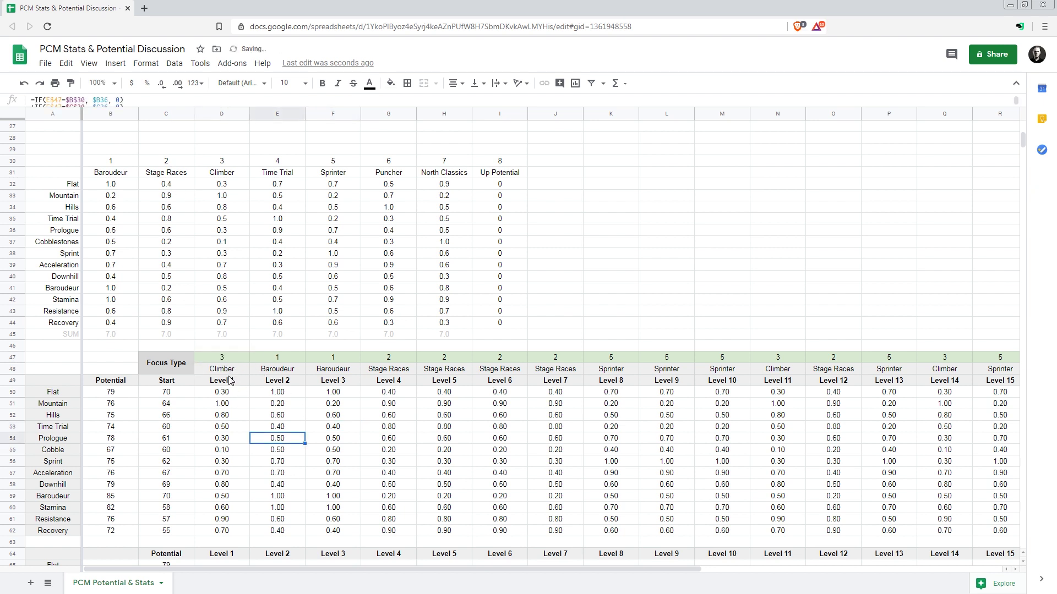
# - Restore the Level 1 focus type to 1 for Baroudeur
pyautogui.click(228, 360)
pyautogui.write('1')
pyautogui.click(298, 442)
pyautogui.scroll(-2, 246, 346)
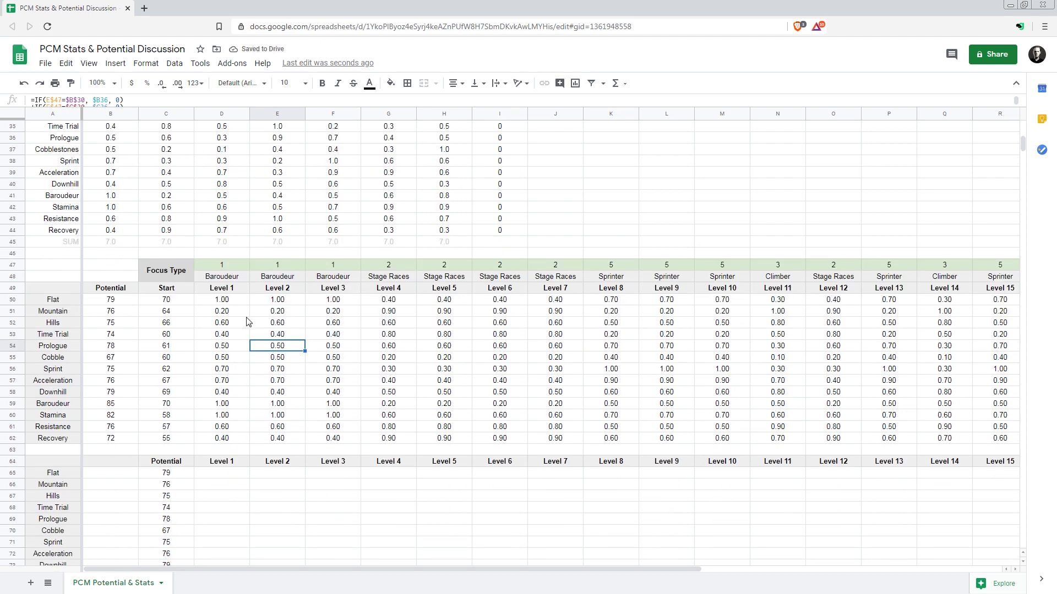
# - Examine the Level 1 focus factors from Flat to Recovery in the Focus Type table
pyautogui.moveTo(230, 303); pyautogui.dragTo(232, 440)
pyautogui.click(231, 441)
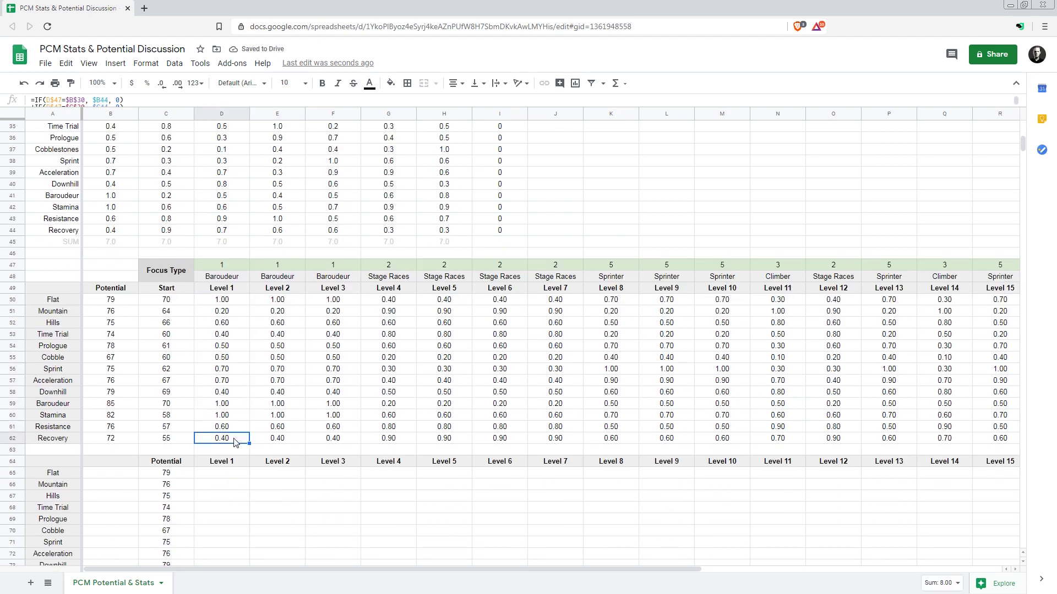
pyautogui.scroll(5, 202, 281)
pyautogui.scroll(-5, 250, 440)
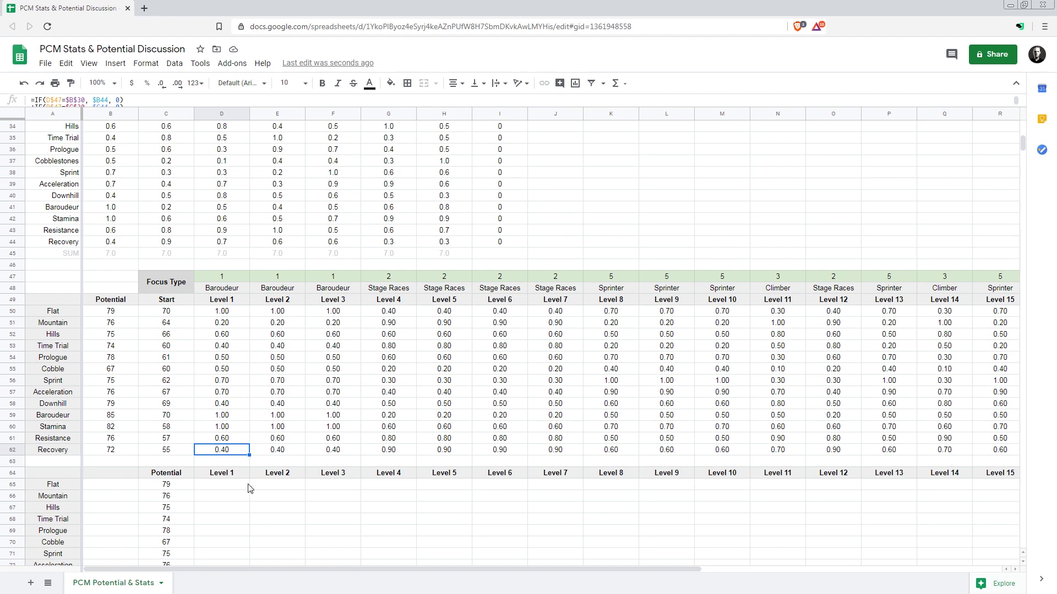
# - Examine the Level 1 and Level 2 stats in the color-coded progression table, including the Level 2 Recovery formula
pyautogui.scroll(-6, 253, 479)
pyautogui.scroll(-4, 264, 439)
pyautogui.moveTo(224, 358); pyautogui.dragTo(278, 496)
pyautogui.click(289, 498)
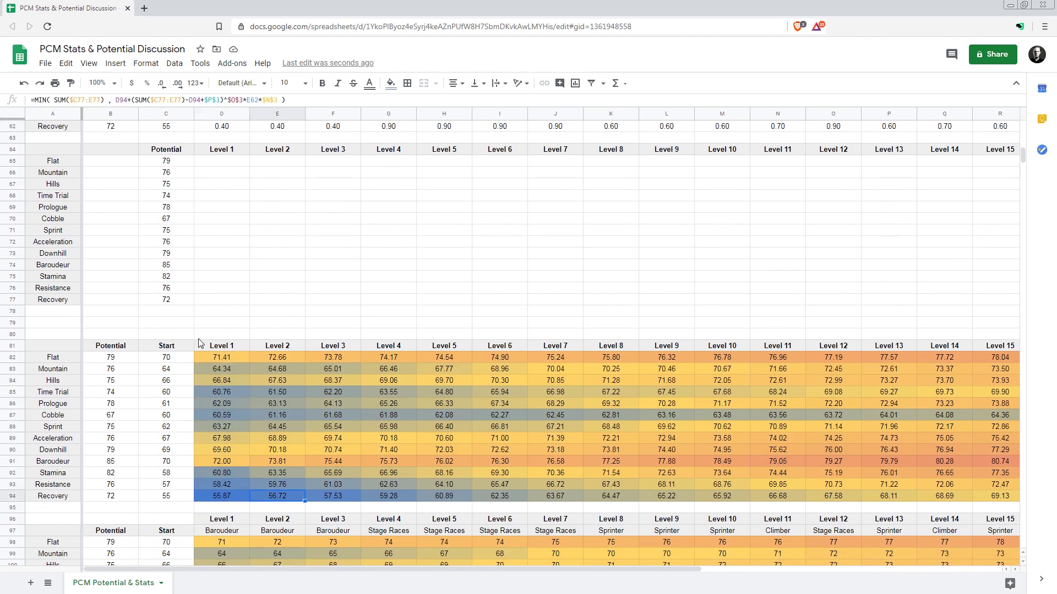
# - Trace the Level 1 focus factors from the specialization table to the color-coded stat progression tables from row 81 down
pyautogui.scroll(10, 315, 414)
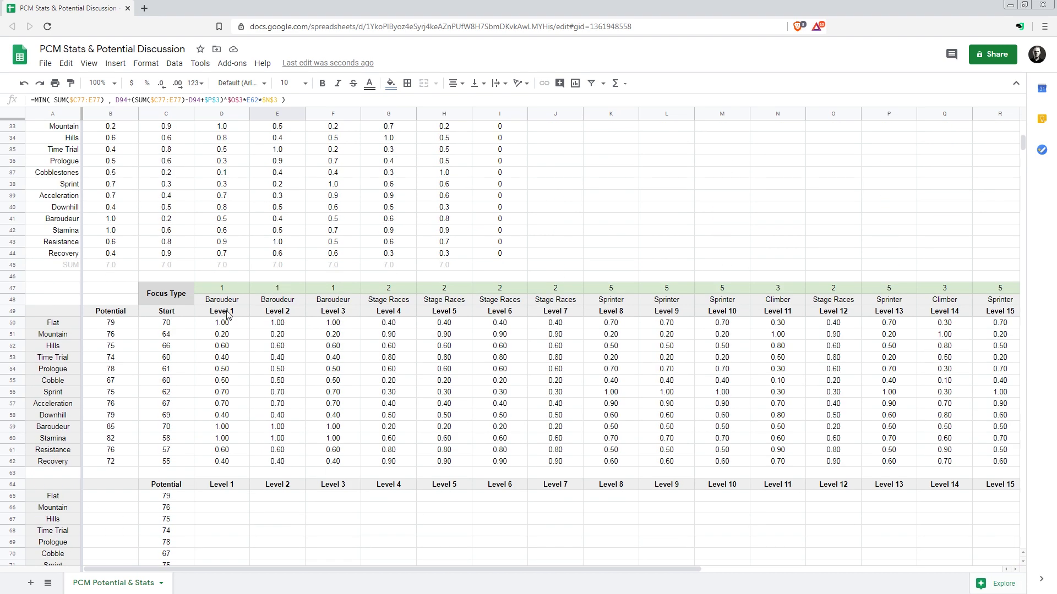
pyautogui.moveTo(228, 324); pyautogui.dragTo(223, 461)
pyautogui.scroll(5, 244, 319)
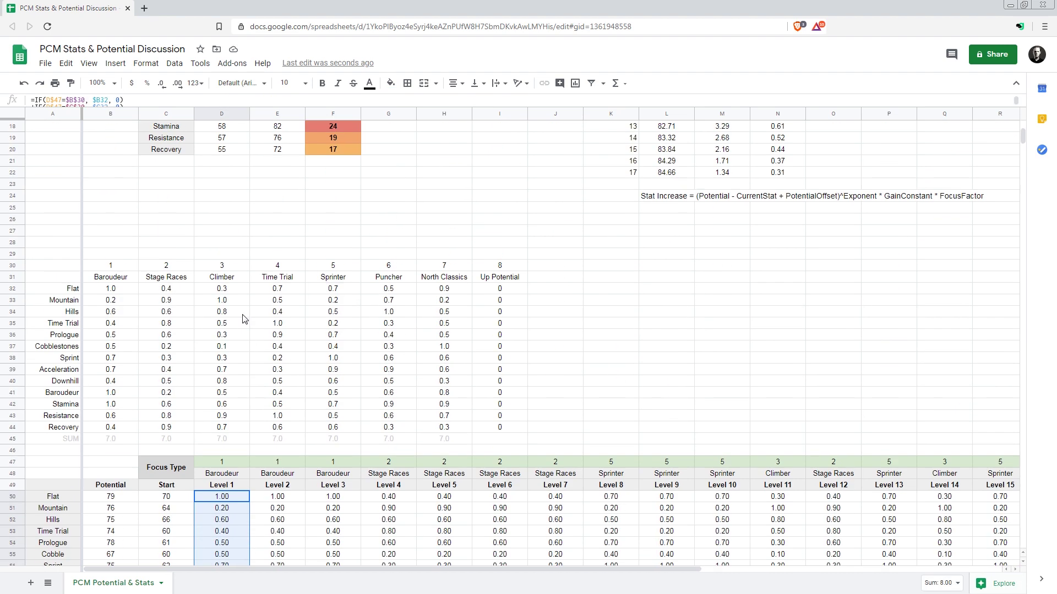
pyautogui.scroll(-13, 245, 330)
pyautogui.click(241, 361)
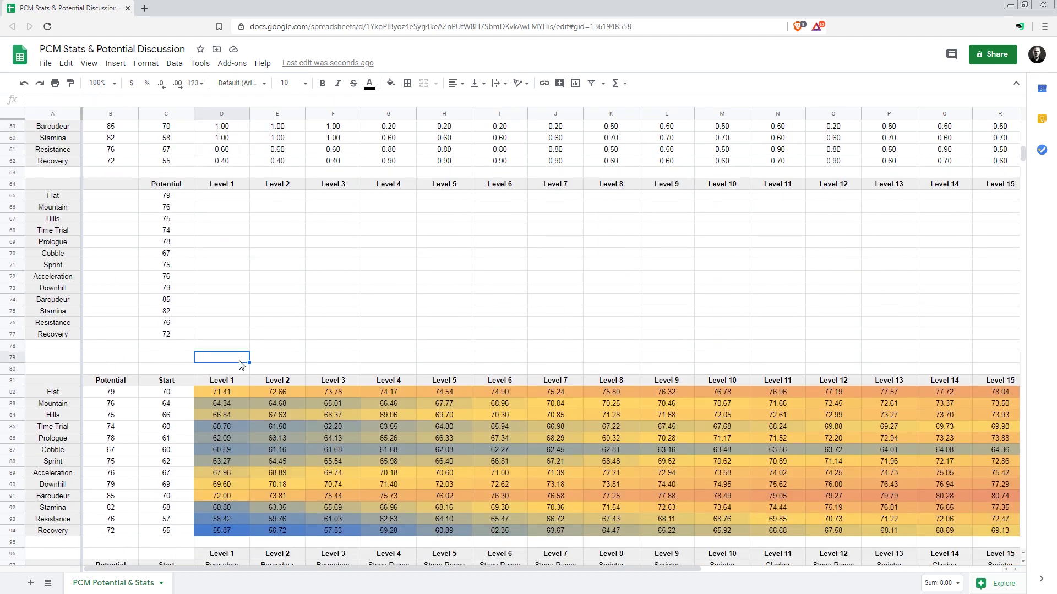
pyautogui.scroll(-4, 241, 365)
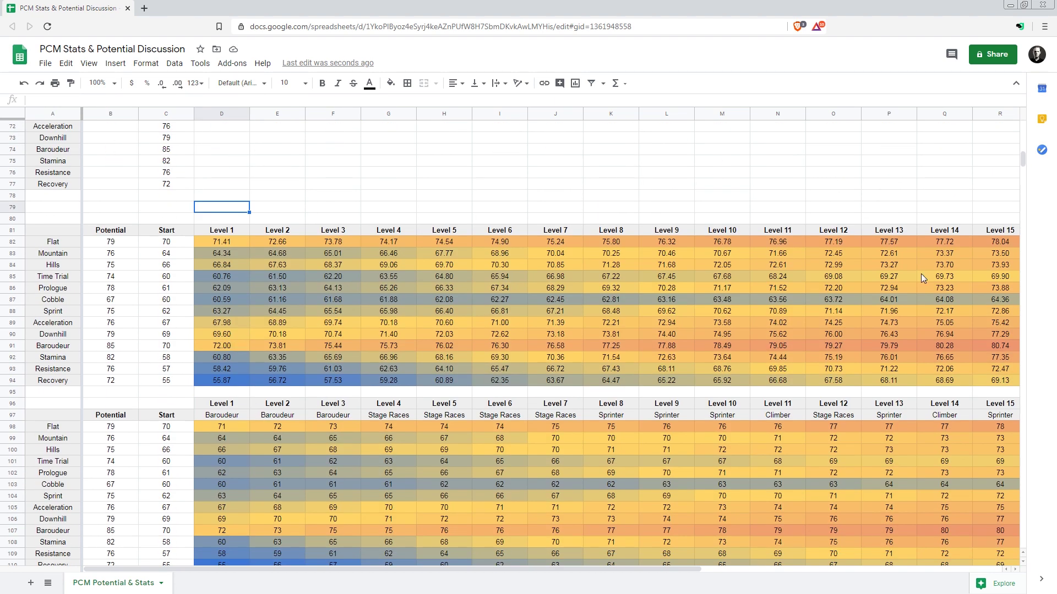
# - Review the all-Baroudeur focus factors from Level 1 to Level 17 and the corresponding stat progression table
pyautogui.scroll(20, 461, 276)
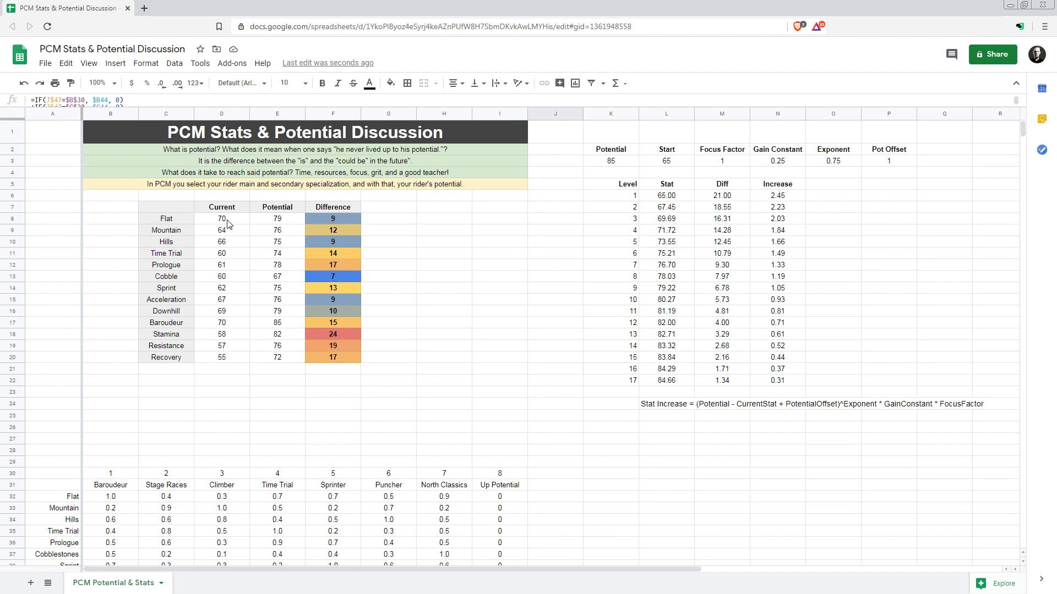
pyautogui.scroll(-3, 286, 406)
pyautogui.scroll(-5, 285, 407)
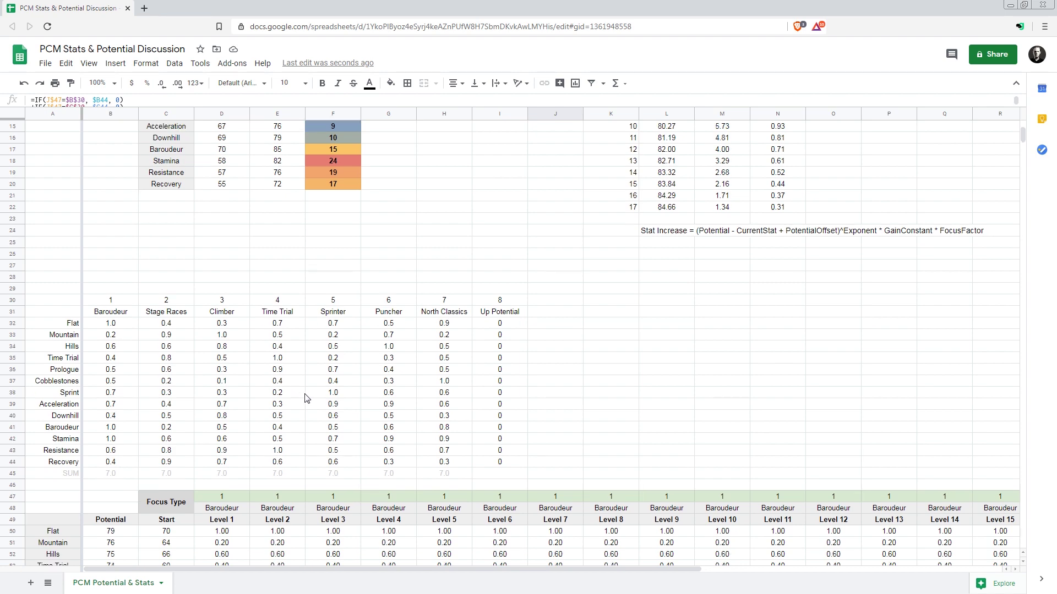
pyautogui.scroll(-1, 278, 398)
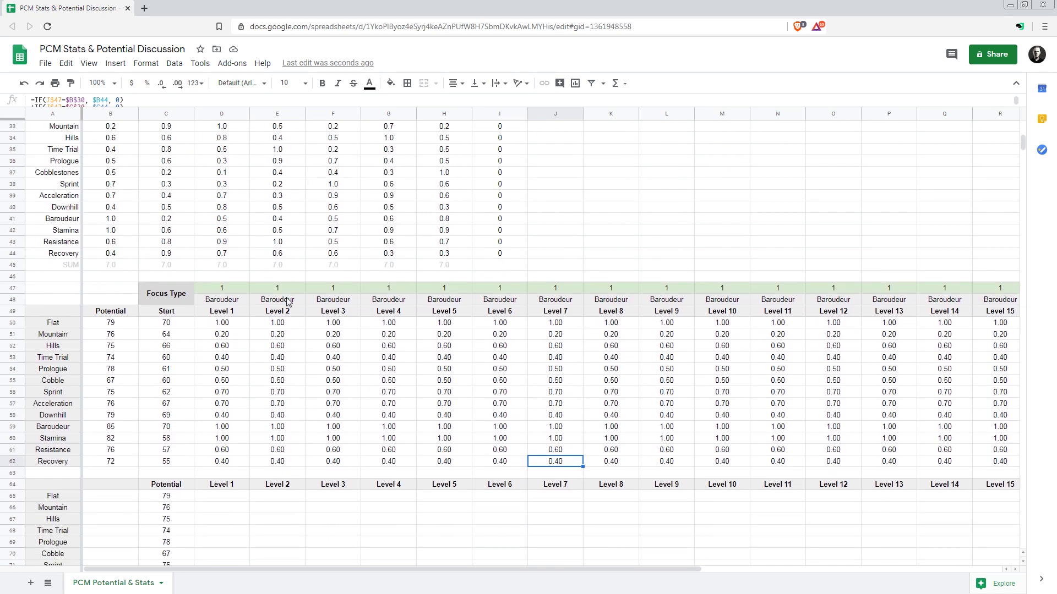
pyautogui.moveTo(209, 569); pyautogui.dragTo(417, 569)
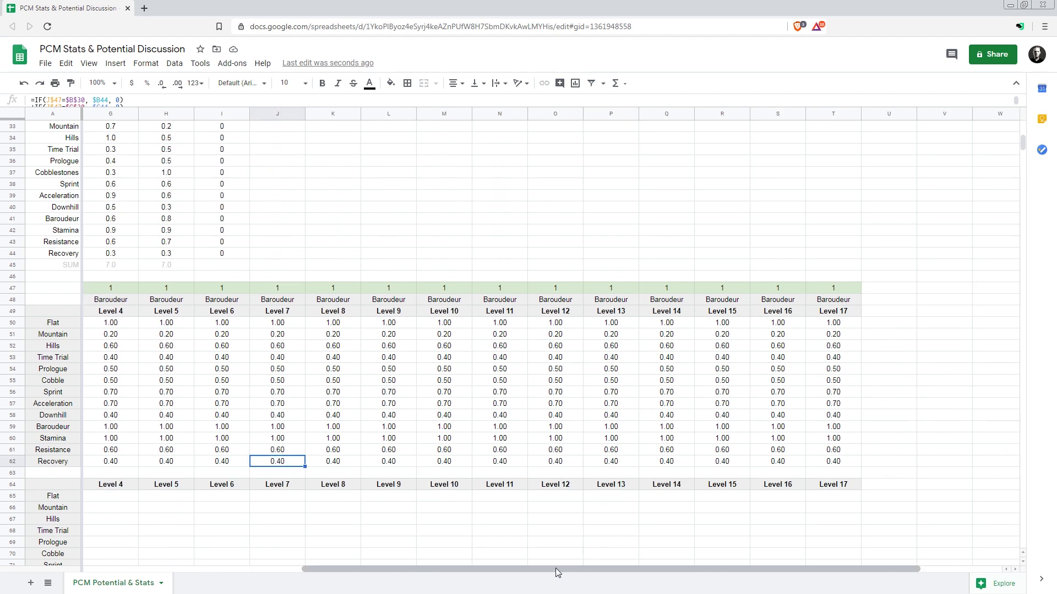
pyautogui.moveTo(555, 569); pyautogui.dragTo(322, 568)
pyautogui.scroll(-7, 352, 440)
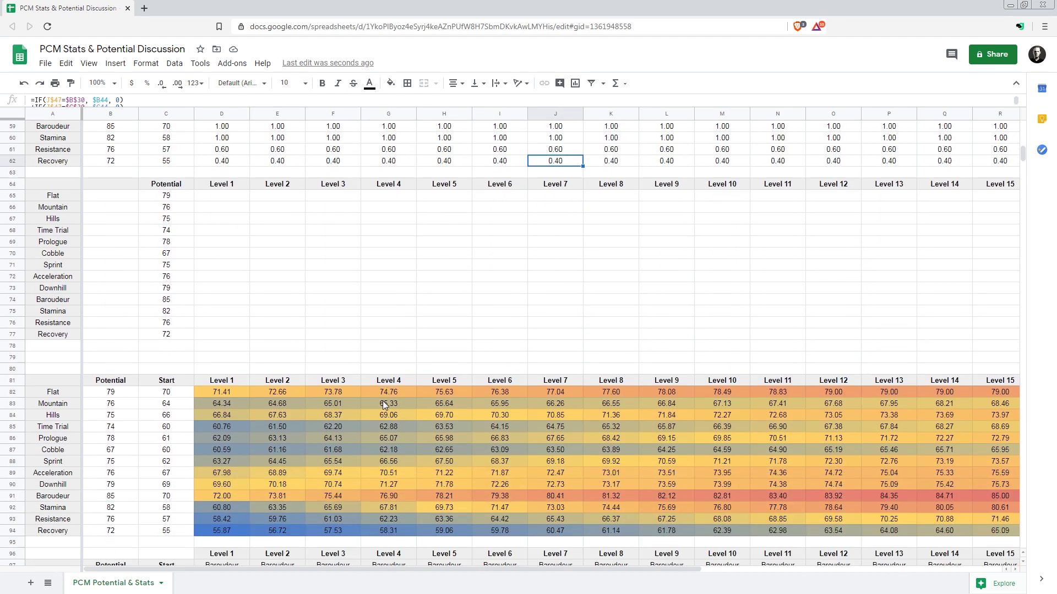
# - Examine the rounded-down stats of the all-Baroudeur progression in rows 96 to 110, from Flat to Recovery
pyautogui.scroll(-3, 524, 365)
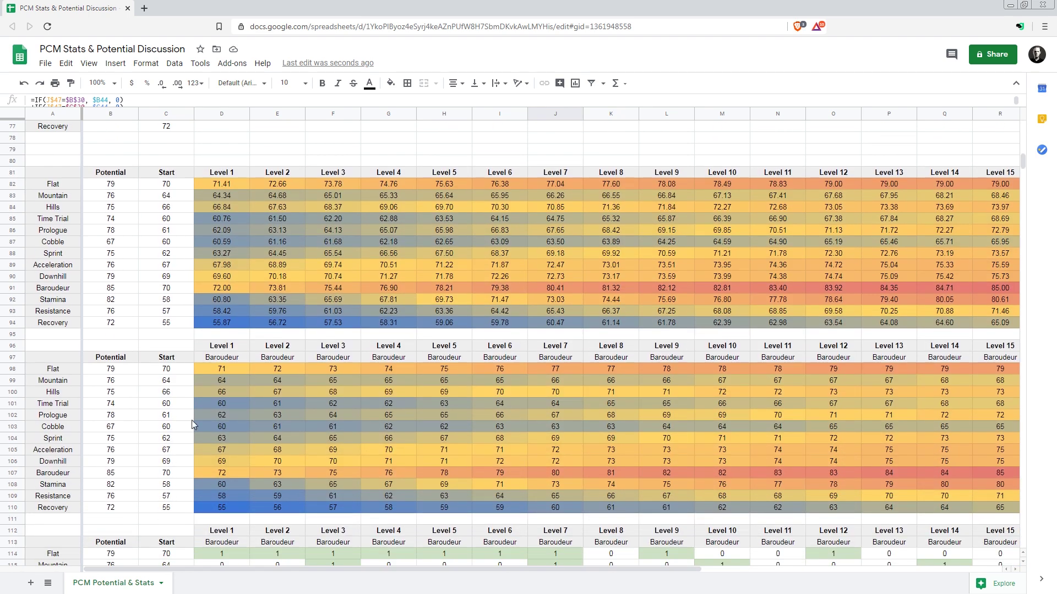
pyautogui.moveTo(225, 368); pyautogui.dragTo(500, 484)
pyautogui.click(500, 507)
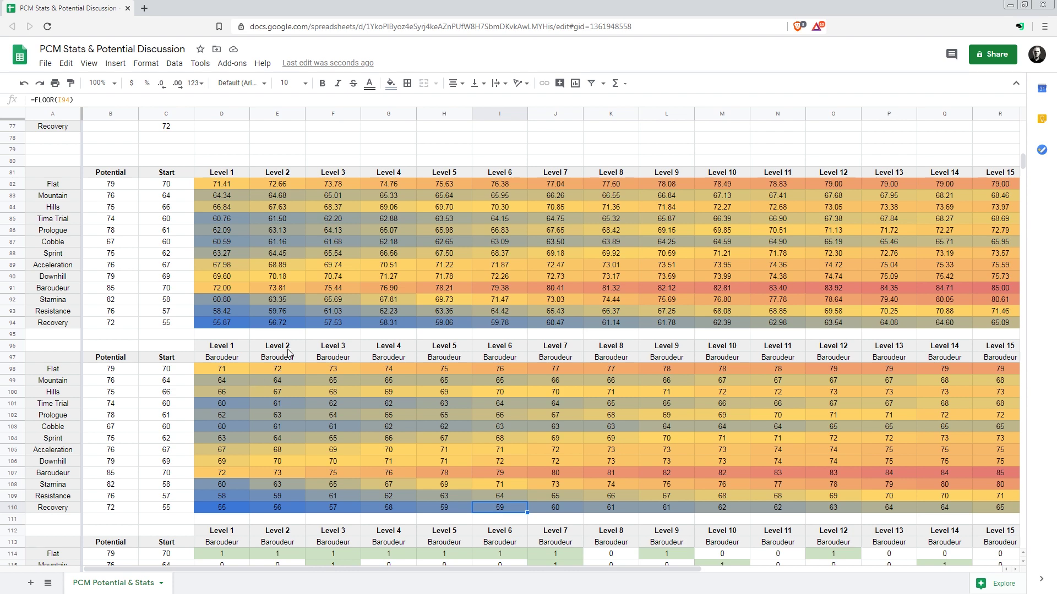
pyautogui.scroll(2, 291, 356)
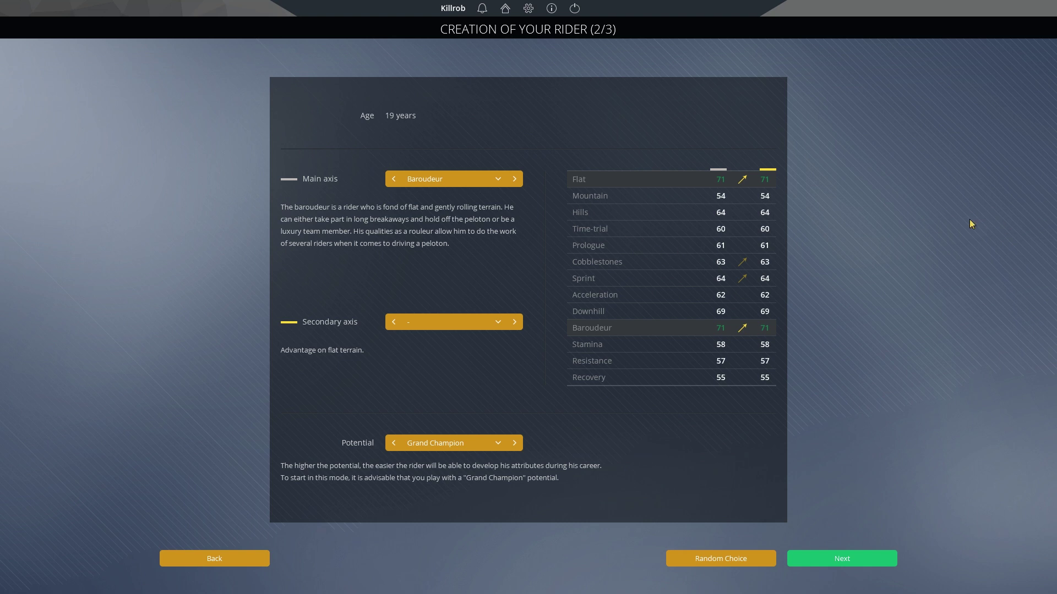
# - In Pro Cycling Manager's rider creation, preview the Climber secondary axis for the Baroudeur rider, then restore the empty secondary axis
pyautogui.click(516, 323)
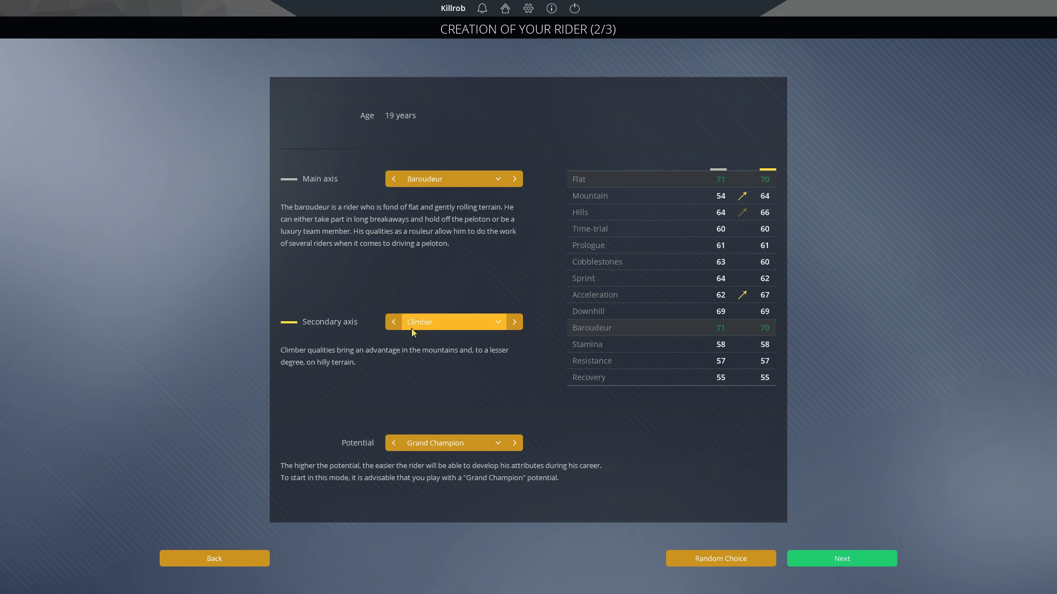
pyautogui.click(394, 322)
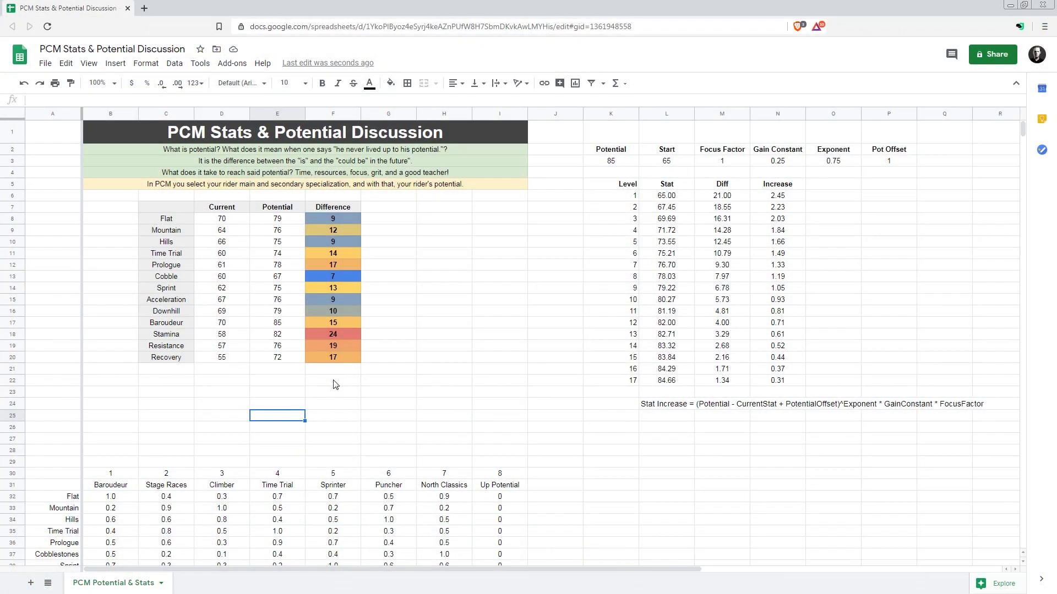
# - In the spreadsheet's Focus Type row, set Levels 10 to 17 to 1 for Baroudeur
pyautogui.scroll(-7, 337, 385)
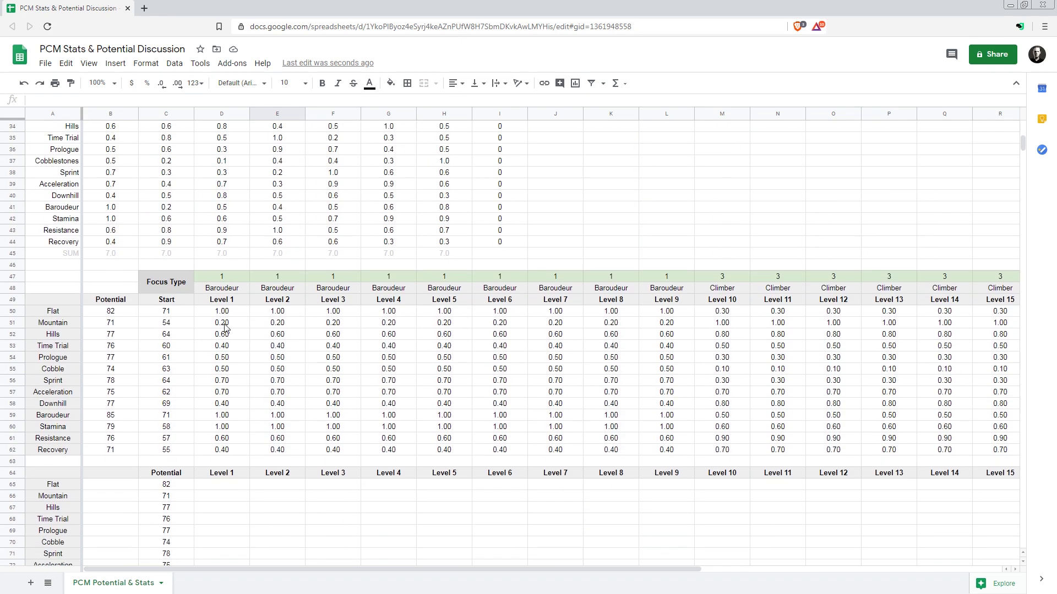
pyautogui.scroll(3, 218, 356)
pyautogui.scroll(-3, 185, 394)
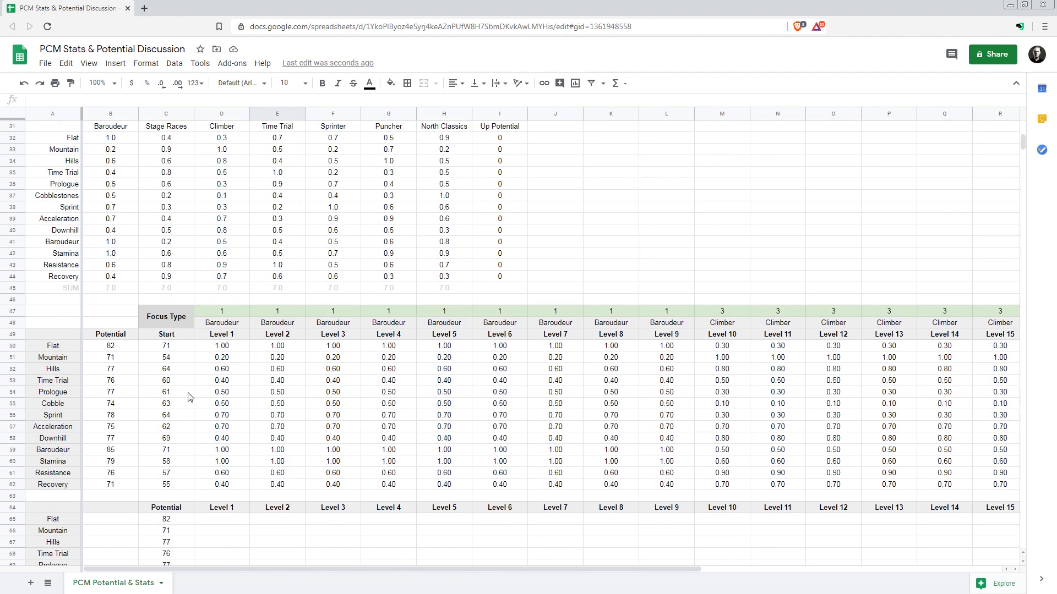
pyautogui.click(111, 347)
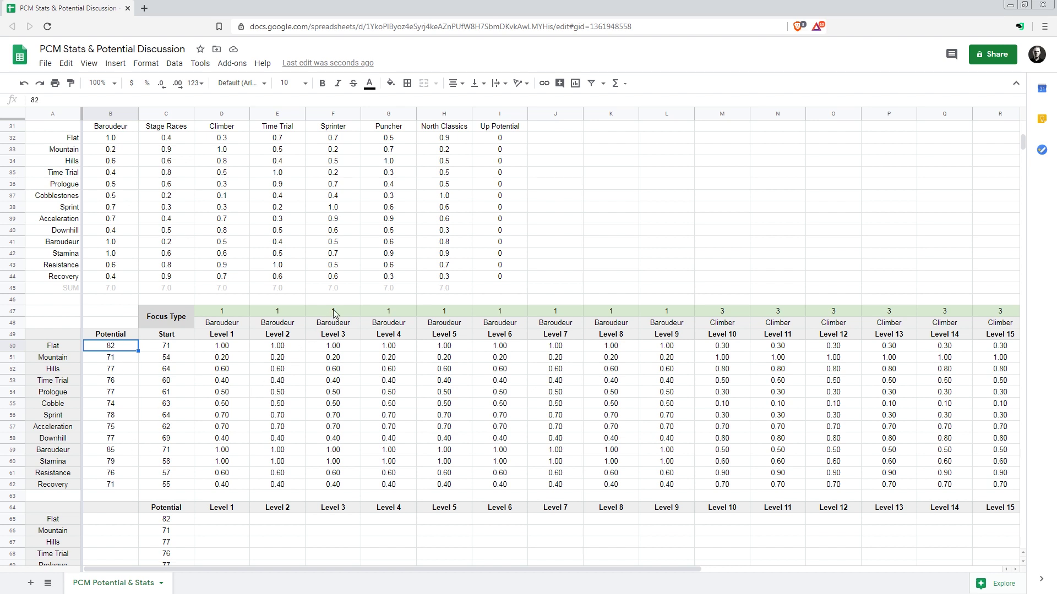
pyautogui.click(375, 312)
pyautogui.click(711, 315)
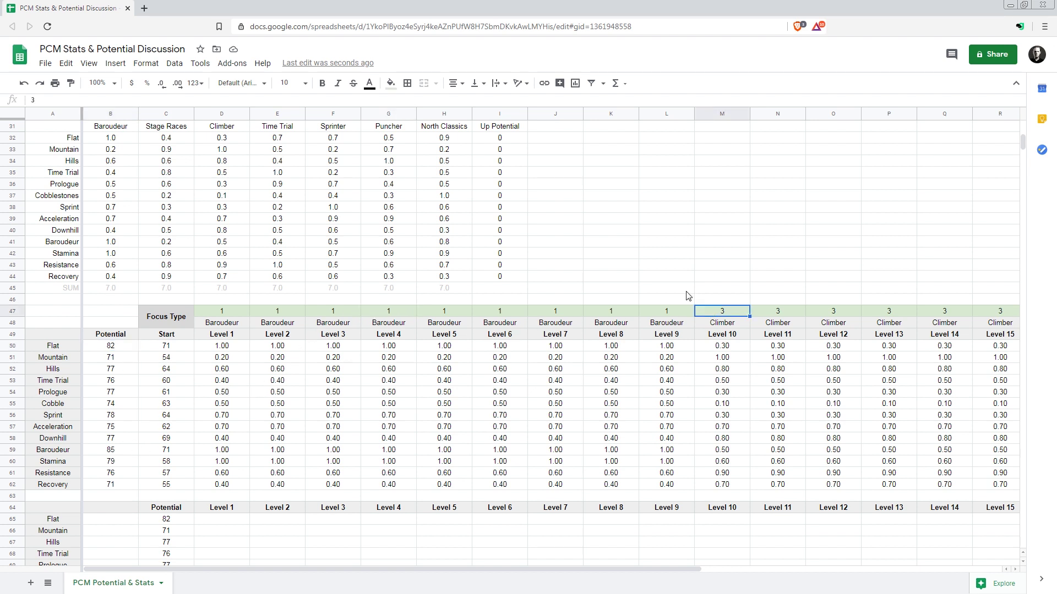
pyautogui.write('1')
pyautogui.press('Tab')
pyautogui.write('1')
pyautogui.press('Tab')
pyautogui.write('1')
pyautogui.press('Tab')
pyautogui.write('1')
pyautogui.press('Tab')
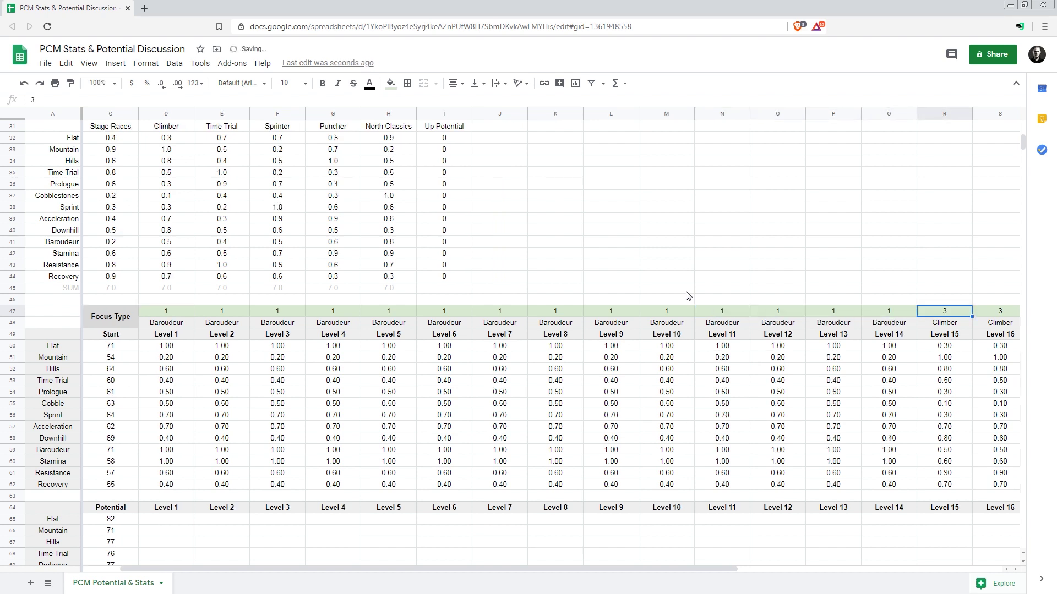
pyautogui.write('1')
pyautogui.press('Tab')
pyautogui.write('1')
pyautogui.press('Tab')
pyautogui.write('1')
pyautogui.press('Tab')
pyautogui.press('Left')
pyautogui.press('Left')
pyautogui.press('Left')
pyautogui.press('Left')
pyautogui.press('Left')
pyautogui.press('Left')
pyautogui.press('Left')
pyautogui.press('Left')
pyautogui.press('Left')
pyautogui.press('Left')
pyautogui.press('Left')
pyautogui.press('Left')
pyautogui.press('Left')
pyautogui.press('Left')
pyautogui.press('Left')
pyautogui.press('Left')
pyautogui.press('Left')
pyautogui.press('Left')
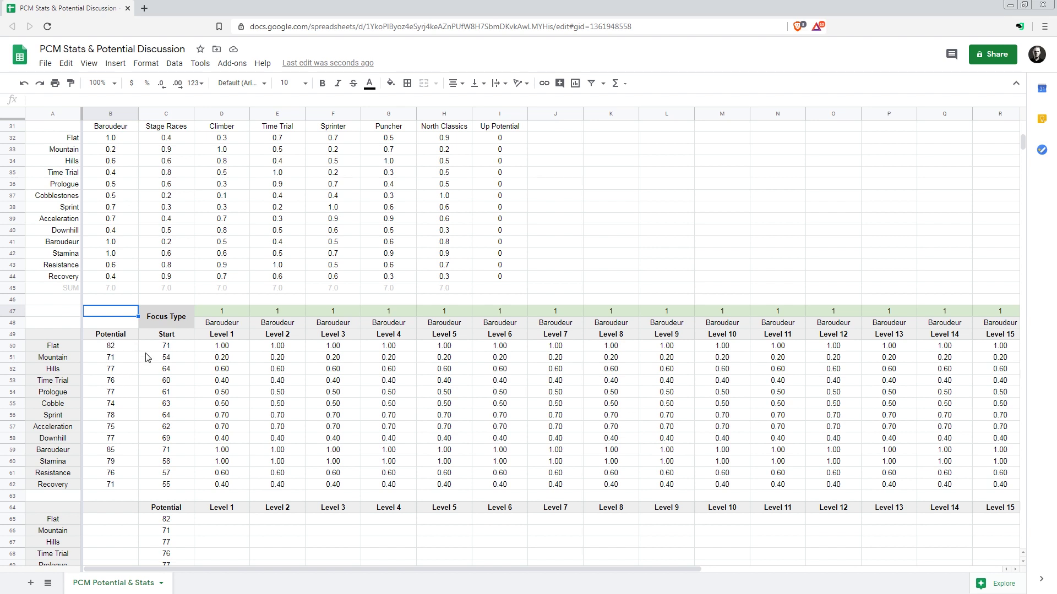
# - Trace the all-Baroudeur focus factors down to the decimal, rounded and per-level gain tables
pyautogui.scroll(-3, 236, 375)
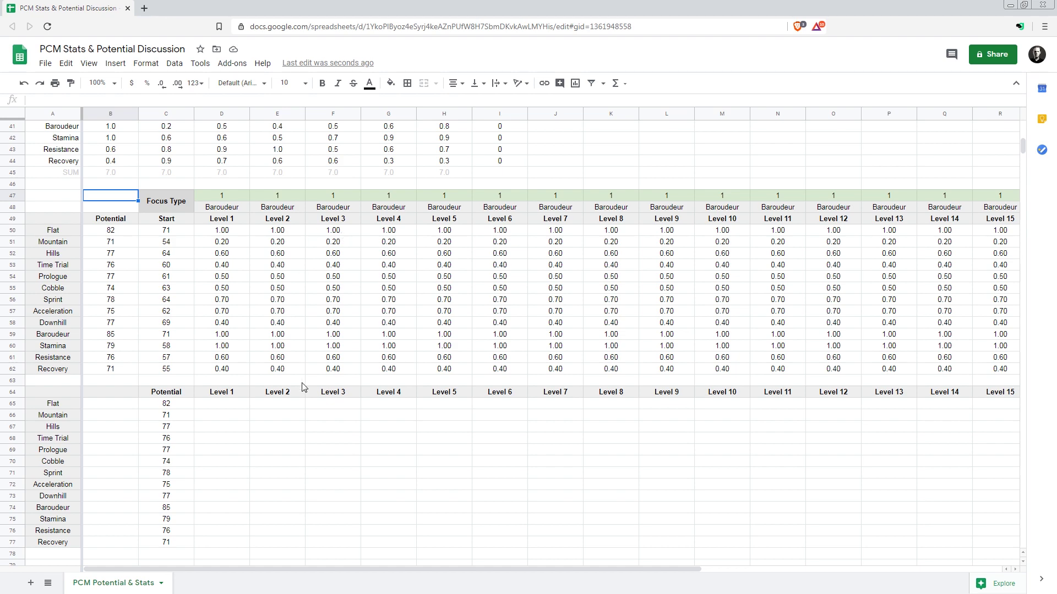
pyautogui.click(238, 232)
pyautogui.scroll(1, 259, 286)
pyautogui.scroll(-8, 280, 346)
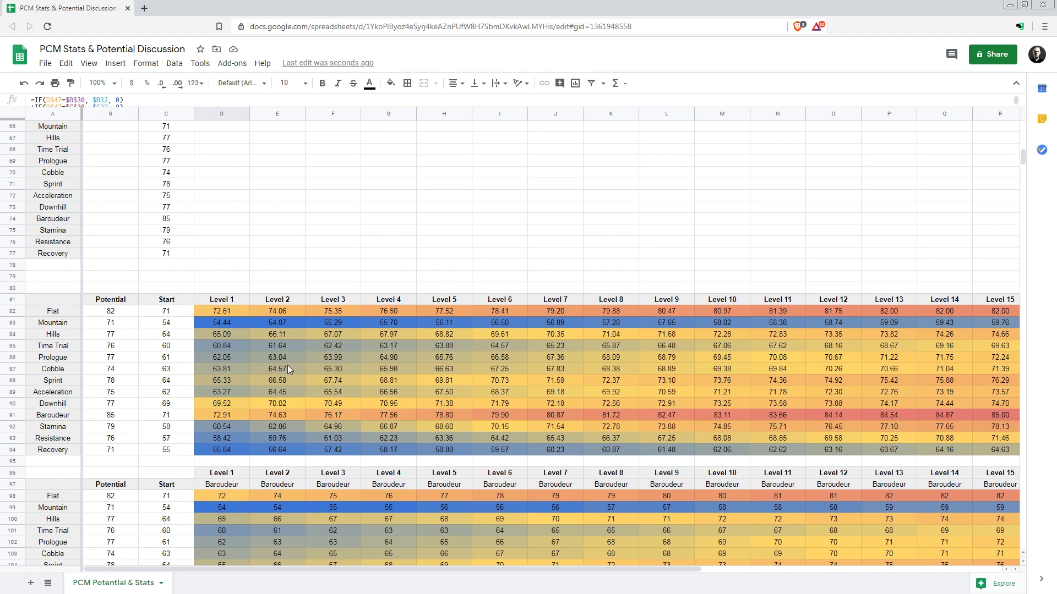
pyautogui.scroll(-3, 286, 341)
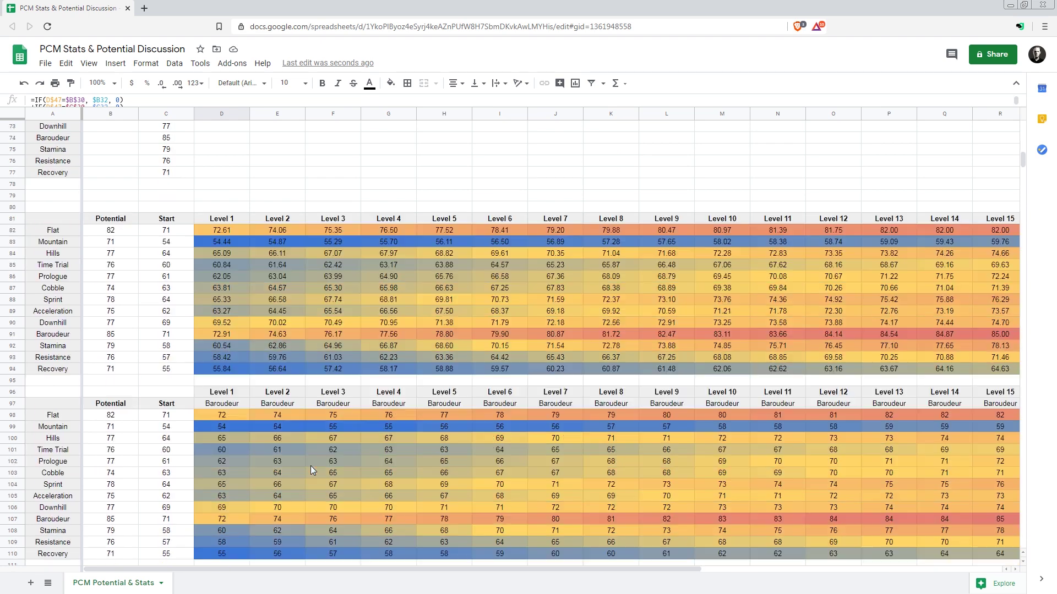
pyautogui.scroll(-3, 310, 469)
pyautogui.scroll(-3, 343, 416)
pyautogui.scroll(7, 345, 387)
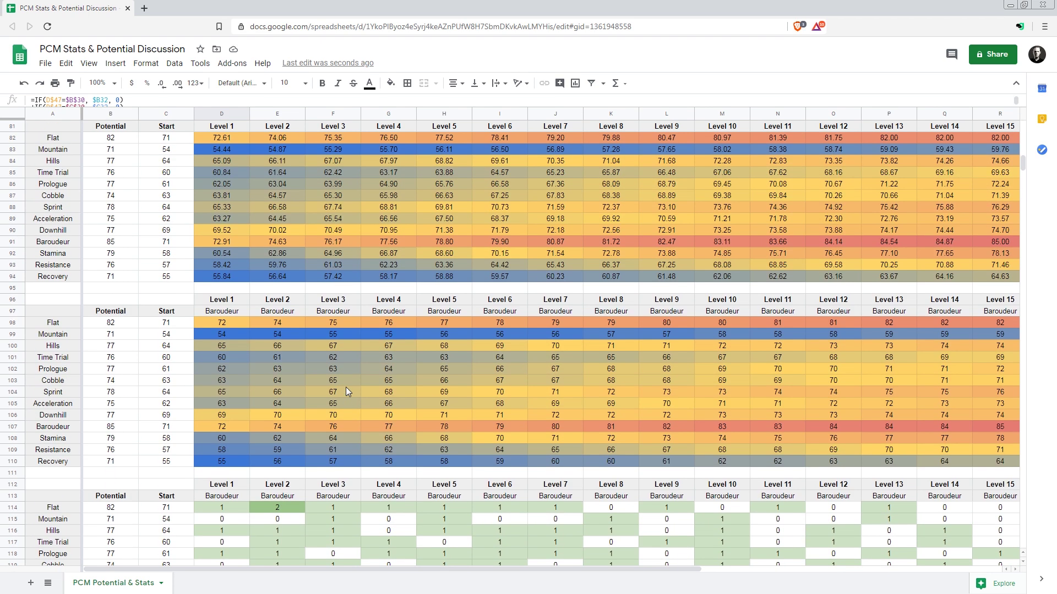
pyautogui.scroll(-3, 233, 288)
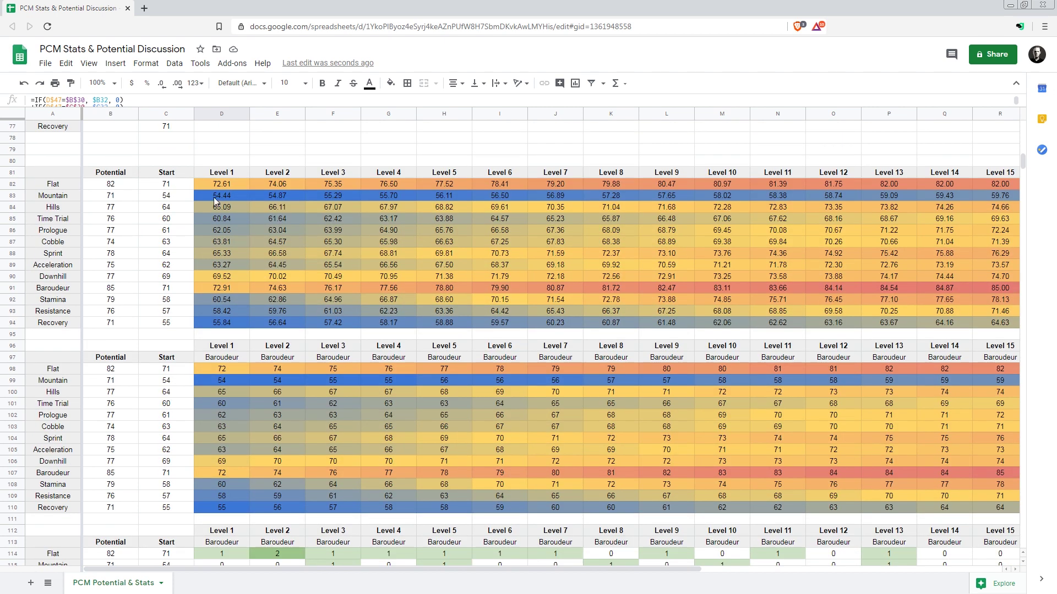
# - Examine the Level 1 and Level 2 decimal stats, and the rounded Flat stats for Levels 1 to 3
pyautogui.click(214, 187)
pyautogui.click(253, 312)
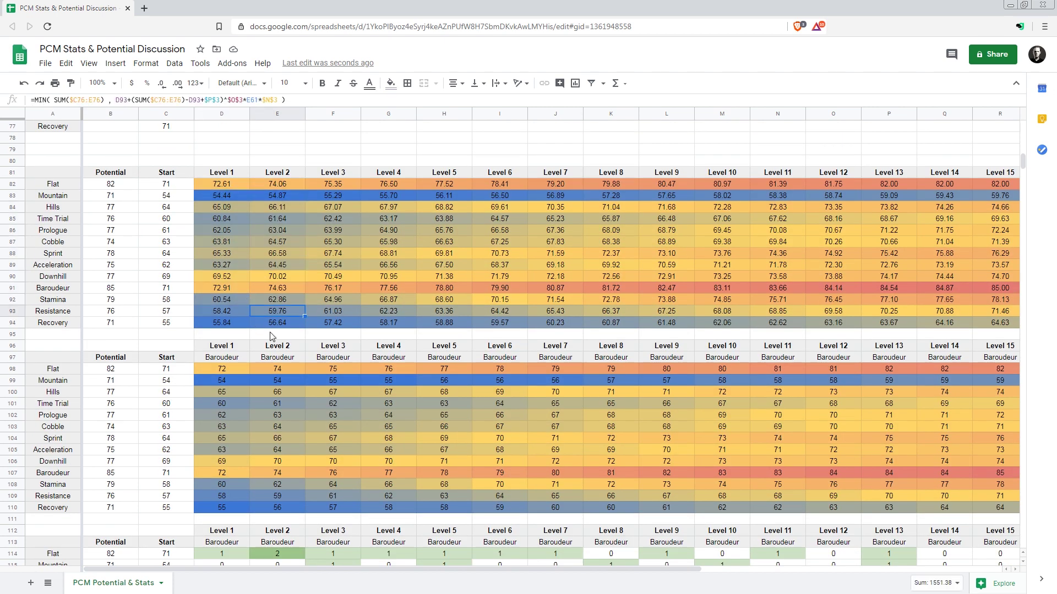
pyautogui.scroll(-4, 242, 286)
pyautogui.moveTo(224, 227); pyautogui.dragTo(287, 368)
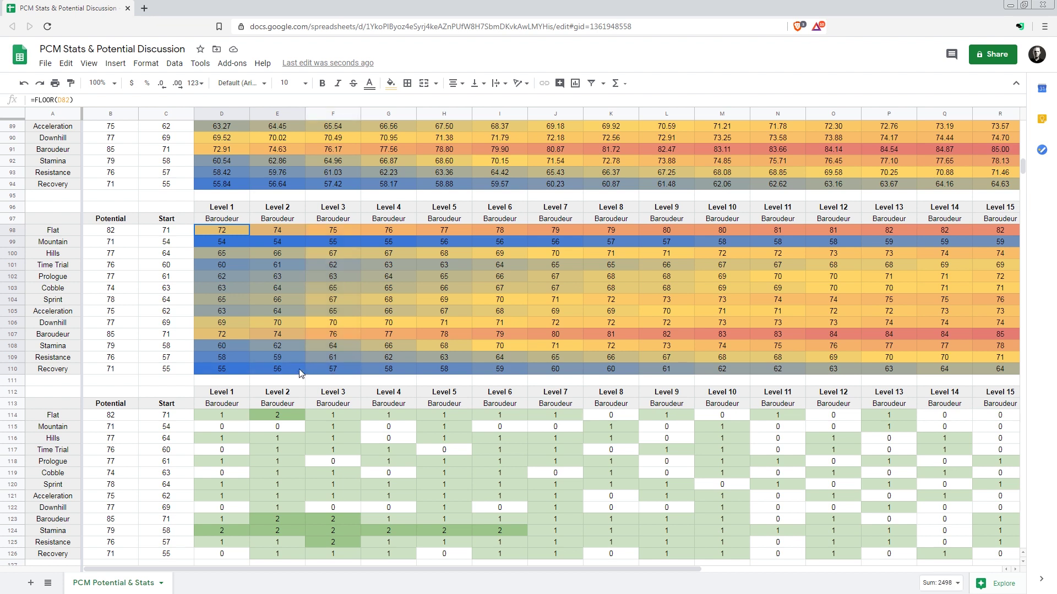
pyautogui.click(278, 233)
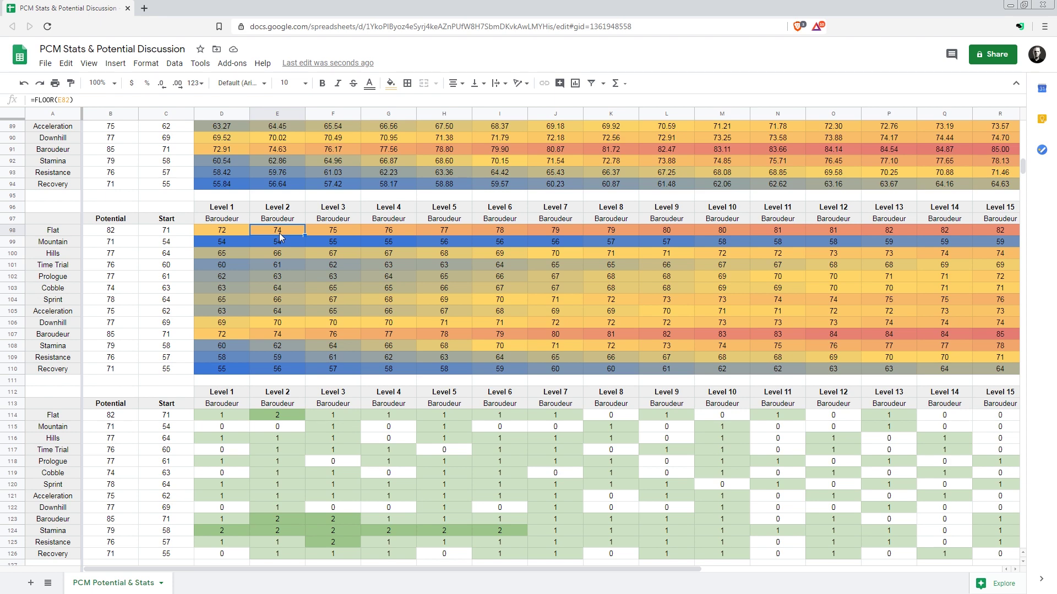
pyautogui.click(343, 229)
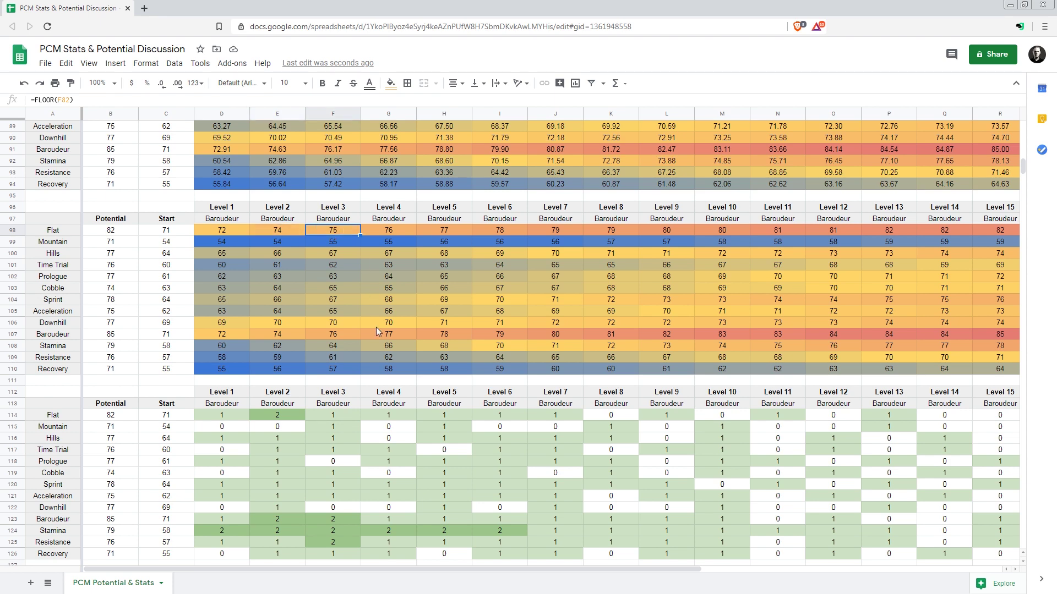
# - Examine the Level 1 stat gains in the green per-level gain table, including the Stamina formula
pyautogui.scroll(-4, 341, 314)
pyautogui.scroll(2, 275, 331)
pyautogui.click(223, 359)
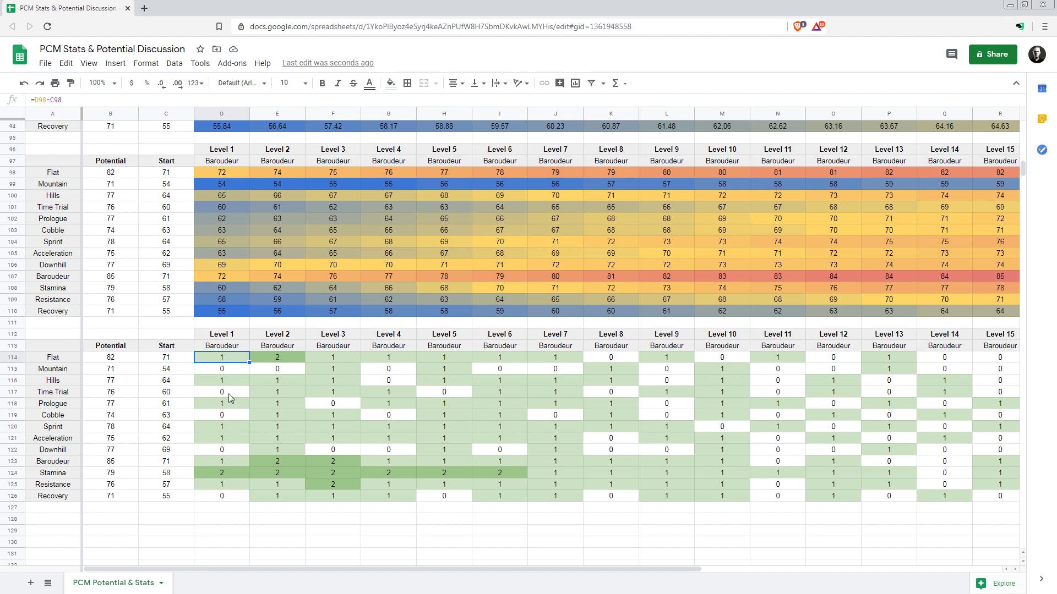
pyautogui.moveTo(229, 394); pyautogui.dragTo(231, 505)
pyautogui.click(208, 472)
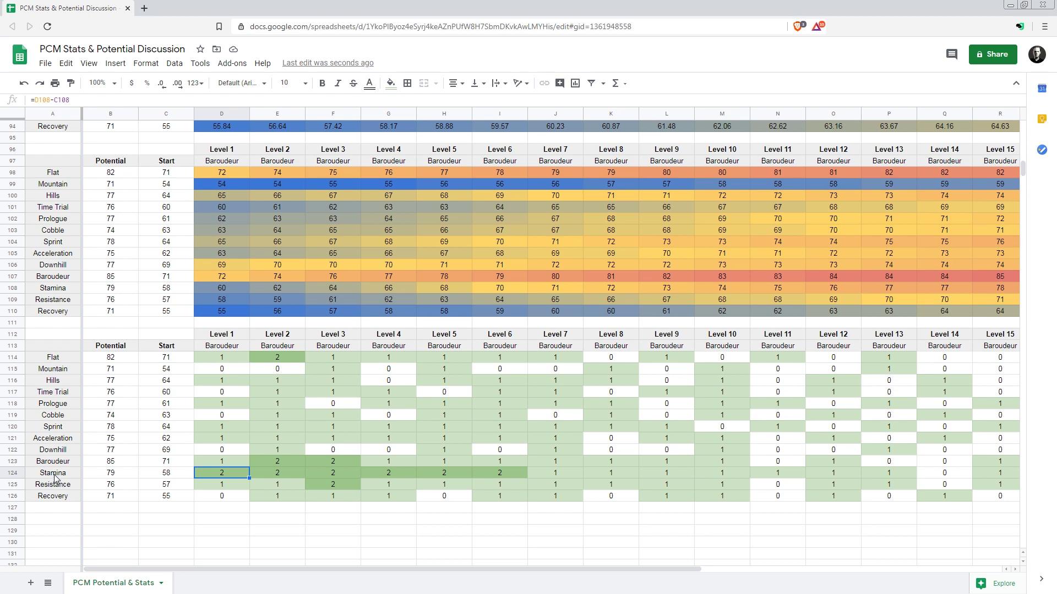
pyautogui.scroll(1, 88, 476)
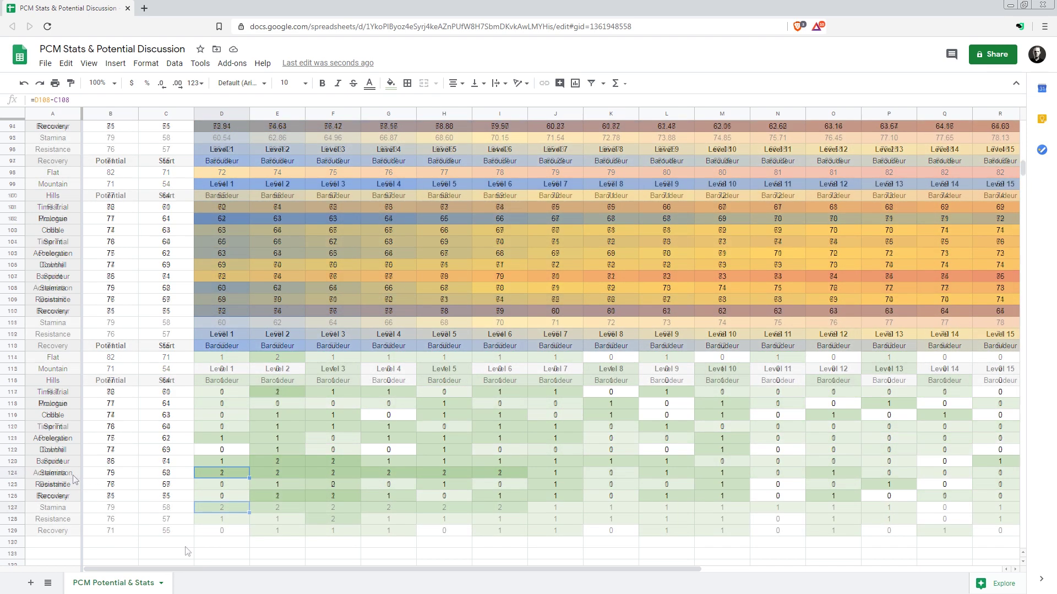
# - Compare the Level 10 and Level 11 gains across the stats in the green per-level gain table
pyautogui.moveTo(179, 569); pyautogui.dragTo(216, 569)
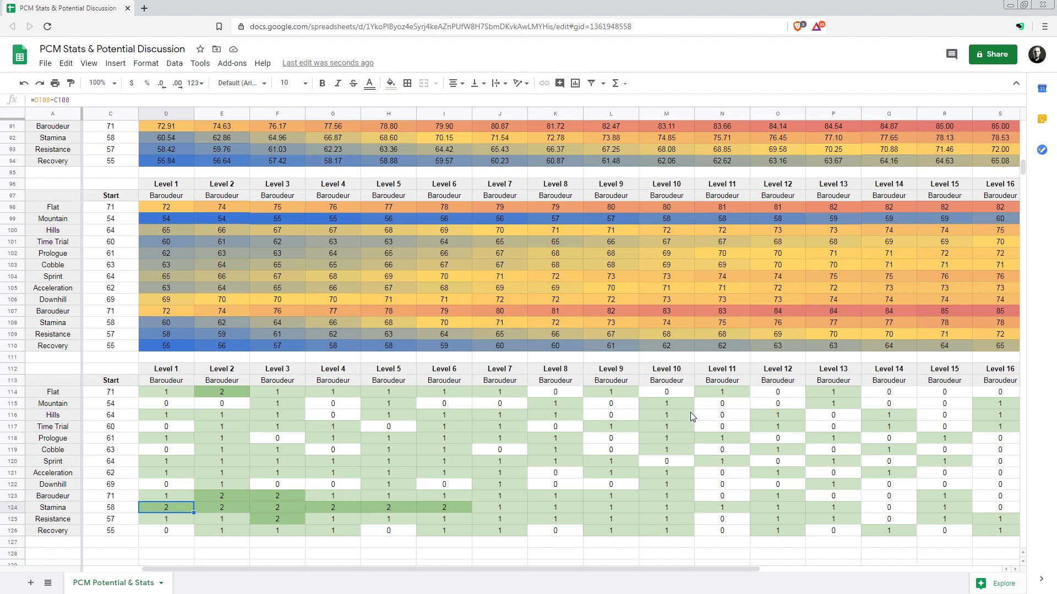
pyautogui.click(676, 370)
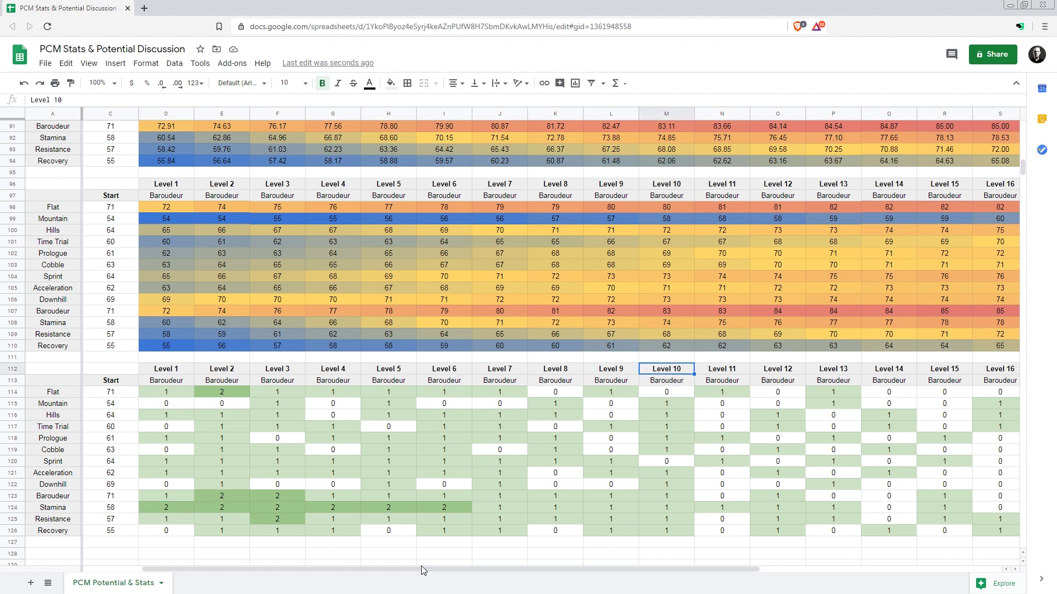
pyautogui.moveTo(428, 569); pyautogui.dragTo(536, 558)
pyautogui.moveTo(518, 403); pyautogui.dragTo(517, 527)
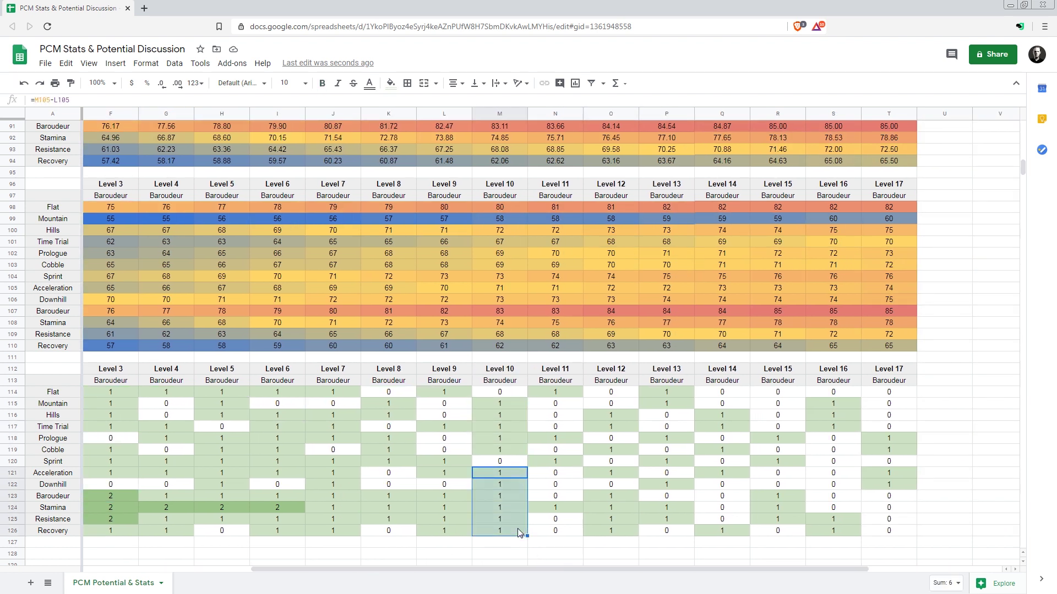
pyautogui.moveTo(564, 415); pyautogui.dragTo(564, 429)
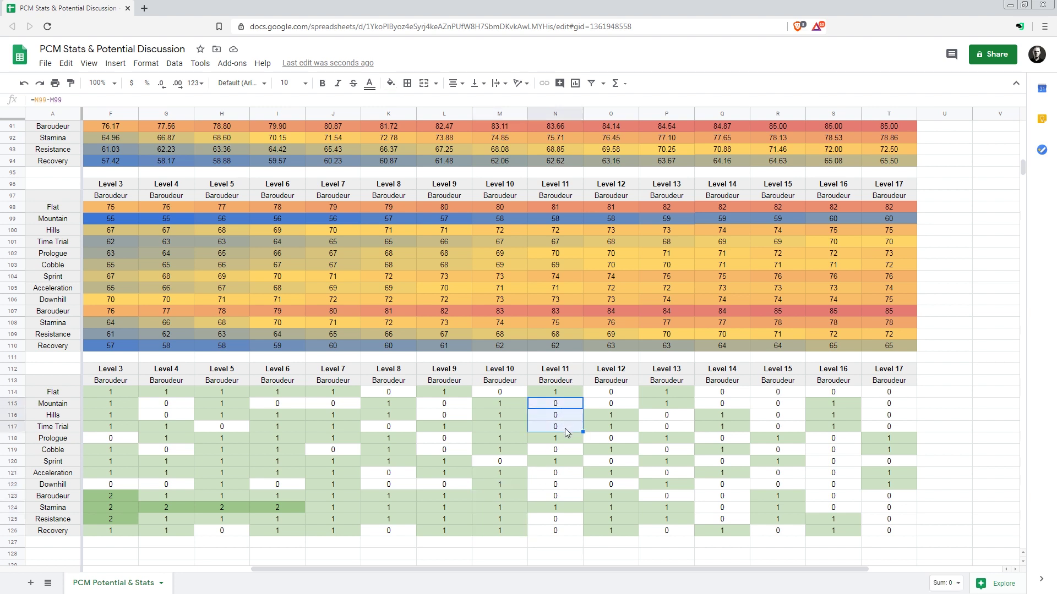
pyautogui.click(567, 449)
pyautogui.click(569, 472)
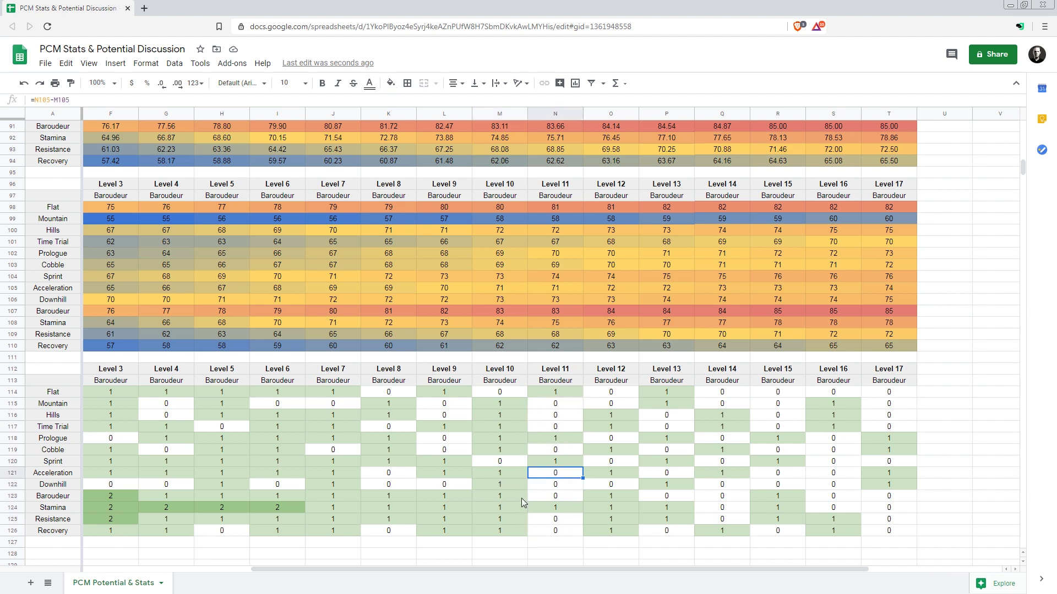
pyautogui.moveTo(500, 405); pyautogui.dragTo(510, 527)
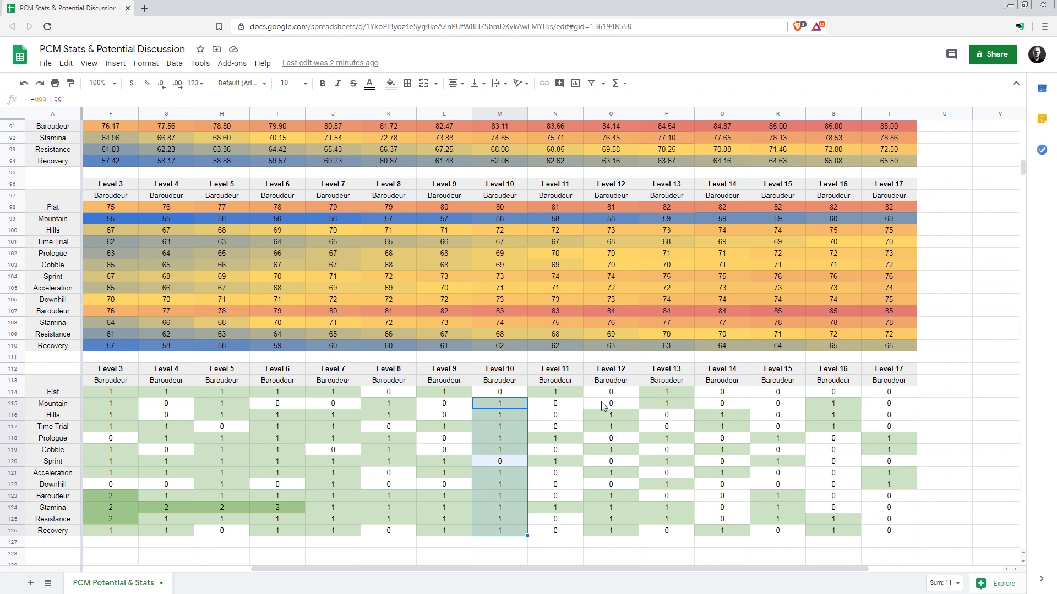
pyautogui.click(572, 417)
# - Review the rounded progression through Level 17 and the Flat potential and start values, then return to the specialization factor table
pyautogui.scroll(-1, 633, 425)
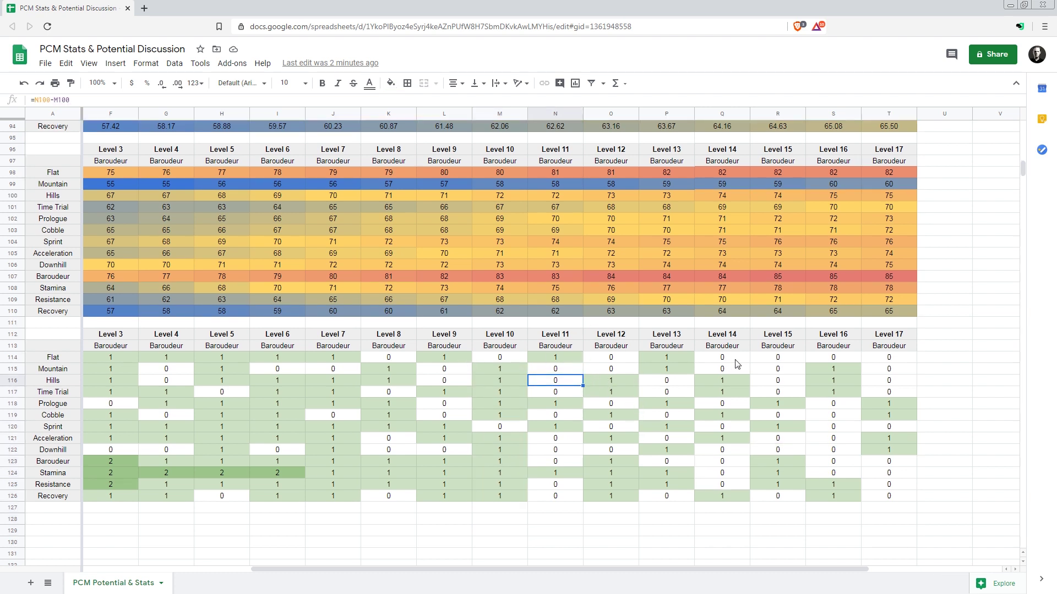
pyautogui.scroll(3, 617, 360)
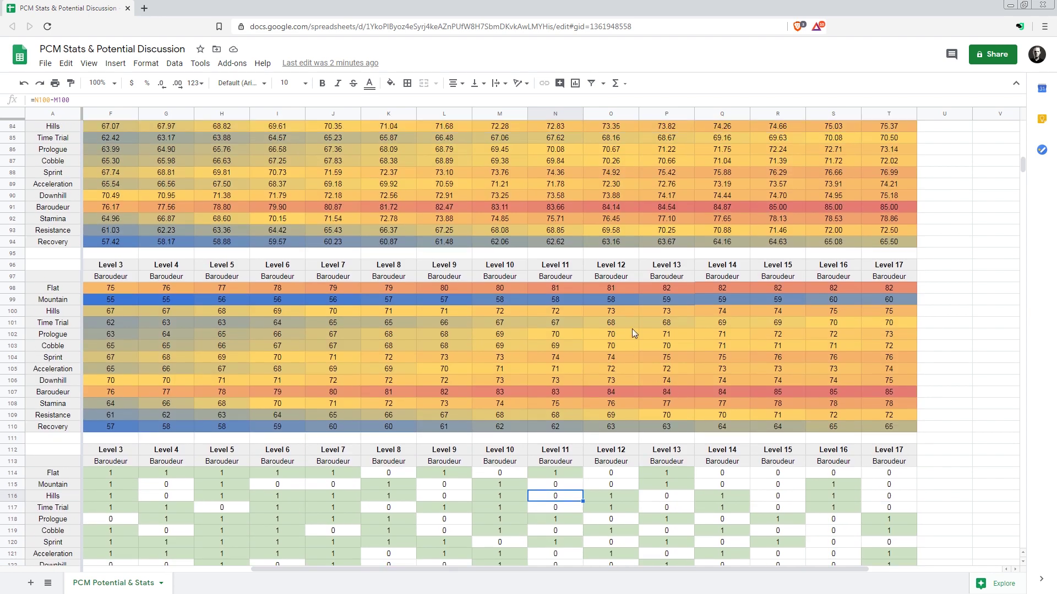
pyautogui.scroll(1, 622, 335)
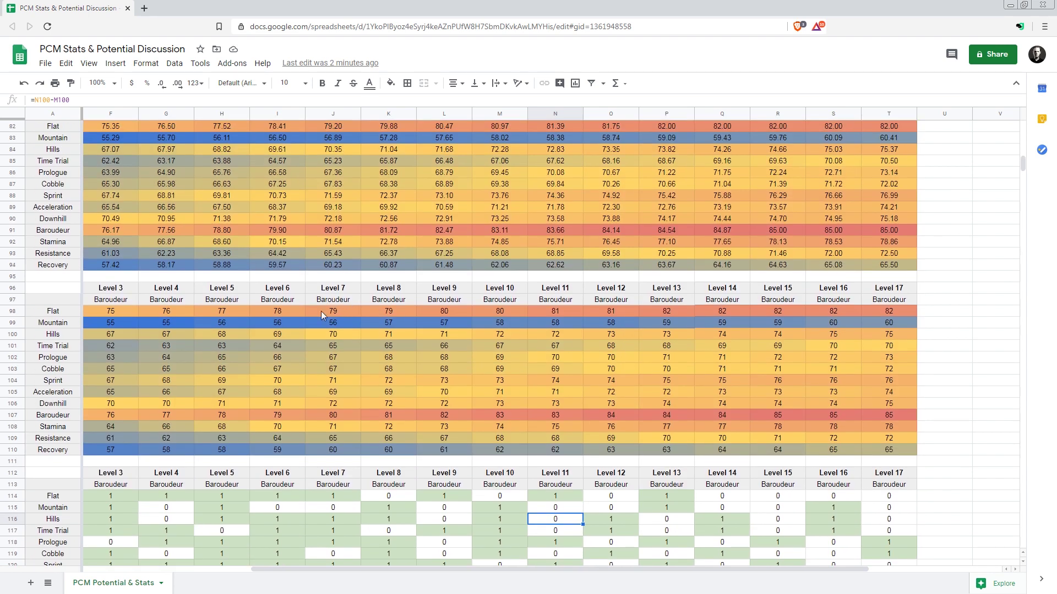
pyautogui.moveTo(496, 570); pyautogui.dragTo(312, 582)
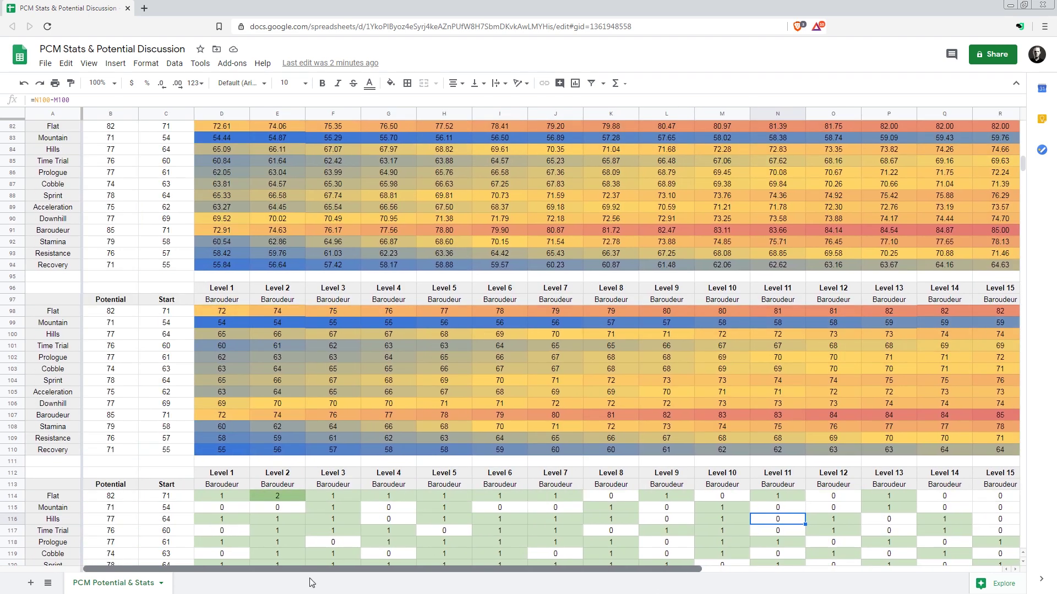
pyautogui.click(110, 312)
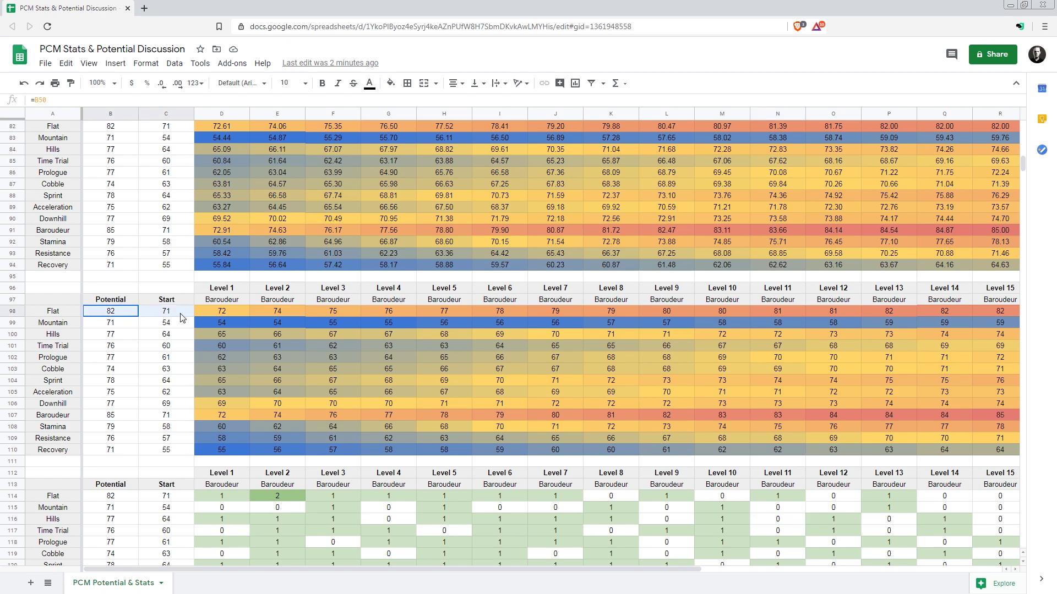
pyautogui.scroll(15, 514, 425)
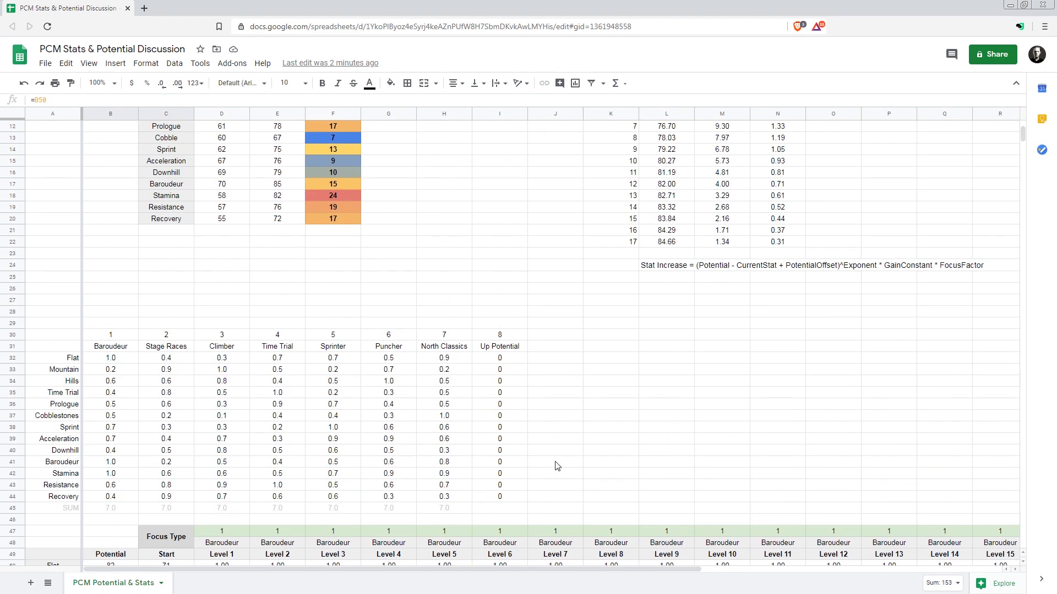
# - Set the Start value in the single-stat growth calculator to 75
pyautogui.click(616, 302)
pyautogui.scroll(4, 622, 308)
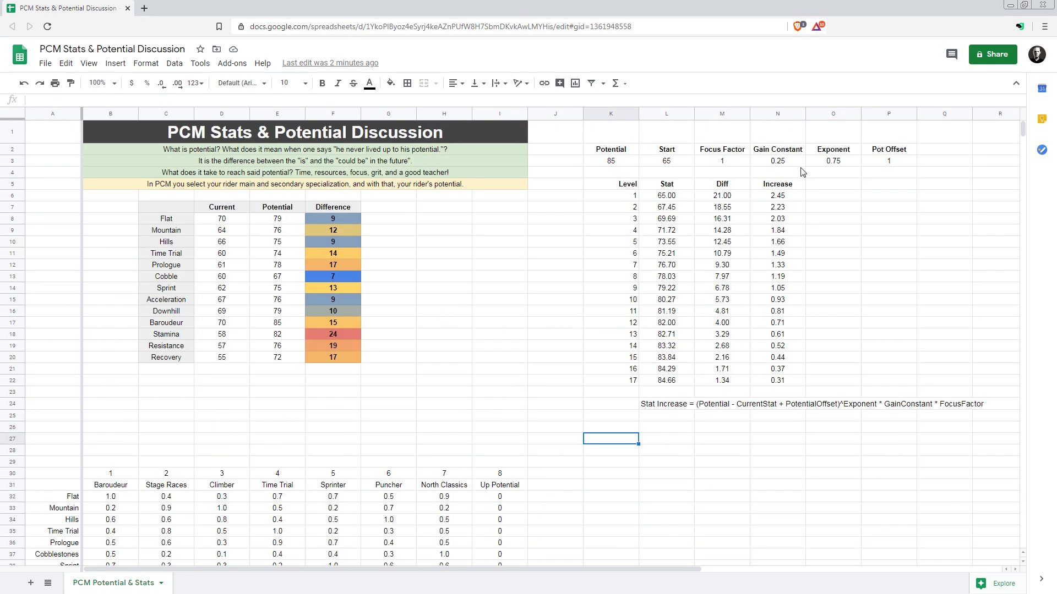
pyautogui.click(630, 163)
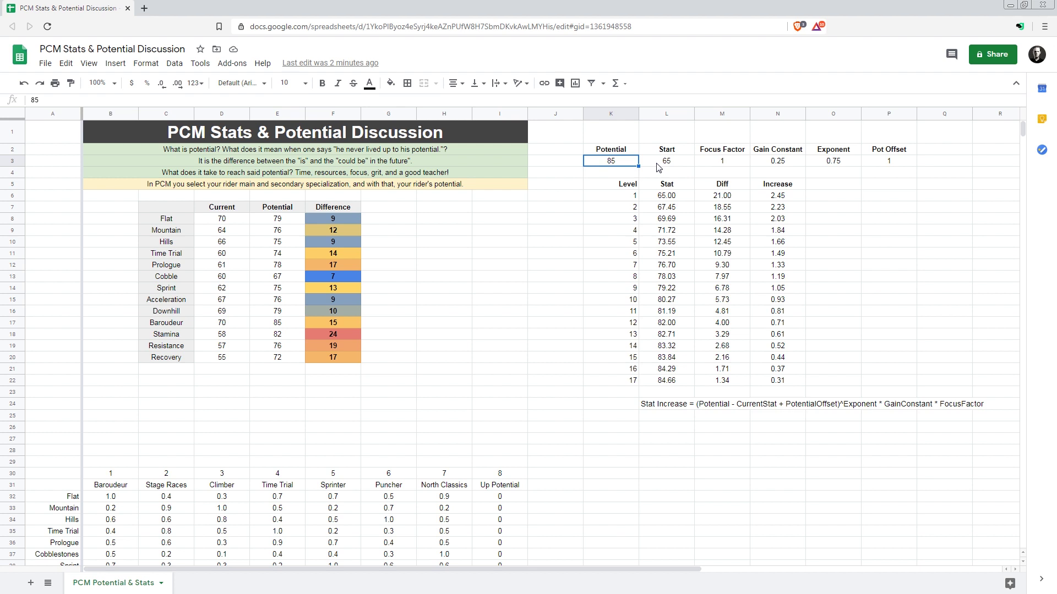
pyautogui.click(658, 164)
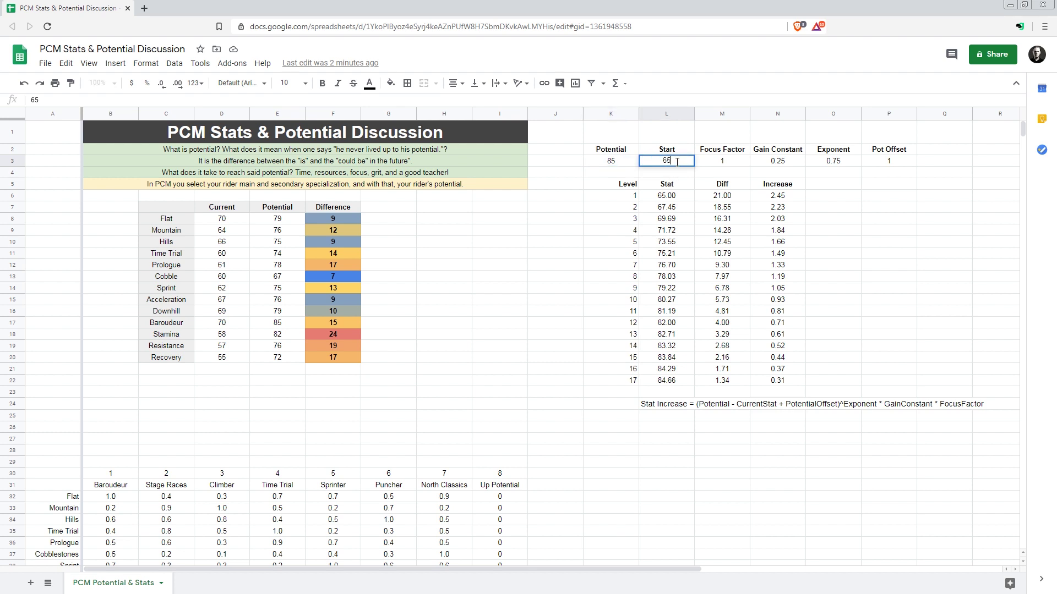
pyautogui.press('Left')
pyautogui.press('Down')
pyautogui.press('Down')
pyautogui.press('Down')
pyautogui.press('Down')
pyautogui.press('Down')
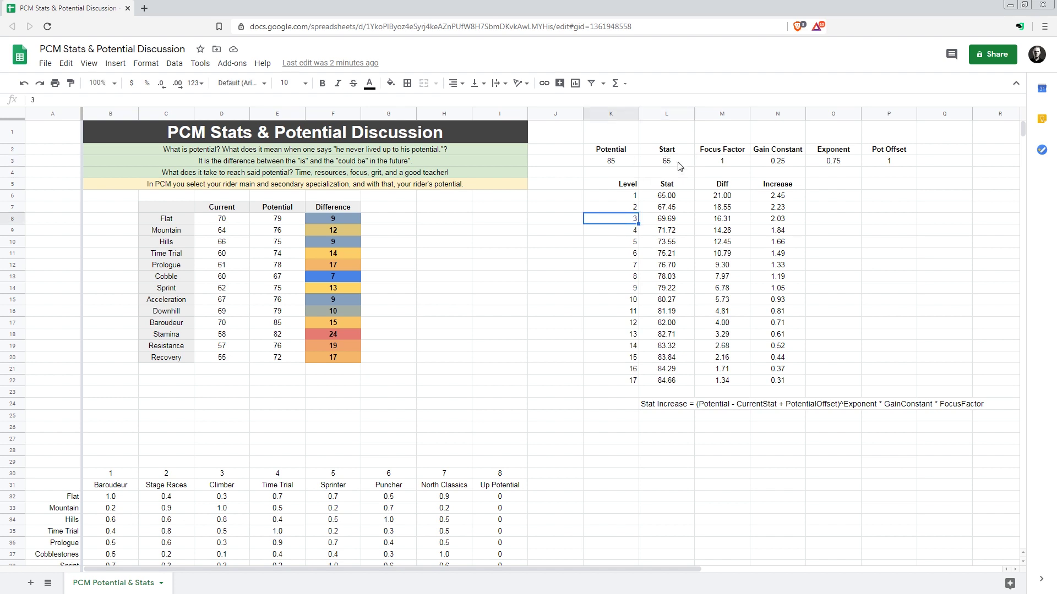
pyautogui.click(681, 164)
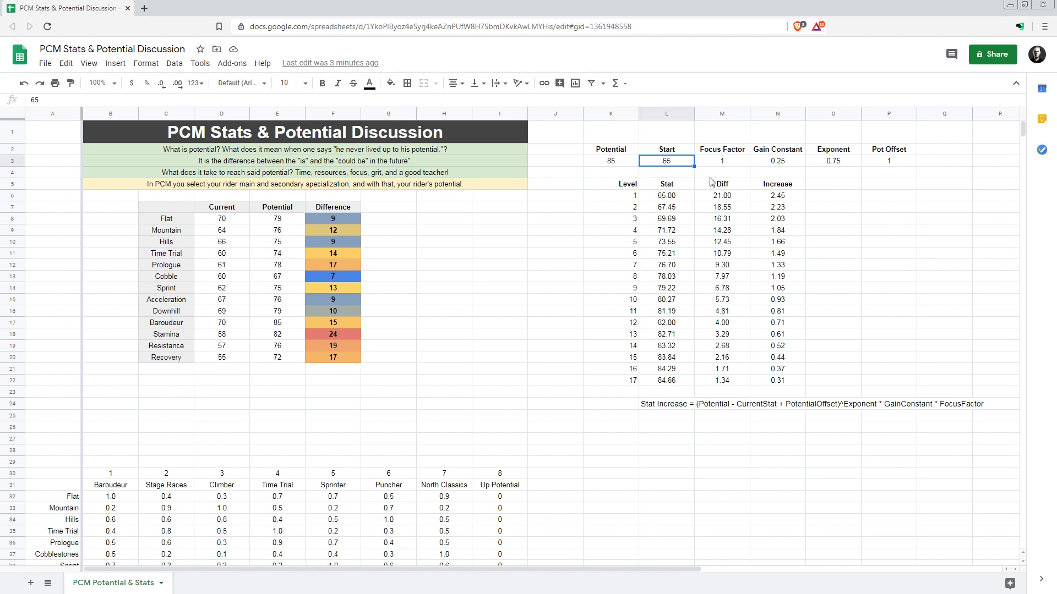
pyautogui.write('75')
pyautogui.press('Return')
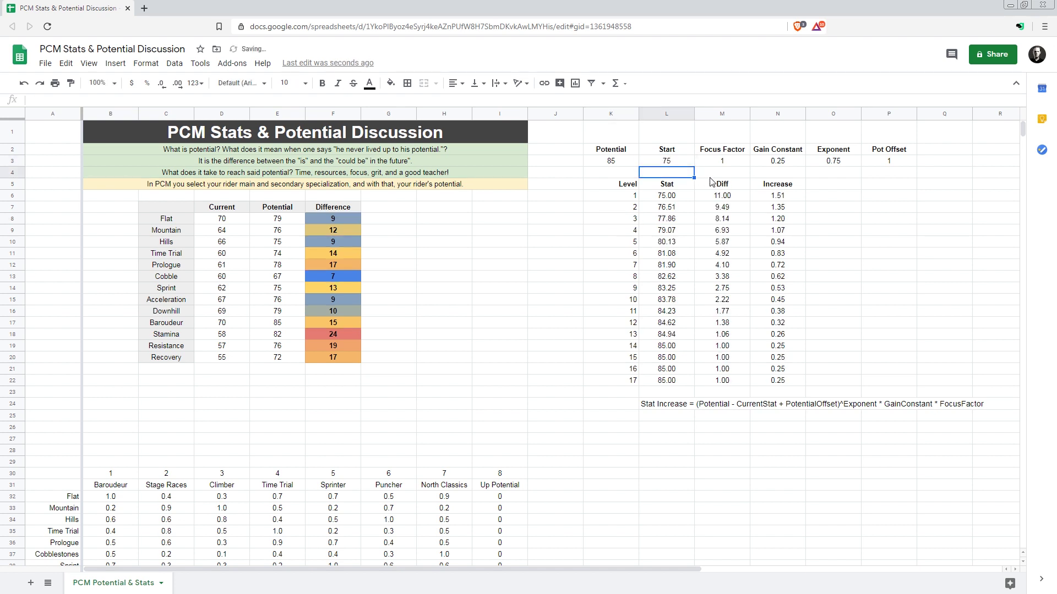
# - Change the growth calculator's Start value to 77
pyautogui.press('Up')
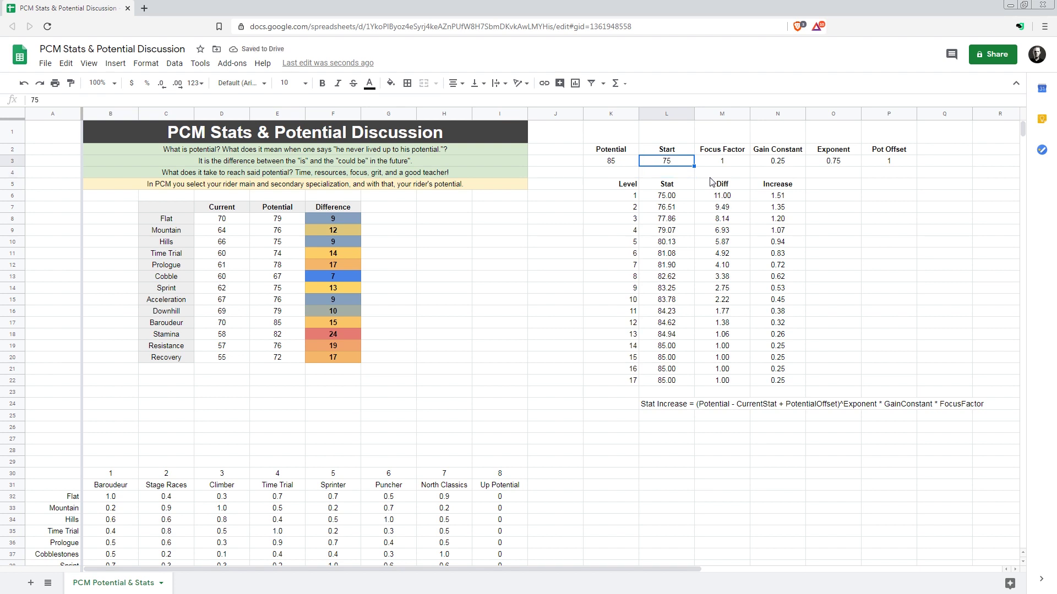
pyautogui.write('77')
pyautogui.press('Return')
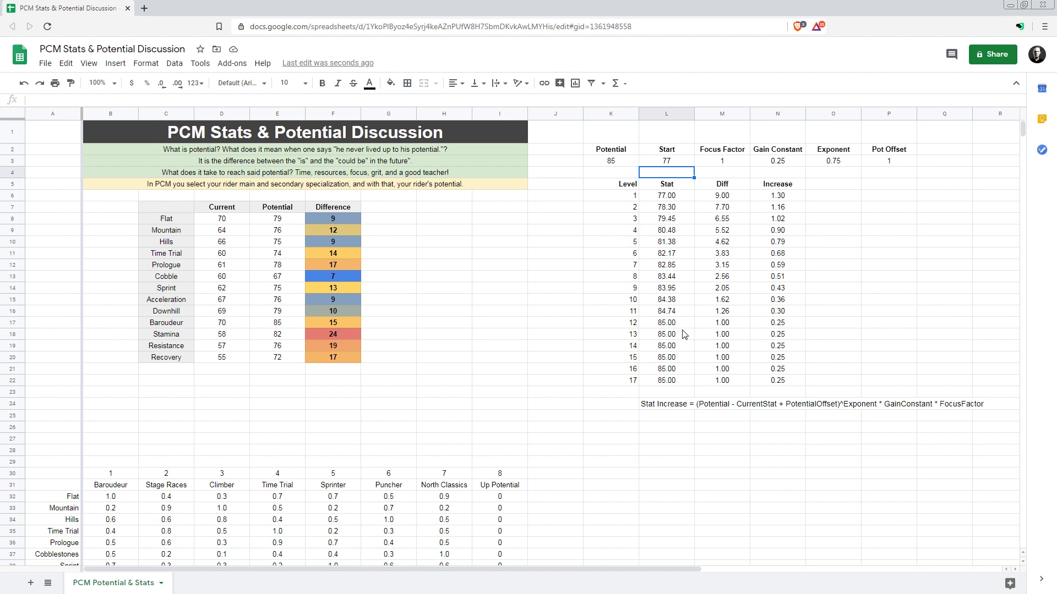
# - Set the growth calculator's Start value to 55
pyautogui.click(680, 165)
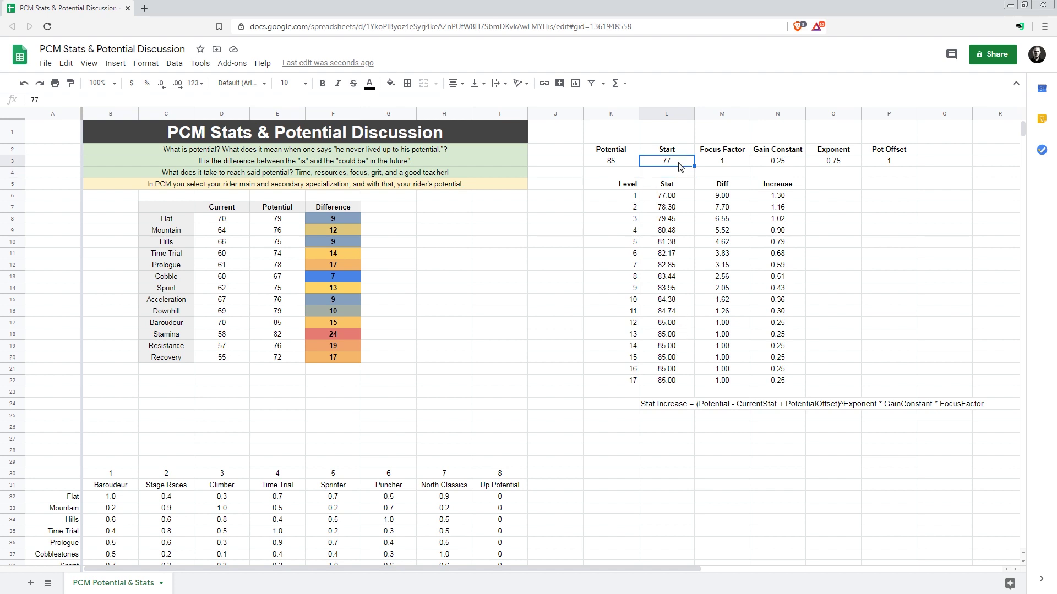
pyautogui.write('55')
pyautogui.press('Return')
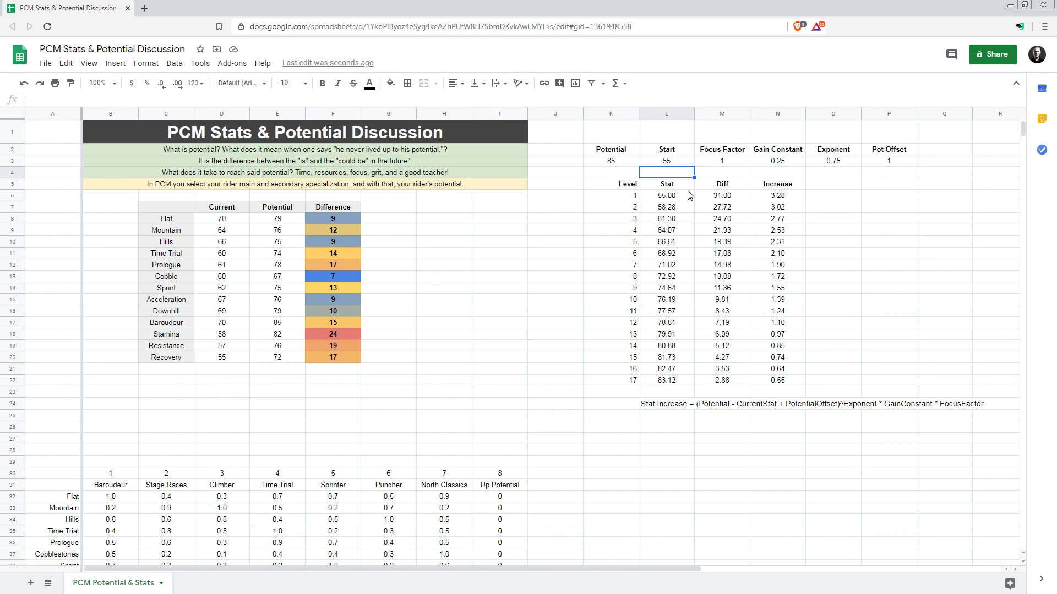
# - Examine at which levels the rounded Flat and Baroudeur stats reach their potential in the progression through Level 17
pyautogui.click(309, 175)
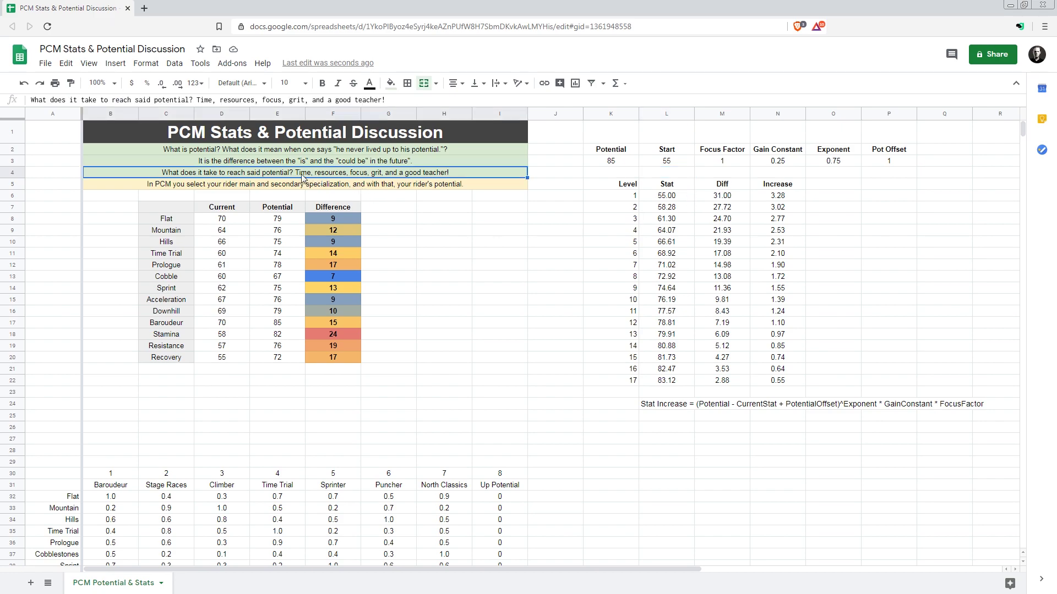
pyautogui.click(722, 323)
pyautogui.scroll(-15, 623, 470)
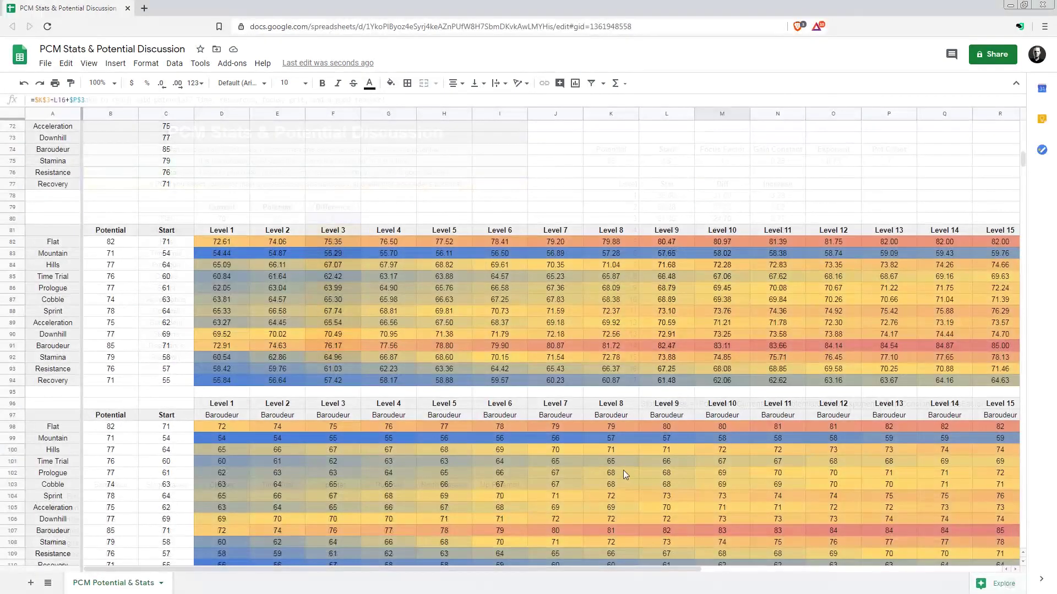
pyautogui.scroll(1, 505, 434)
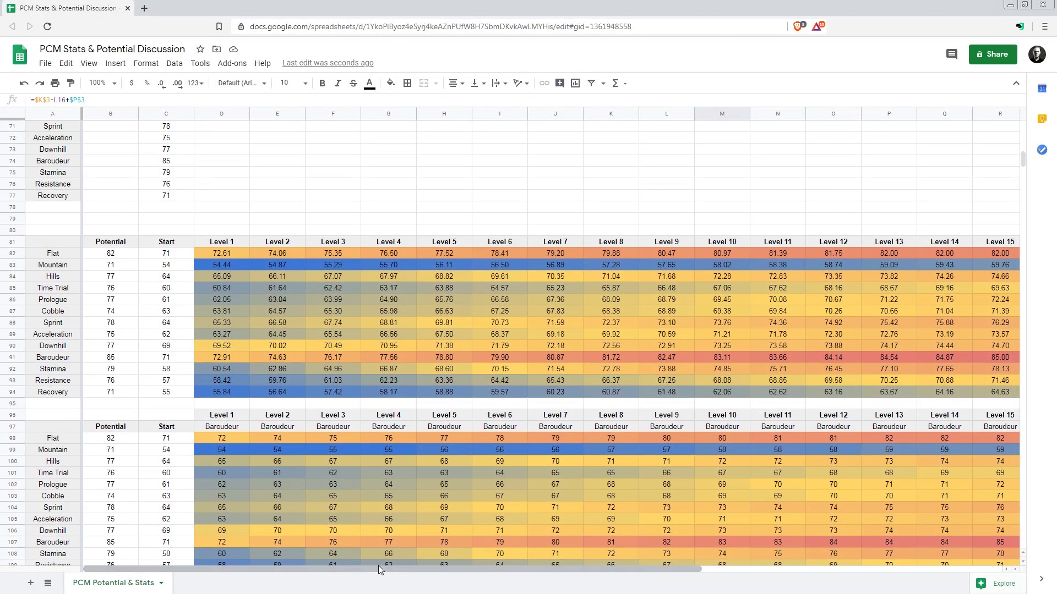
pyautogui.scroll(-2, 467, 459)
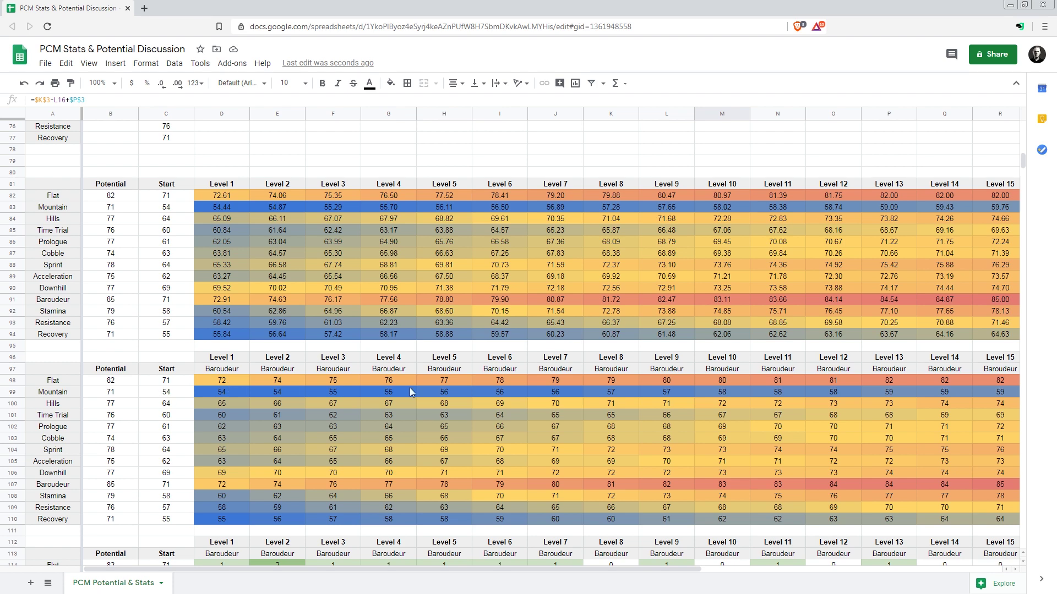
pyautogui.click(858, 379)
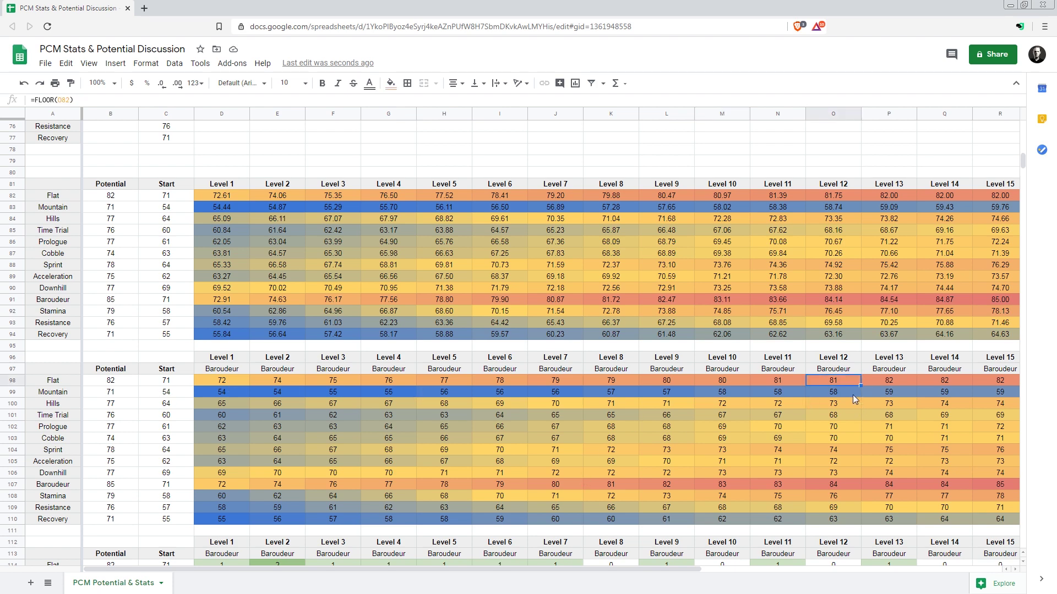
pyautogui.click(883, 383)
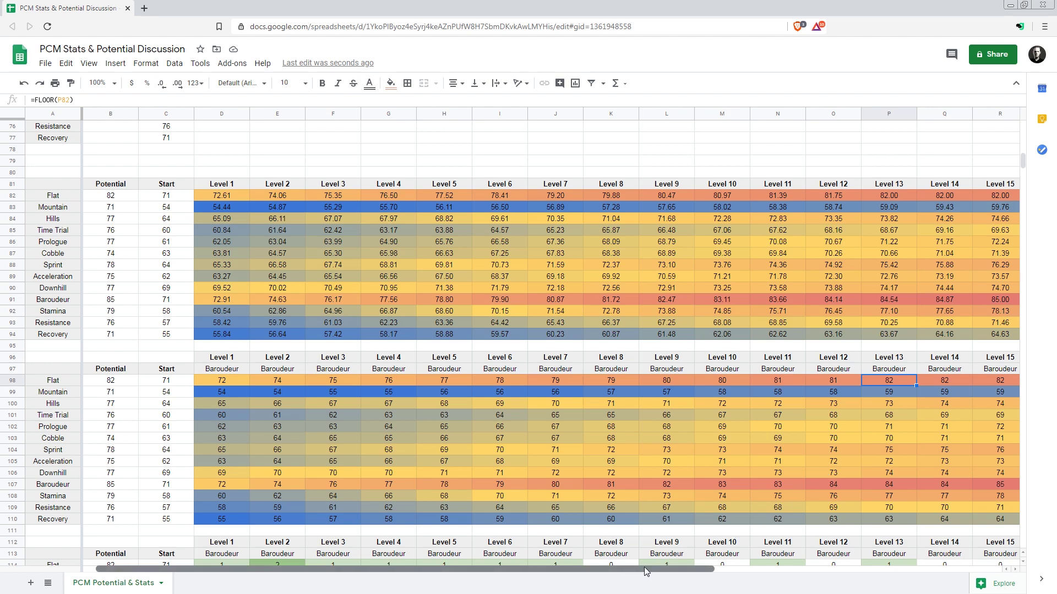
pyautogui.moveTo(644, 567); pyautogui.dragTo(768, 563)
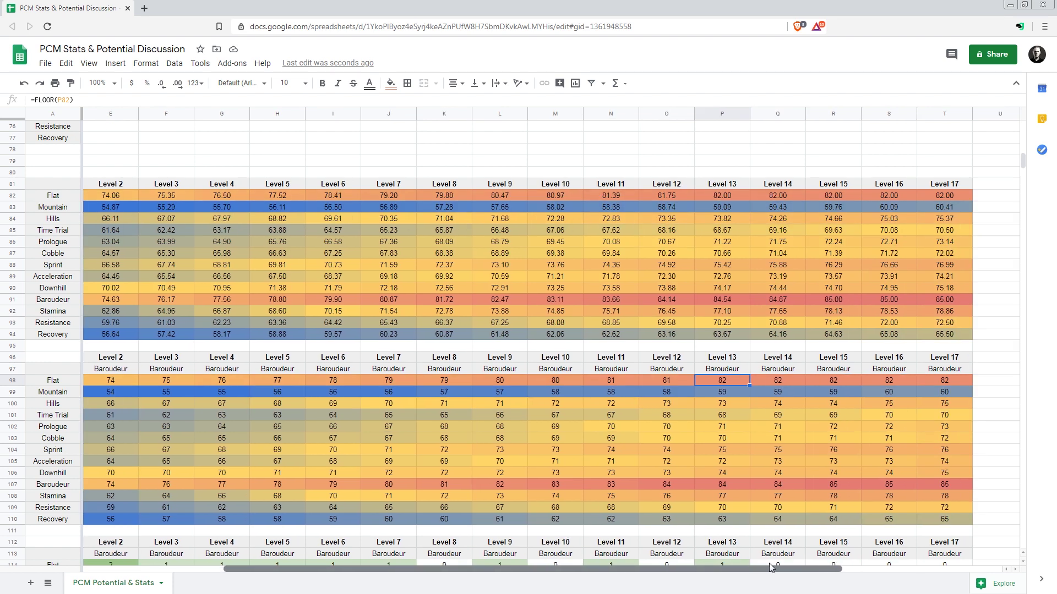
pyautogui.click(839, 484)
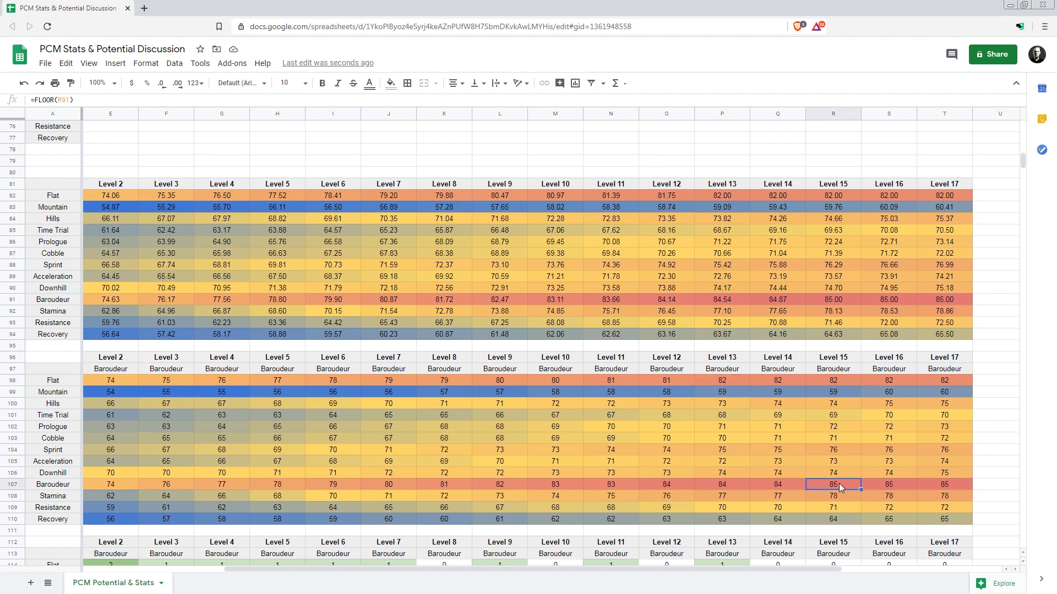
# - Review the rounded Baroudeur row from Level 15 to 17, and the Mountain stat's Potential and Start values
pyautogui.click(48, 488)
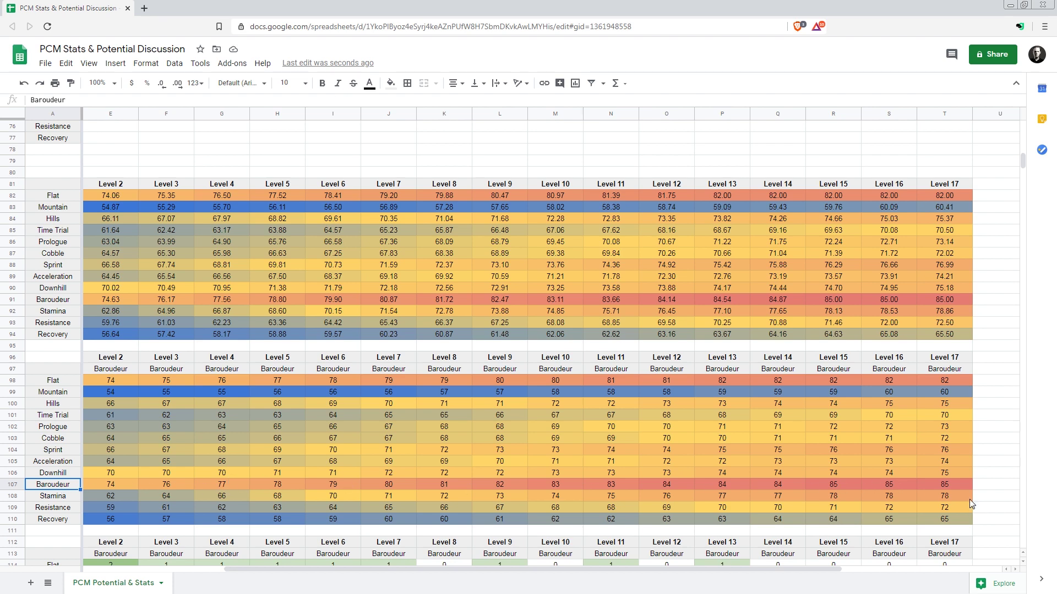
pyautogui.moveTo(939, 485); pyautogui.dragTo(814, 486)
pyautogui.click(815, 486)
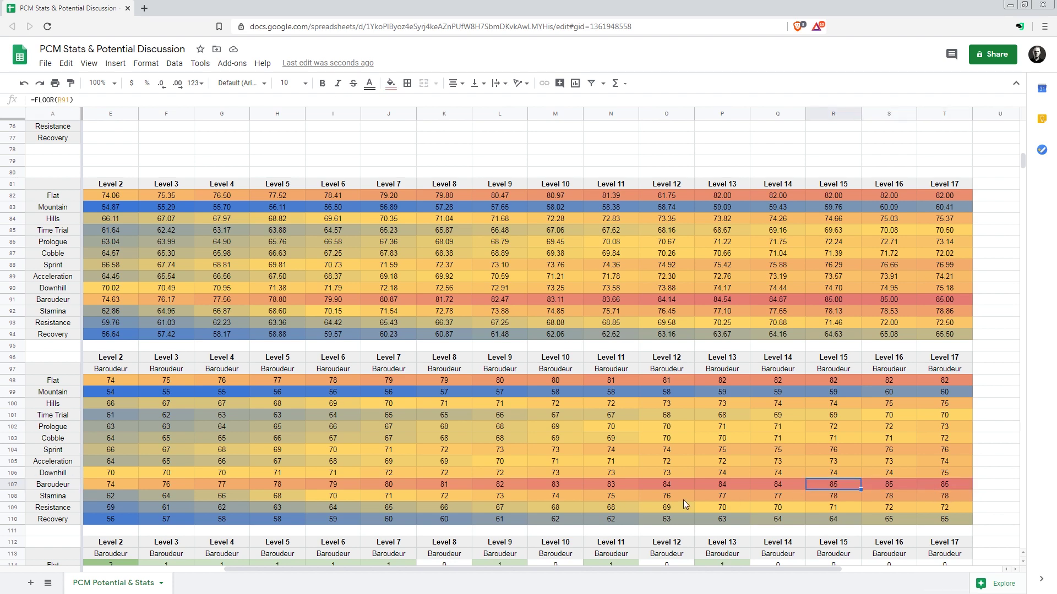
pyautogui.moveTo(610, 397); pyautogui.dragTo(96, 401)
pyautogui.click(173, 401)
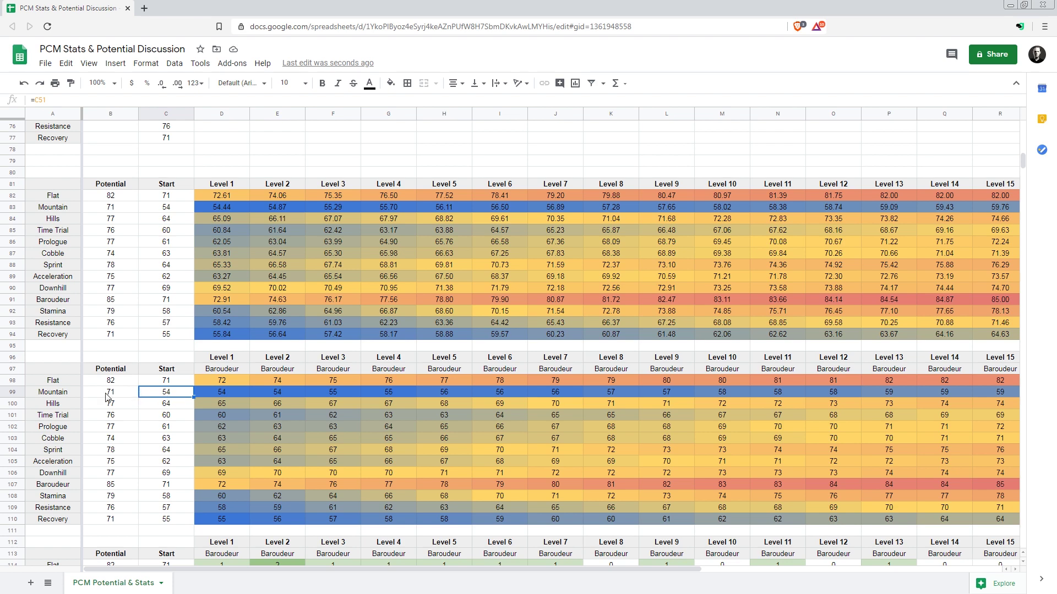
pyautogui.click(108, 393)
pyautogui.keyDown('shift'); pyautogui.click(161, 397); pyautogui.keyUp('shift')
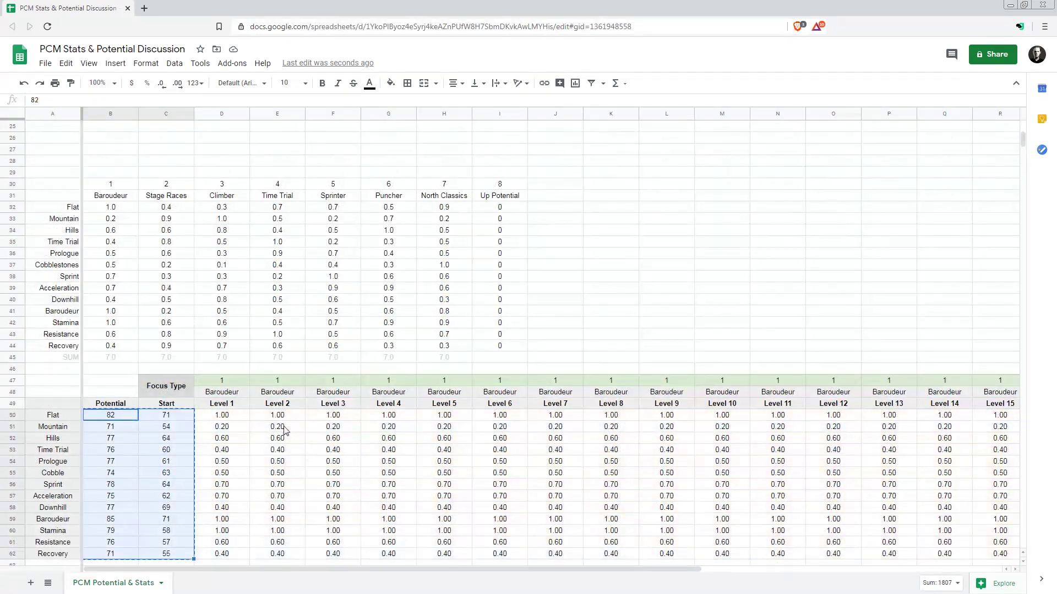
# - Copy the Potential and Start values of all stats from B50:C62 into the summary table starting at D8
pyautogui.scroll(10, 196, 449)
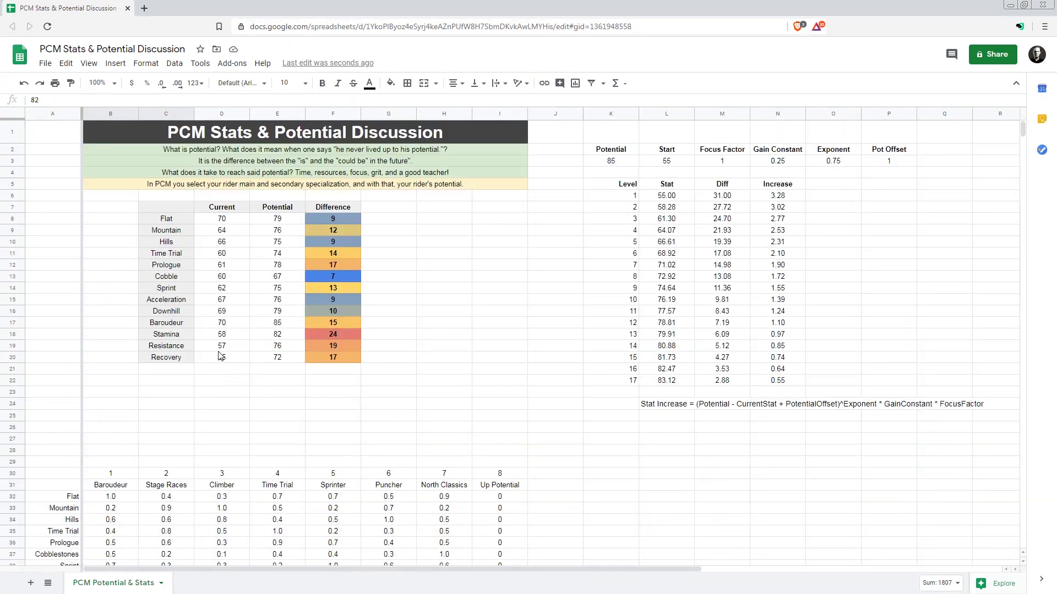
pyautogui.click(222, 219)
pyautogui.hotkey('ctrl', 'v')
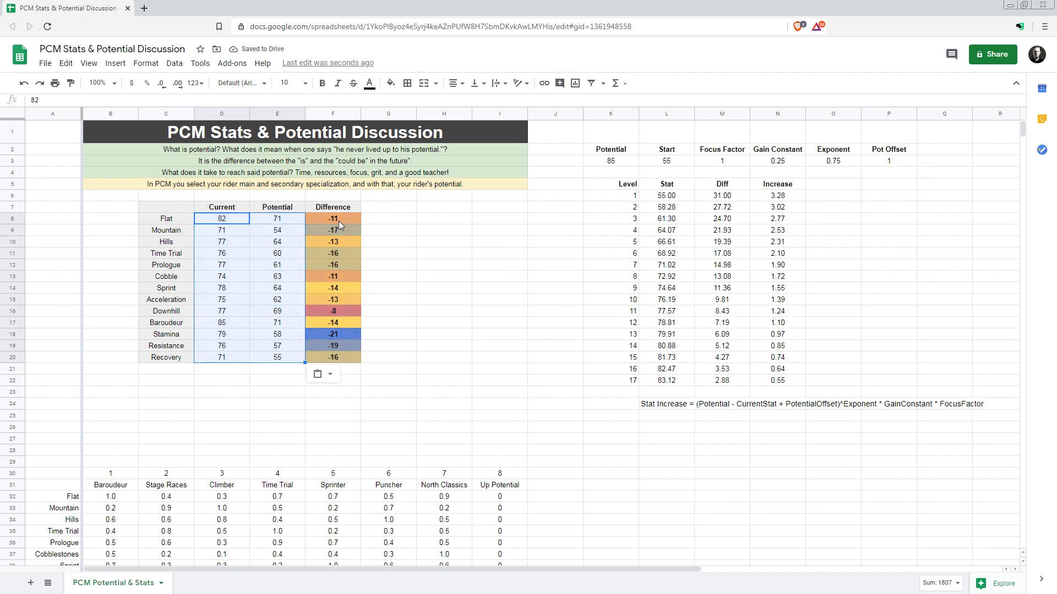
# - Reorder the summary table headings to Potential and Current, and calculate Difference as Potential minus Current for every stat
pyautogui.hotkey('ctrl', 'z')
pyautogui.hotkey('ctrl', 'z')
pyautogui.hotkey('ctrl', 'z')
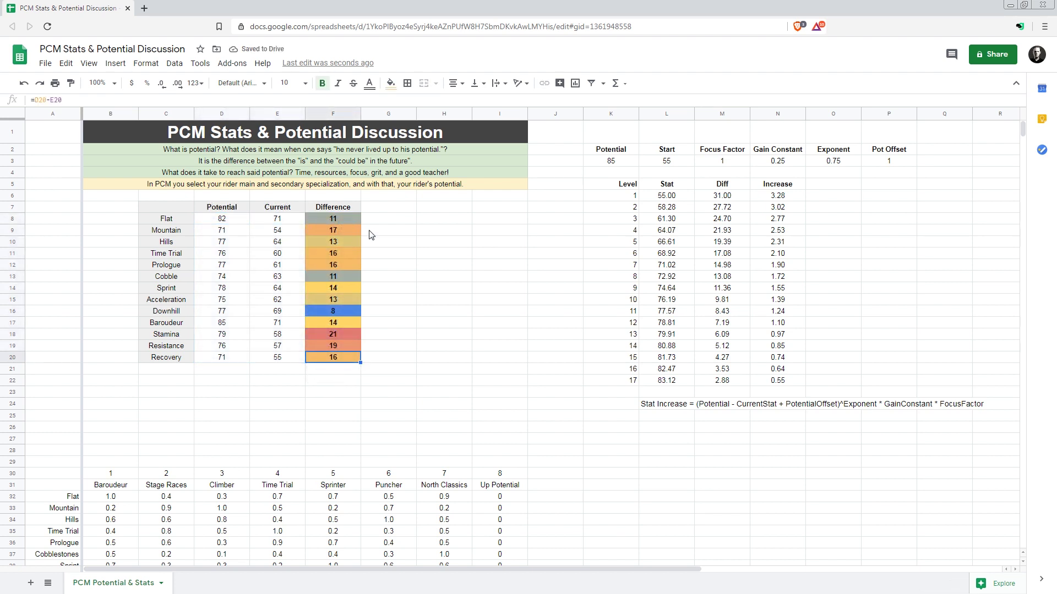
pyautogui.click(380, 242)
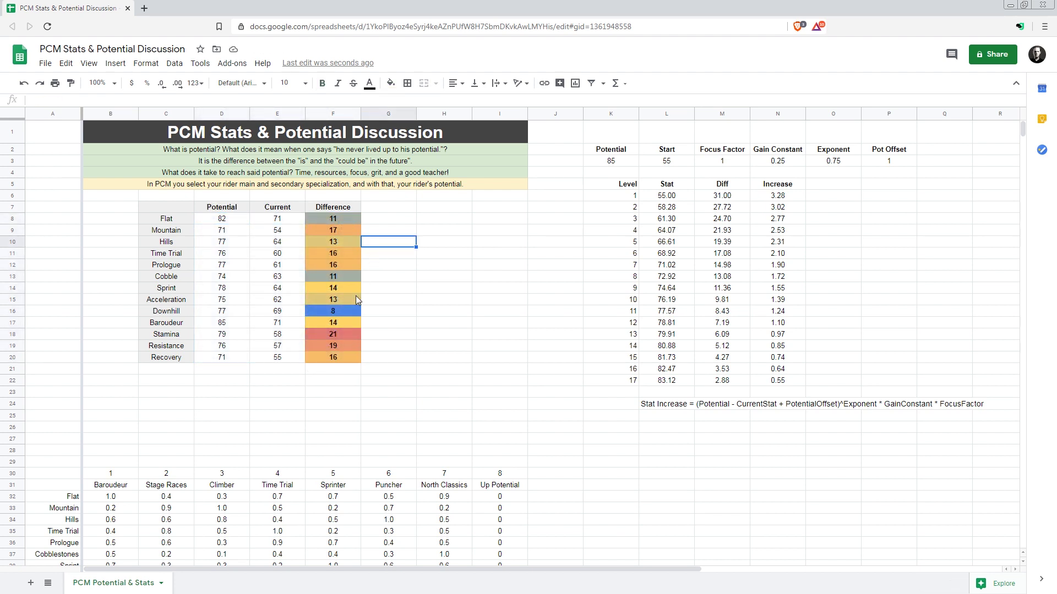
# - Compare the Mountain stat's difference between potential and current with its decimal progression and formula at Level 17
pyautogui.moveTo(338, 231); pyautogui.dragTo(240, 235)
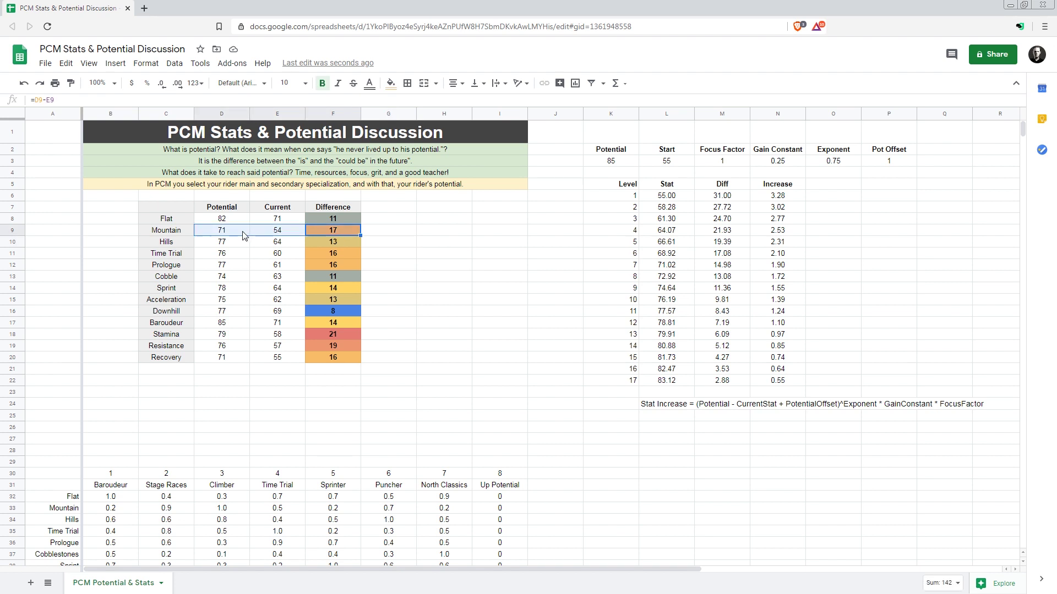
pyautogui.click(354, 238)
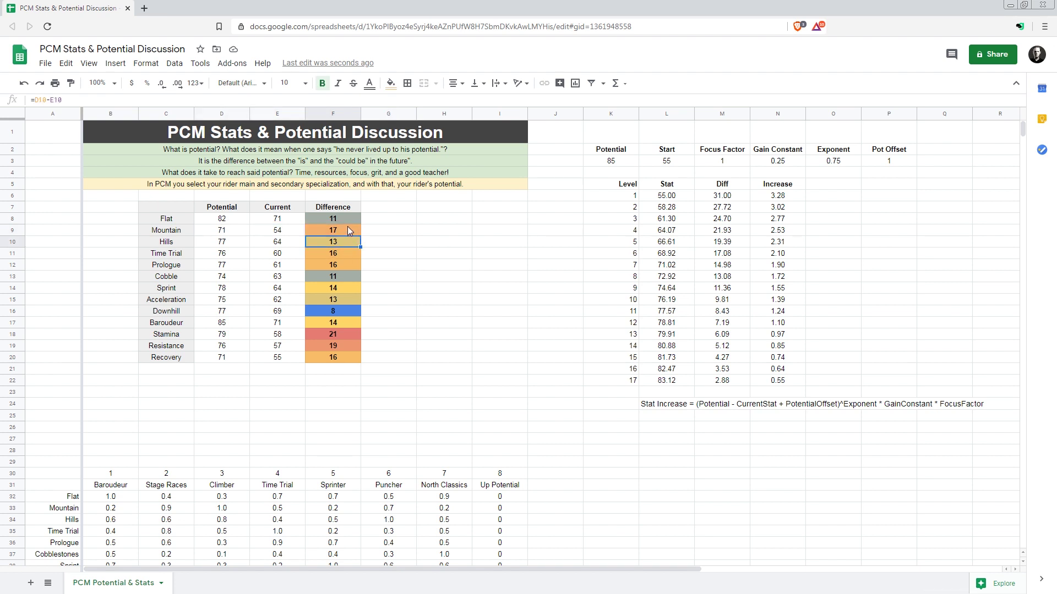
pyautogui.click(347, 226)
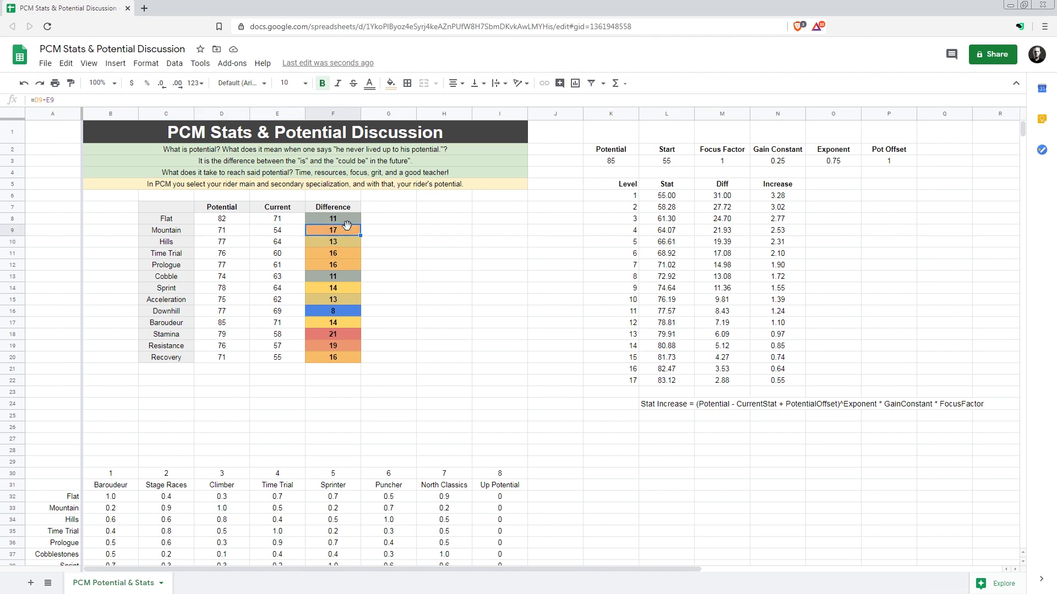
pyautogui.scroll(-18, 415, 385)
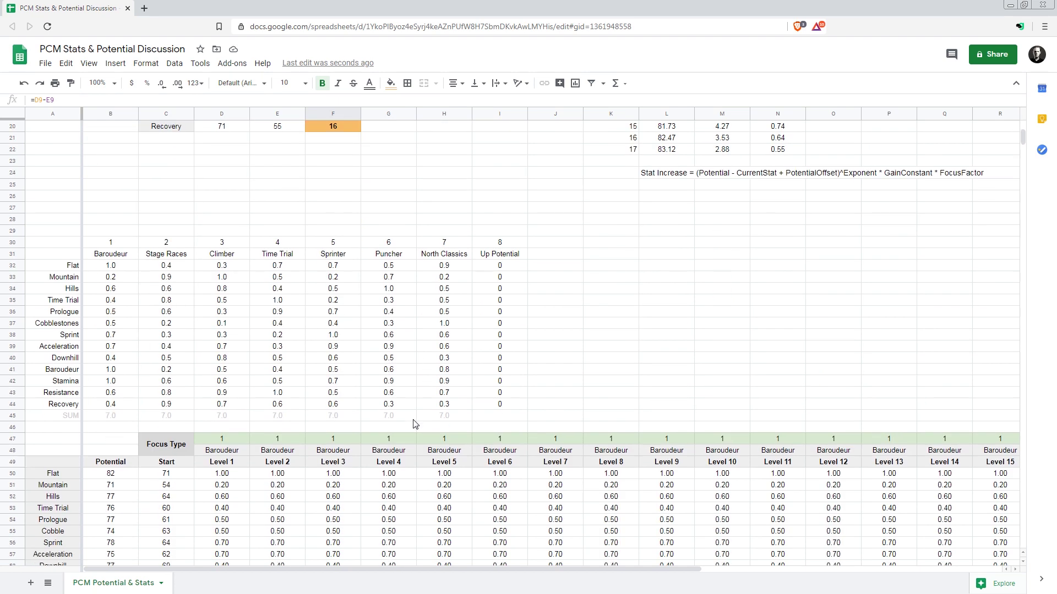
pyautogui.scroll(-4, 435, 433)
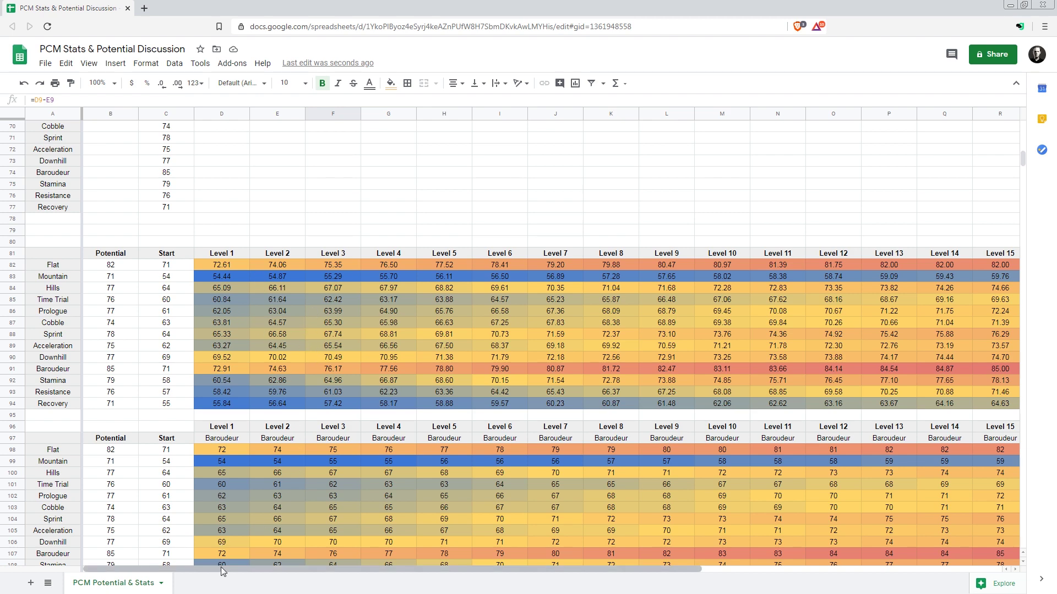
pyautogui.moveTo(223, 567); pyautogui.dragTo(399, 566)
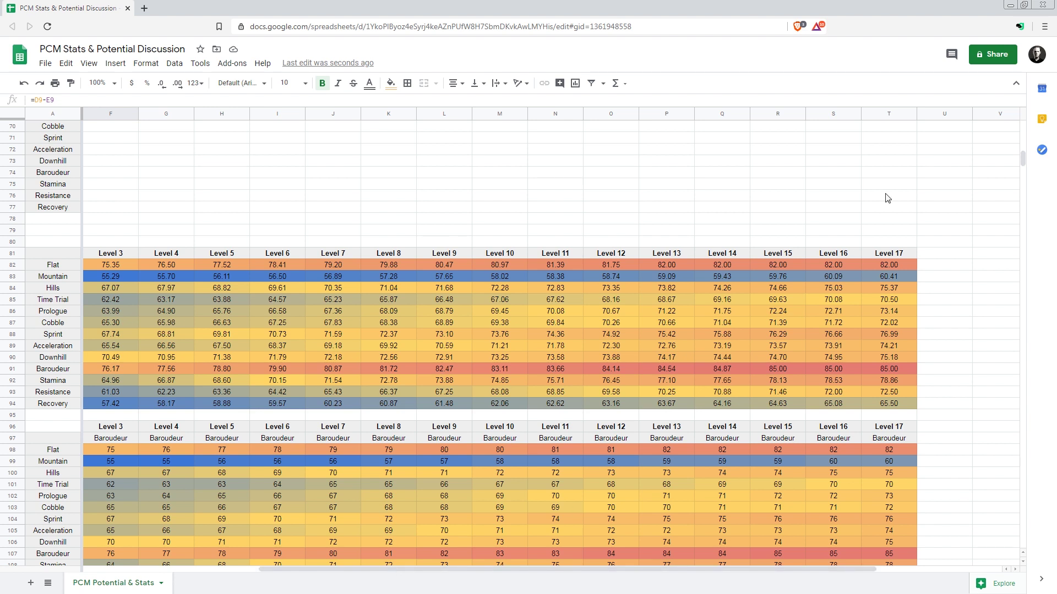
pyautogui.click(885, 281)
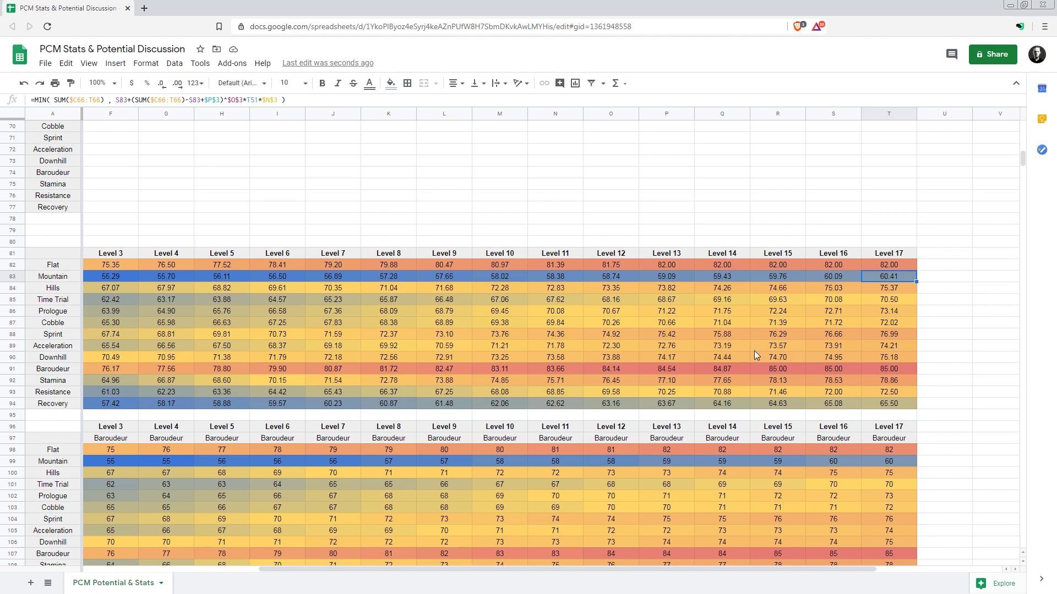
pyautogui.scroll(-3, 724, 421)
pyautogui.scroll(2, 616, 428)
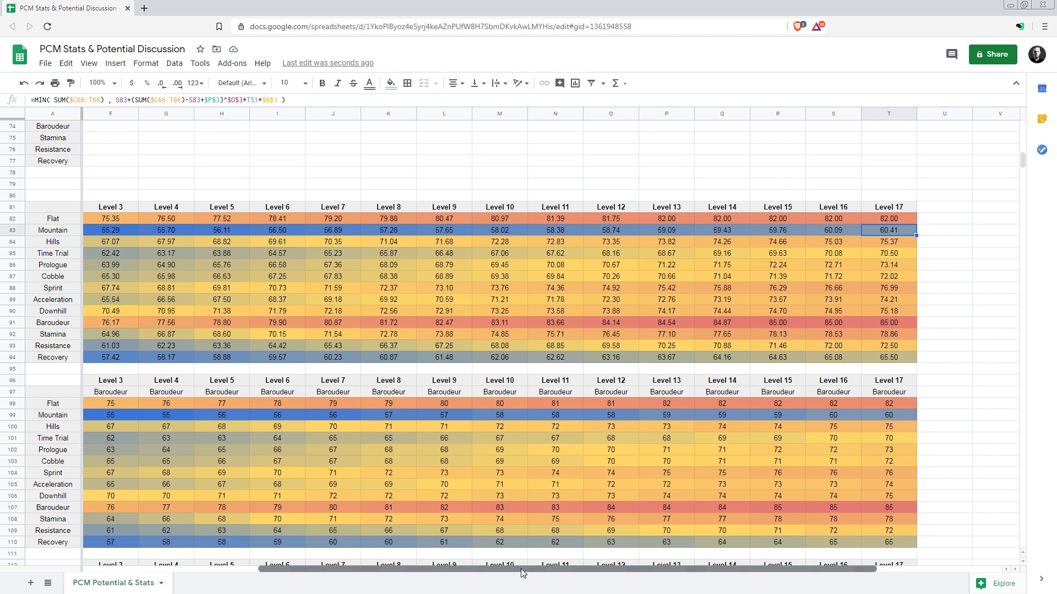
pyautogui.scroll(8, 550, 483)
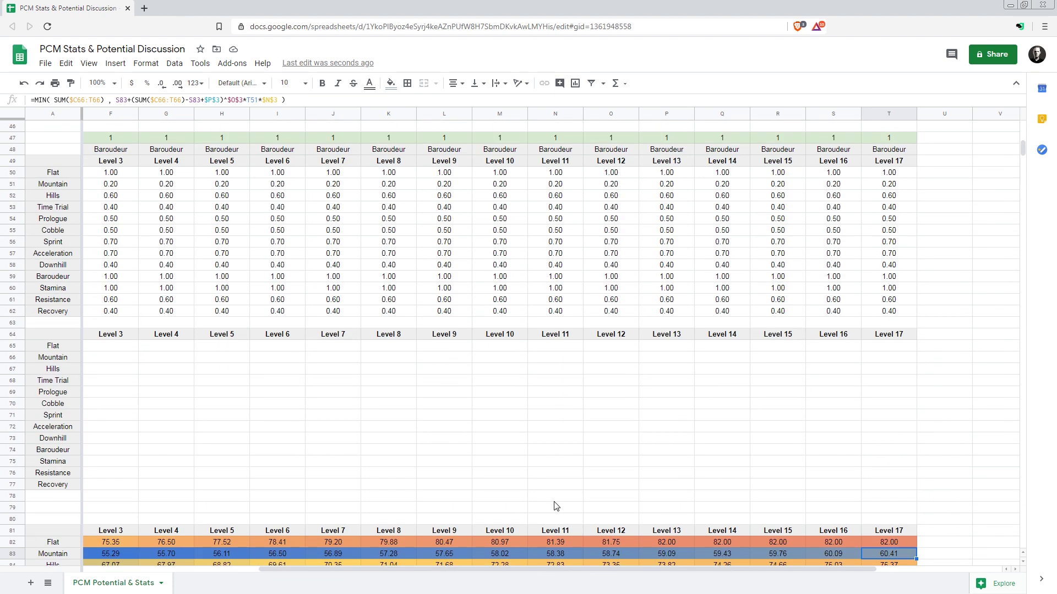
# - Set the focus type for Level 10 through Level 17 to 3 (Climber) in row 47
pyautogui.click(501, 264)
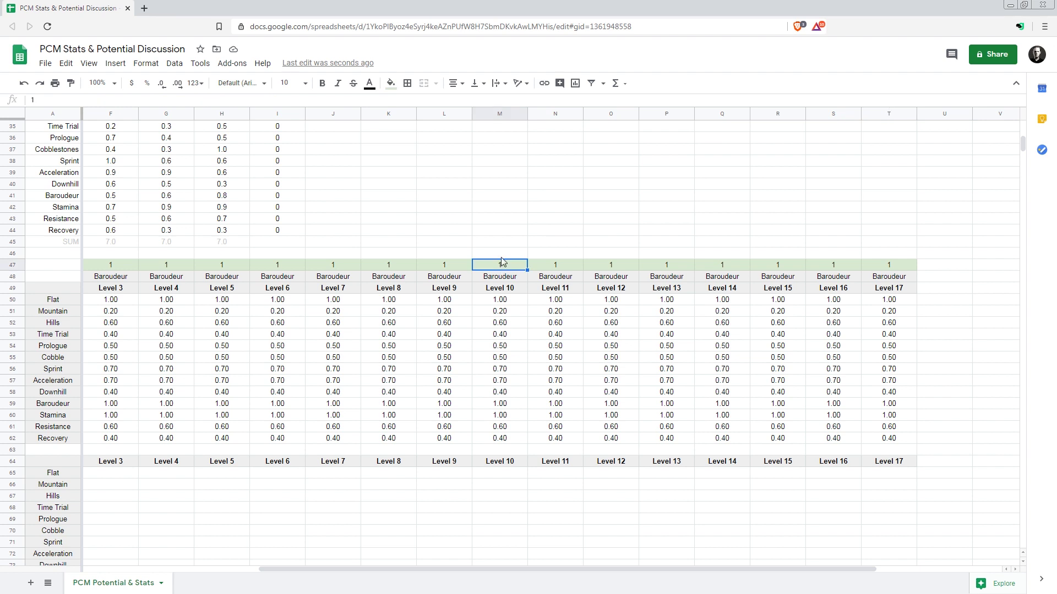
pyautogui.write('3\t3\t3')
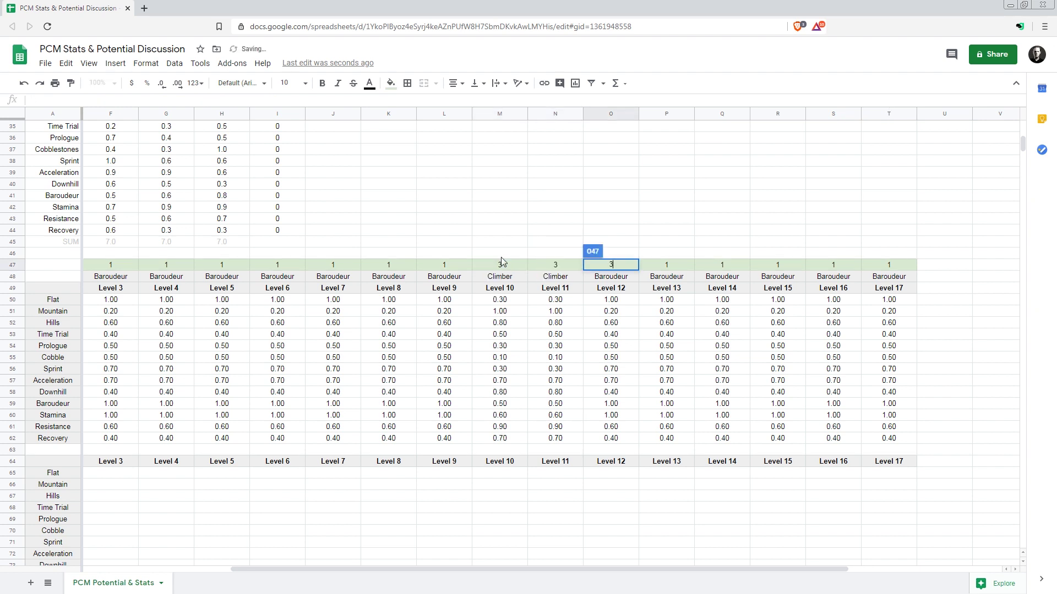
pyautogui.write('\t3\t3\t3\t3\t3')
pyautogui.press('Down')
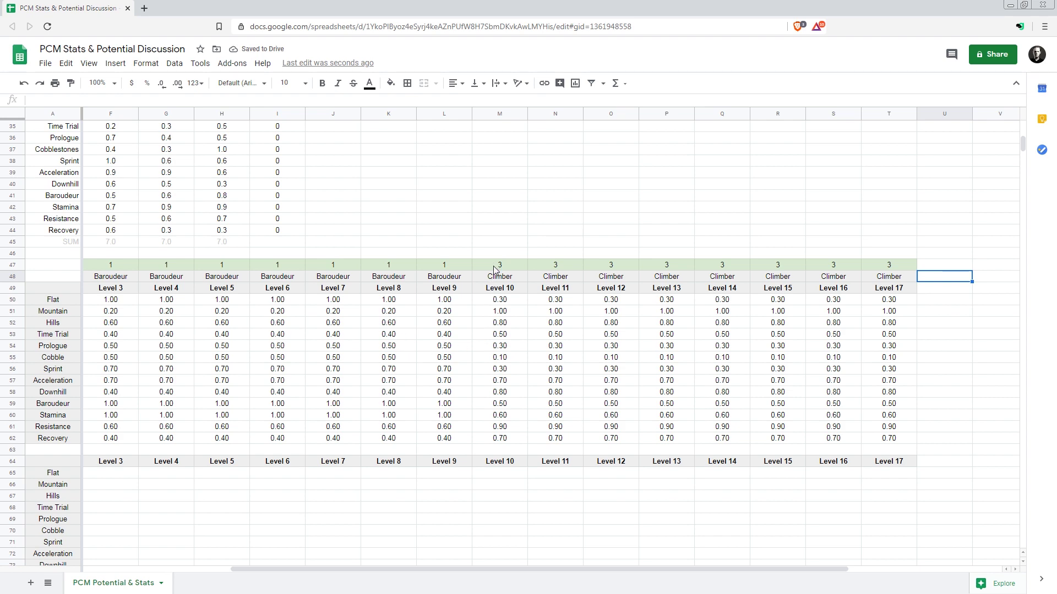
# - Examine the rounded Mountain row from Level 3 to the switch to Climber at Level 10
pyautogui.scroll(-10, 495, 270)
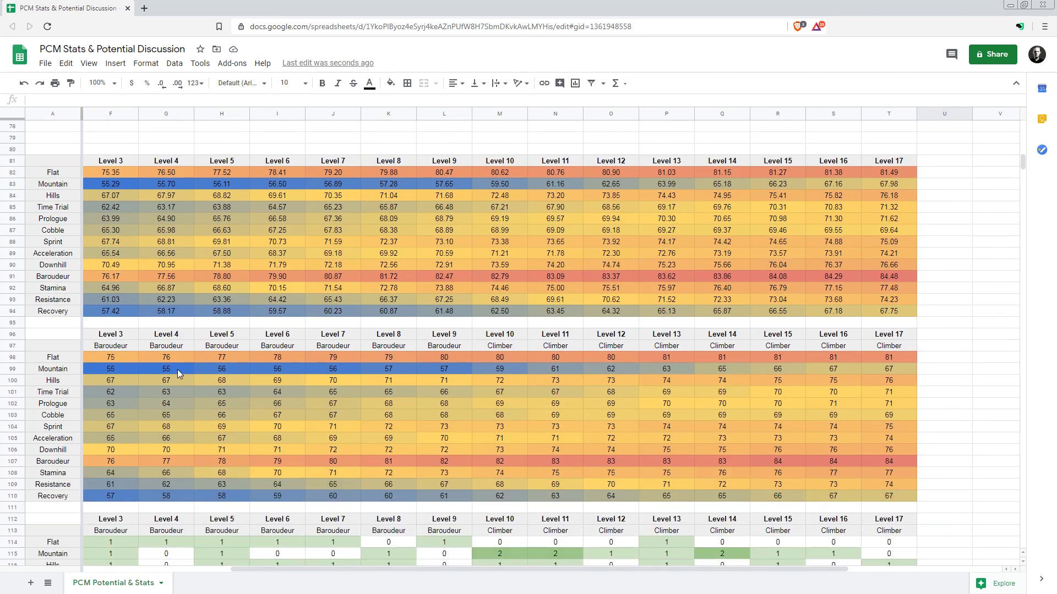
pyautogui.moveTo(101, 368); pyautogui.dragTo(491, 369)
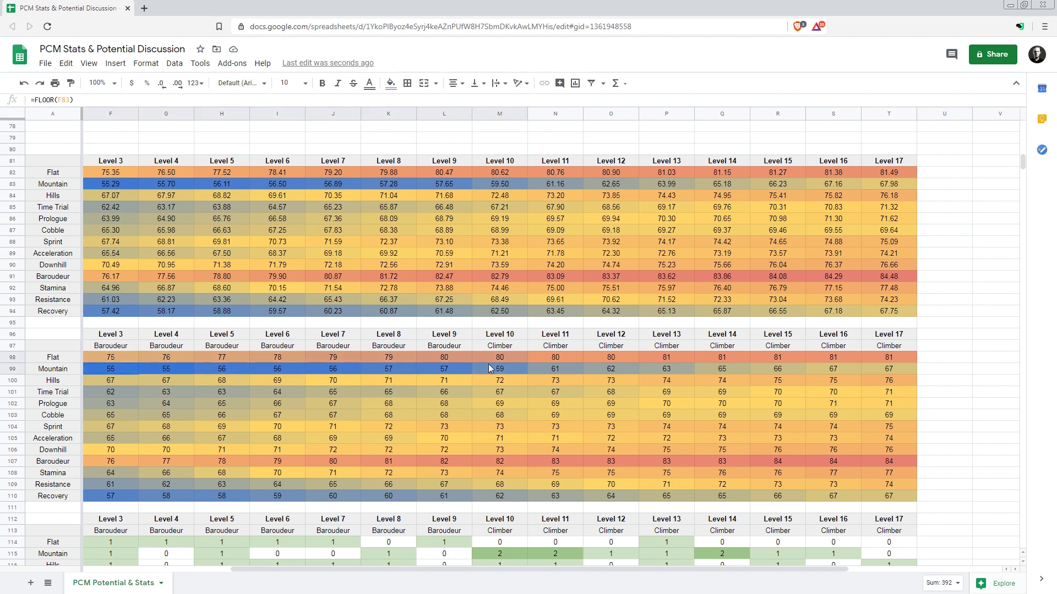
pyautogui.click(491, 369)
pyautogui.click(461, 369)
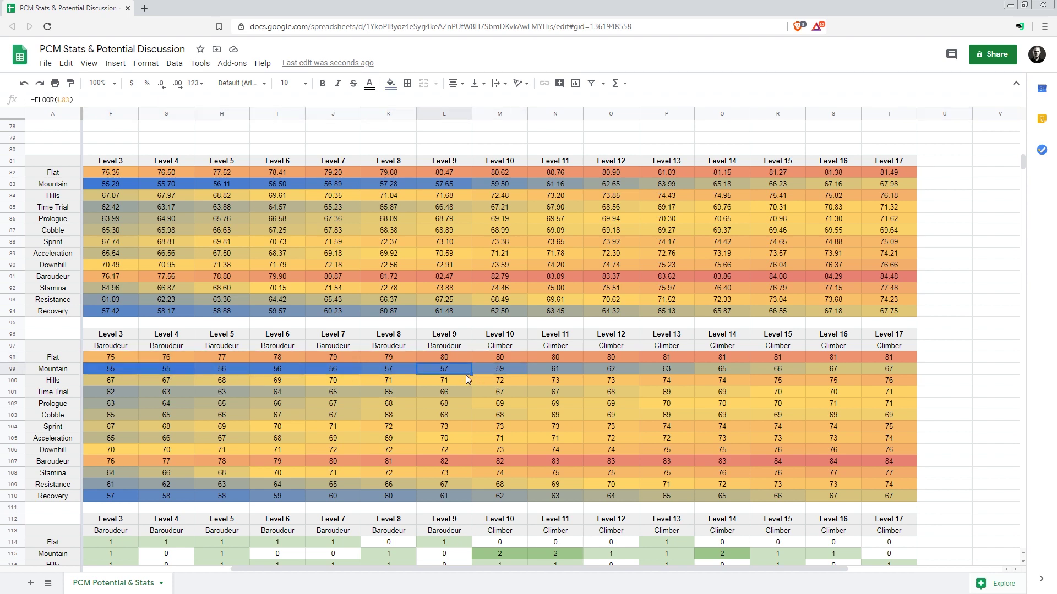
# - Examine the Mountain stat's per-level gains under Baroudeur and at the change to Climber at Level 10
pyautogui.scroll(-5, 410, 517)
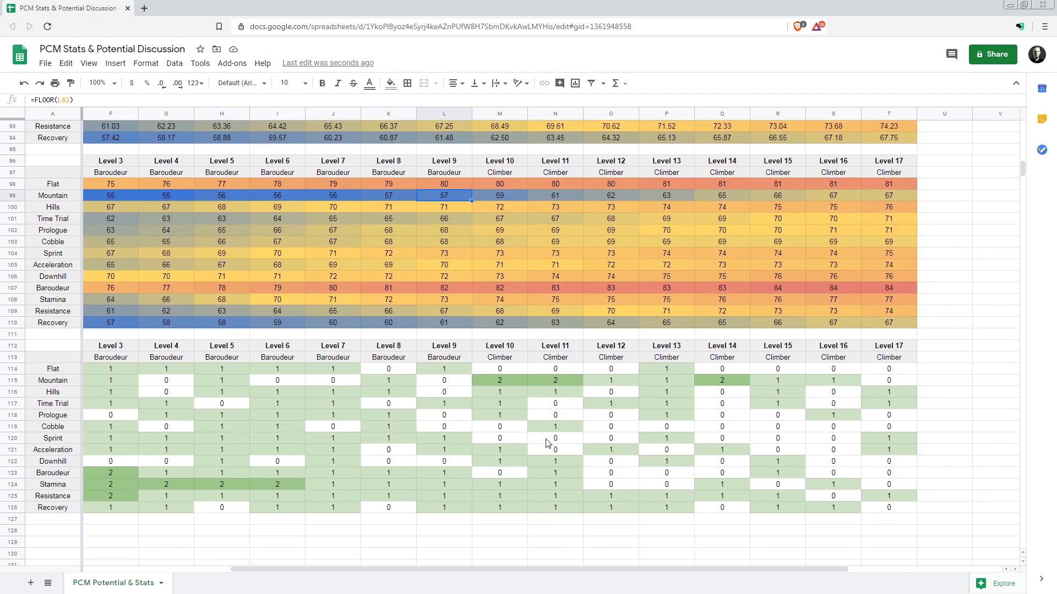
pyautogui.moveTo(419, 569); pyautogui.dragTo(293, 569)
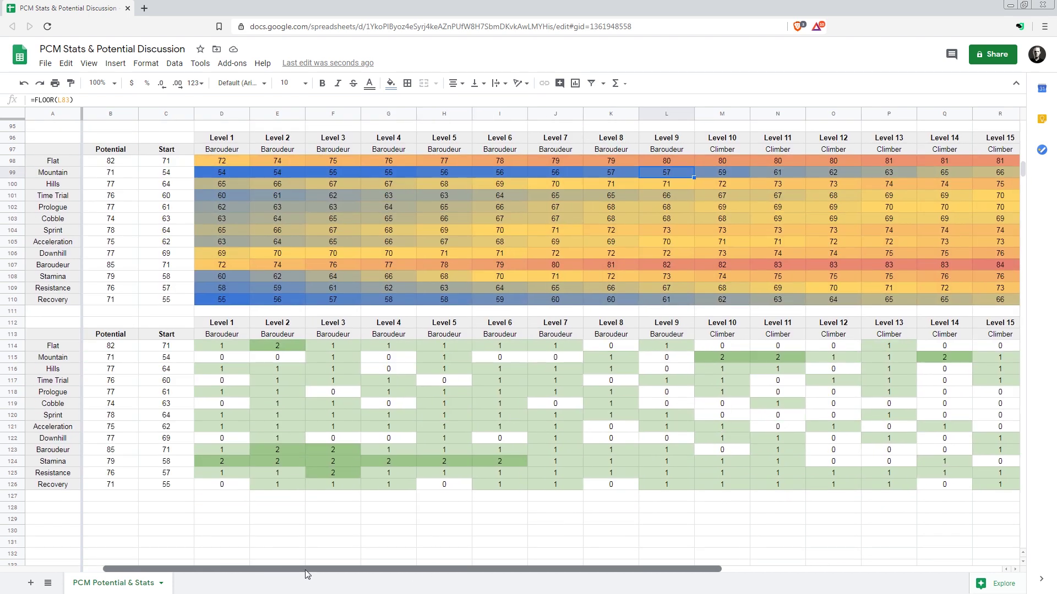
pyautogui.click(335, 361)
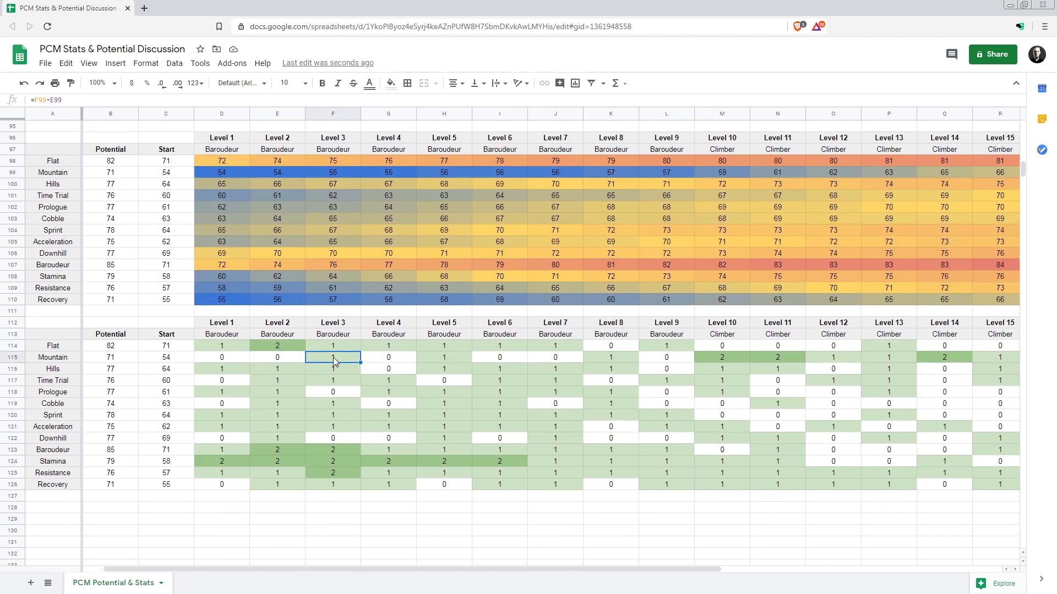
pyautogui.click(442, 362)
pyautogui.click(599, 361)
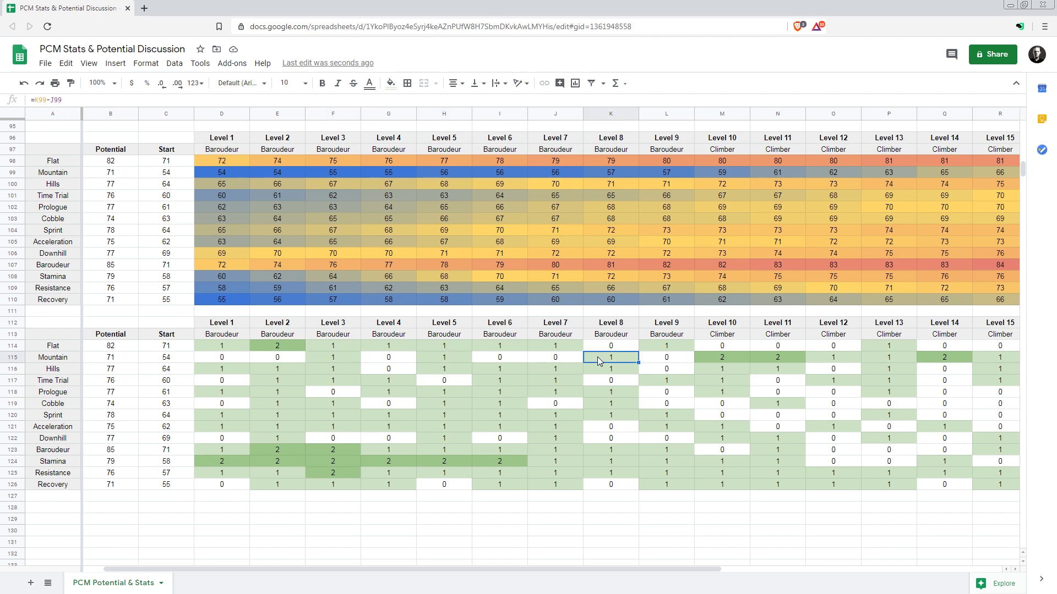
pyautogui.click(680, 364)
pyautogui.click(710, 358)
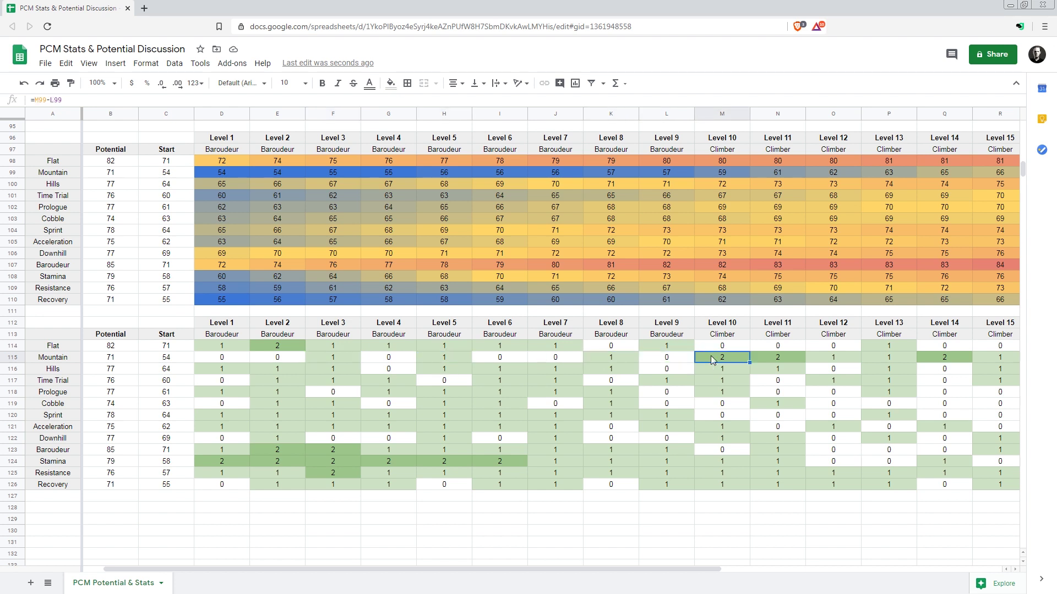
pyautogui.click(717, 325)
pyautogui.click(719, 337)
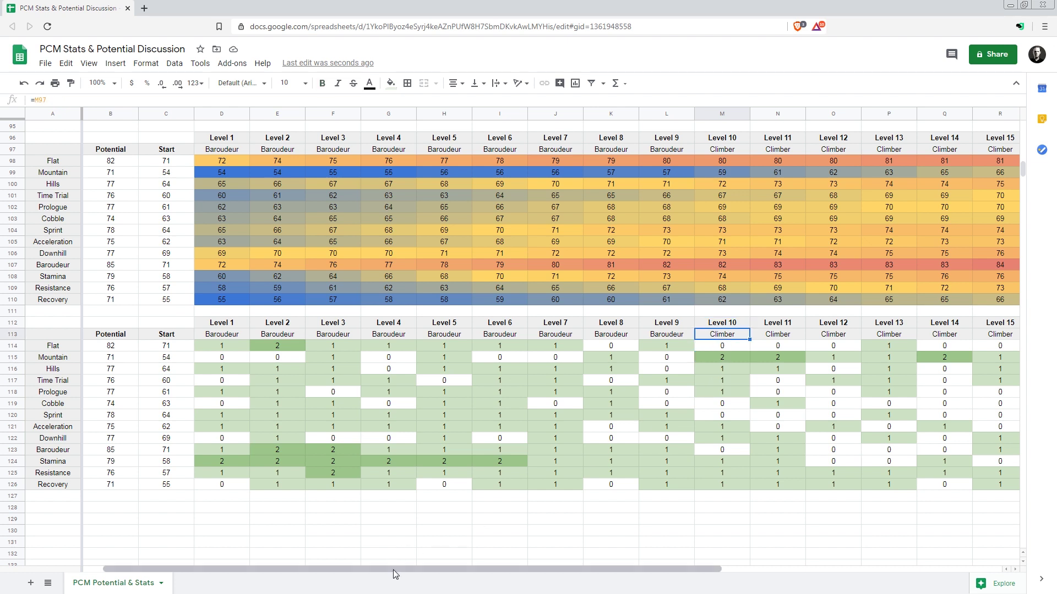
# - Examine the Mountain stat's per-level gains under the Climber focus from Level 11 to Level 16
pyautogui.moveTo(394, 568); pyautogui.dragTo(530, 569)
pyautogui.click(566, 361)
pyautogui.click(611, 360)
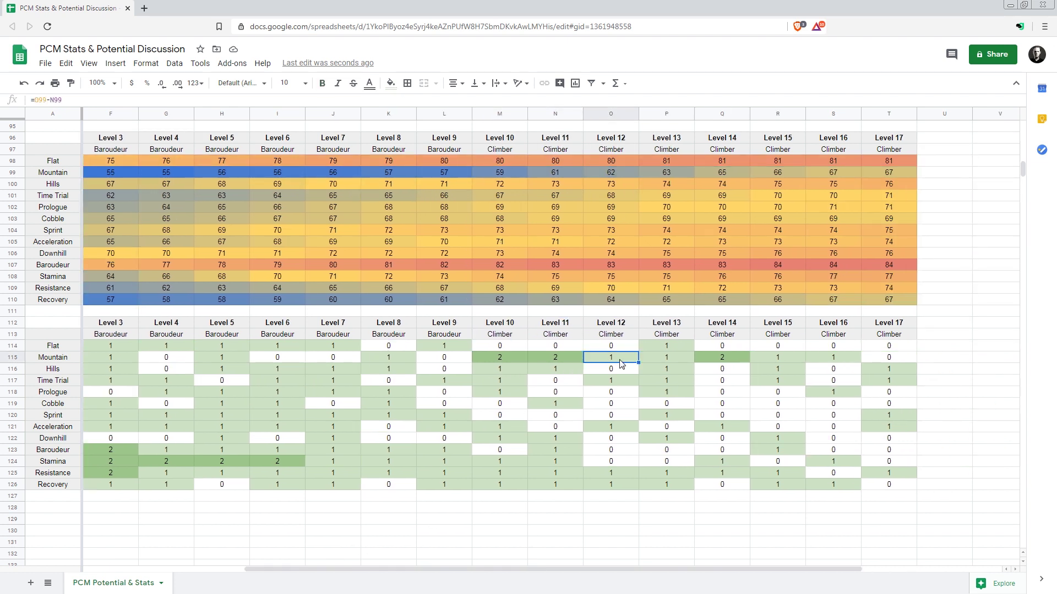
pyautogui.click(667, 360)
pyautogui.click(722, 360)
pyautogui.click(777, 360)
pyautogui.click(820, 361)
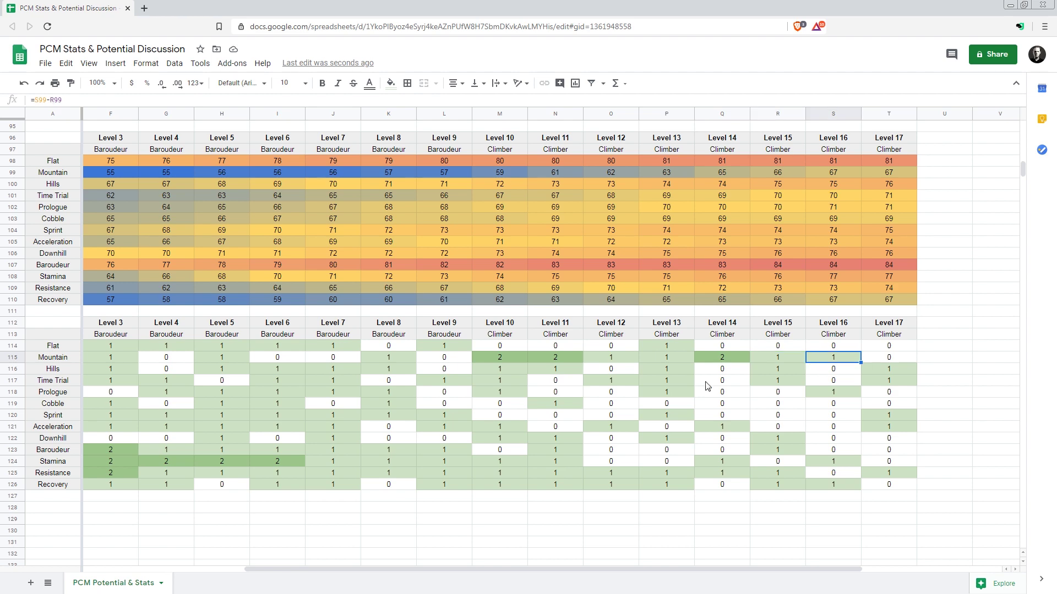
# - Review the Potential column of all stats beside the rounded and decimal progression tables
pyautogui.scroll(3, 744, 365)
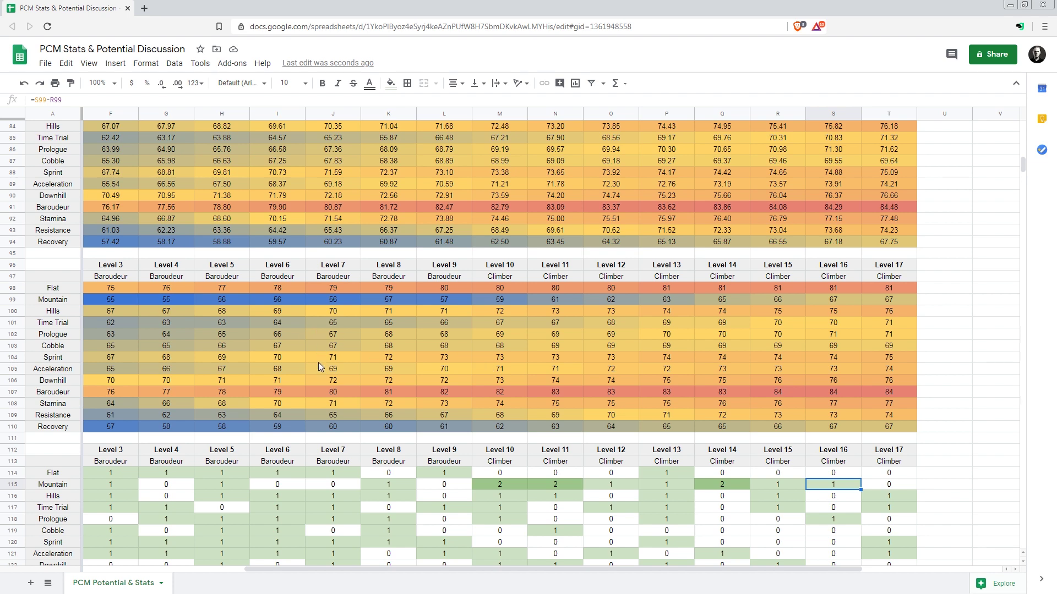
pyautogui.click(278, 380)
pyautogui.moveTo(395, 570); pyautogui.dragTo(174, 584)
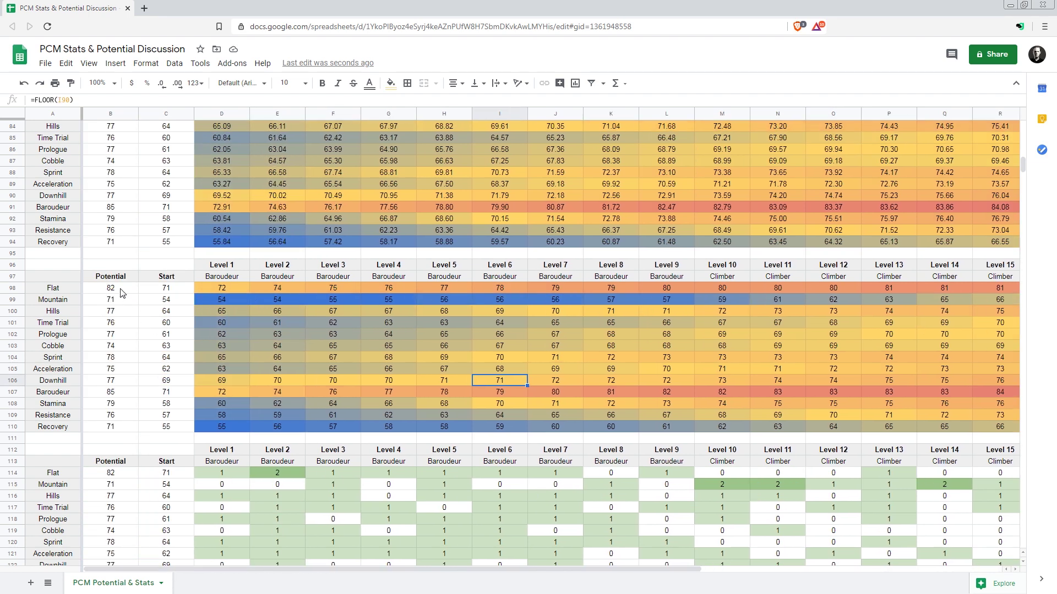
pyautogui.moveTo(122, 293); pyautogui.dragTo(124, 430)
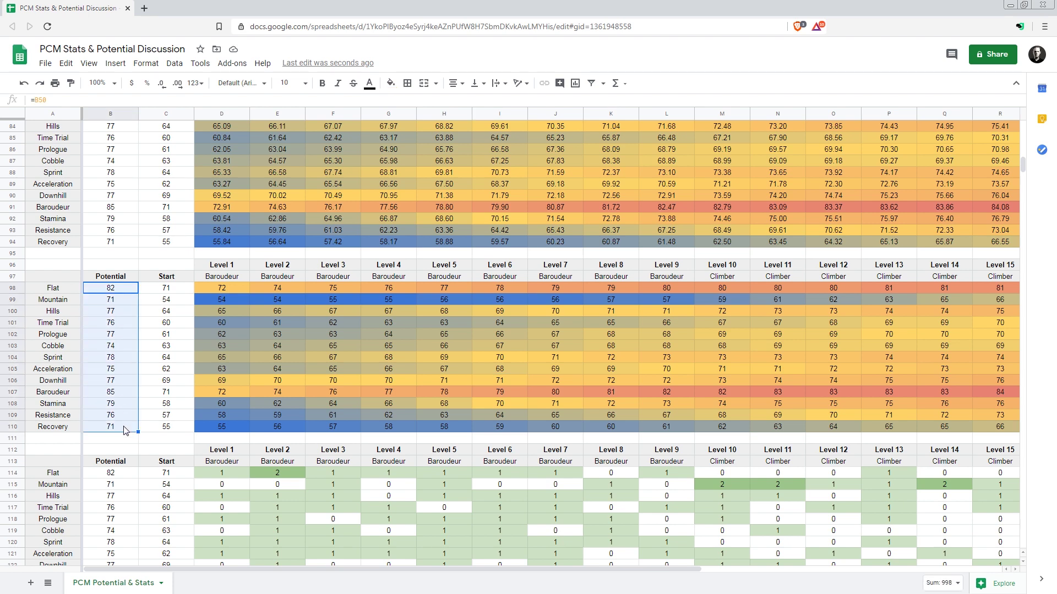
pyautogui.click(123, 428)
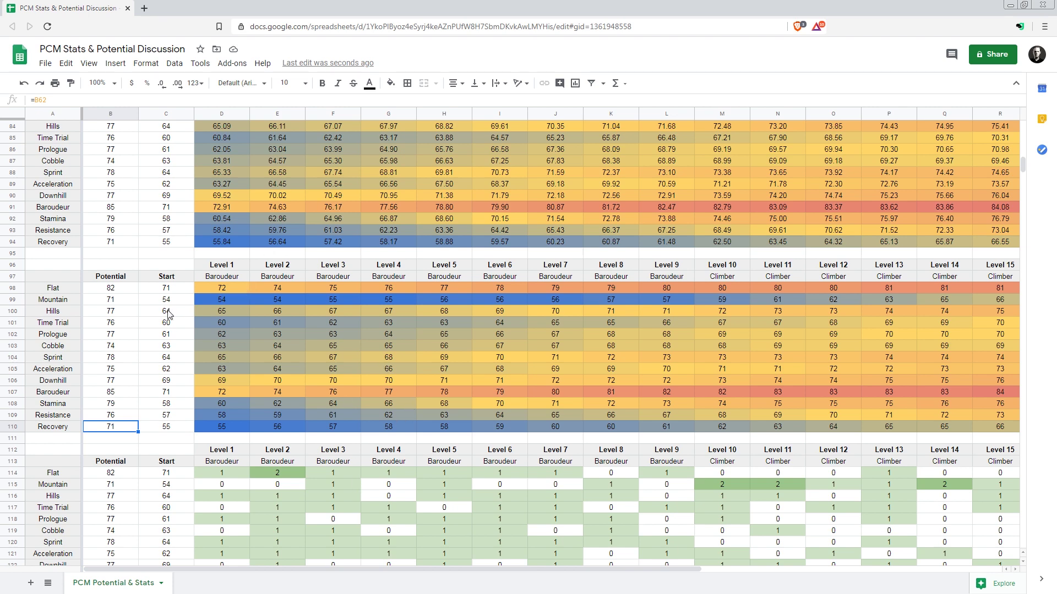
pyautogui.moveTo(135, 289); pyautogui.dragTo(128, 428)
pyautogui.click(128, 428)
pyautogui.scroll(4, 430, 322)
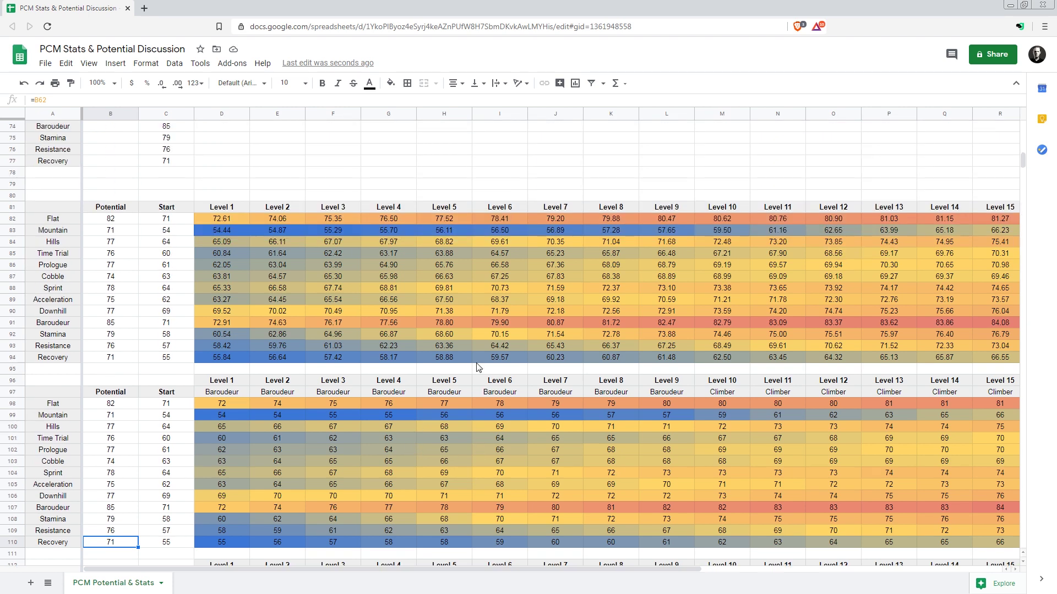
pyautogui.scroll(-1, 460, 401)
pyautogui.scroll(-3, 360, 435)
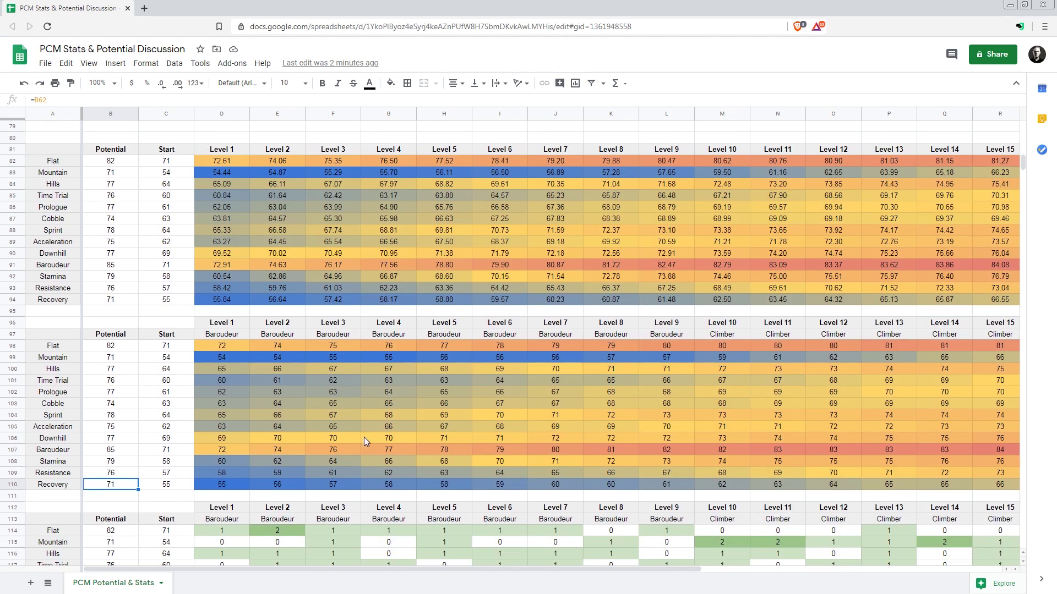
pyautogui.scroll(-1, 363, 435)
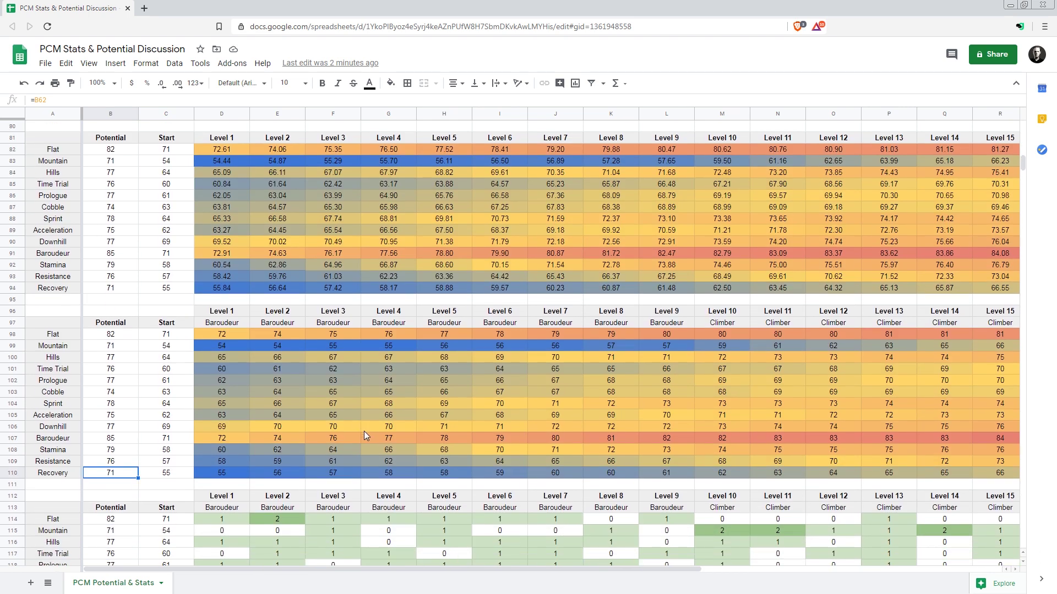
# - Set the focus type for Level 6 and Level 7 to 8 (Up Potential) in row 47
pyautogui.scroll(4, 363, 435)
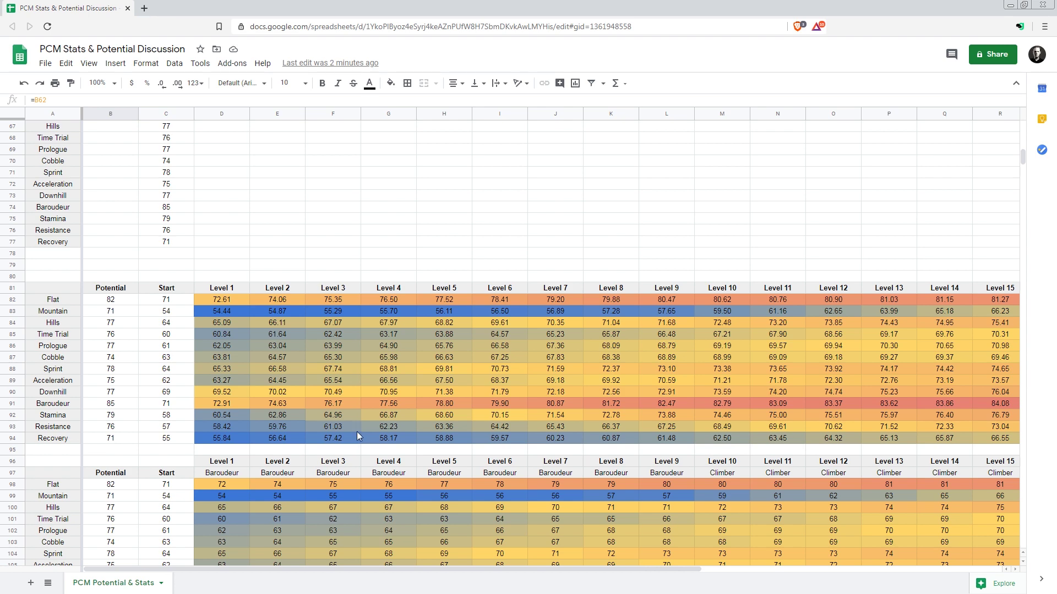
pyautogui.scroll(3, 349, 449)
pyautogui.scroll(4, 348, 438)
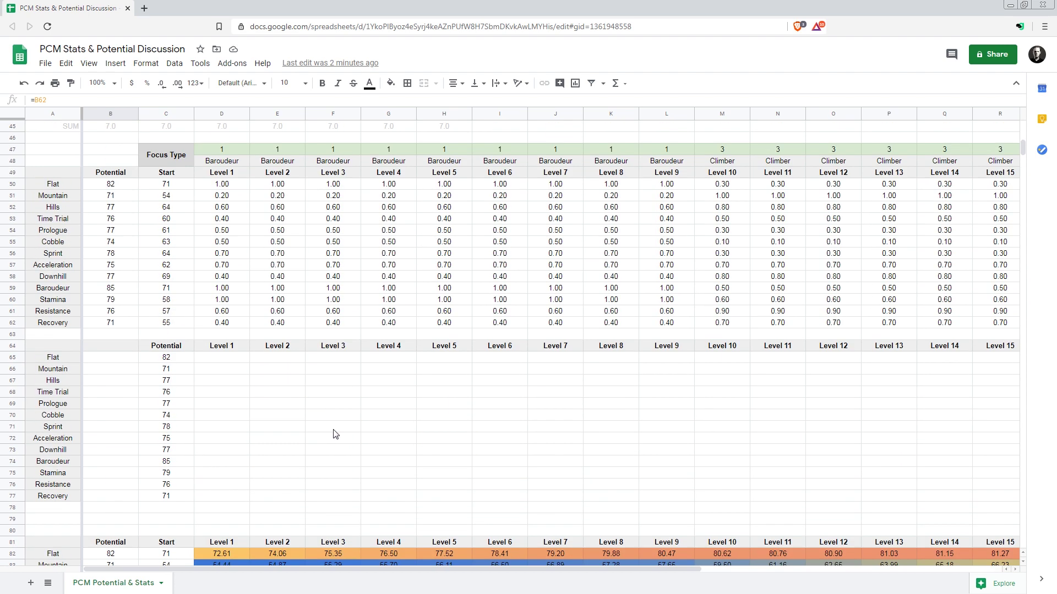
pyautogui.scroll(-5, 355, 457)
pyautogui.scroll(1, 384, 411)
pyautogui.scroll(8, 384, 411)
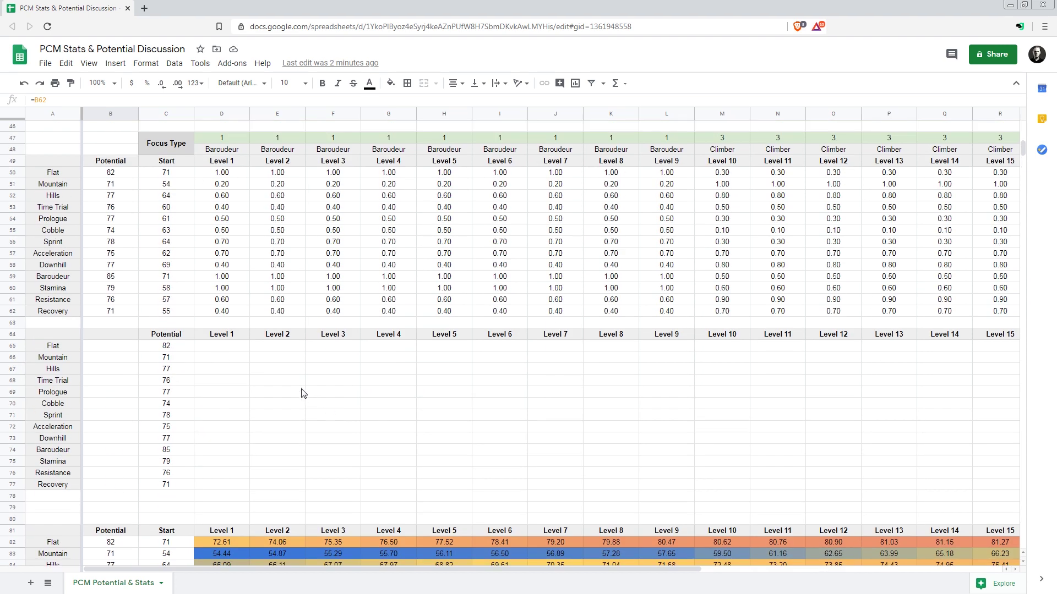
pyautogui.click(430, 278)
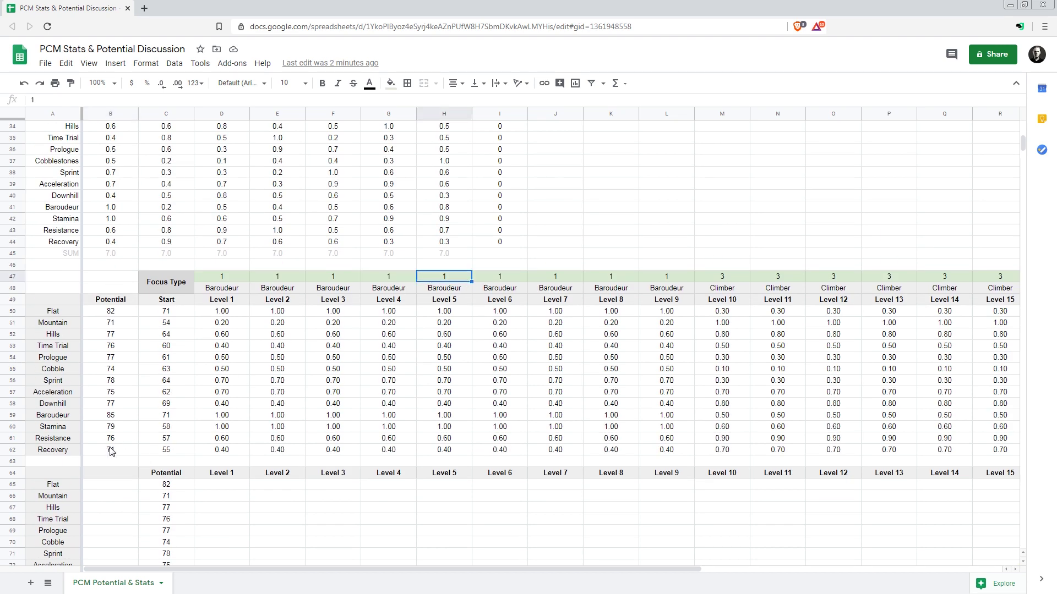
pyautogui.click(502, 278)
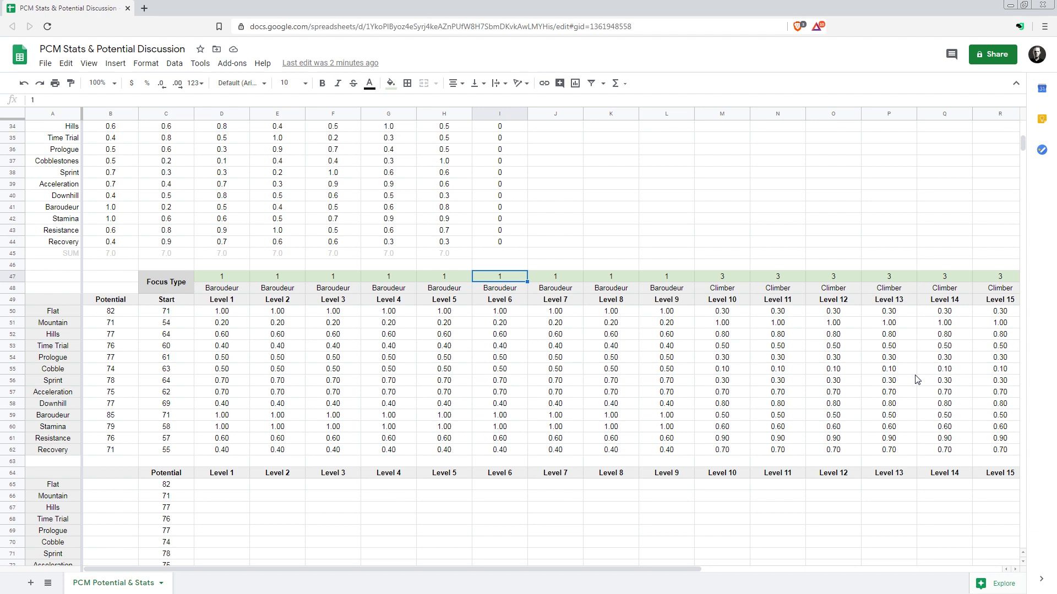
pyautogui.write('8')
pyautogui.press('Tab')
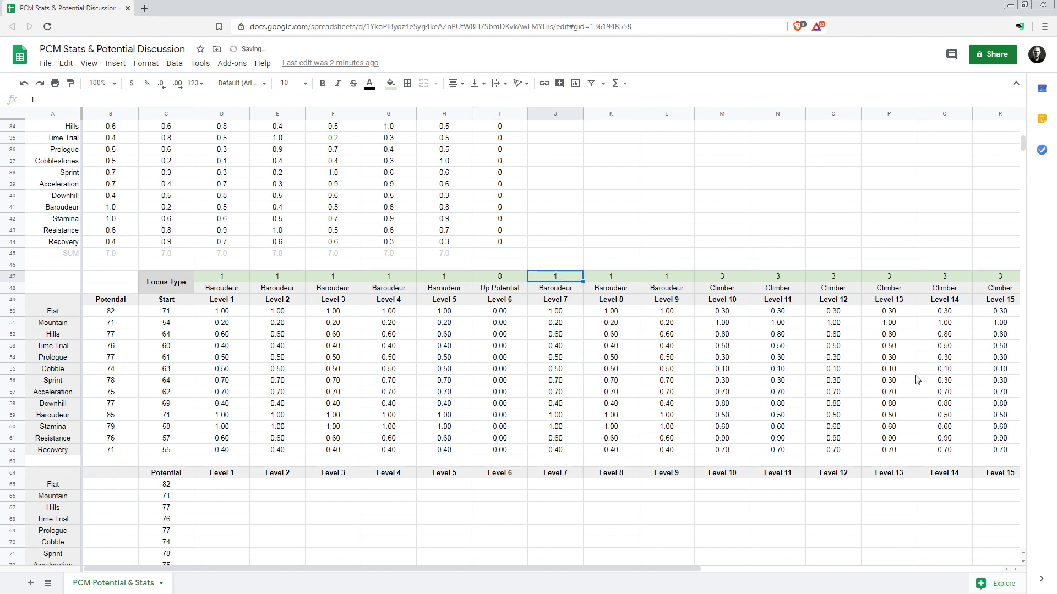
pyautogui.write('8')
pyautogui.press('Tab')
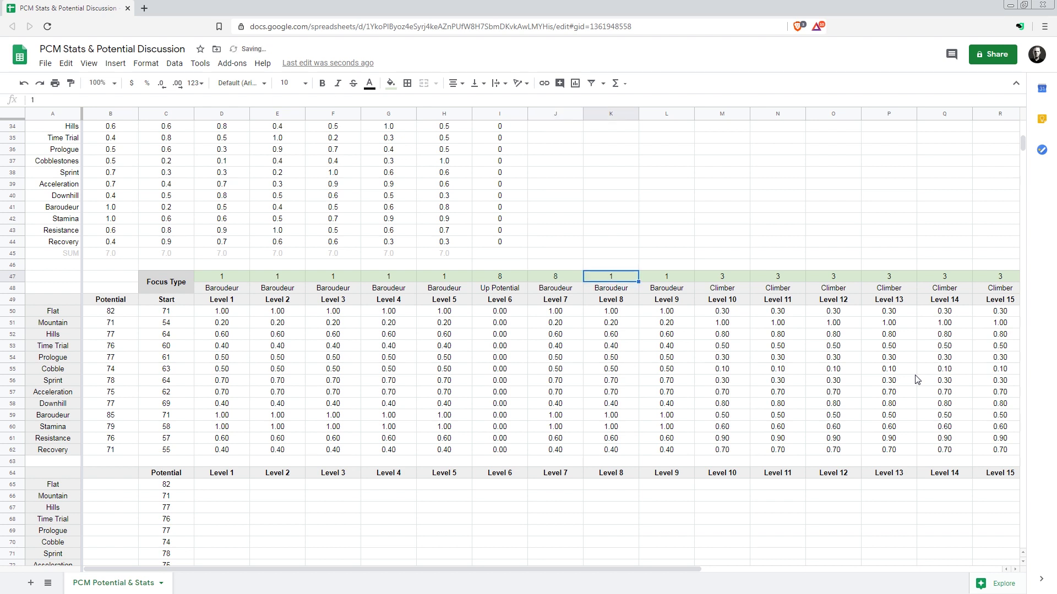
# - Set the focus type for every level from Level 8 to Level 17 to 2 (Stage Races)
pyautogui.hotkey('shift', 'Tab')
pyautogui.press('Left')
pyautogui.press('Right')
pyautogui.press('Right')
pyautogui.press('Left')
pyautogui.press('Left')
pyautogui.press('Right')
pyautogui.press('Right')
pyautogui.write('2')
pyautogui.press('Tab')
pyautogui.press('2')
pyautogui.press('Tab')
pyautogui.press('2')
pyautogui.press('Tab')
pyautogui.press('2')
pyautogui.press('Tab')
pyautogui.press('2')
pyautogui.press('Tab')
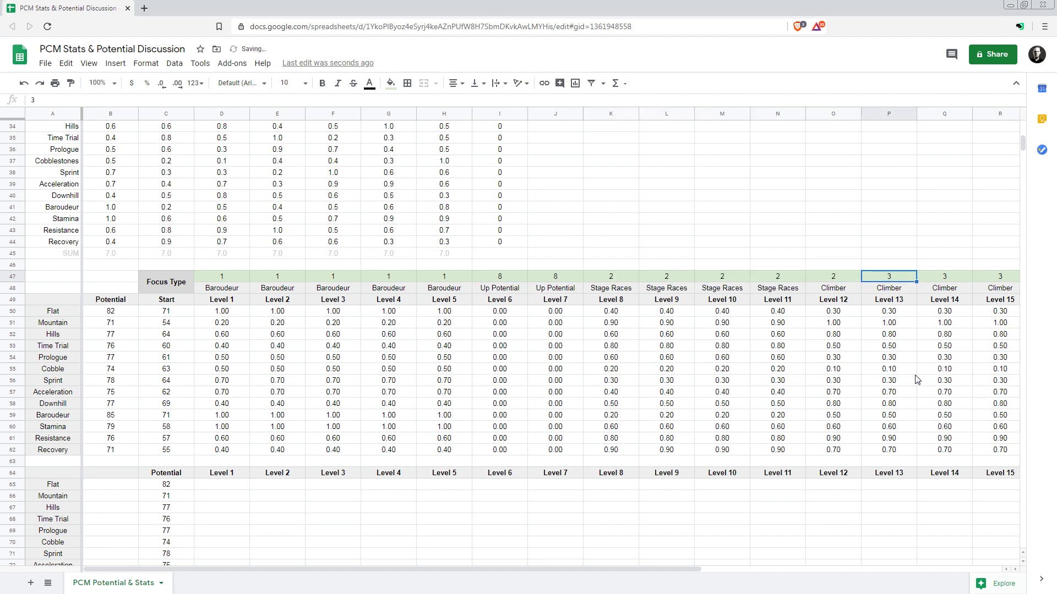
pyautogui.press('2')
pyautogui.press('Tab')
pyautogui.press('2')
pyautogui.press('Tab')
pyautogui.press('2')
pyautogui.press('Tab')
pyautogui.write('2')
pyautogui.press('Tab')
pyautogui.write('2')
pyautogui.press('Tab')
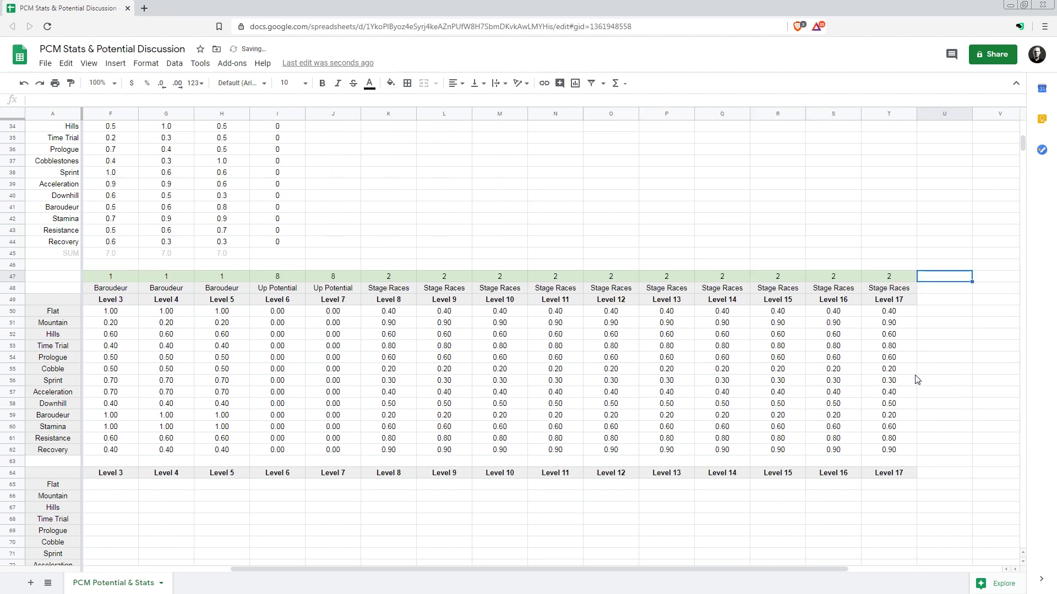
# - Review the focus type sequence in row 47 across all levels
pyautogui.press('Left')
pyautogui.press('Left')
pyautogui.press('Left')
pyautogui.press('Left')
pyautogui.press('Left')
pyautogui.press('Left')
pyautogui.press('Left')
pyautogui.press('Left')
pyautogui.press('Left')
pyautogui.press('Left')
pyautogui.press('Left')
pyautogui.press('Left')
pyautogui.press('Left')
pyautogui.press('Left')
pyautogui.press('Left')
pyautogui.press('Left')
pyautogui.press('Left')
pyautogui.press('Left')
pyautogui.press('Right')
pyautogui.press('Right')
pyautogui.press('Right')
pyautogui.press('Right')
pyautogui.press('Right')
pyautogui.press('Right')
pyautogui.press('Right')
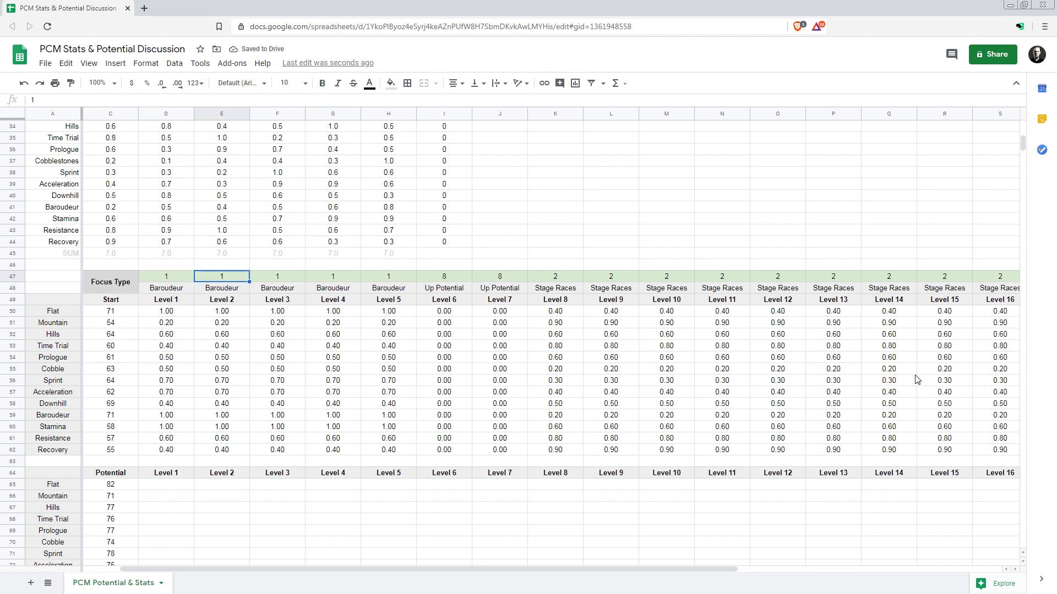
pyautogui.press('Right')
pyautogui.press('Right')
pyautogui.press('Right')
pyautogui.press('Right')
pyautogui.press('Right')
pyautogui.press('Right')
pyautogui.press('Right')
pyautogui.press('Right')
pyautogui.press('Right')
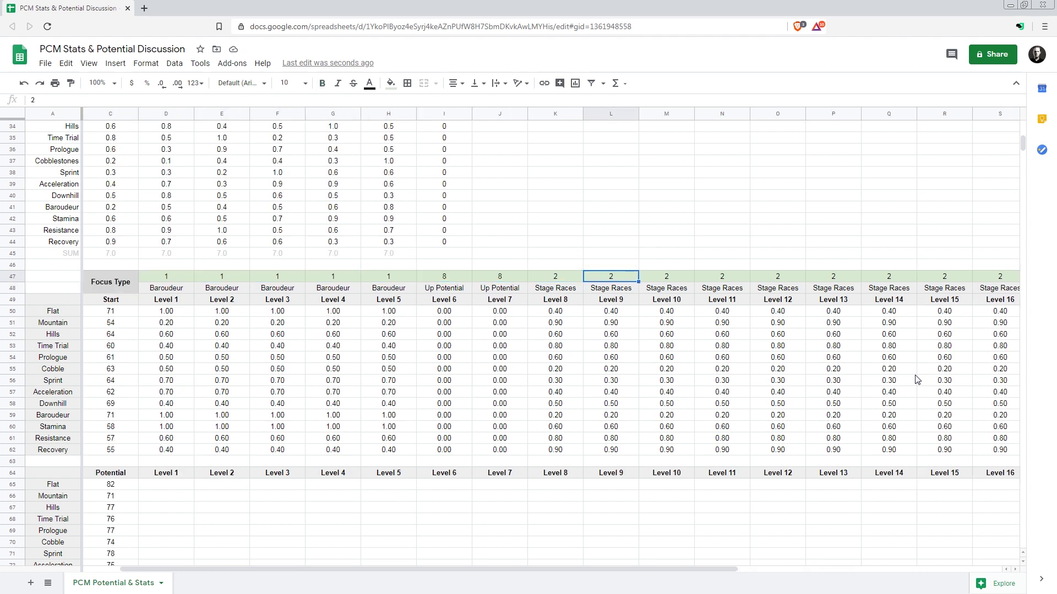
pyautogui.press('Right')
pyautogui.press('Left')
pyautogui.press('Left')
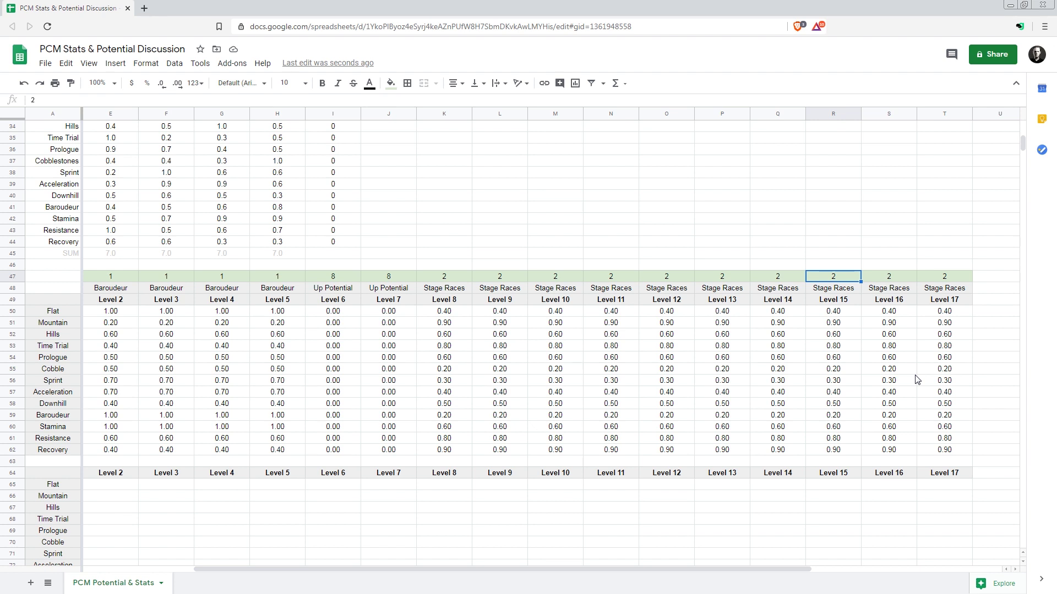
# - Change the focus type for Level 16 and Level 14 to 3 (Climber)
pyautogui.press('Right')
pyautogui.write('3')
pyautogui.press('Left')
pyautogui.press('Left')
pyautogui.write('3')
pyautogui.press('Left')
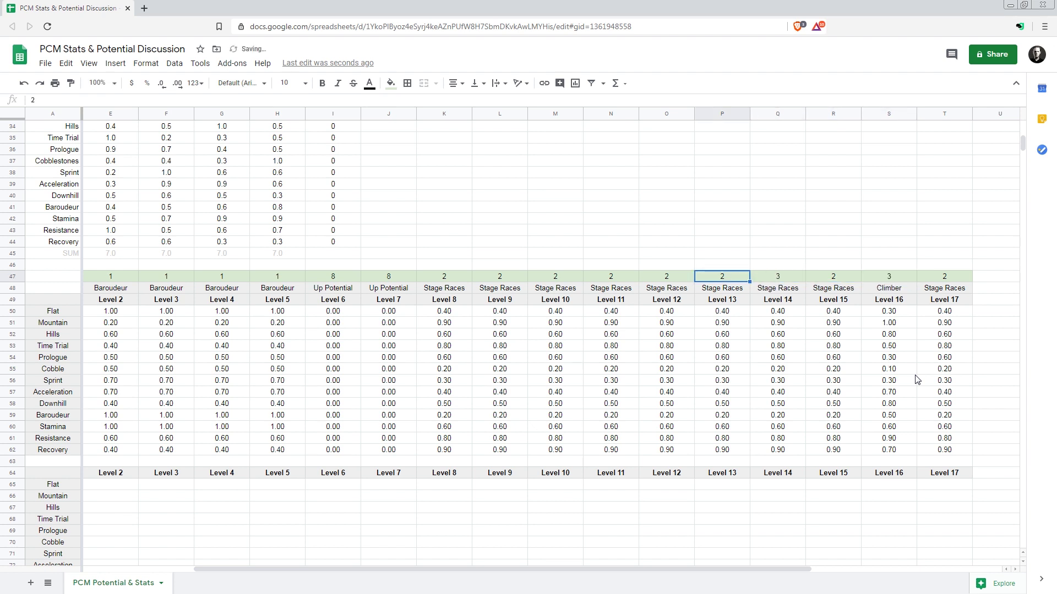
pyautogui.press('Down')
pyautogui.press('Down')
pyautogui.press('Down')
pyautogui.press('Left')
pyautogui.press('Left')
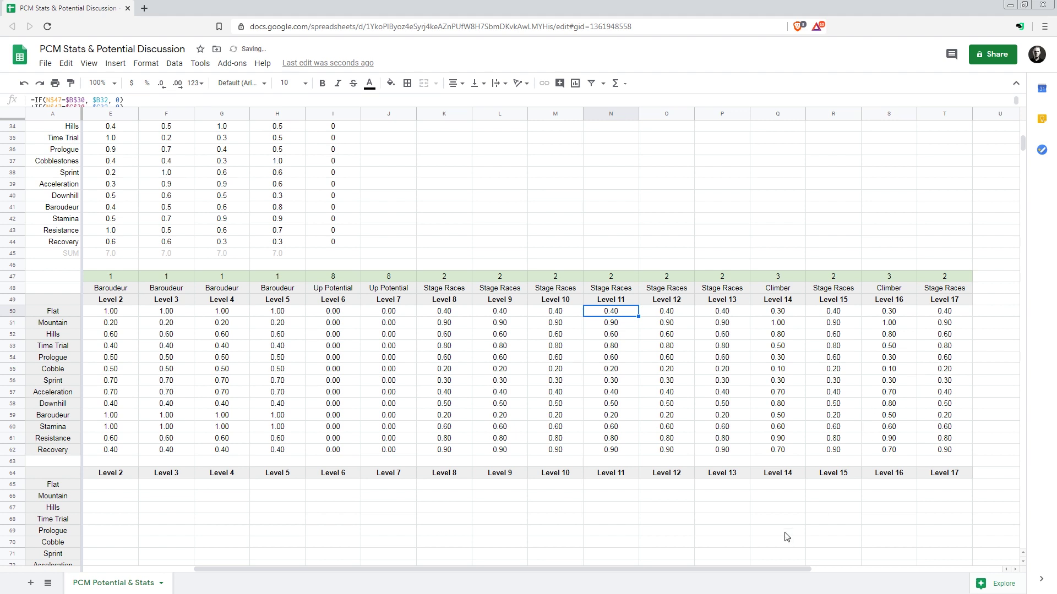
# - Change the focus type for Level 12 to 3 (Climber) in row 47
pyautogui.click(677, 277)
pyautogui.write('3')
pyautogui.press('Return')
pyautogui.press('Left')
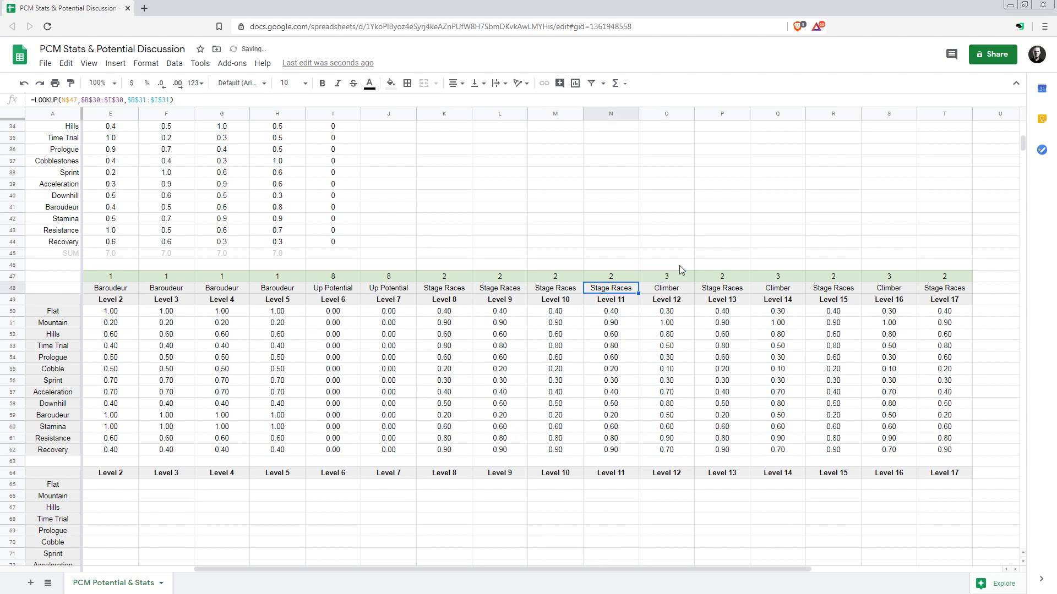
# - In the Level 6 column of the potential changes table, enter 4 for Mountain and 1 for Hills
pyautogui.moveTo(544, 573); pyautogui.dragTo(344, 559)
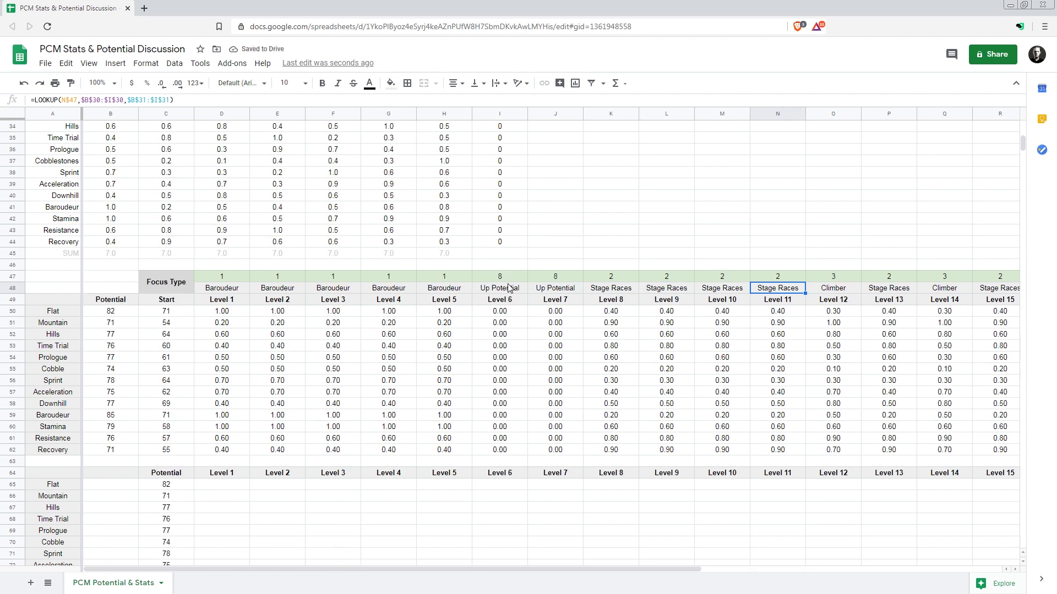
pyautogui.scroll(-2, 514, 291)
pyautogui.scroll(-2, 514, 292)
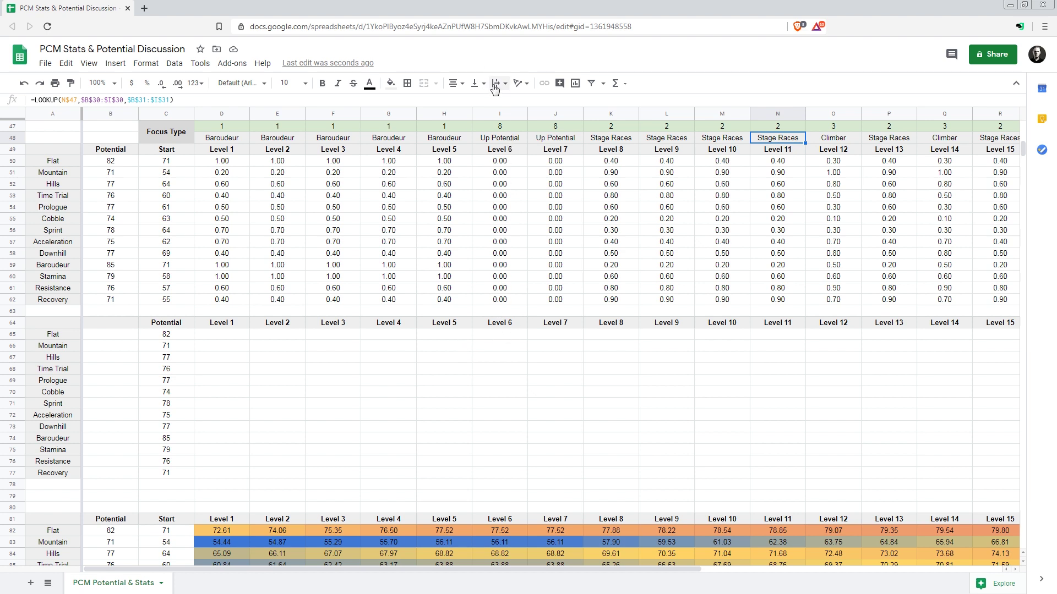
pyautogui.scroll(1, 501, 221)
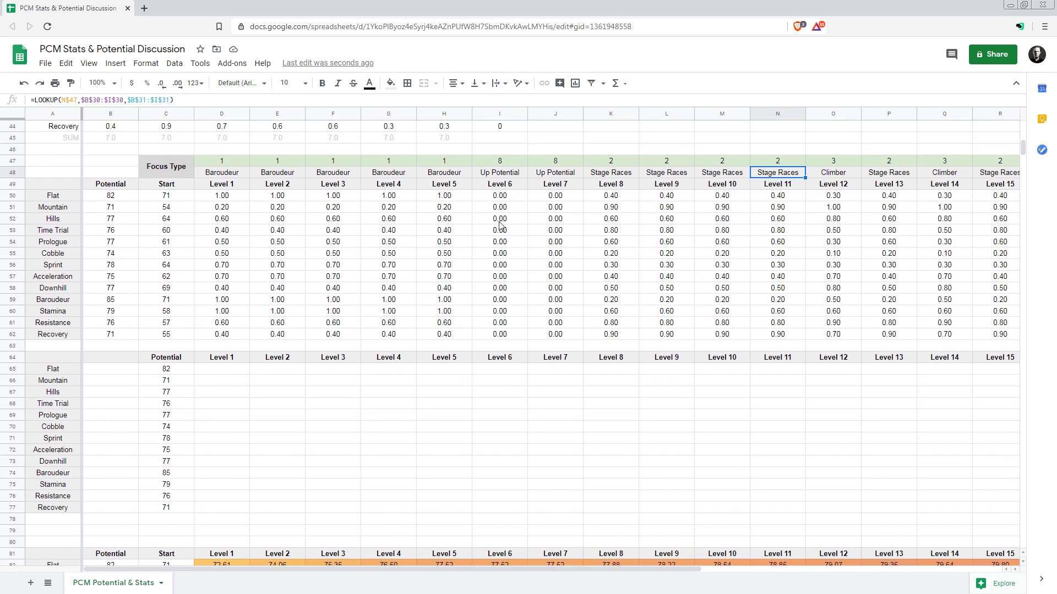
pyautogui.scroll(-1, 165, 330)
pyautogui.moveTo(183, 360); pyautogui.dragTo(547, 361)
pyautogui.click(547, 360)
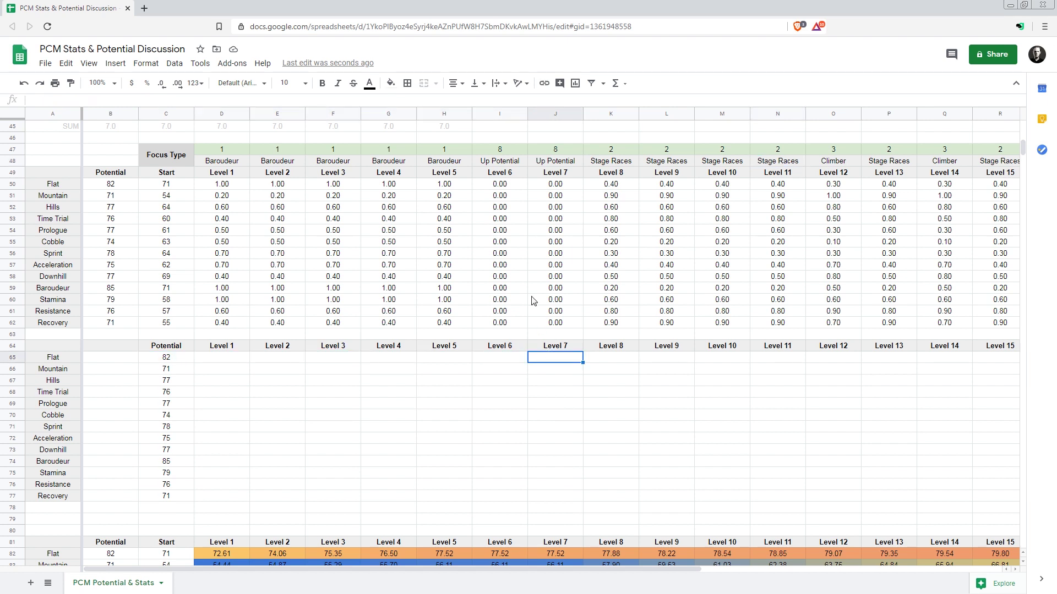
pyautogui.click(506, 369)
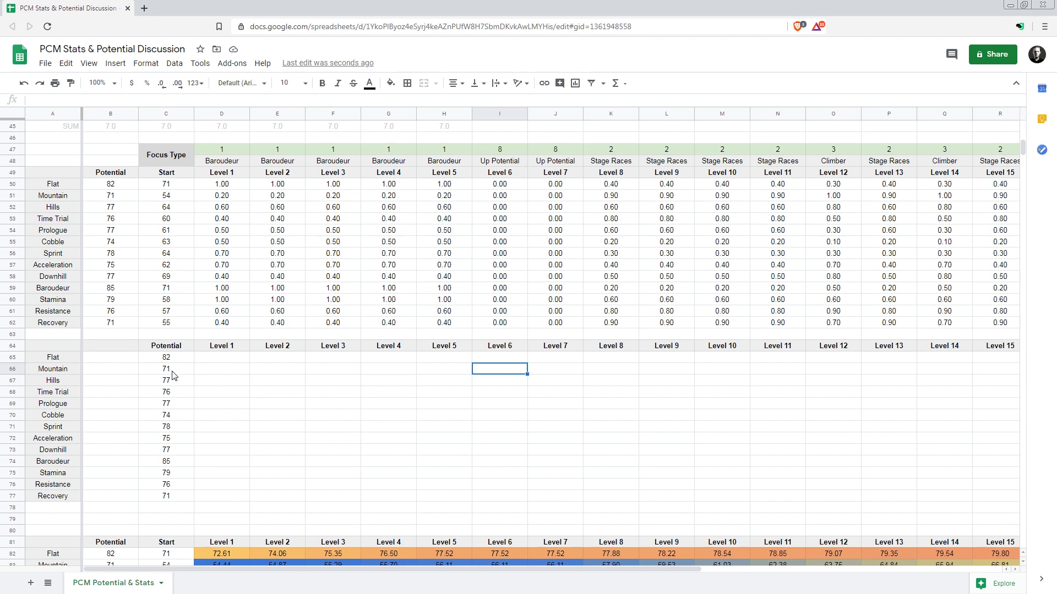
pyautogui.write('4')
pyautogui.press('Return')
pyautogui.write('1')
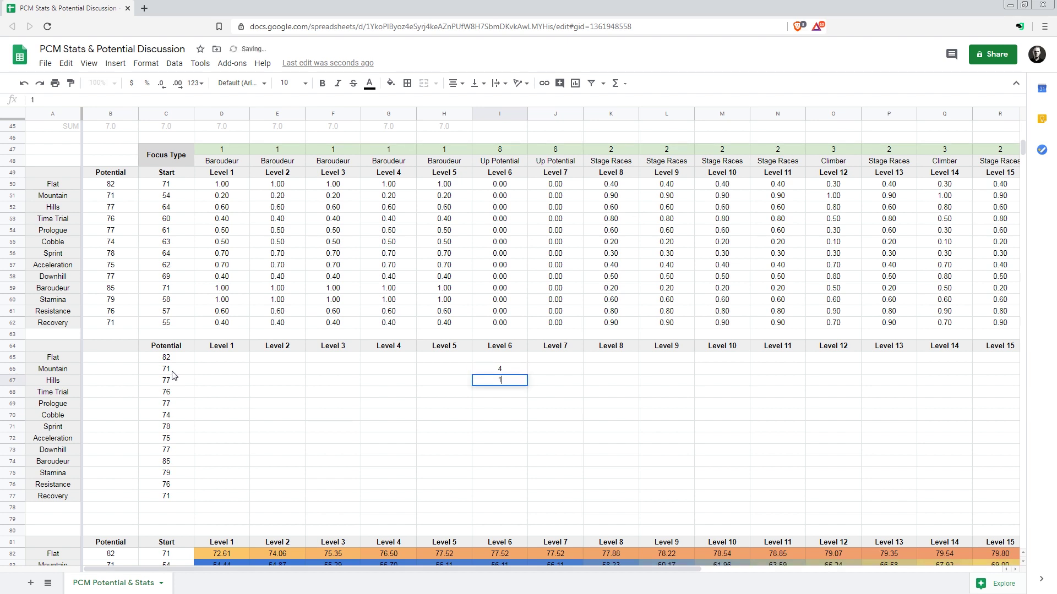
pyautogui.press('Return')
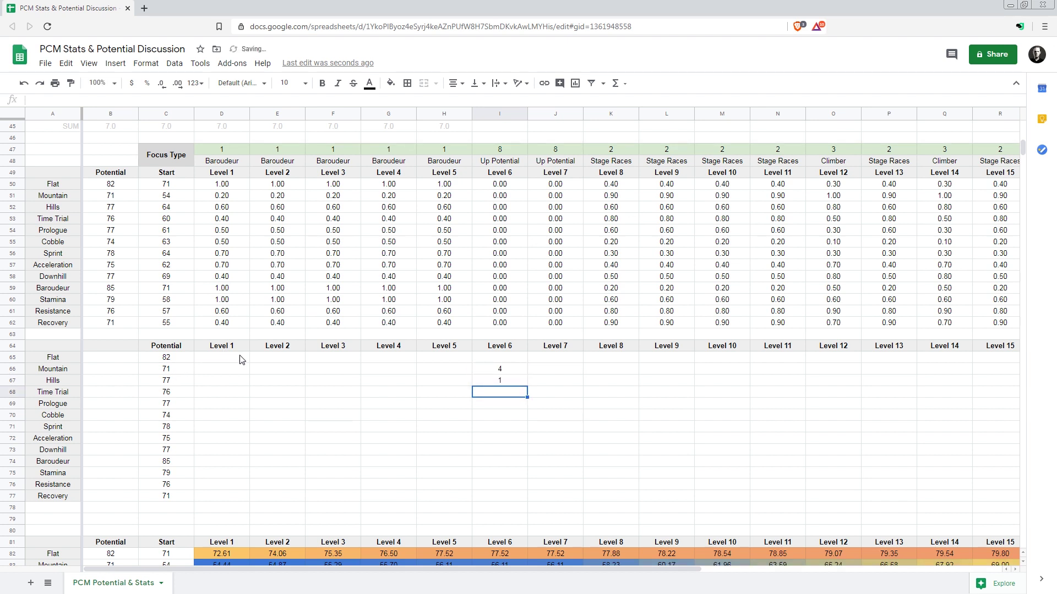
# - Enter a potential change of 1 for both Acceleration and Downhill at Level 6
pyautogui.press('Down')
pyautogui.press('Down')
pyautogui.press('Down')
pyautogui.press('Down')
pyautogui.press('Down')
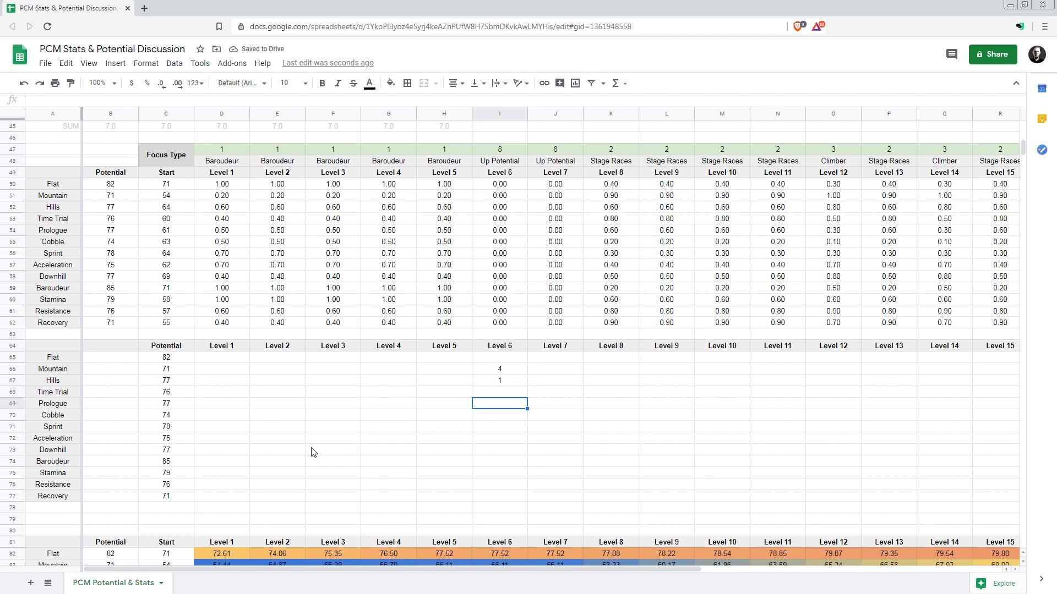
pyautogui.press('Up')
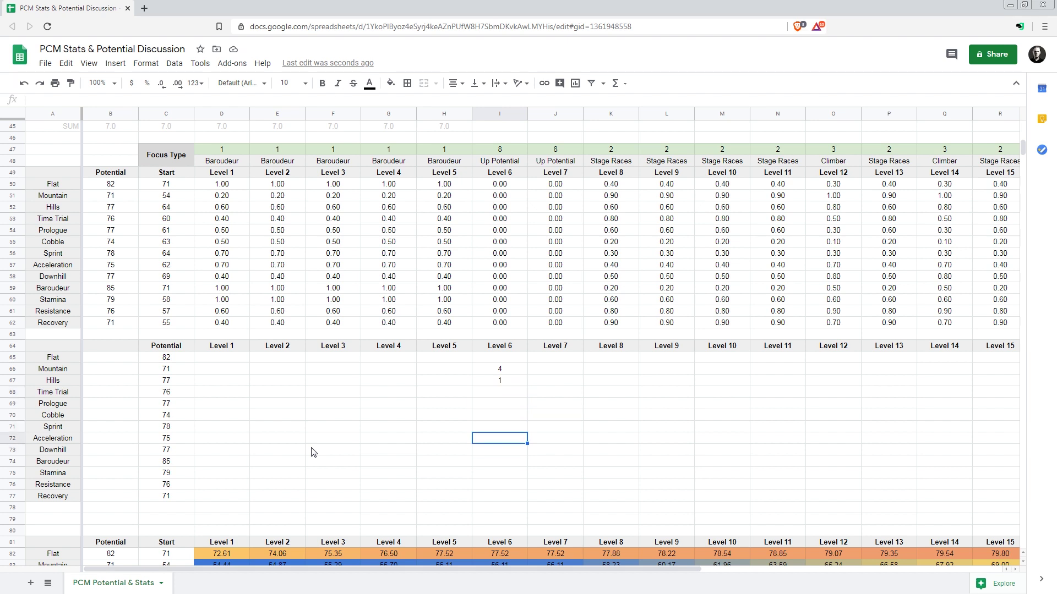
pyautogui.write('1')
pyautogui.press('Return')
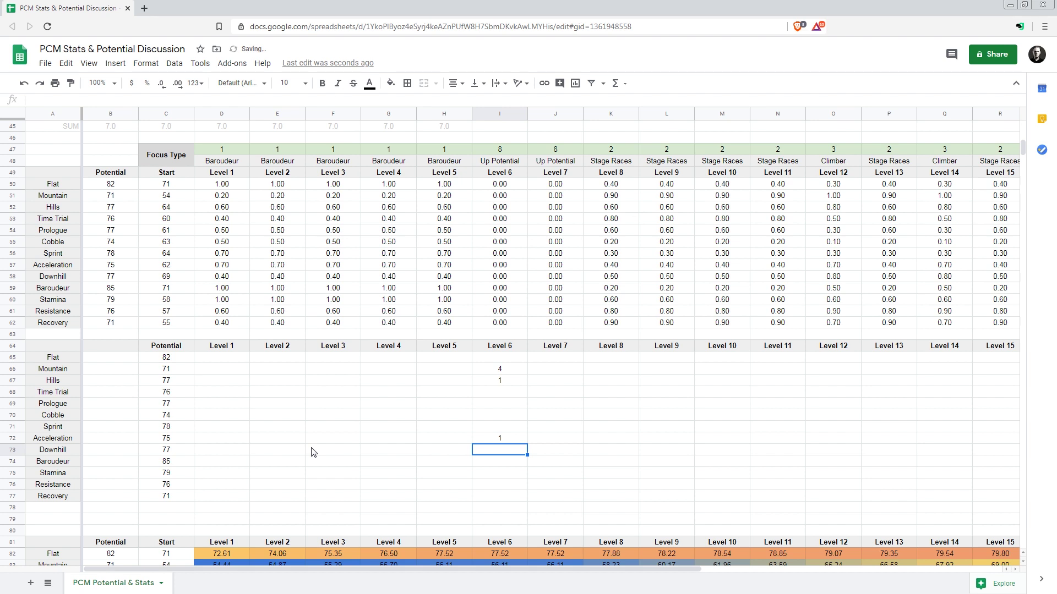
pyautogui.write('1')
pyautogui.press('Return')
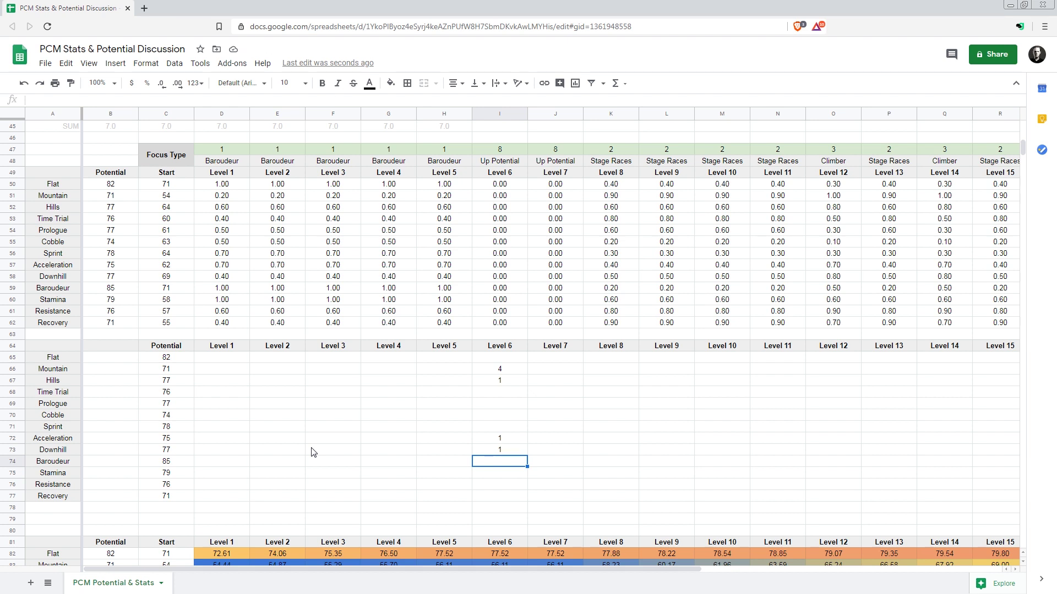
# - Enter a potential change of 1 for both Resistance and Recovery at Level 6
pyautogui.press('Down')
pyautogui.press('Down')
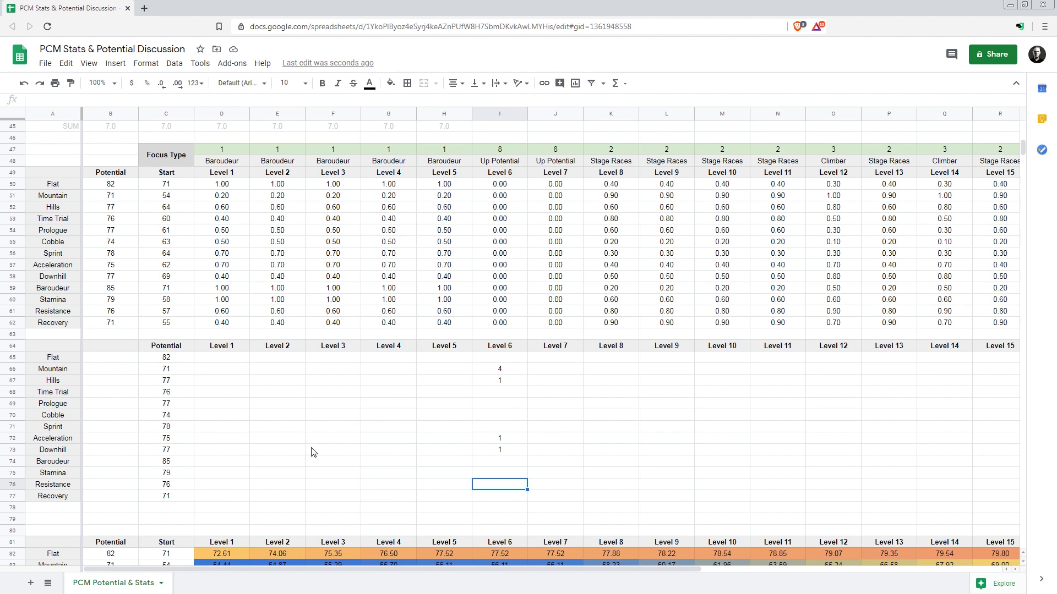
pyautogui.write('1')
pyautogui.press('Return')
pyautogui.write('1')
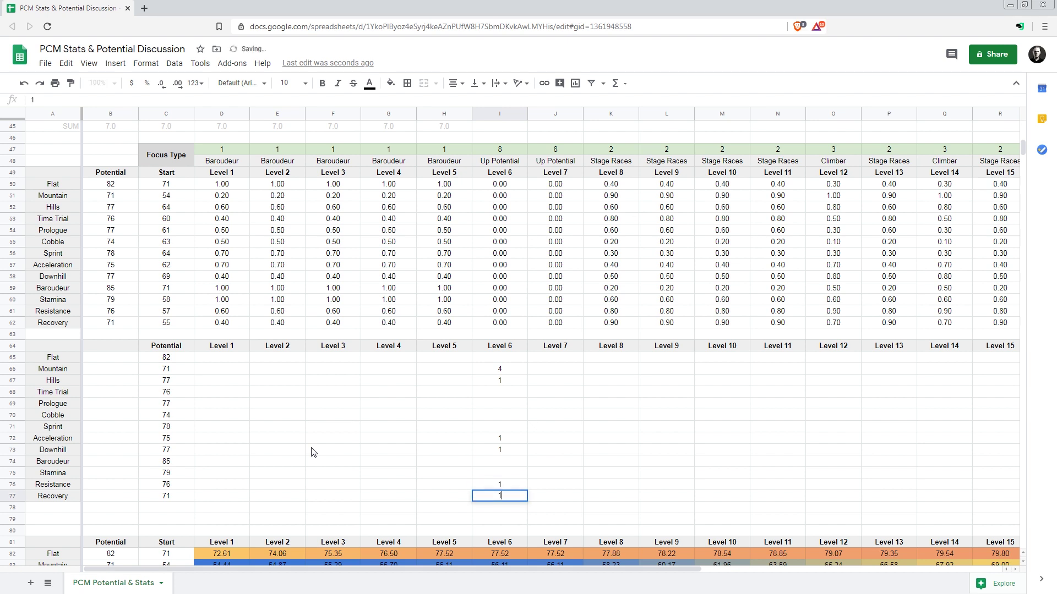
pyautogui.press('Return')
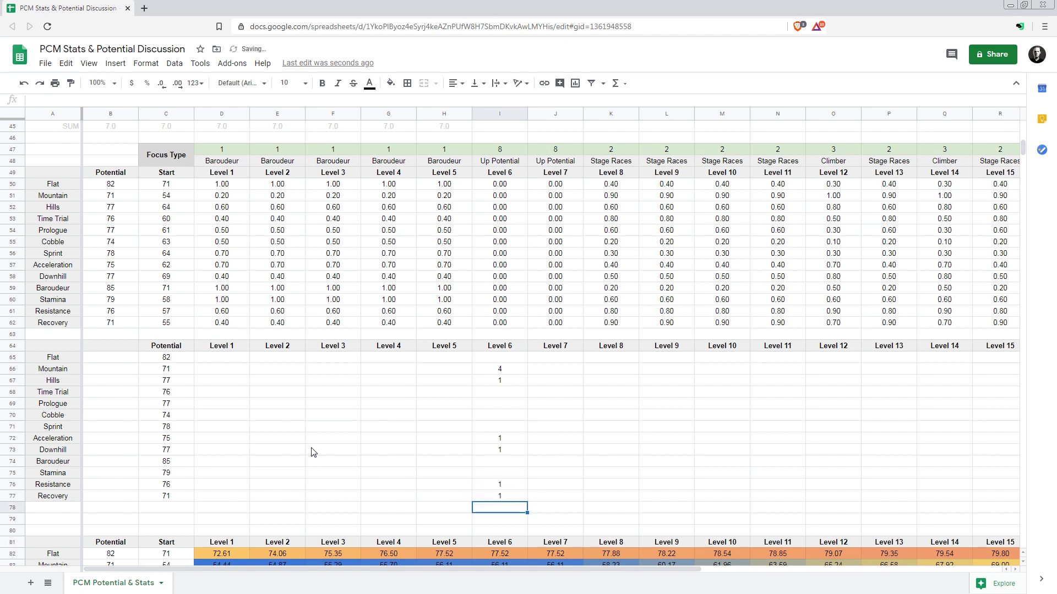
# - Enter a potential change of -1 for Flat at Level 6
pyautogui.press('Up')
pyautogui.press('Up')
pyautogui.press('Up')
pyautogui.press('Up')
pyautogui.press('Up')
pyautogui.press('Up')
pyautogui.press('Up')
pyautogui.press('Up')
pyautogui.press('Up')
pyautogui.press('Up')
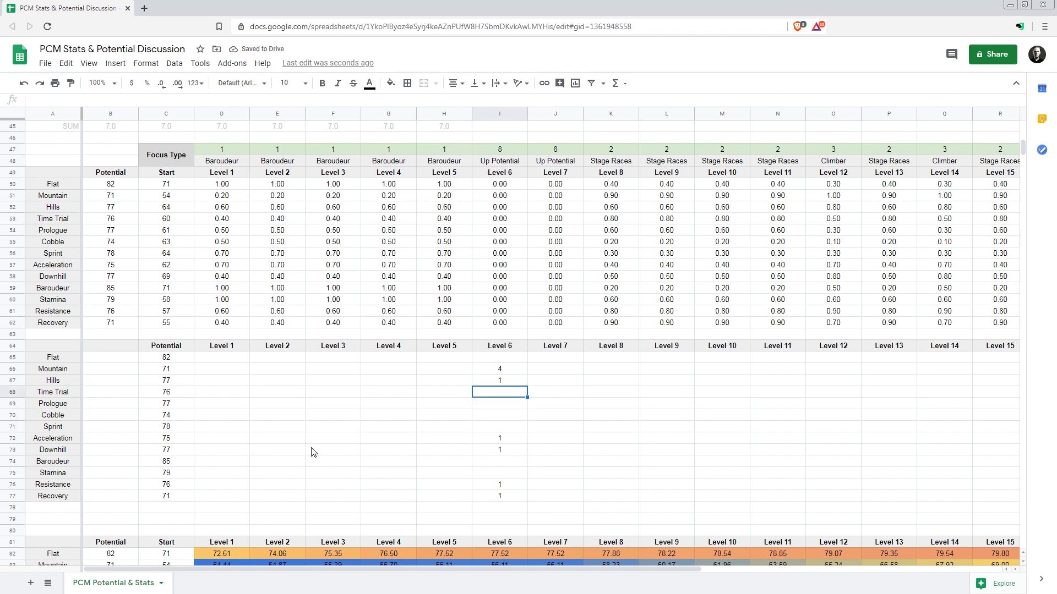
pyautogui.press('Up')
pyautogui.press('Up')
pyautogui.press('Up')
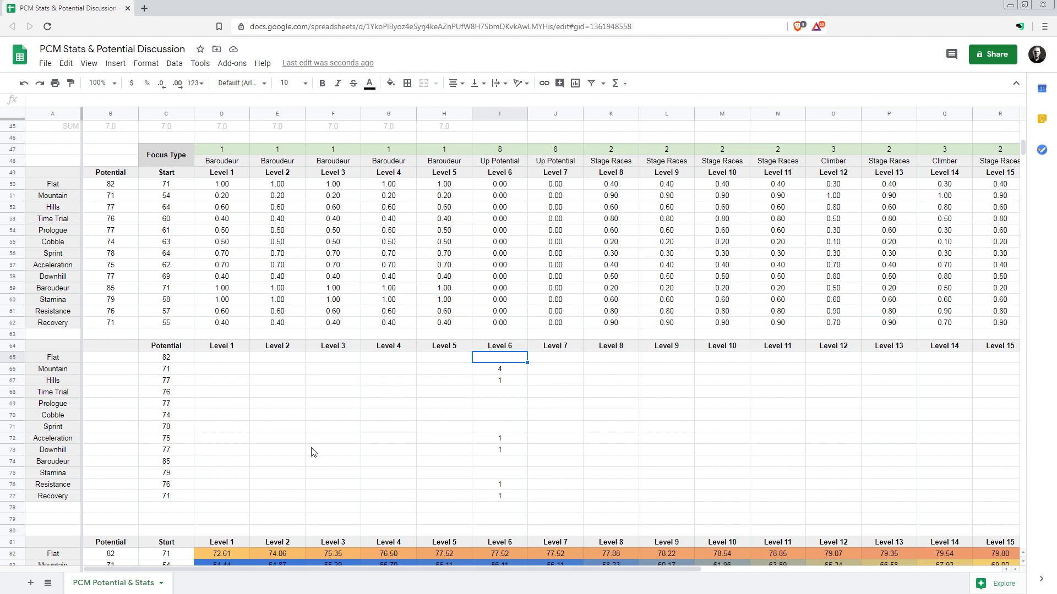
pyautogui.write('-1')
# - Enter a potential change of -1 for Baroudeur at Level 6
pyautogui.press('Down')
pyautogui.press('Down')
pyautogui.press('Down')
pyautogui.press('Down')
pyautogui.press('Down')
pyautogui.press('Down')
pyautogui.press('Down')
pyautogui.press('Down')
pyautogui.press('Down')
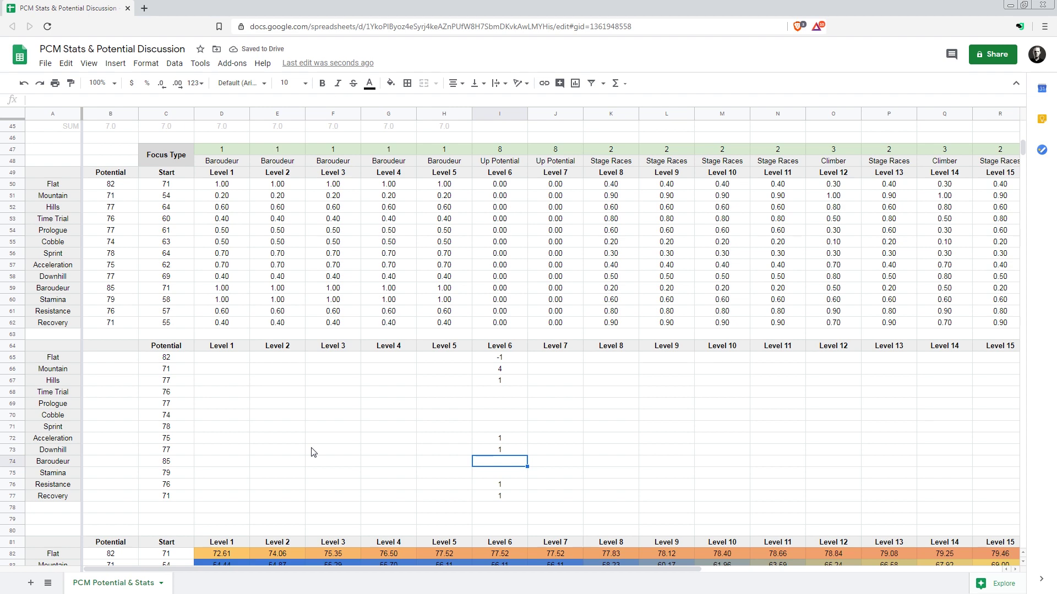
pyautogui.scroll(10, 359, 311)
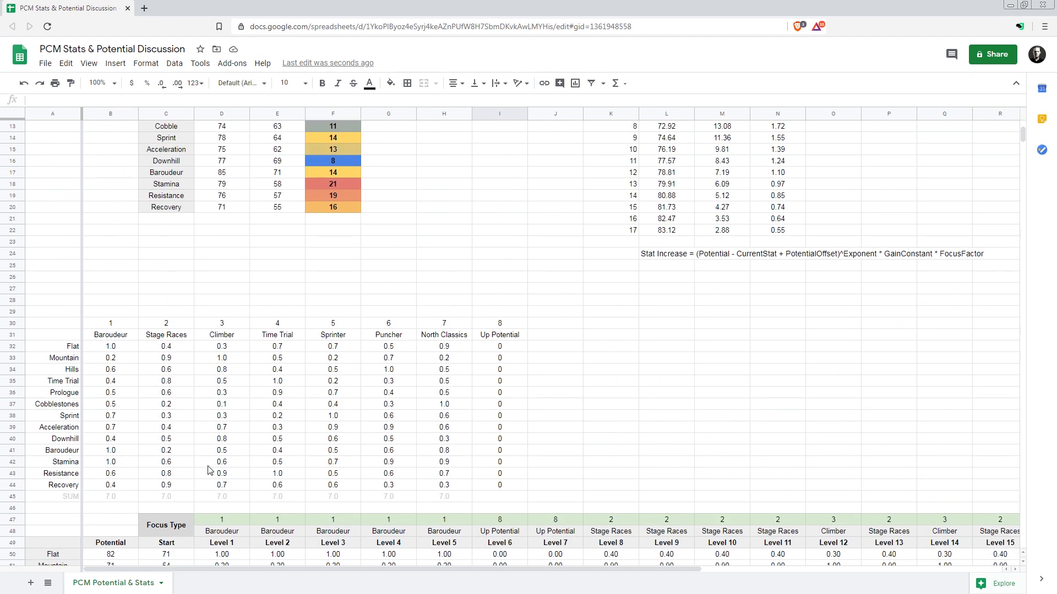
pyautogui.scroll(-14, 297, 424)
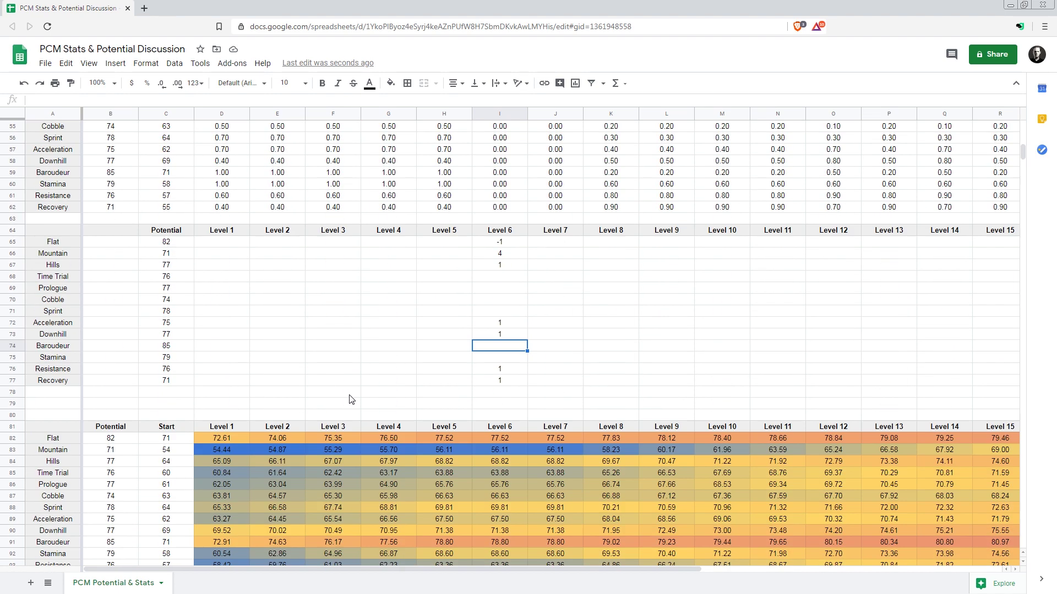
pyautogui.scroll(-2, 368, 376)
pyautogui.scroll(2, 374, 374)
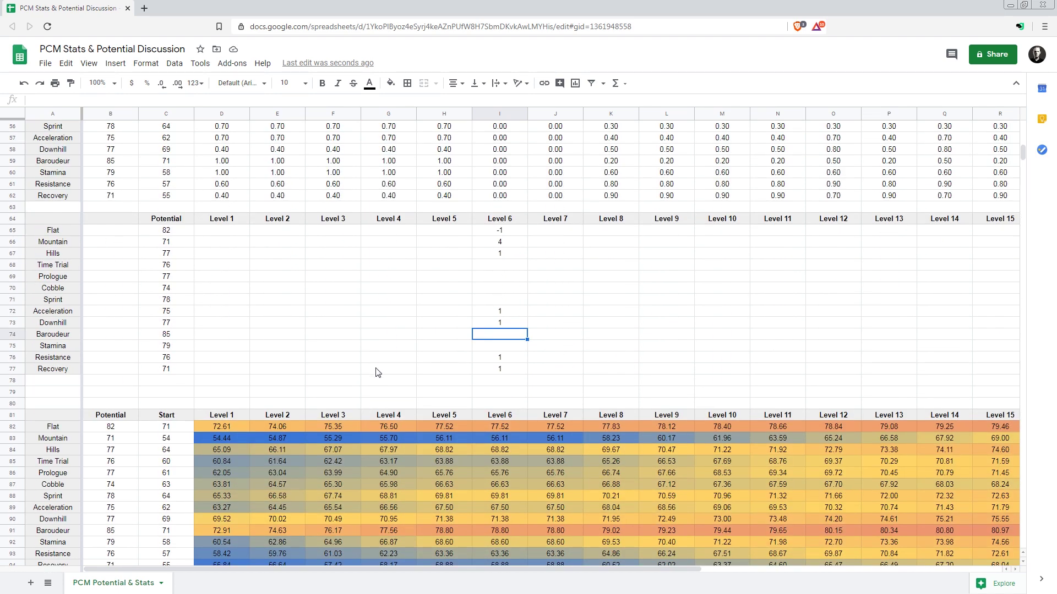
pyautogui.write('-1')
pyautogui.press('Return')
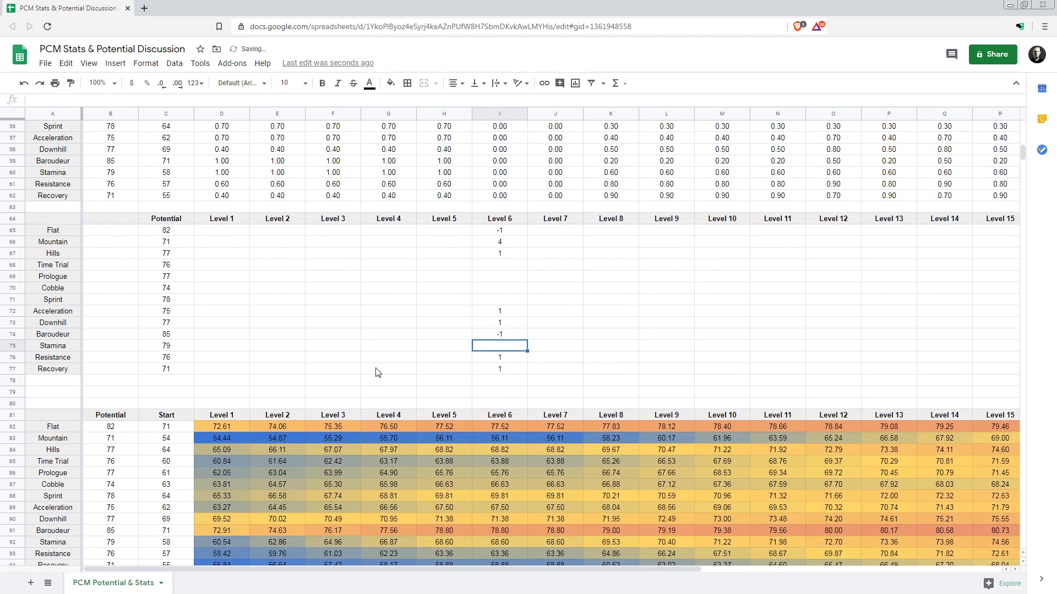
# - In the Level 7 column of the potential changes table, enter 3 for Mountain and -1 for Flat
pyautogui.scroll(1, 517, 285)
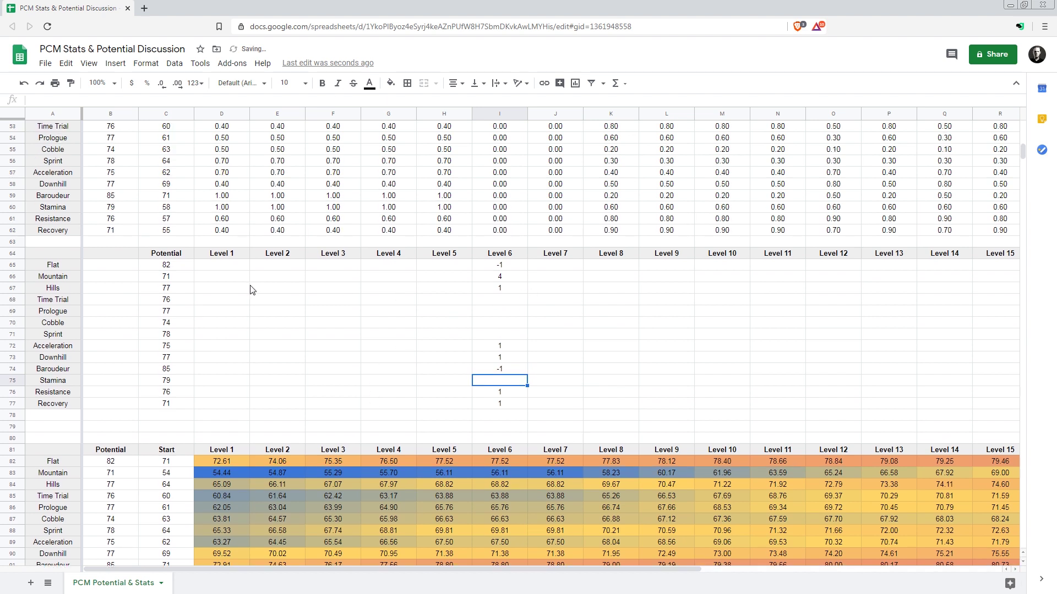
pyautogui.click(511, 281)
pyautogui.click(540, 282)
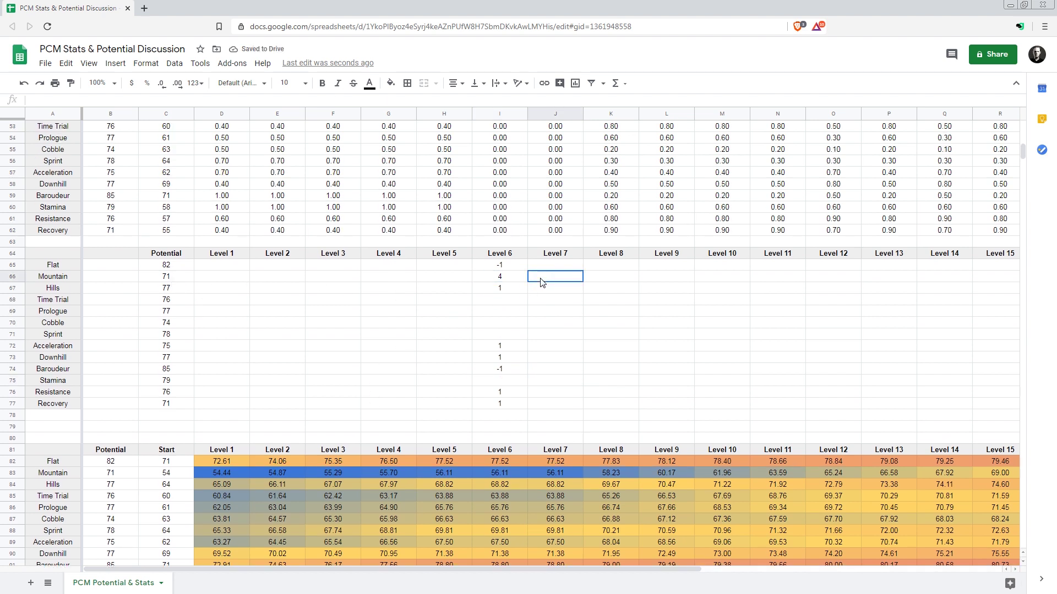
pyautogui.write('3')
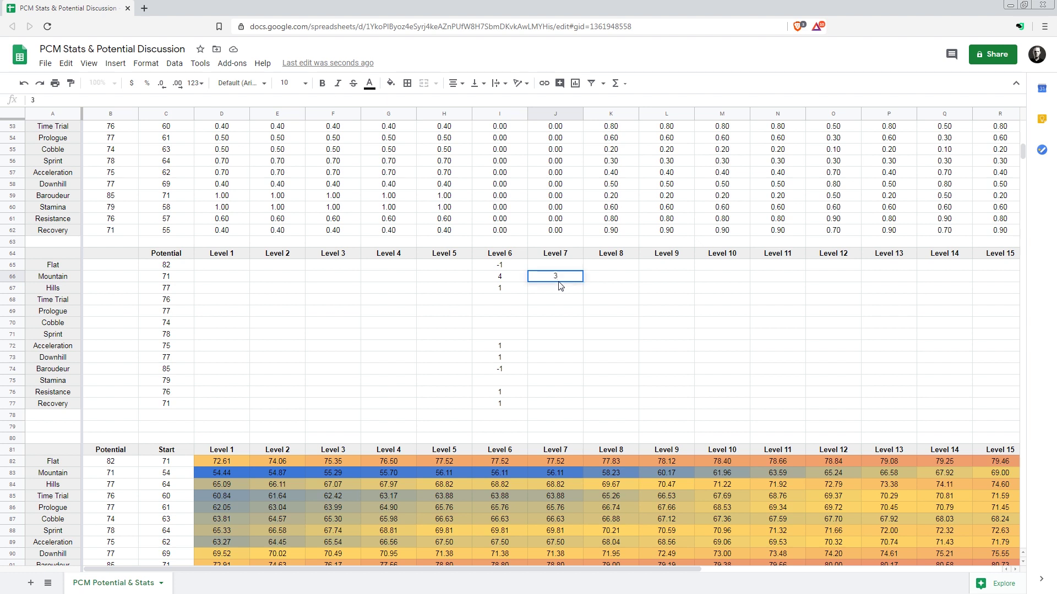
pyautogui.press('Up')
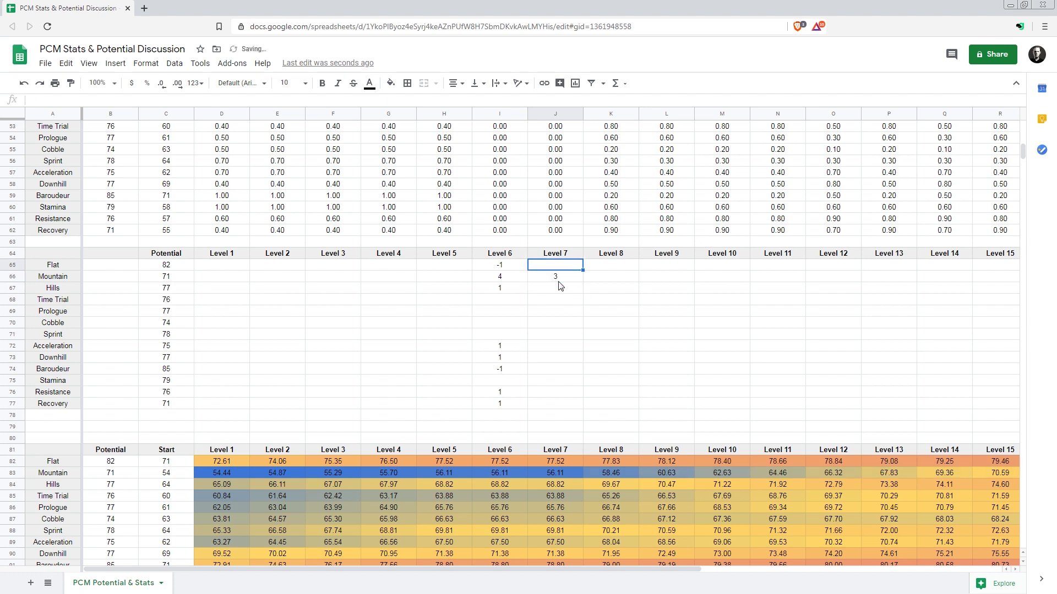
pyautogui.write('-1')
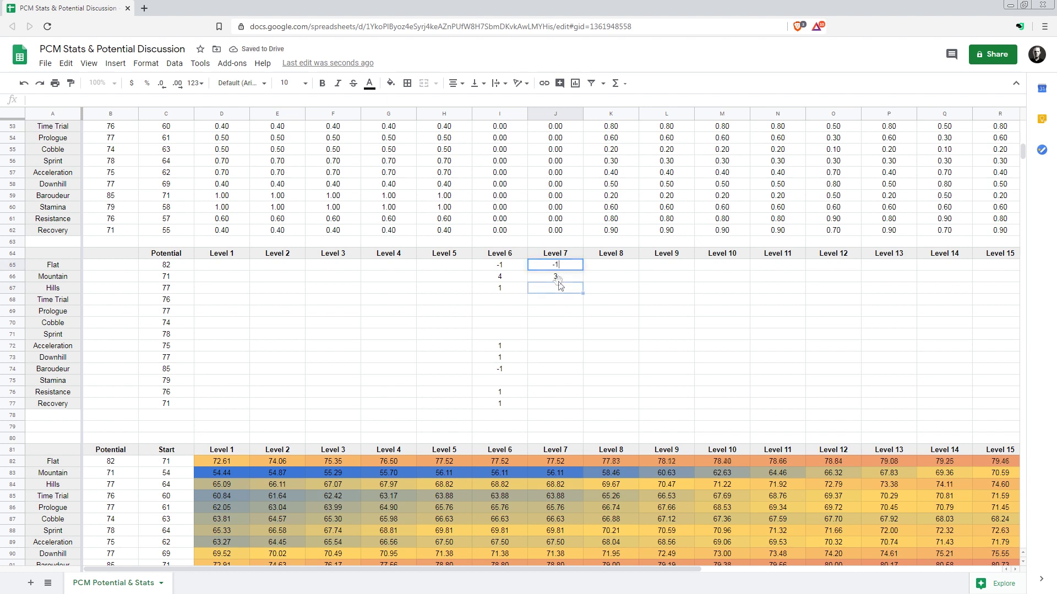
pyautogui.press('Return')
# - Enter a potential change of 1 for both Acceleration and Downhill at Level 7
pyautogui.press('Down')
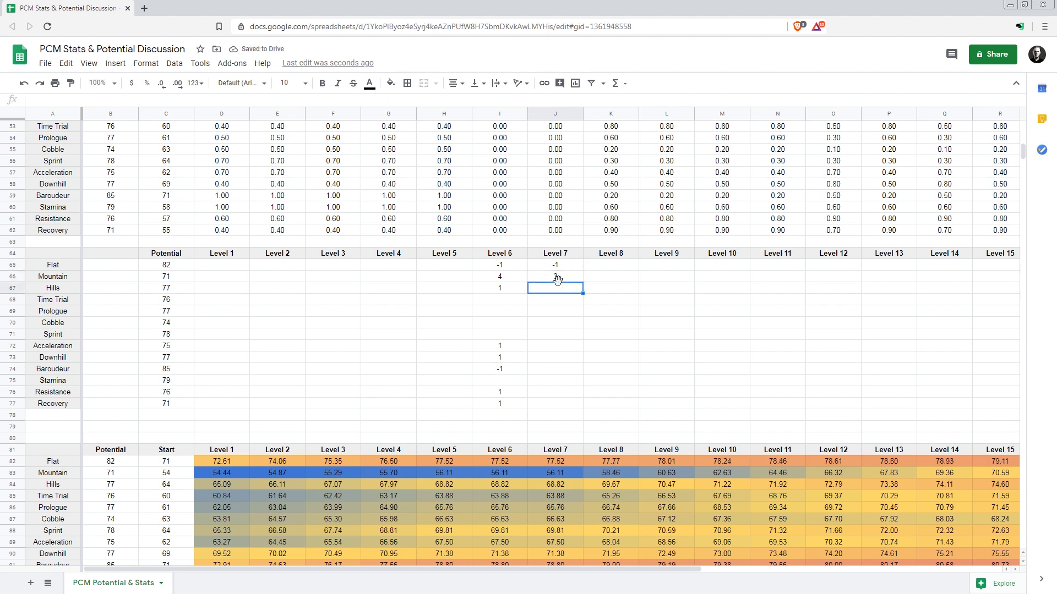
pyautogui.press('Down')
pyautogui.press('Down')
pyautogui.press('Down')
pyautogui.press('Down')
pyautogui.press('Down')
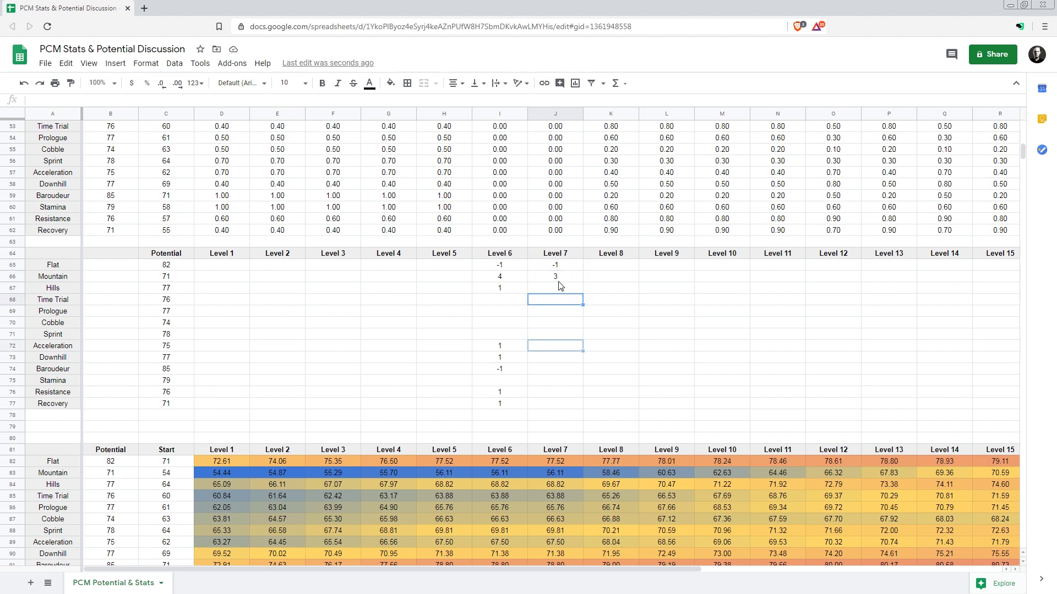
pyautogui.write('1')
pyautogui.press('Return')
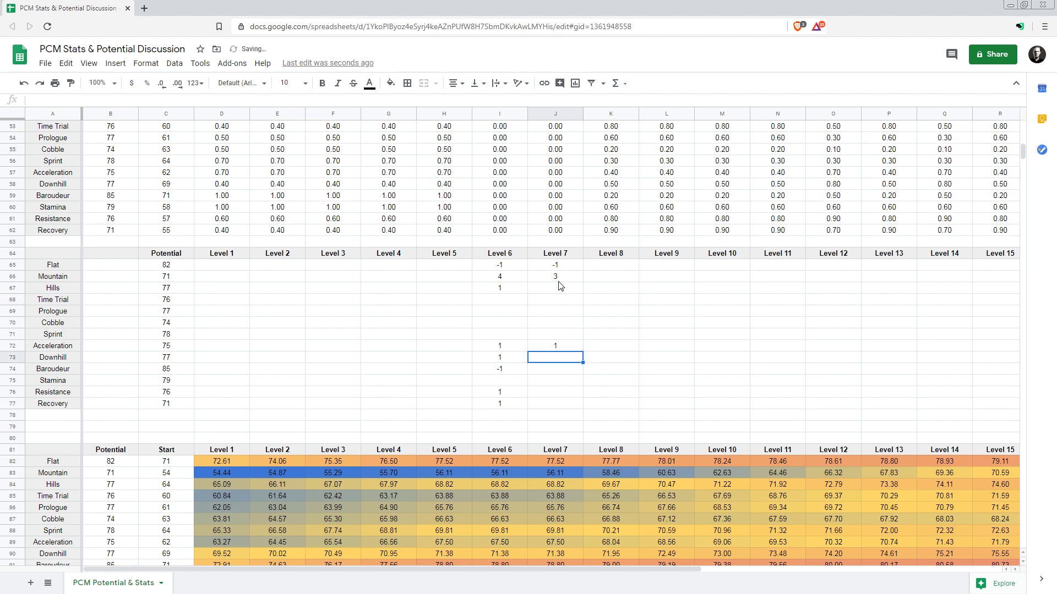
pyautogui.write('1')
pyautogui.press('Return')
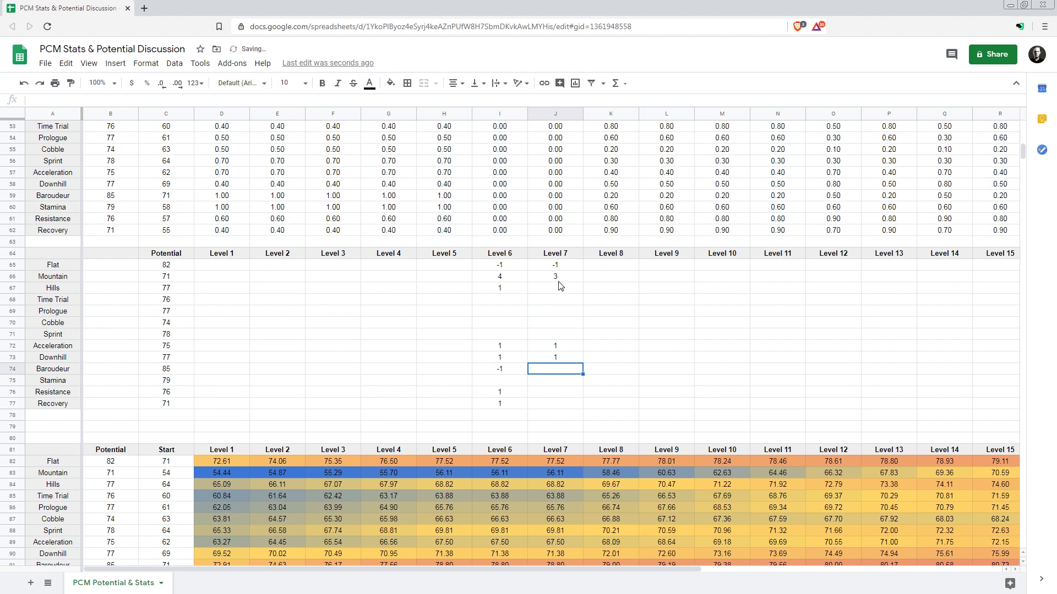
# - Enter potential changes of -1 for Baroudeur and 1 for Resistance at Level 7
pyautogui.write('-1')
pyautogui.press('Return')
pyautogui.press('Return')
pyautogui.write('1')
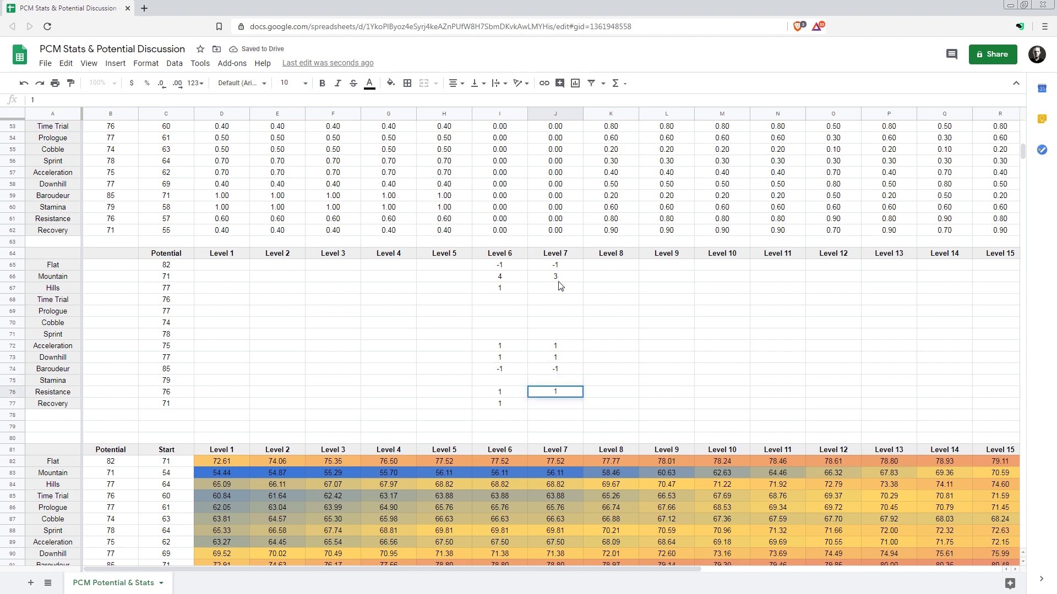
pyautogui.press('Return')
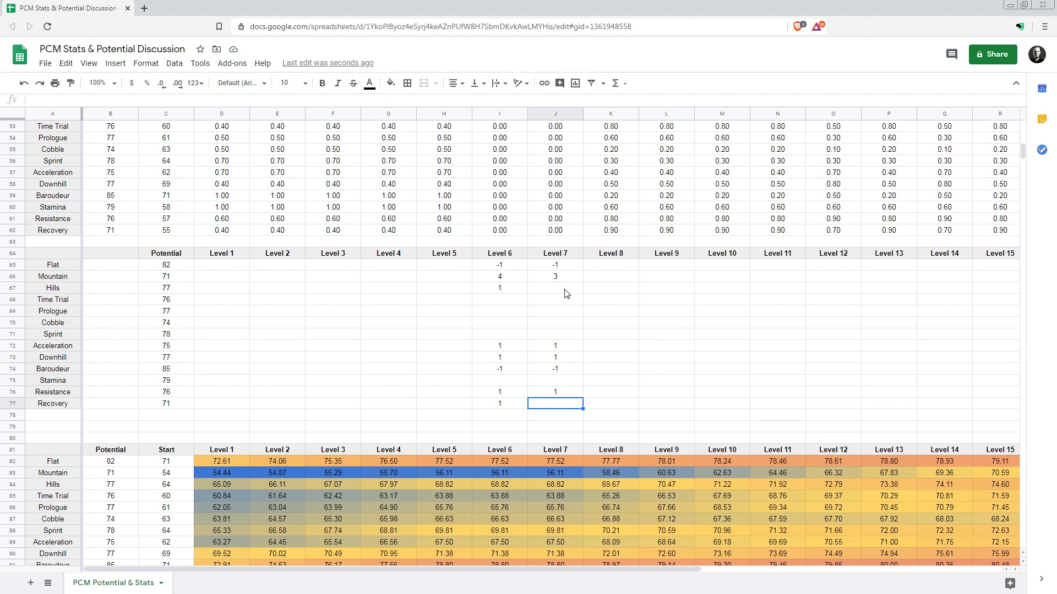
pyautogui.scroll(-1, 622, 380)
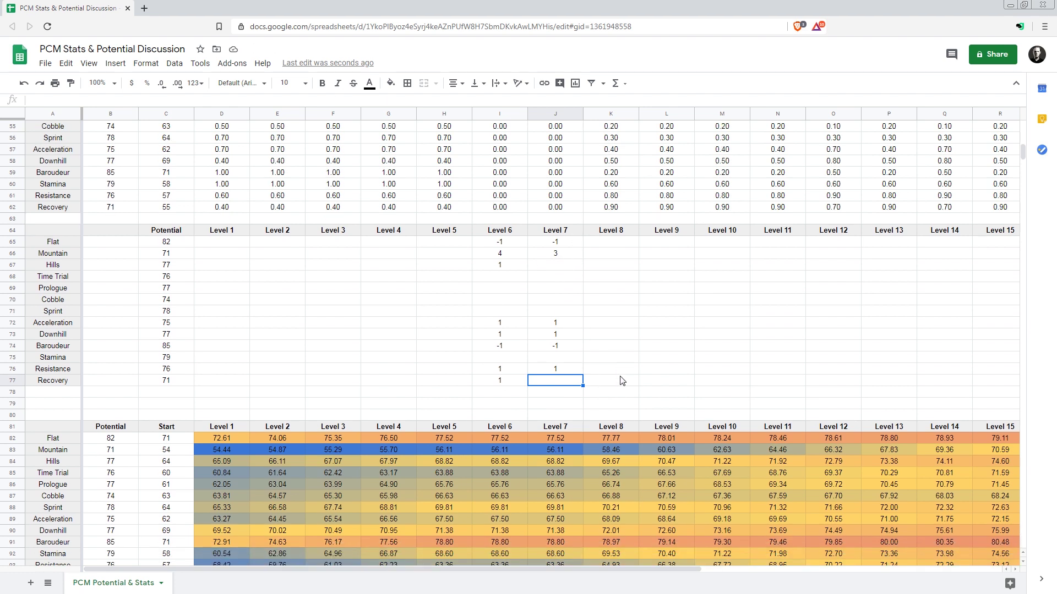
pyautogui.scroll(-1, 622, 381)
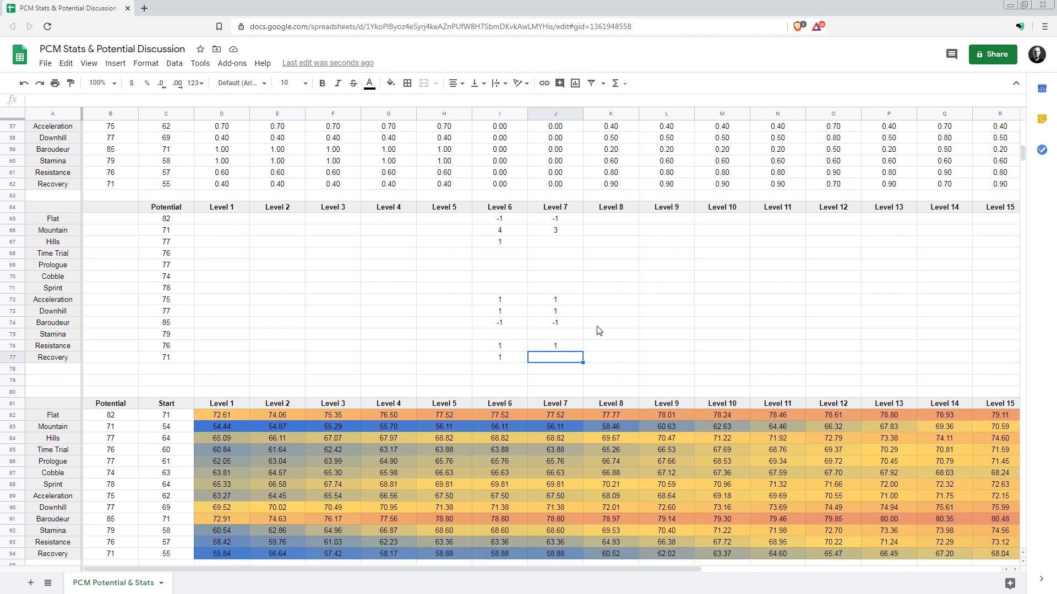
# - Inspect the Level 7 formulas for Mountain and Hills in the decimal stats table, leaving them unedited
pyautogui.scroll(-3, 586, 318)
pyautogui.scroll(-2, 584, 300)
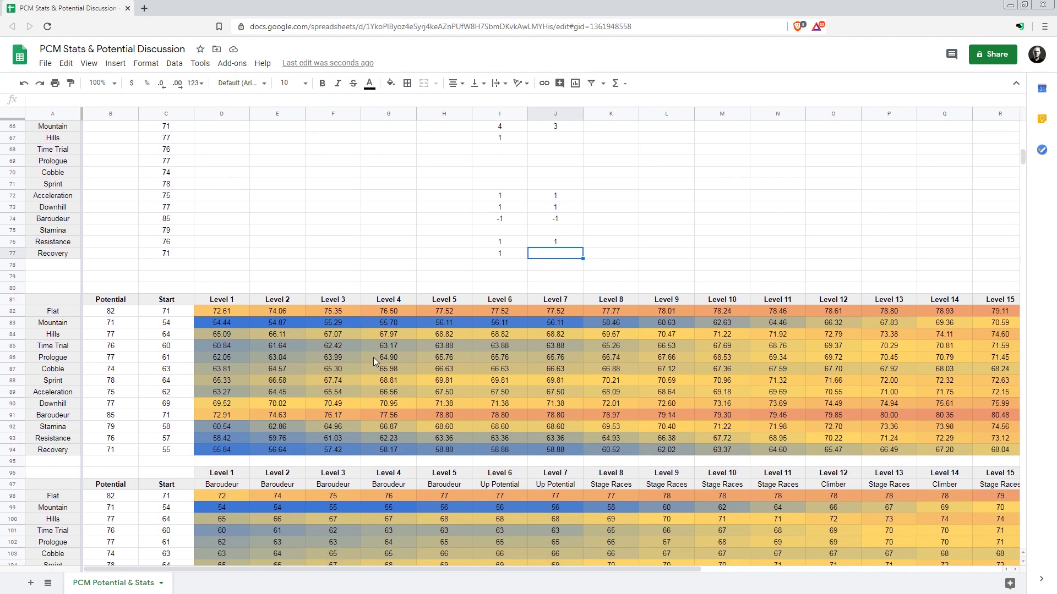
pyautogui.scroll(5, 585, 299)
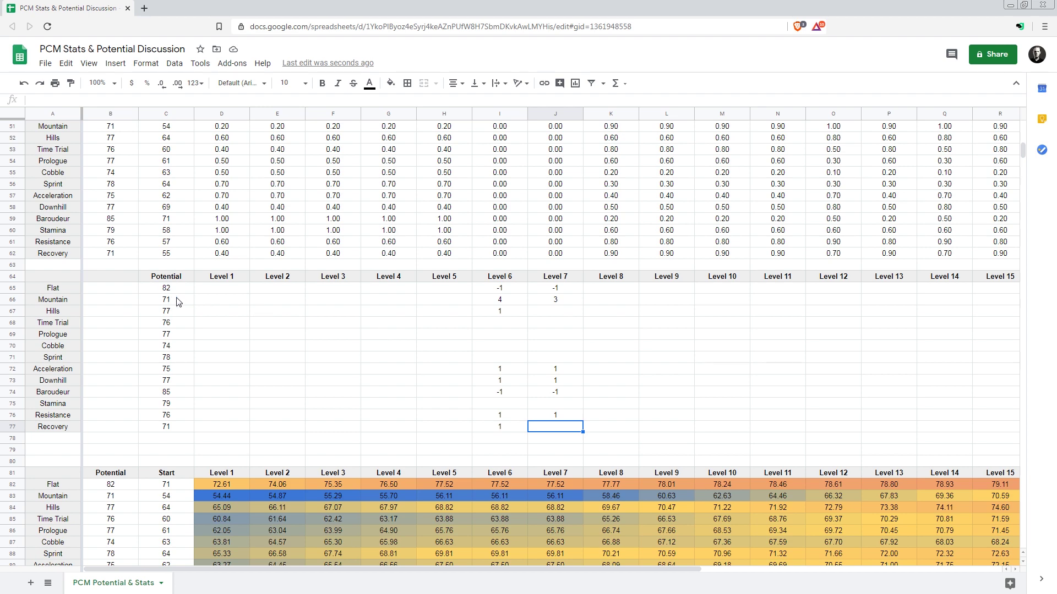
pyautogui.scroll(-3, 564, 410)
pyautogui.click(553, 381)
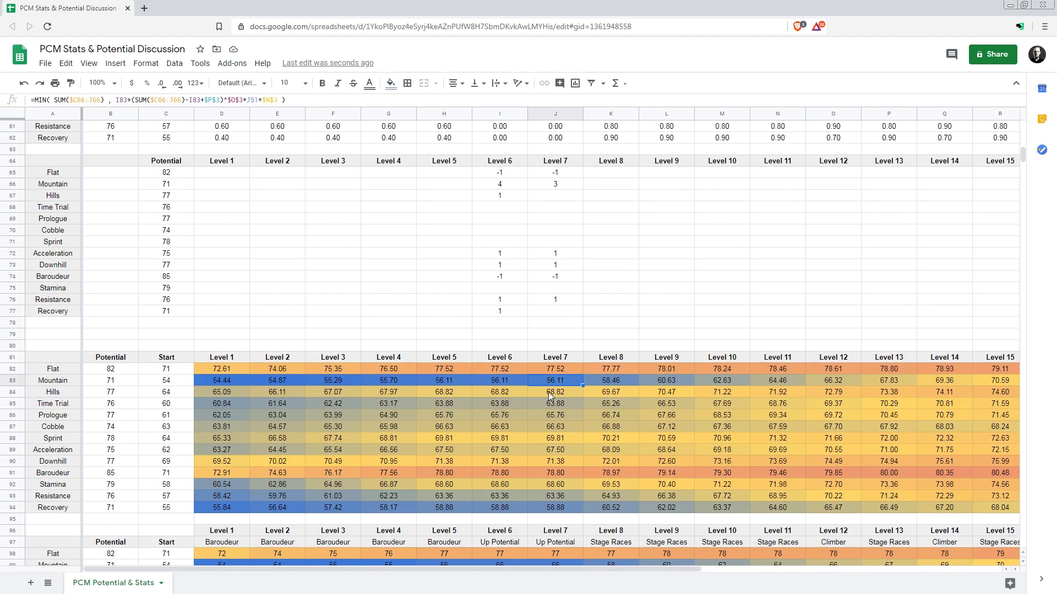
pyautogui.doubleClick(556, 395)
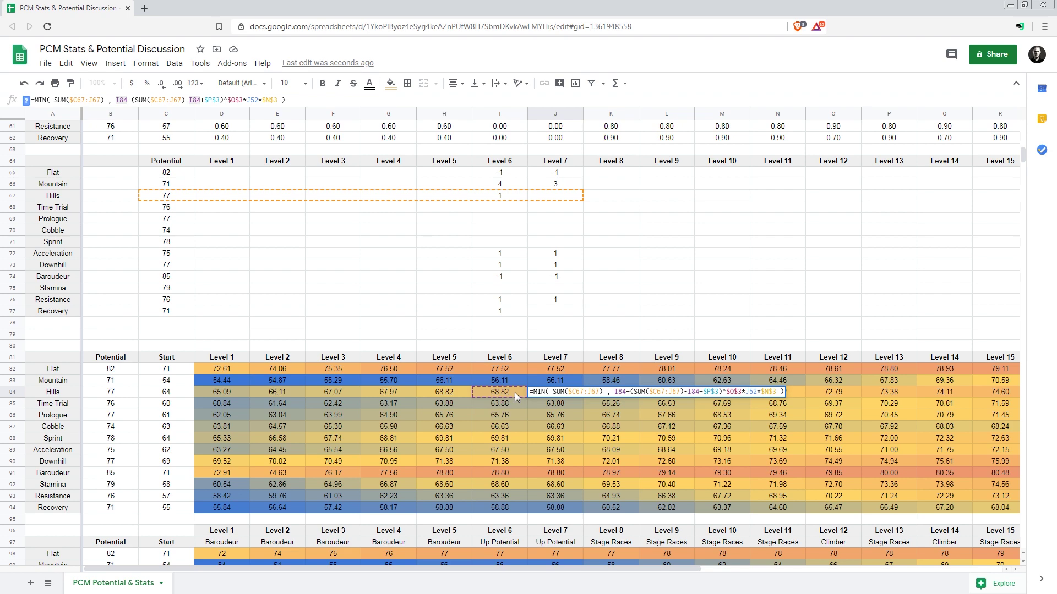
pyautogui.press('Escape')
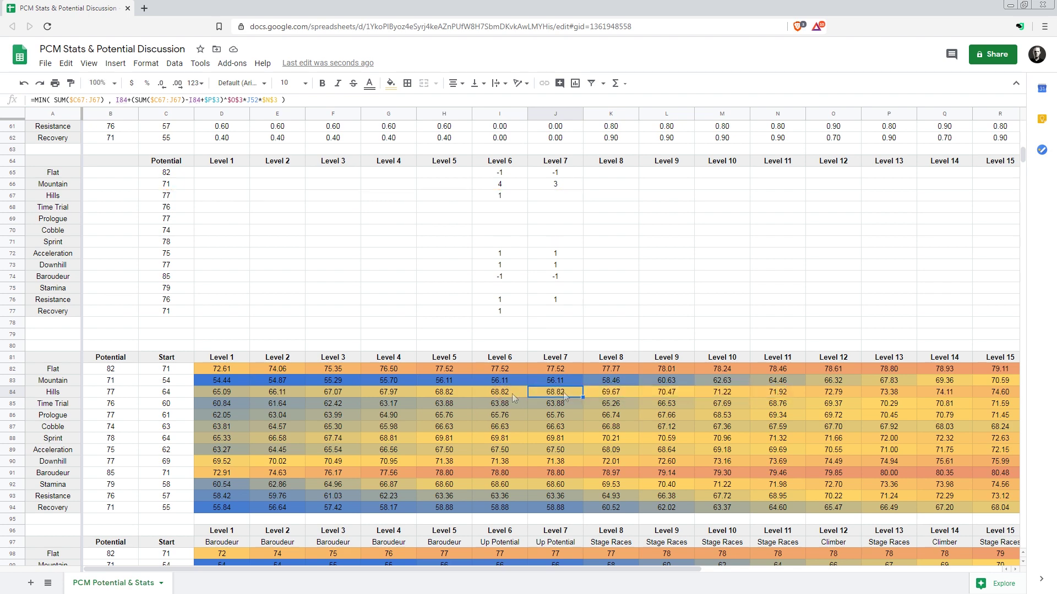
pyautogui.doubleClick(552, 396)
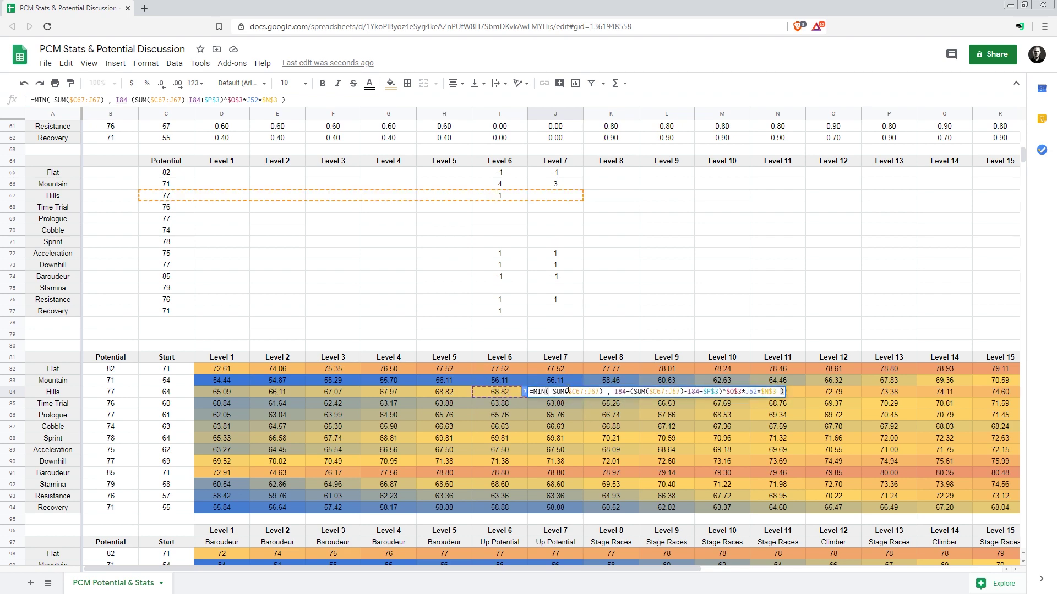
pyautogui.scroll(-1, 553, 391)
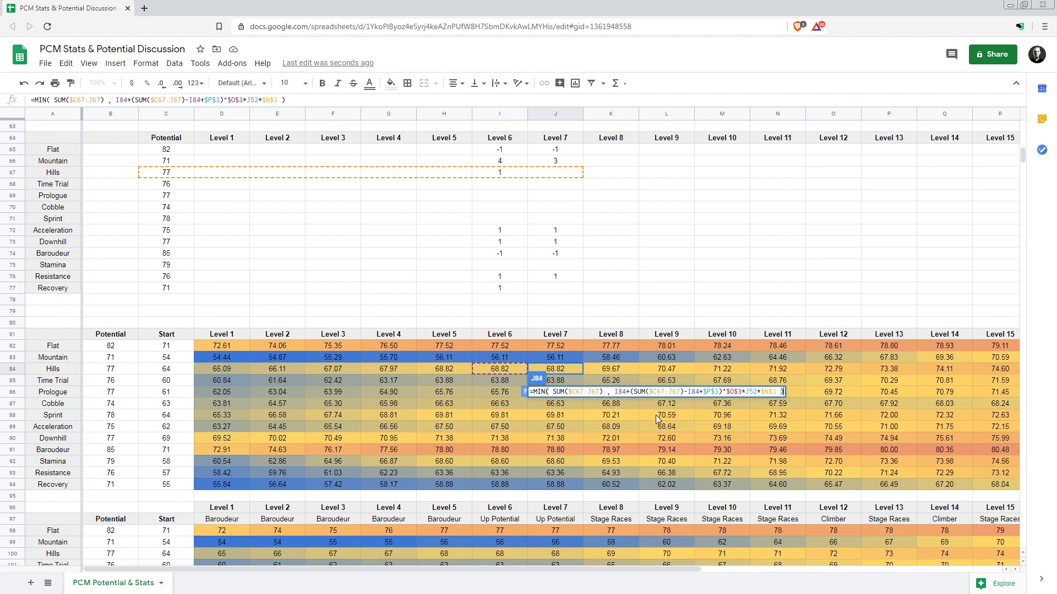
pyautogui.press('Escape')
# - Highlight Flat's base potential together with its potential changes through Level 7 to examine the range the formula sums
pyautogui.scroll(5, 507, 361)
pyautogui.scroll(-1, 542, 389)
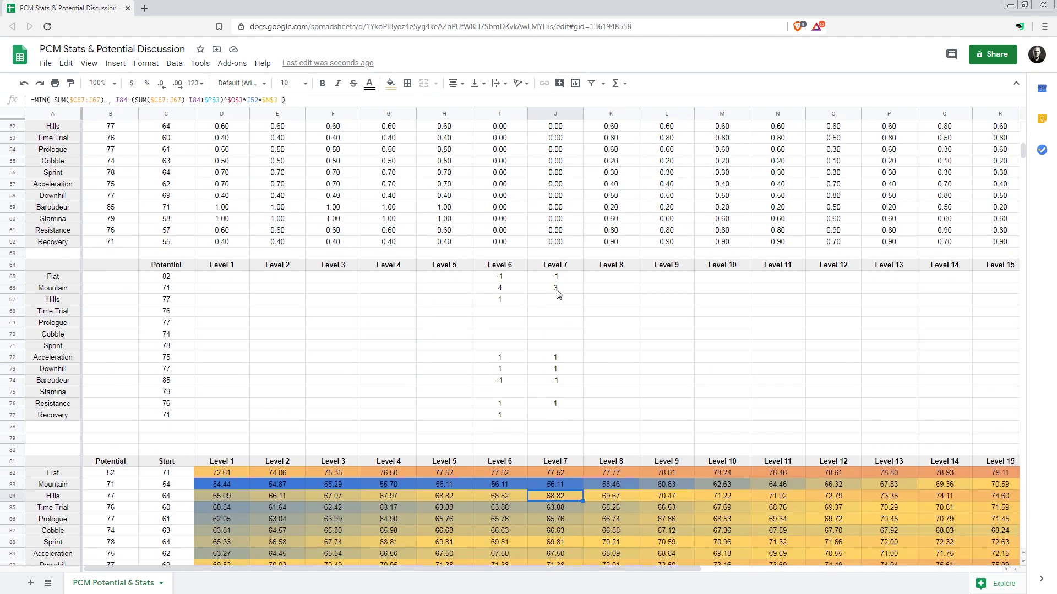
pyautogui.moveTo(556, 277); pyautogui.dragTo(165, 278)
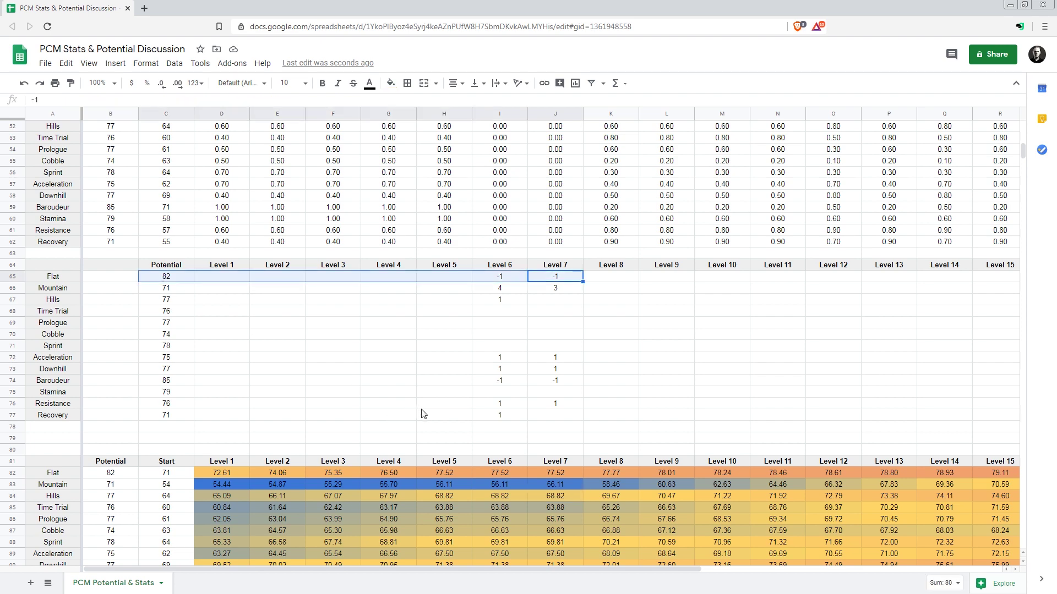
pyautogui.scroll(-3, 423, 414)
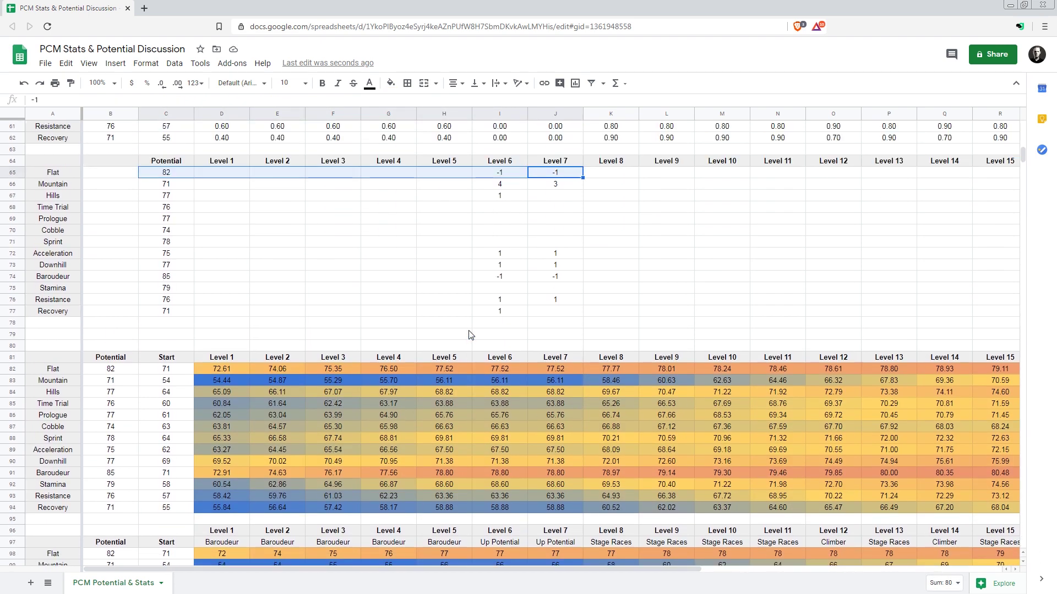
pyautogui.scroll(2, 469, 332)
pyautogui.click(547, 290)
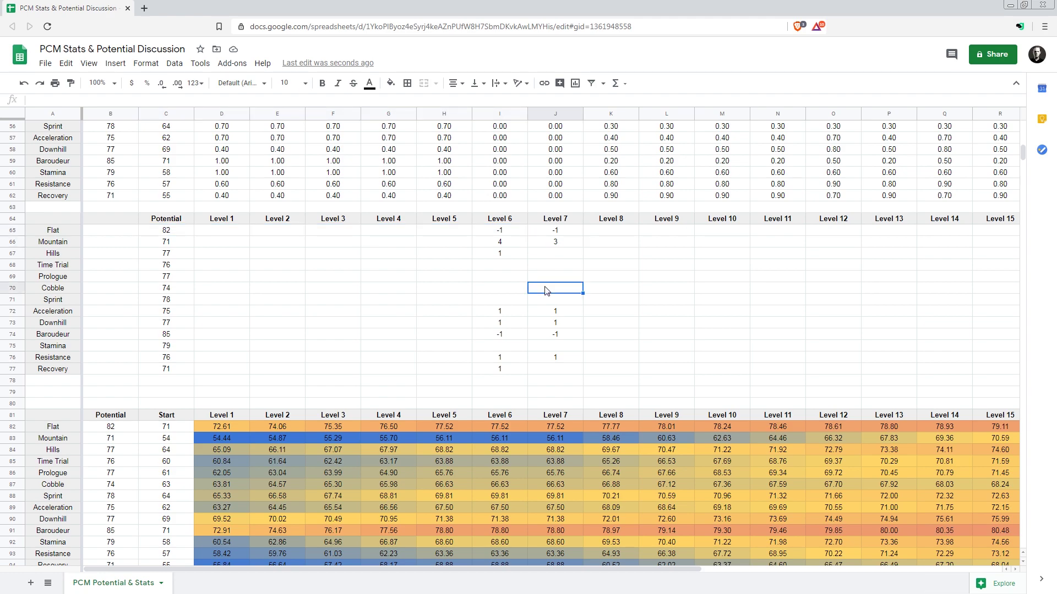
# - Examine the Level 6 and Level 7 Up Potential columns in the rounded-down stats table and the per-level gains table
pyautogui.scroll(-5, 658, 385)
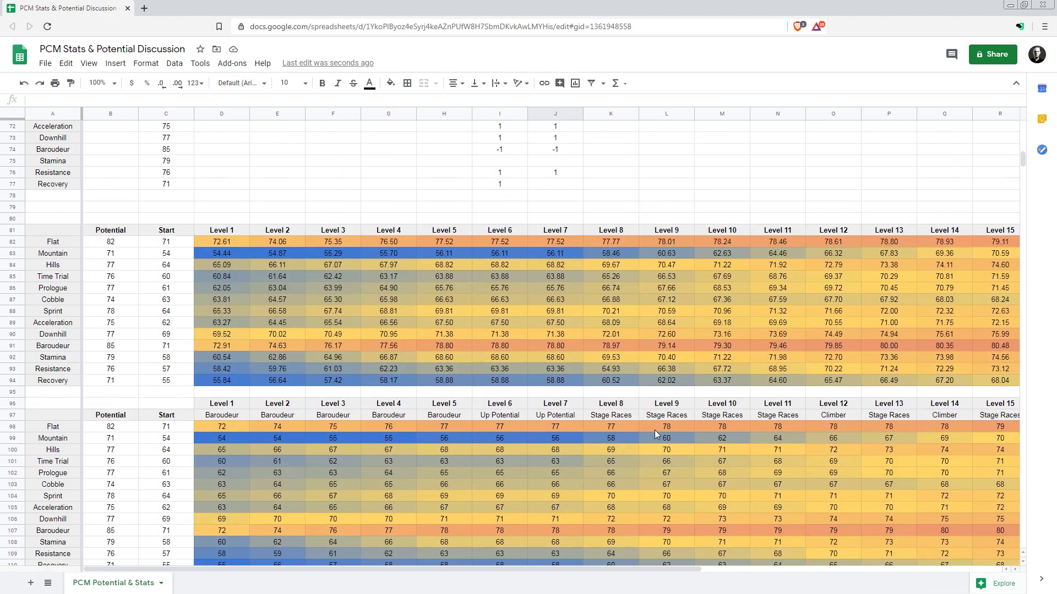
pyautogui.scroll(-5, 655, 431)
pyautogui.scroll(1, 621, 352)
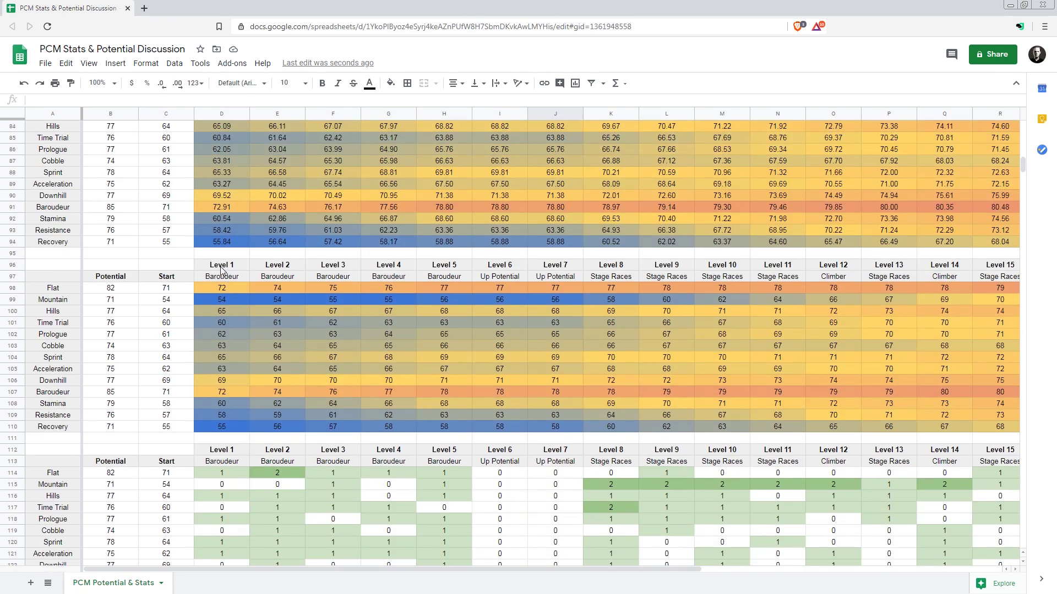
pyautogui.moveTo(225, 277); pyautogui.dragTo(576, 281)
pyautogui.click(445, 278)
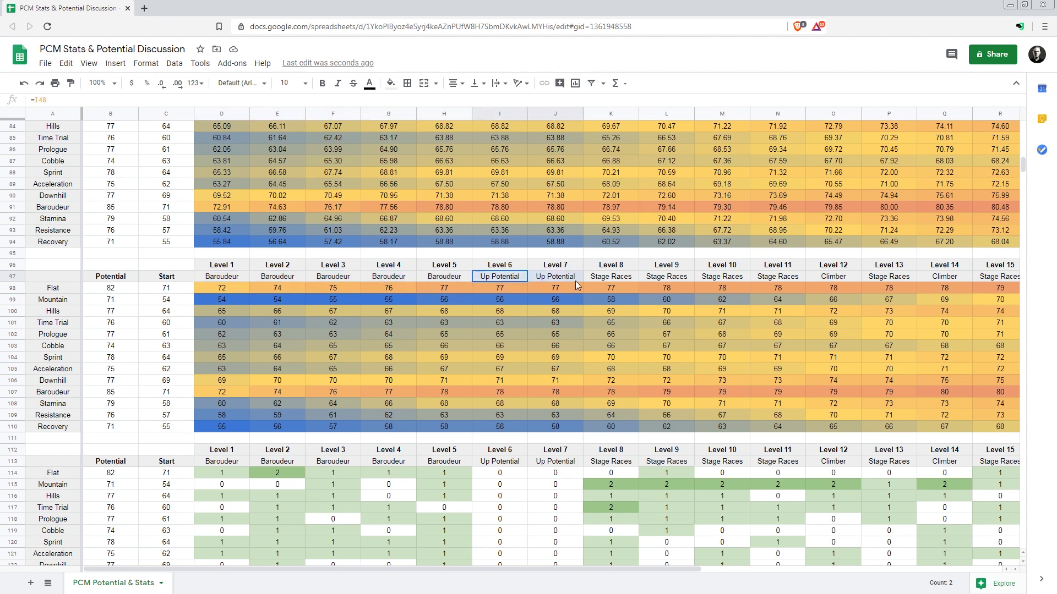
pyautogui.moveTo(500, 290); pyautogui.dragTo(547, 389)
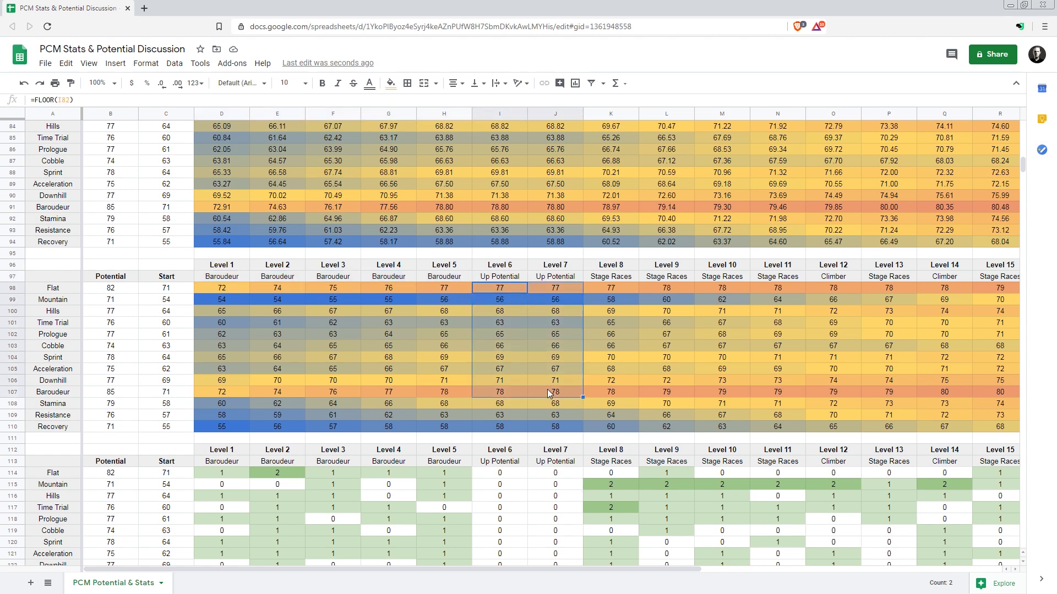
pyautogui.scroll(-4, 547, 388)
pyautogui.moveTo(504, 335); pyautogui.dragTo(548, 474)
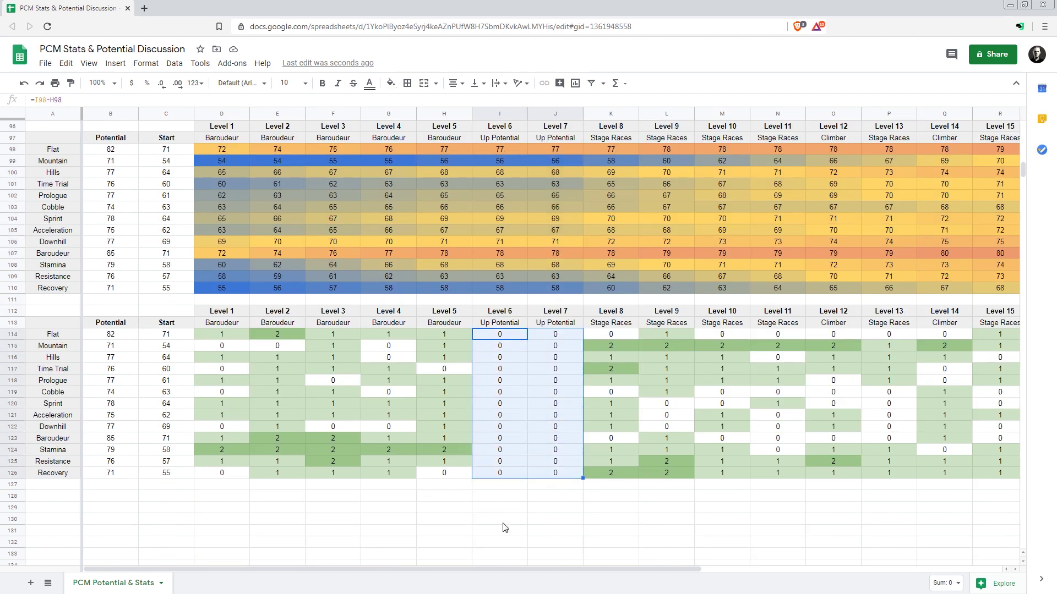
pyautogui.click(408, 491)
pyautogui.moveTo(487, 337); pyautogui.dragTo(546, 479)
# - Review the per-level gains for Mountain at Level 8 and for Flat from Level 9 to Level 15
pyautogui.click(602, 346)
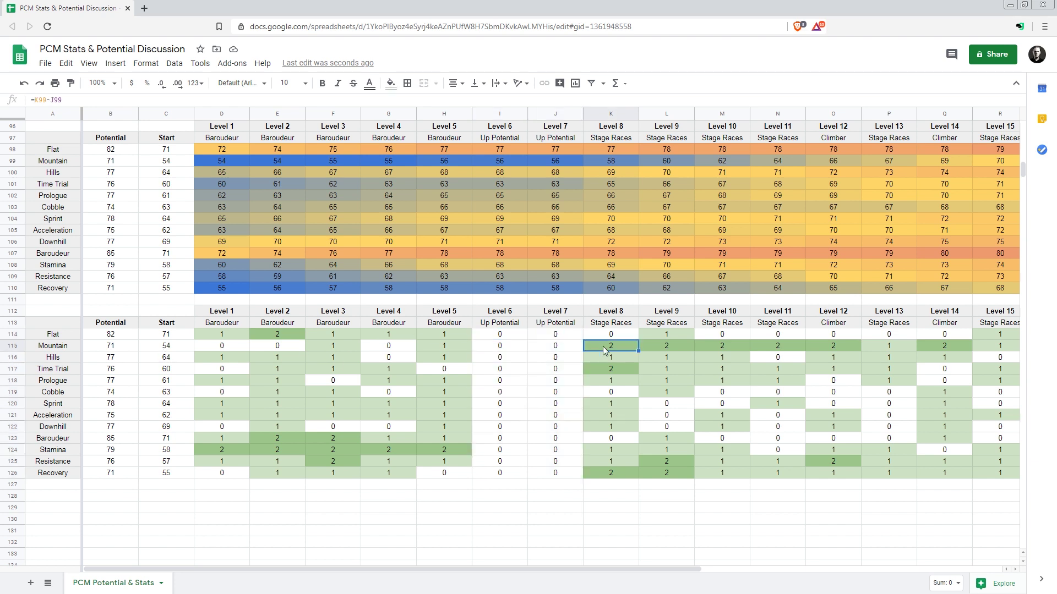
pyautogui.moveTo(470, 566); pyautogui.dragTo(588, 564)
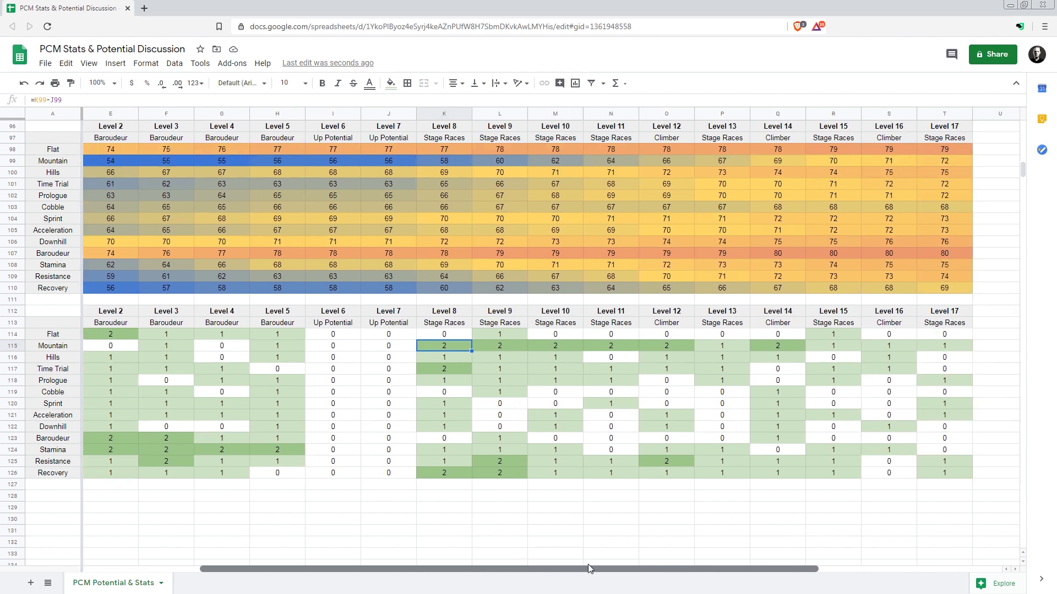
pyautogui.click(499, 335)
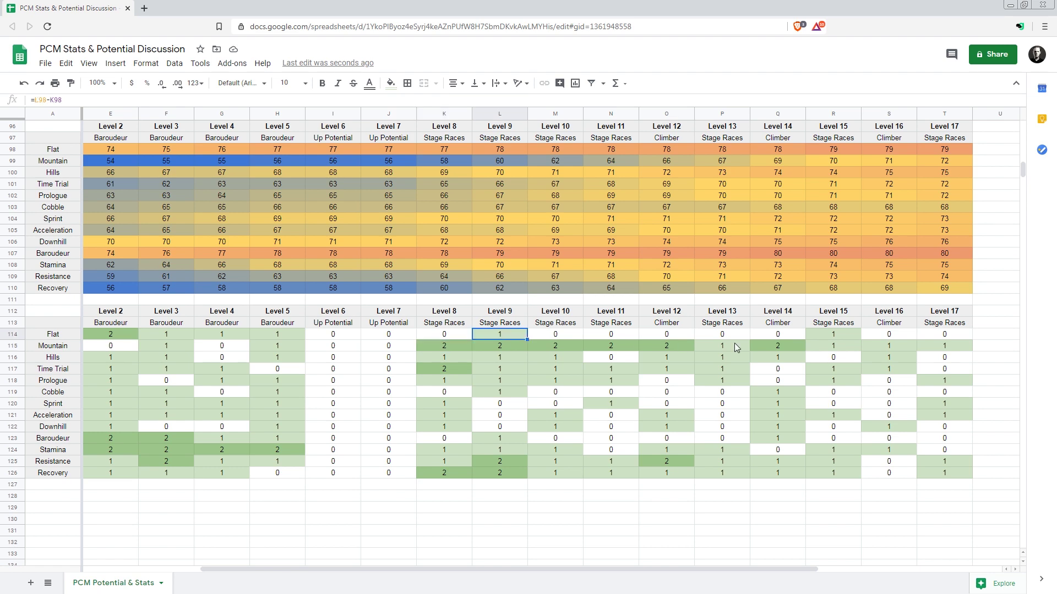
pyautogui.click(850, 337)
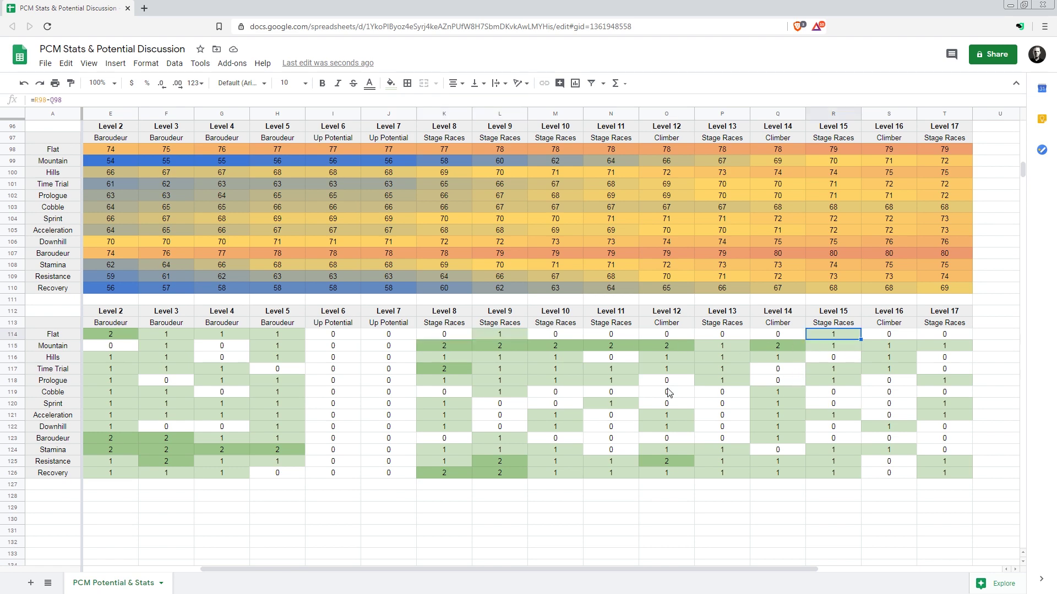
pyautogui.scroll(3, 668, 393)
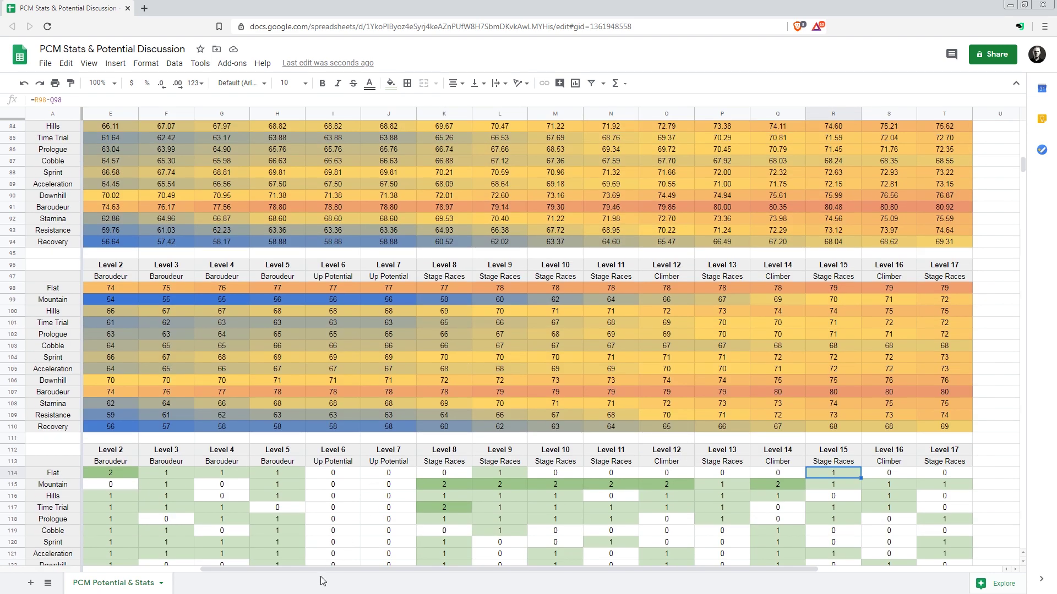
pyautogui.moveTo(292, 568); pyautogui.dragTo(240, 567)
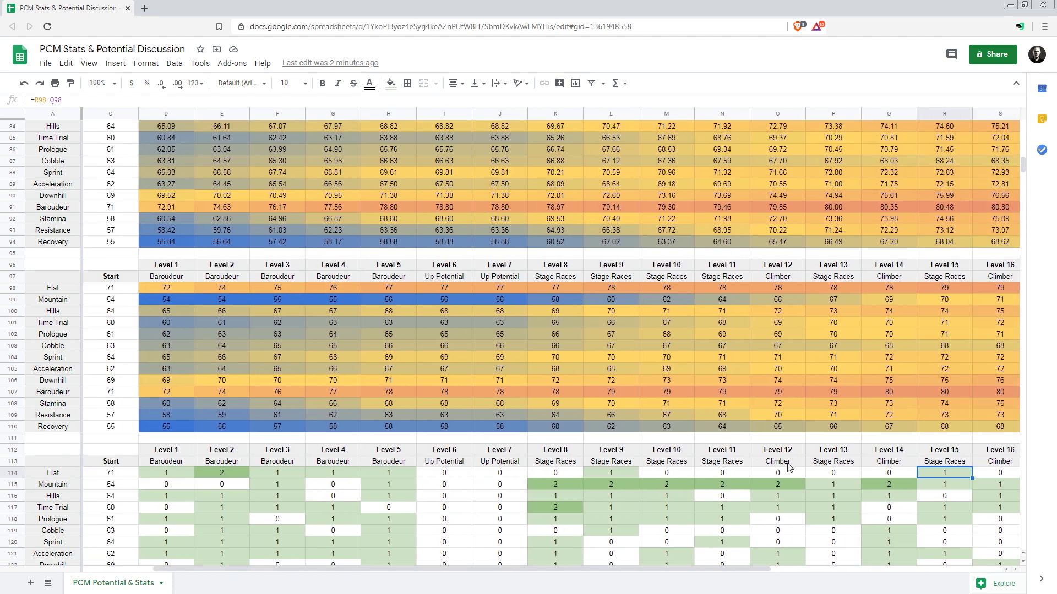
pyautogui.scroll(-1, 687, 435)
pyautogui.moveTo(624, 438); pyautogui.dragTo(951, 441)
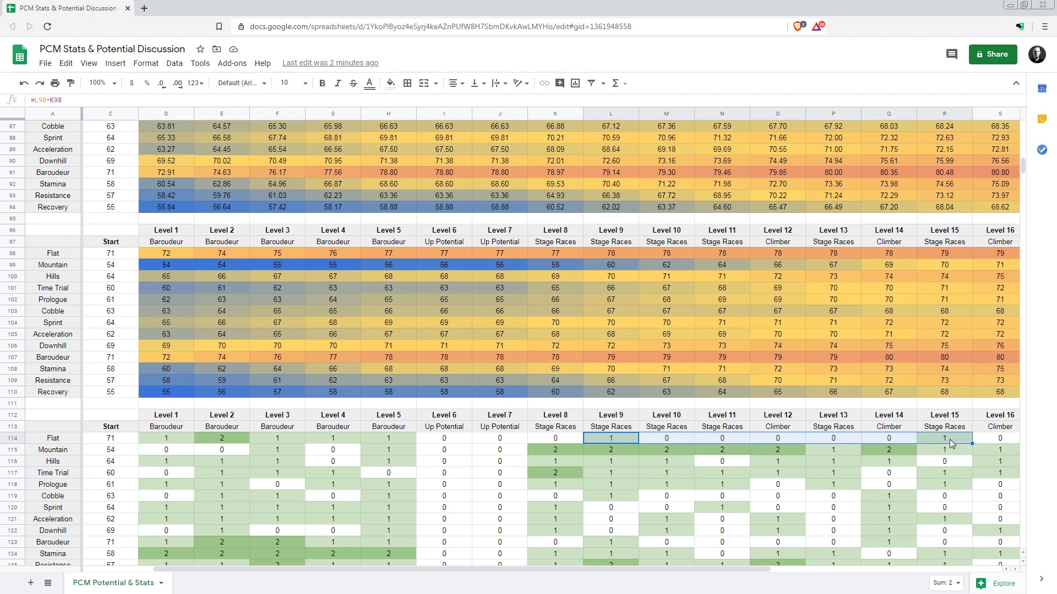
pyautogui.click(951, 441)
# - Check the Level 17 values for Flat, Mountain, Hills, Baroudeur and Downhill in the rounded-down stats table
pyautogui.hscroll(3, 716, 424)
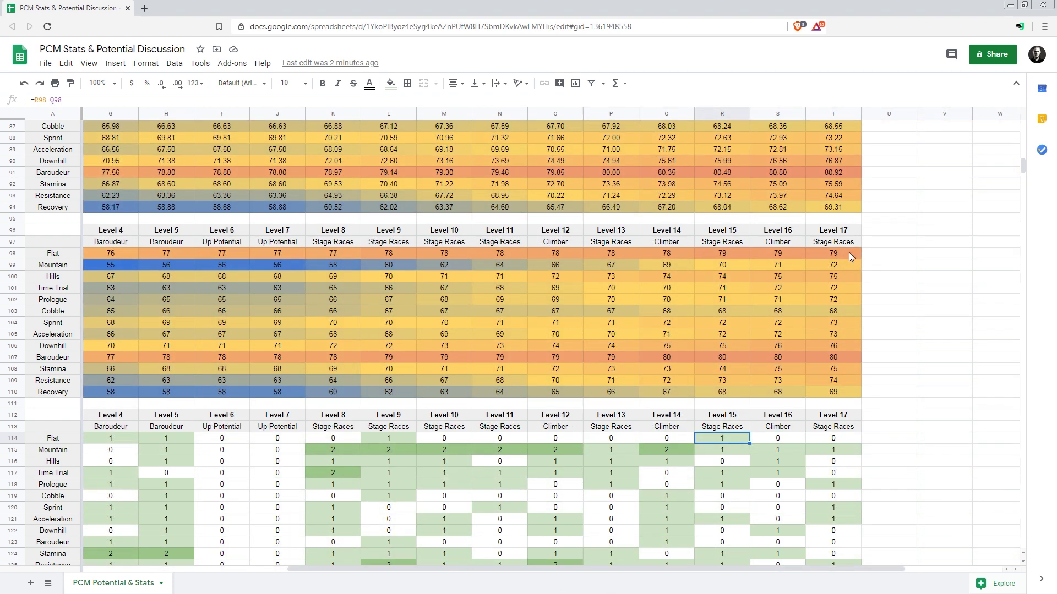
pyautogui.click(847, 255)
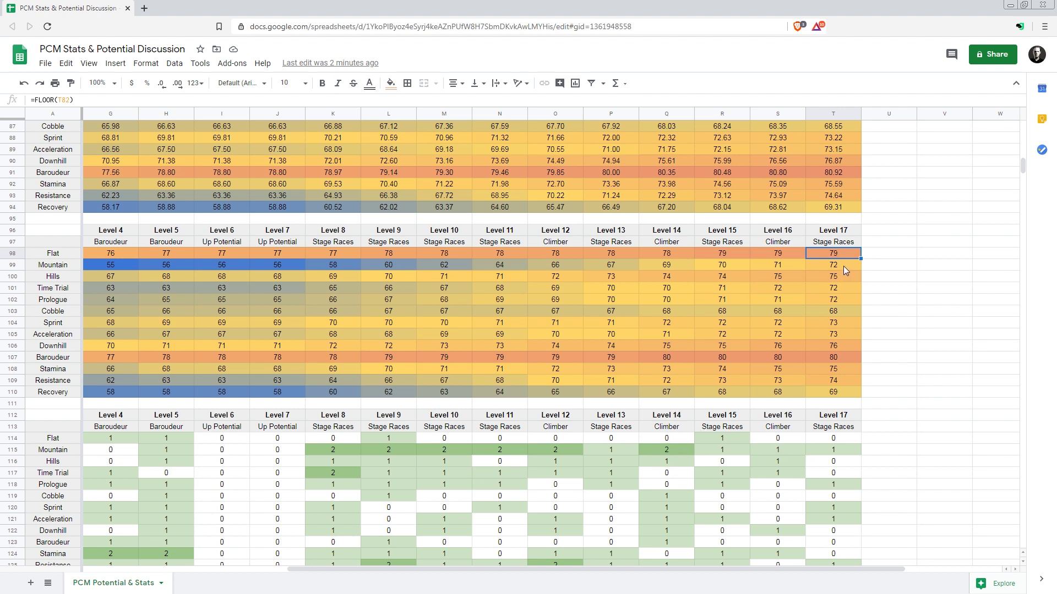
pyautogui.click(835, 269)
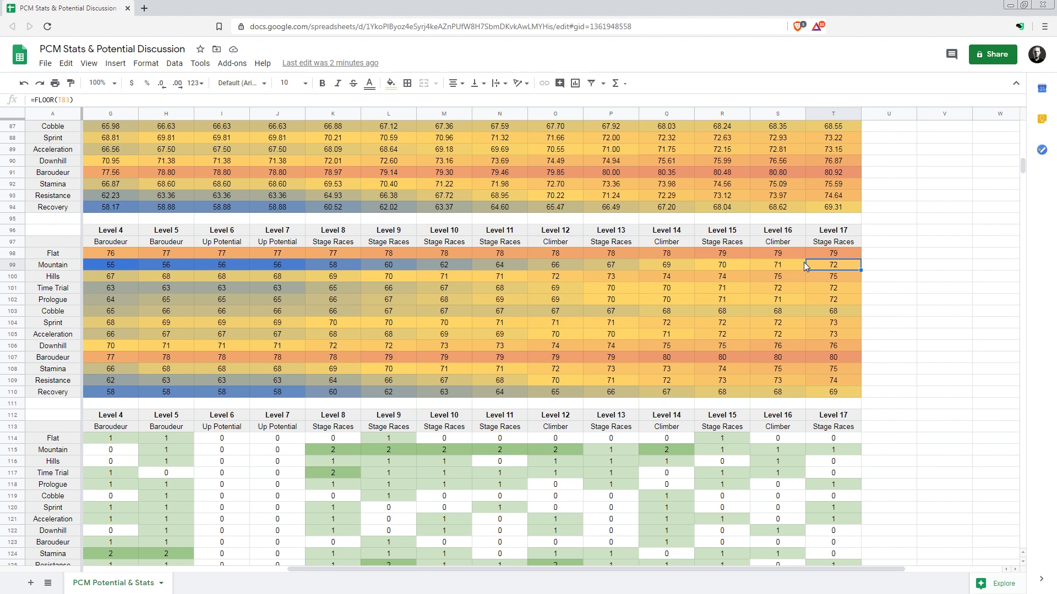
pyautogui.click(841, 283)
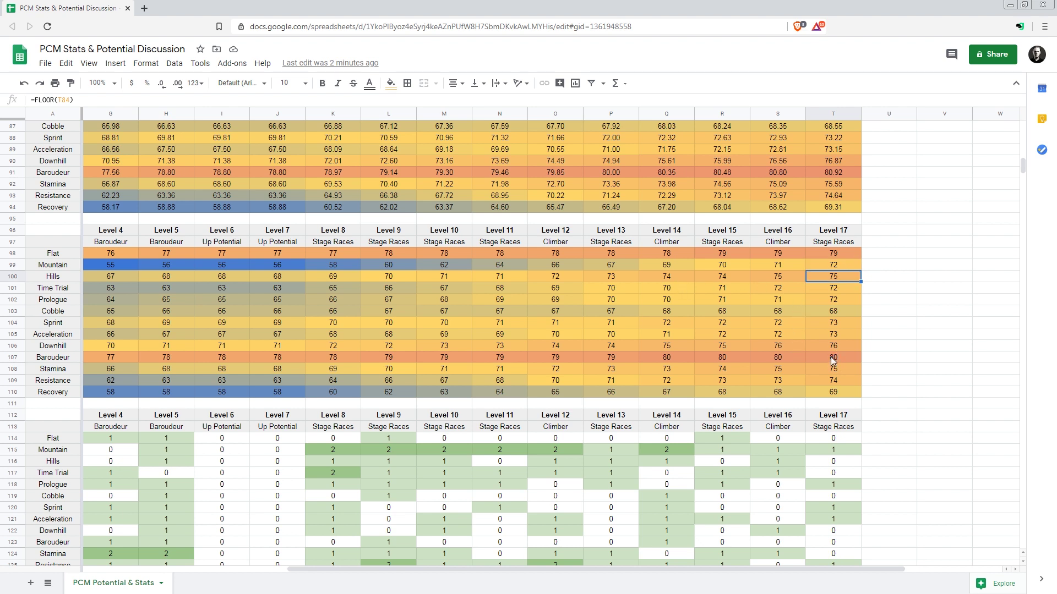
pyautogui.moveTo(833, 356); pyautogui.dragTo(717, 358)
pyautogui.click(714, 347)
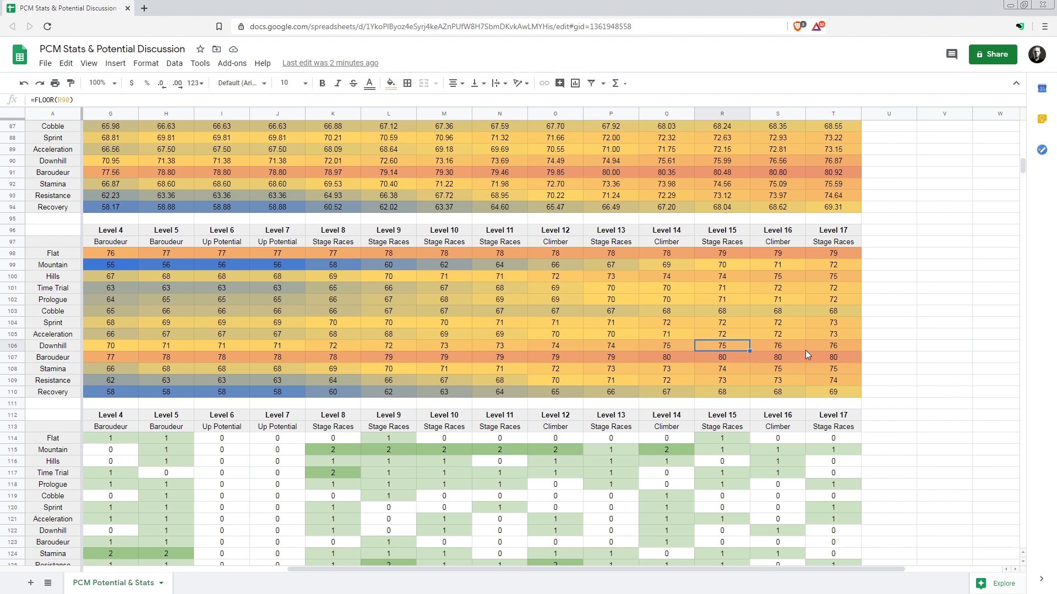
pyautogui.click(846, 348)
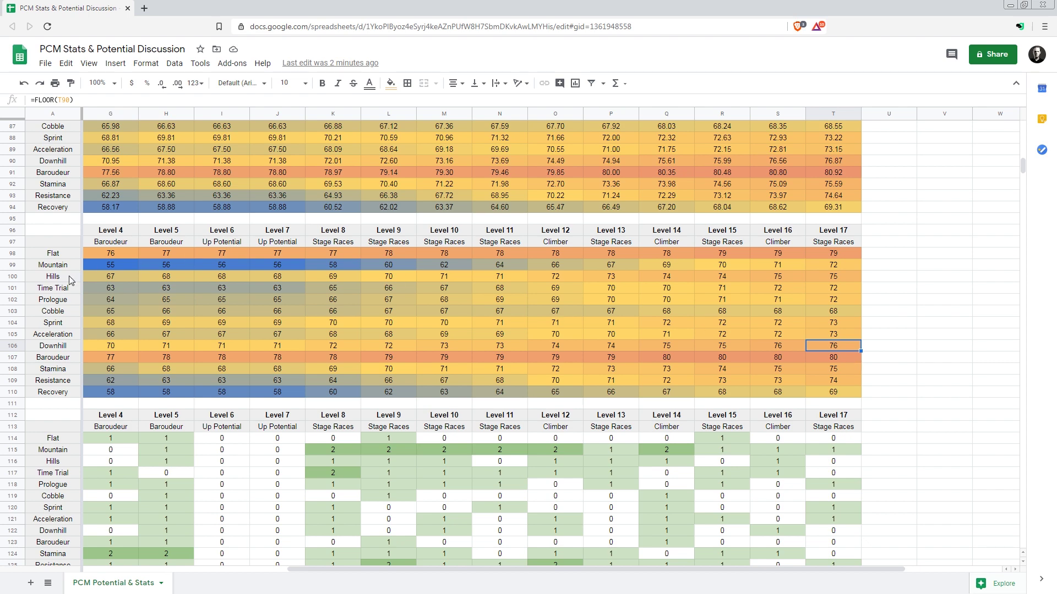
# - Trace the Mountain row of the rounded-down stats table from its start value through Level 17
pyautogui.click(107, 266)
pyautogui.hscroll(-3, 101, 263)
pyautogui.click(100, 263)
pyautogui.hscroll(-2, 101, 263)
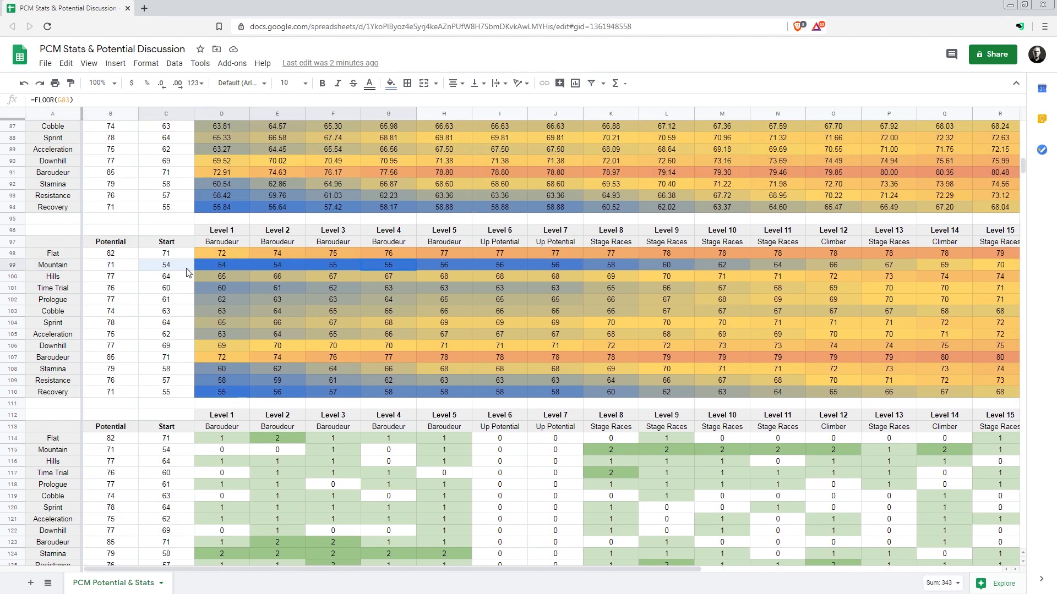
pyautogui.click(176, 267)
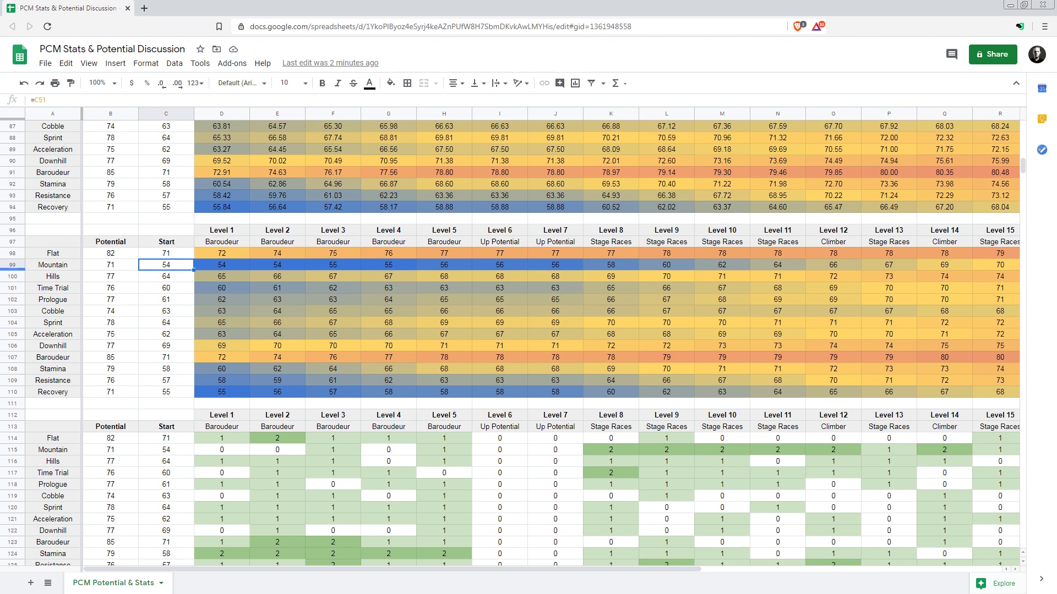
pyautogui.click(330, 265)
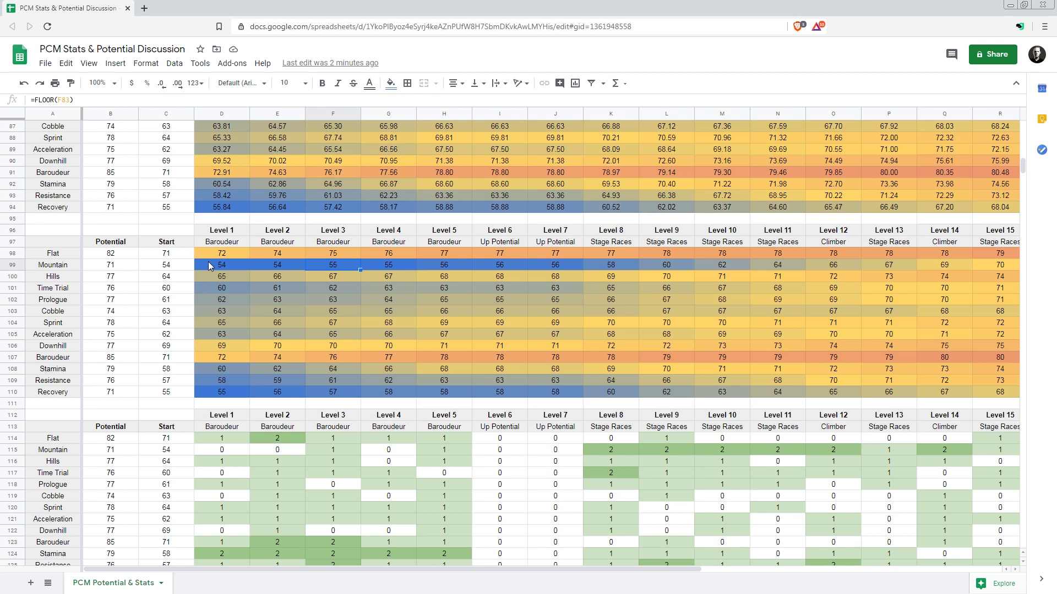
pyautogui.click(233, 262)
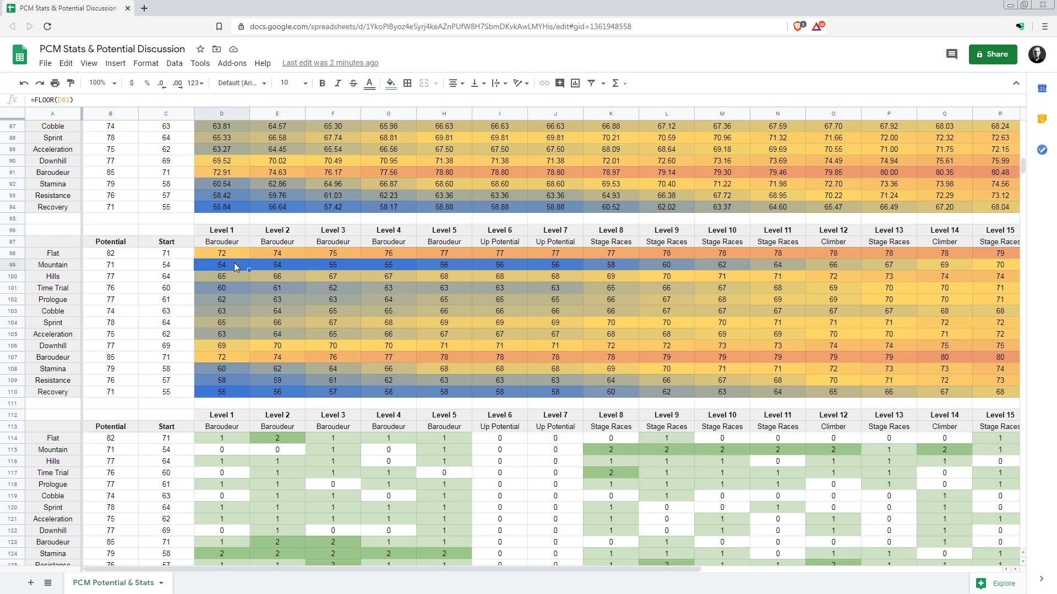
pyautogui.moveTo(272, 264); pyautogui.dragTo(772, 284)
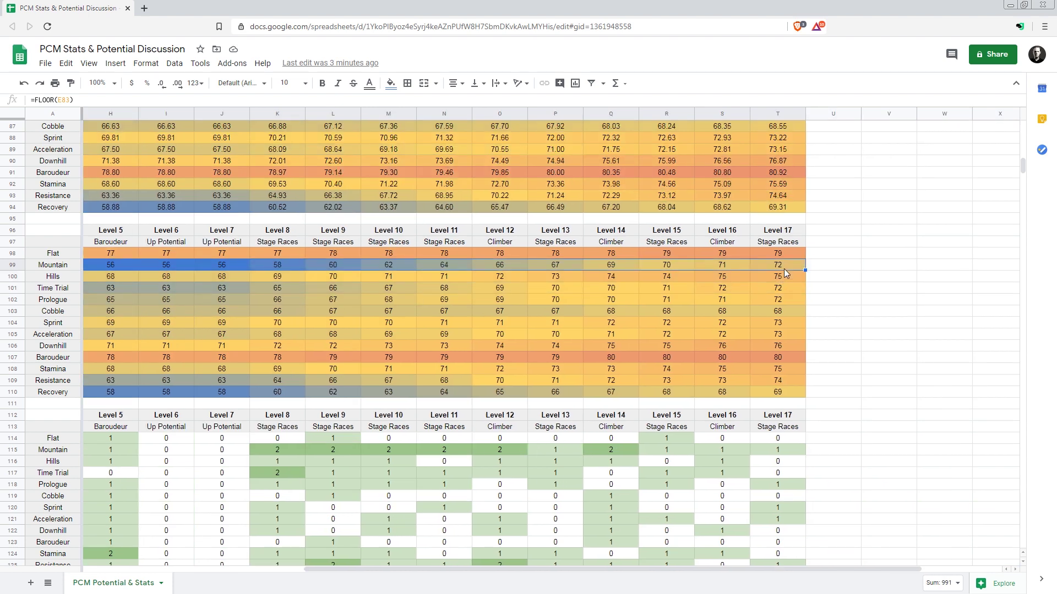
pyautogui.click(783, 269)
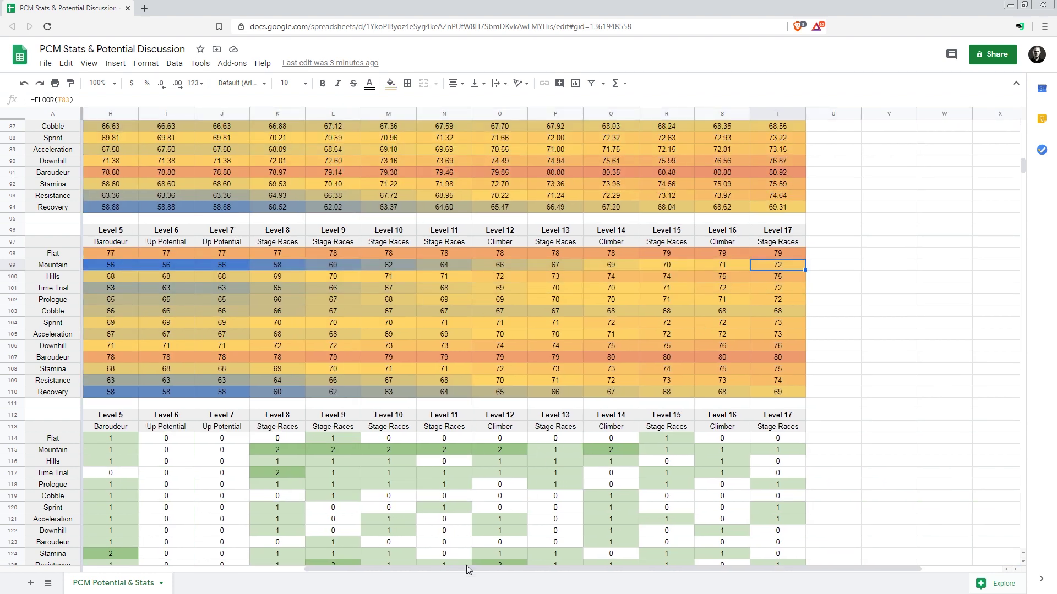
# - Compare the Level 6 and Level 7 potential adjustments with the rounded-down stats across the levels
pyautogui.moveTo(467, 568); pyautogui.dragTo(245, 570)
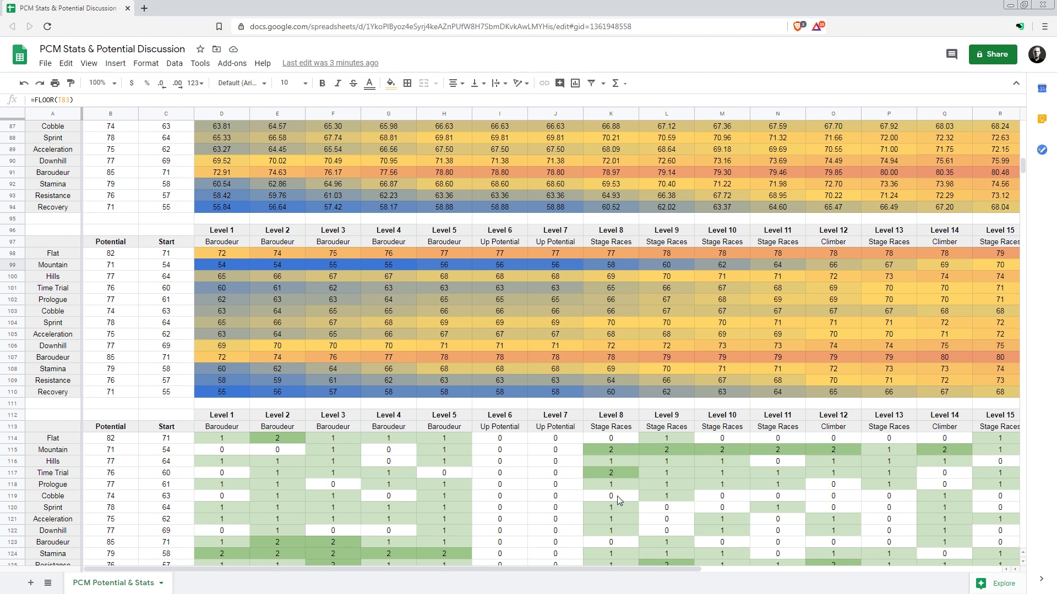
pyautogui.moveTo(285, 569); pyautogui.dragTo(517, 567)
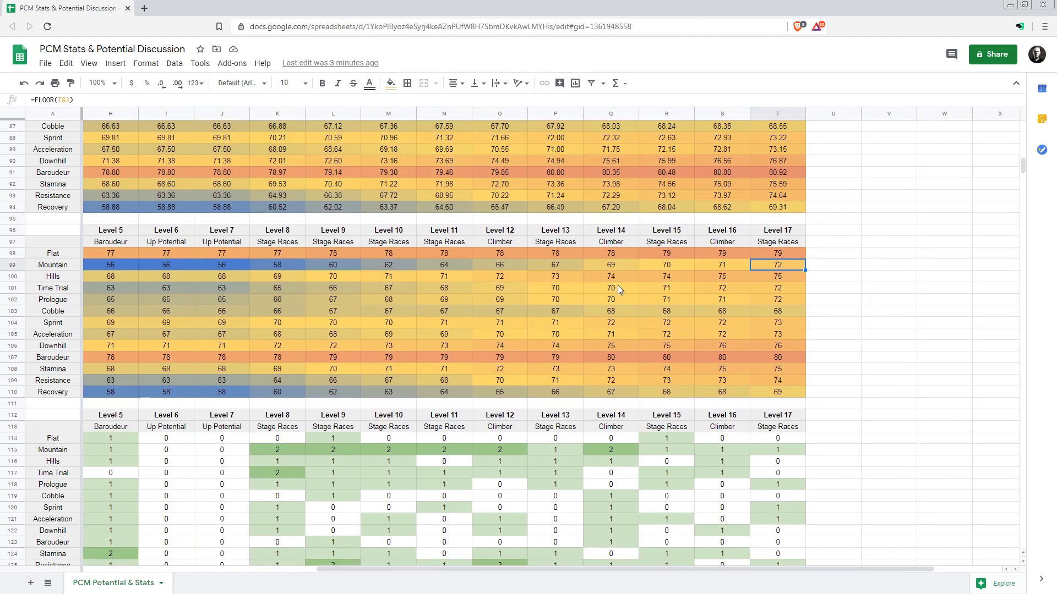
pyautogui.scroll(12, 615, 289)
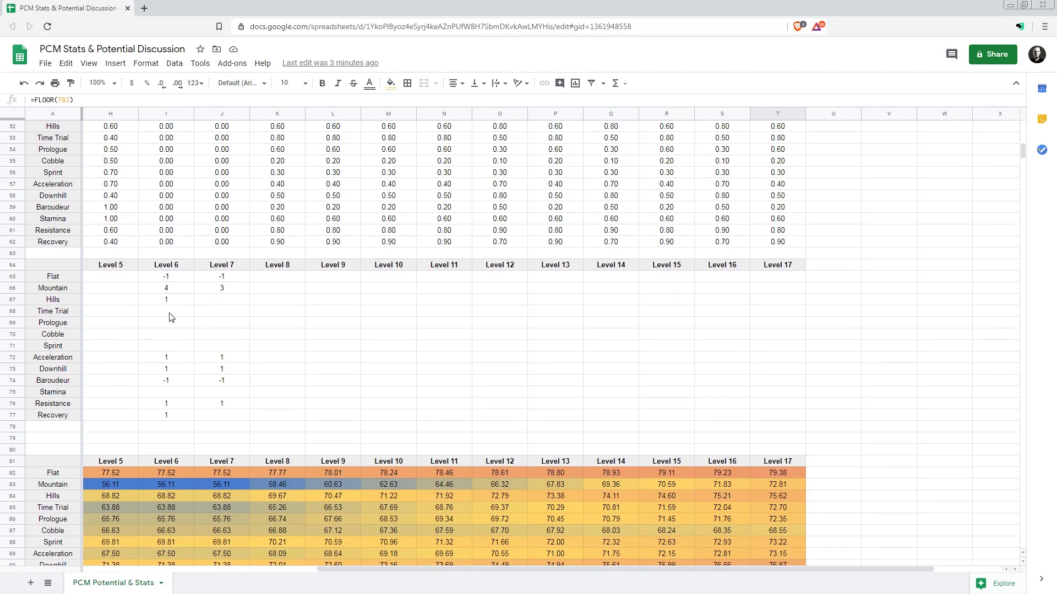
pyautogui.scroll(-3, 260, 321)
pyautogui.scroll(2, 259, 318)
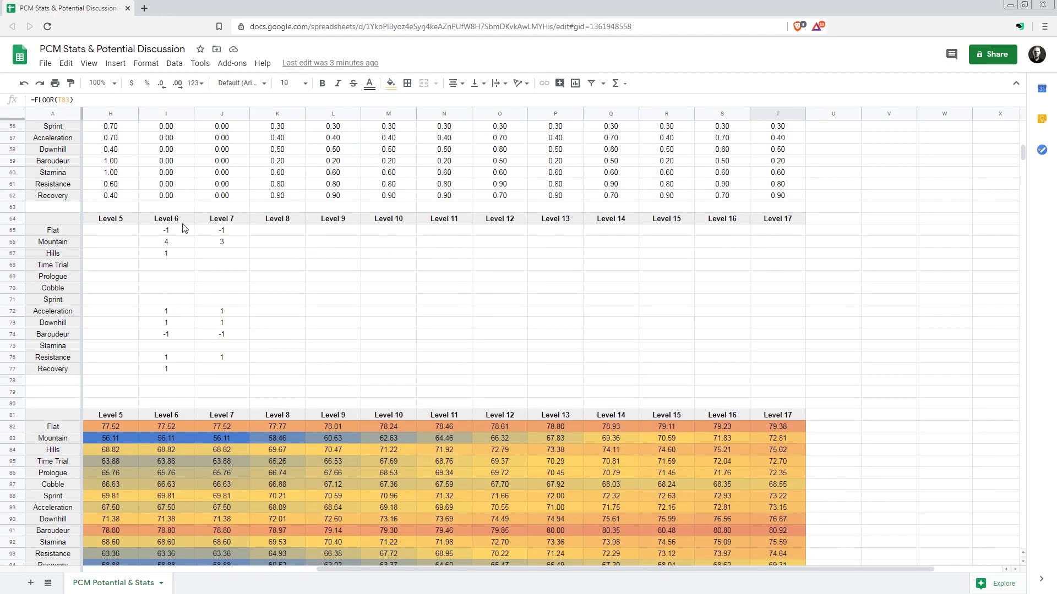
pyautogui.scroll(-8, 611, 431)
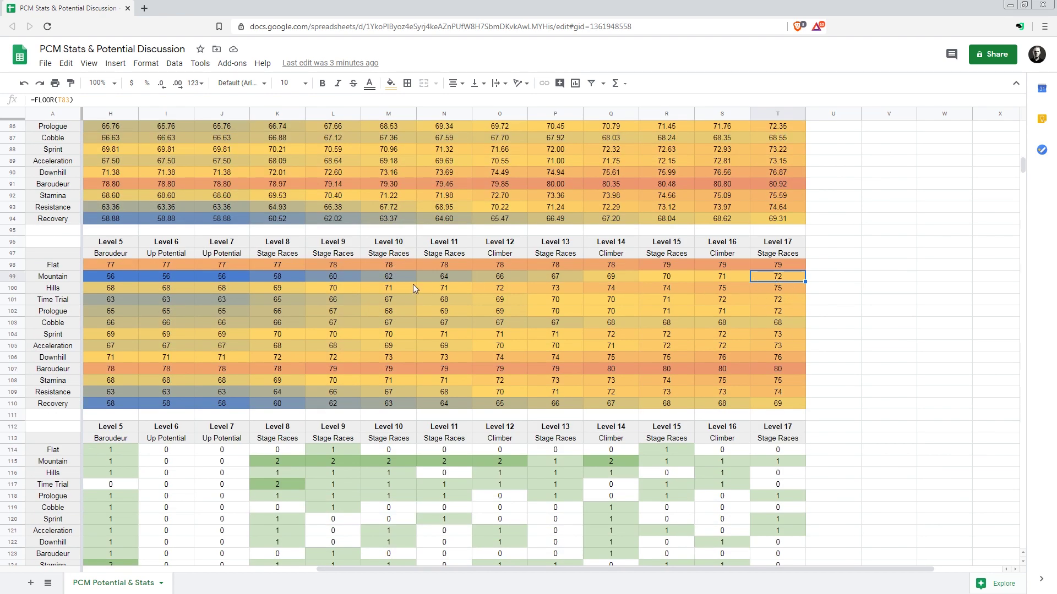
# - Review the per-level gains for Mountain from Level 8 to Level 14 and for Resistance from Level 8 to Level 13
pyautogui.scroll(-3, 585, 400)
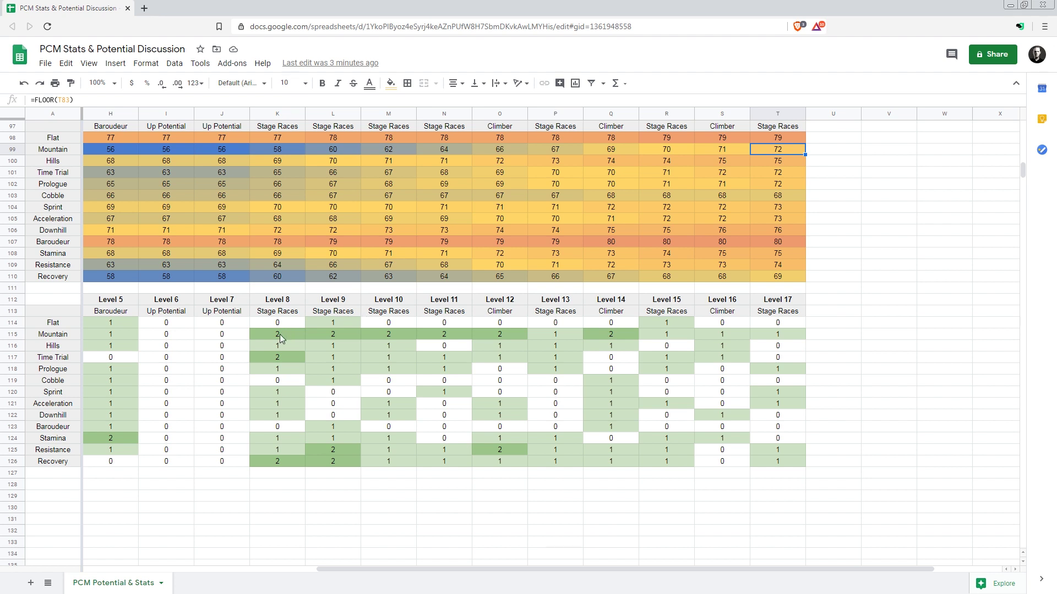
pyautogui.moveTo(280, 334); pyautogui.dragTo(621, 332)
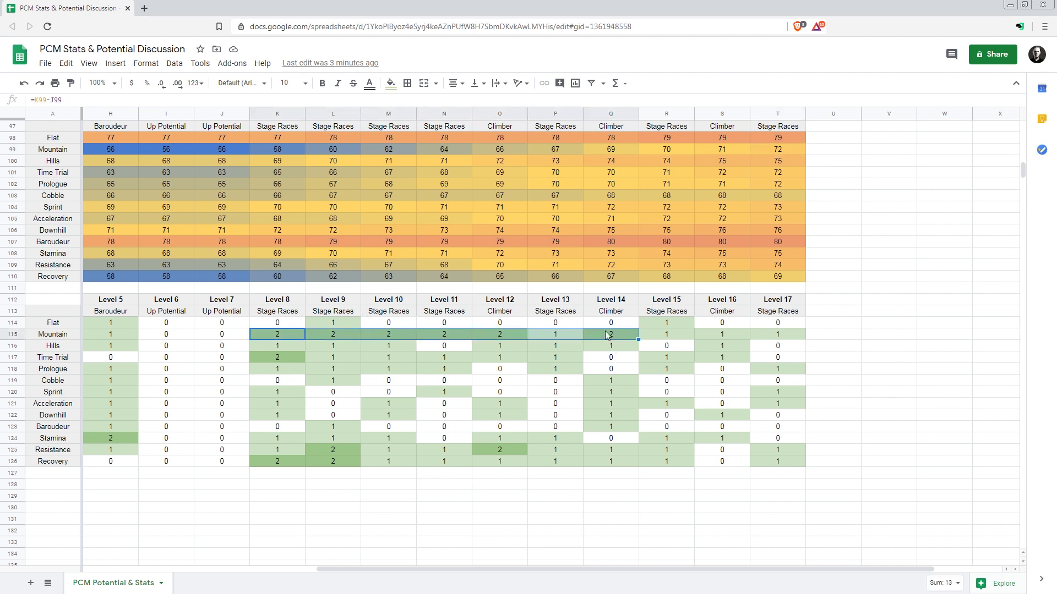
pyautogui.moveTo(279, 451); pyautogui.dragTo(554, 450)
# - Check the Level 17 values for Resistance and Recovery in the rounded-down stats table
pyautogui.scroll(2, 742, 375)
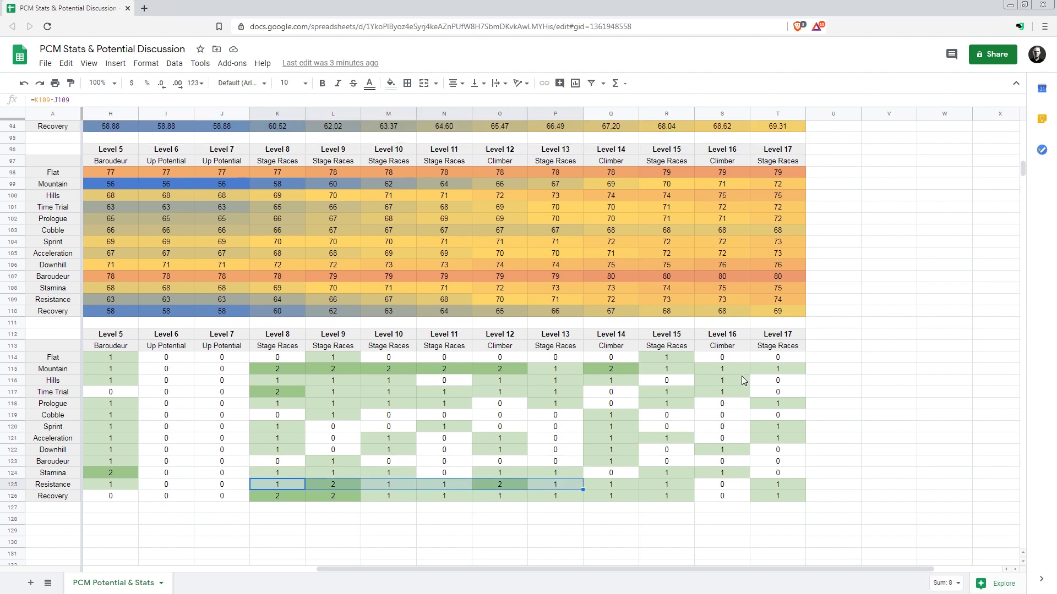
pyautogui.click(788, 333)
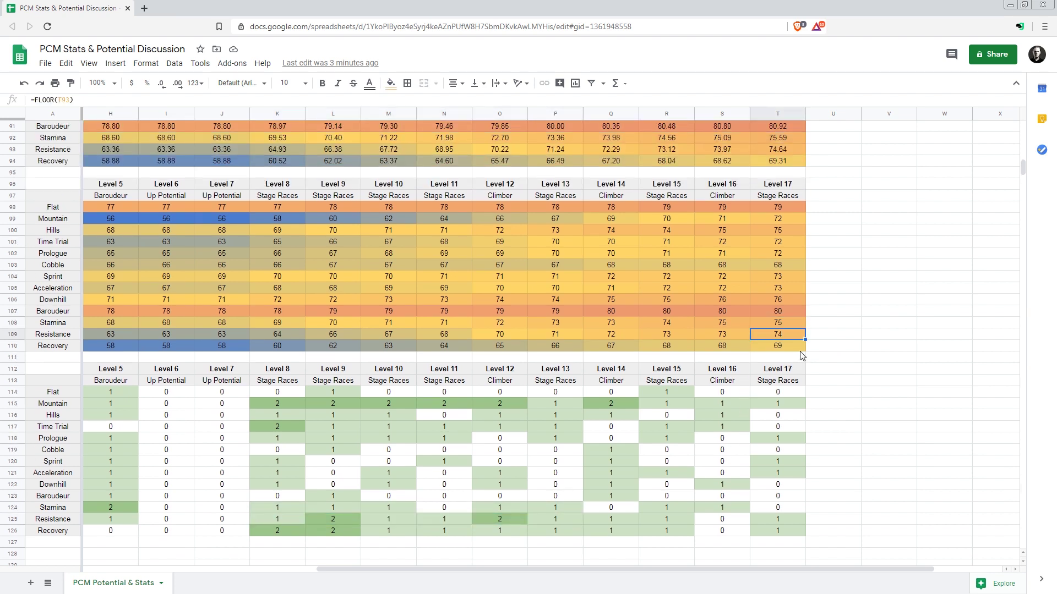
pyautogui.click(801, 345)
pyautogui.scroll(2, 804, 346)
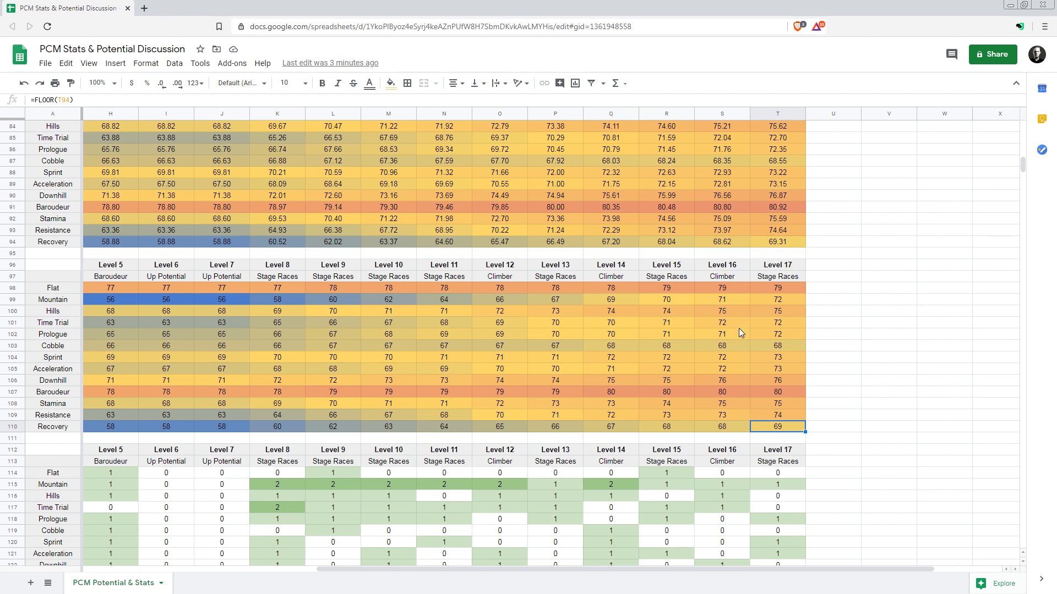
# - Review the exact and rounded-down stats from Level 1 onward, including Sprint at Level 2
pyautogui.moveTo(585, 568); pyautogui.dragTo(382, 575)
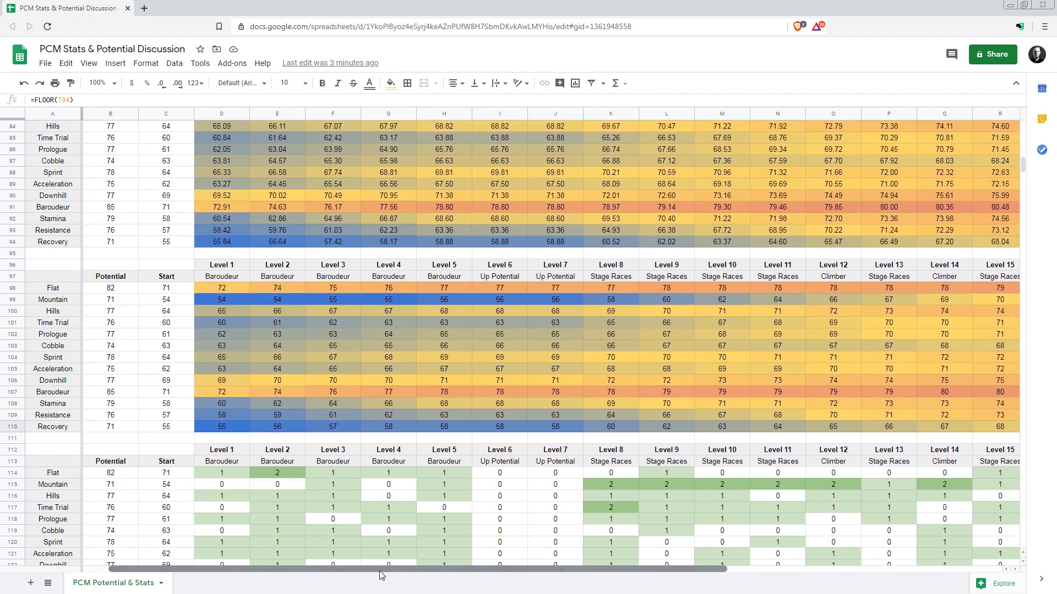
pyautogui.click(261, 358)
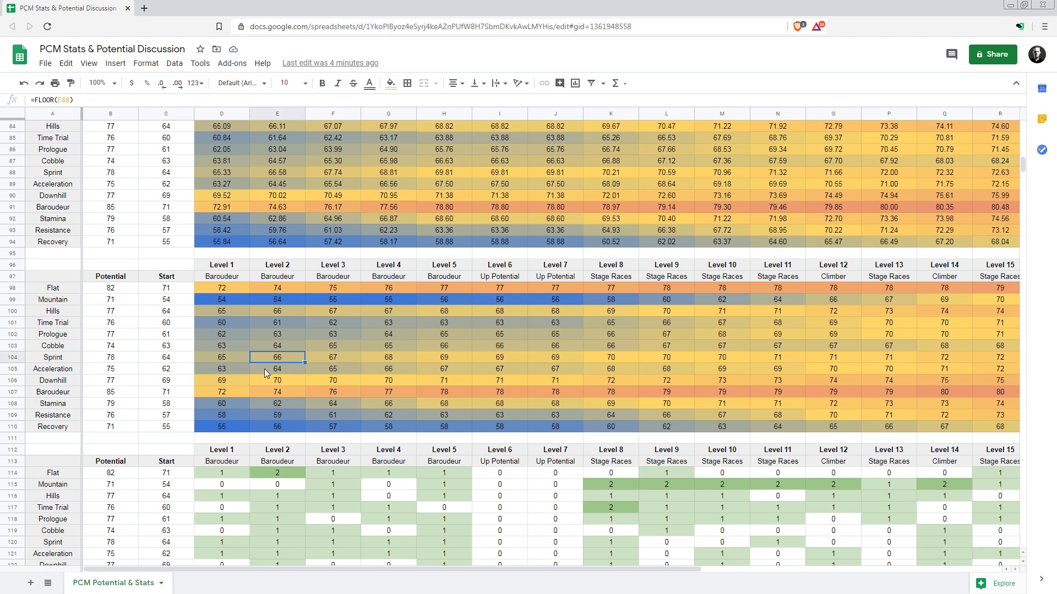
pyautogui.scroll(2, 262, 396)
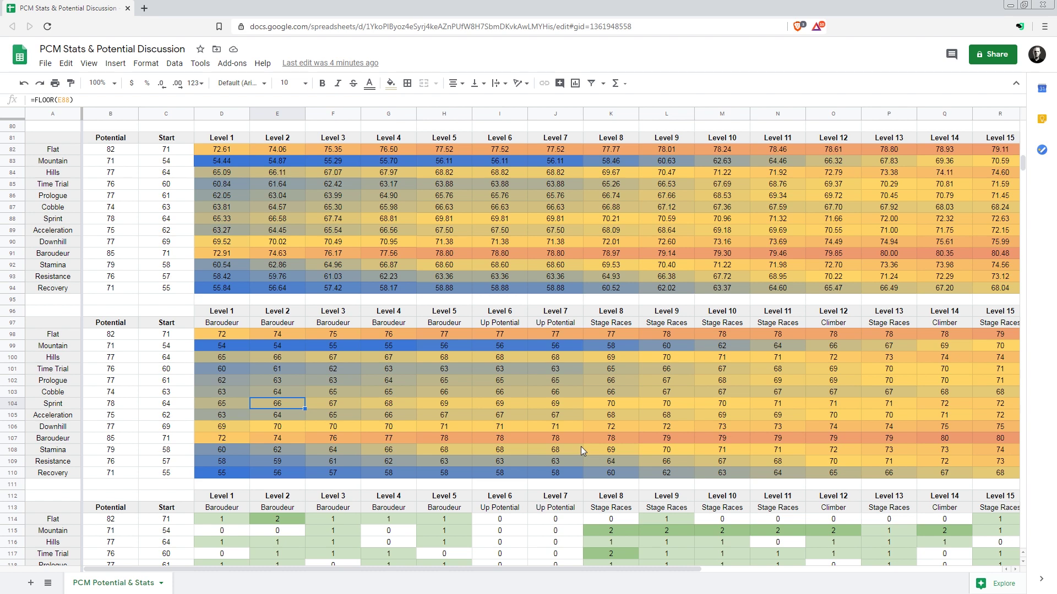
pyautogui.scroll(-2, 640, 438)
pyautogui.scroll(2, 642, 385)
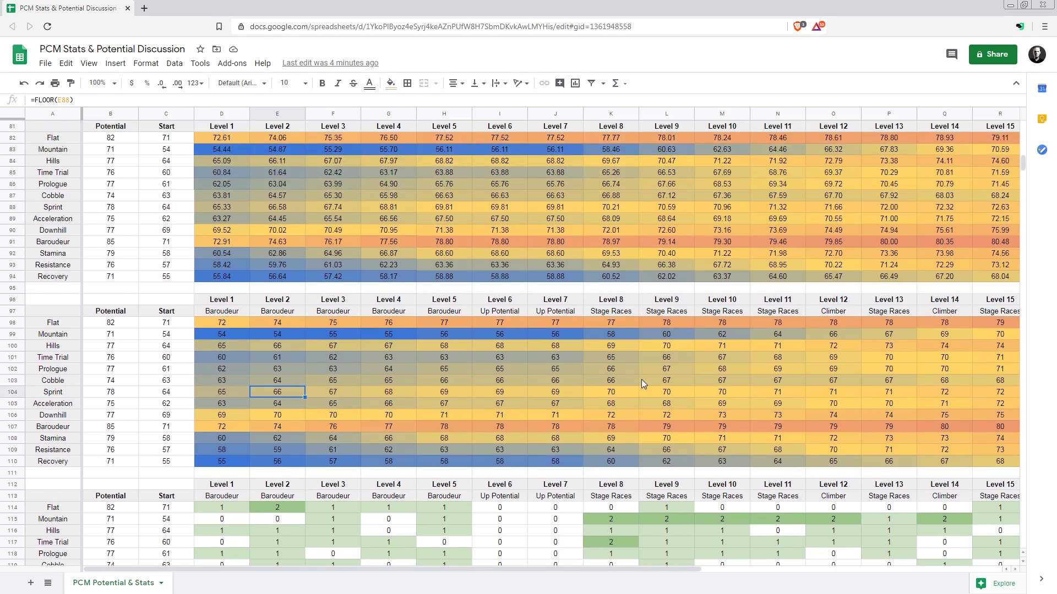
# - Examine the Level 17 column of the rounded-down stats table from Flat through Recovery
pyautogui.moveTo(494, 569); pyautogui.dragTo(795, 565)
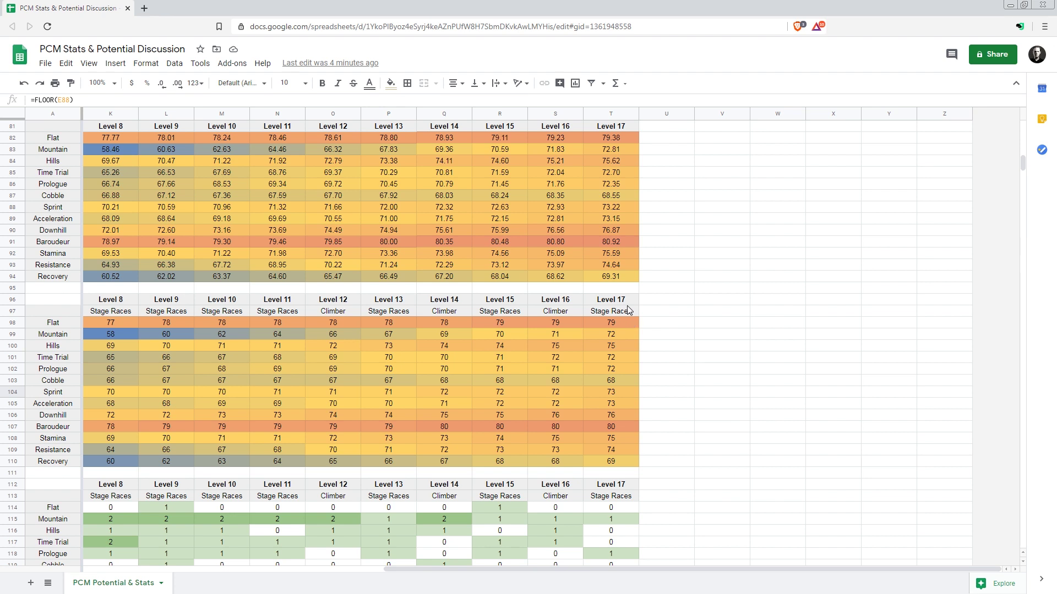
pyautogui.moveTo(622, 300); pyautogui.dragTo(628, 458)
pyautogui.click(626, 460)
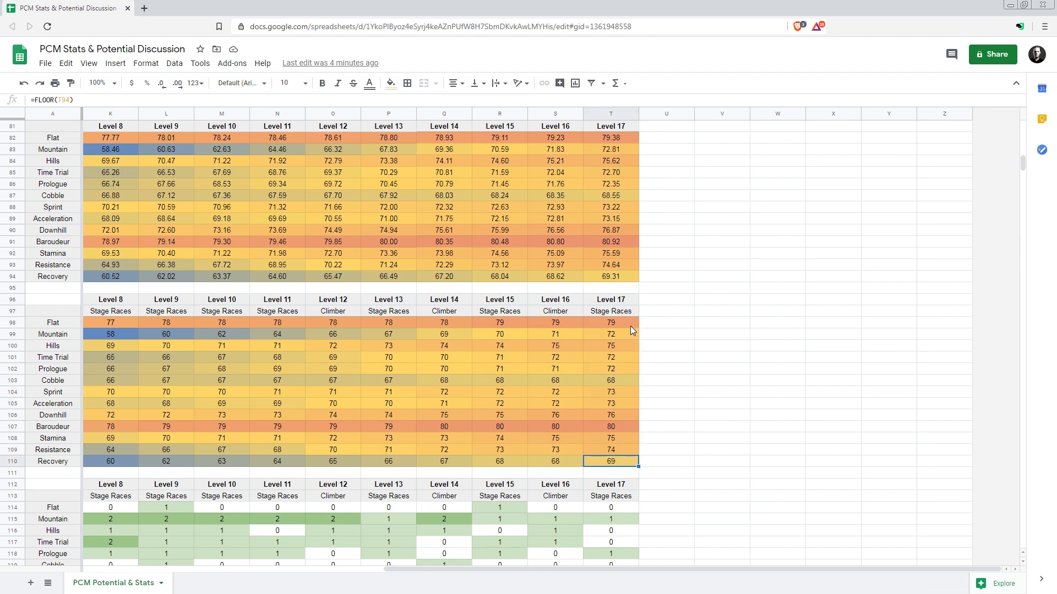
pyautogui.moveTo(630, 324); pyautogui.dragTo(635, 384)
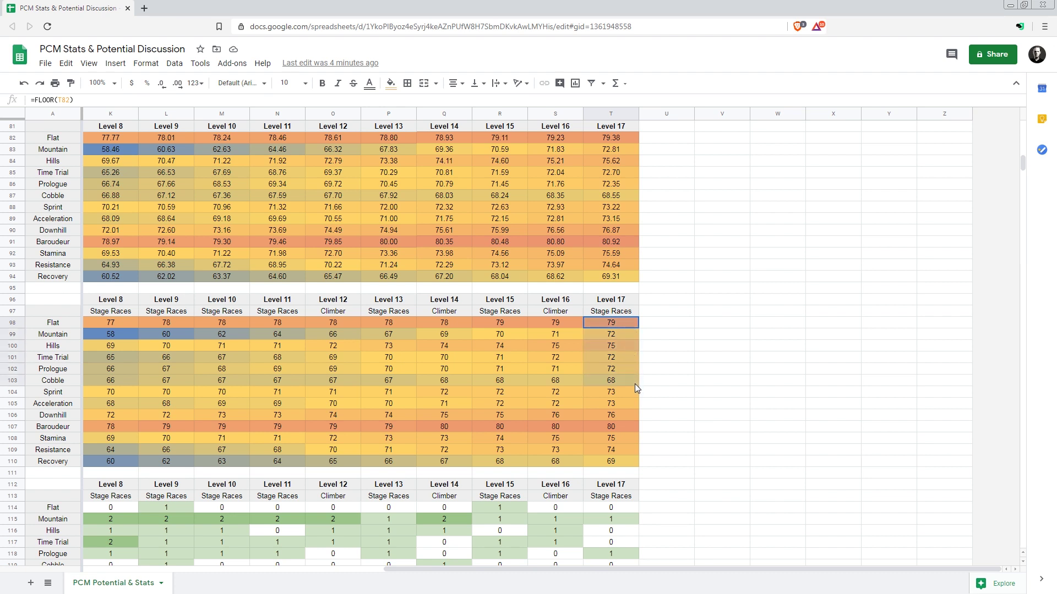
pyautogui.click(635, 384)
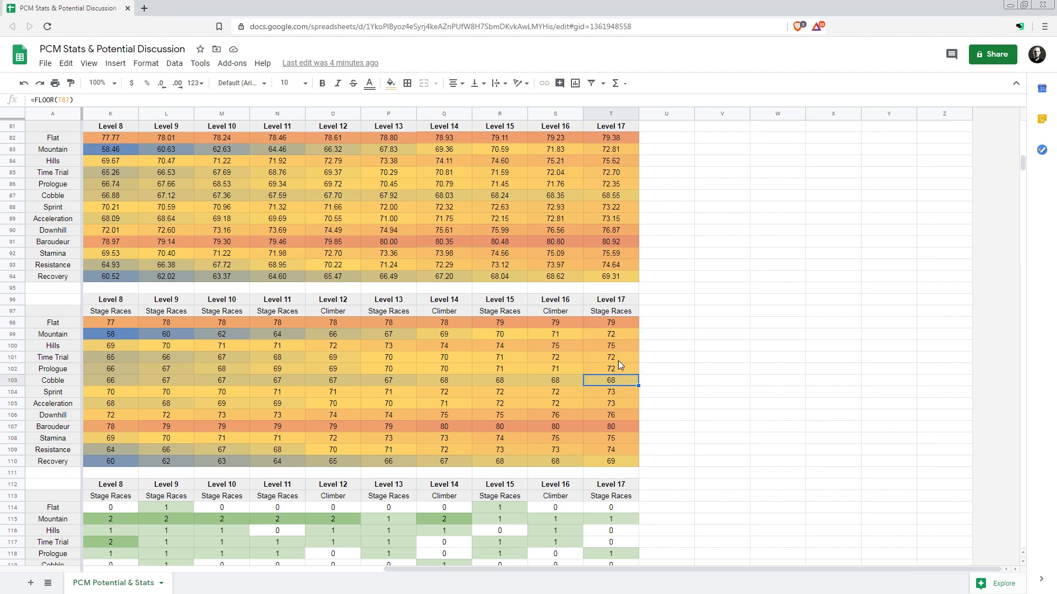
pyautogui.click(617, 325)
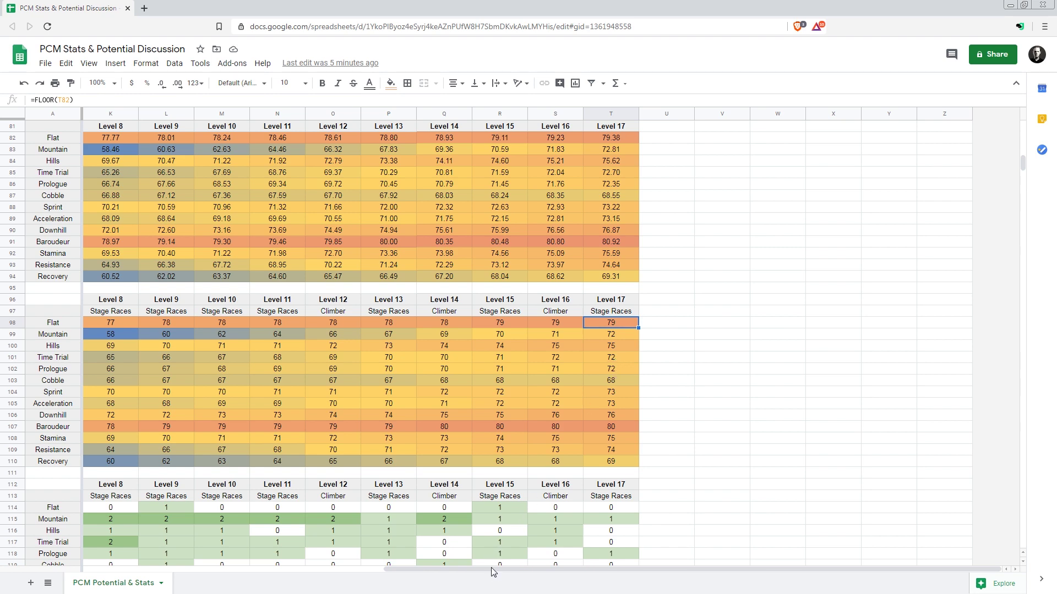
# - Examine the Level 6 and Level 7 Up Potential columns in the per-level gains table from Flat through Recovery
pyautogui.moveTo(493, 569); pyautogui.dragTo(421, 569)
pyautogui.scroll(-3, 268, 476)
pyautogui.moveTo(169, 381); pyautogui.dragTo(223, 523)
pyautogui.click(219, 522)
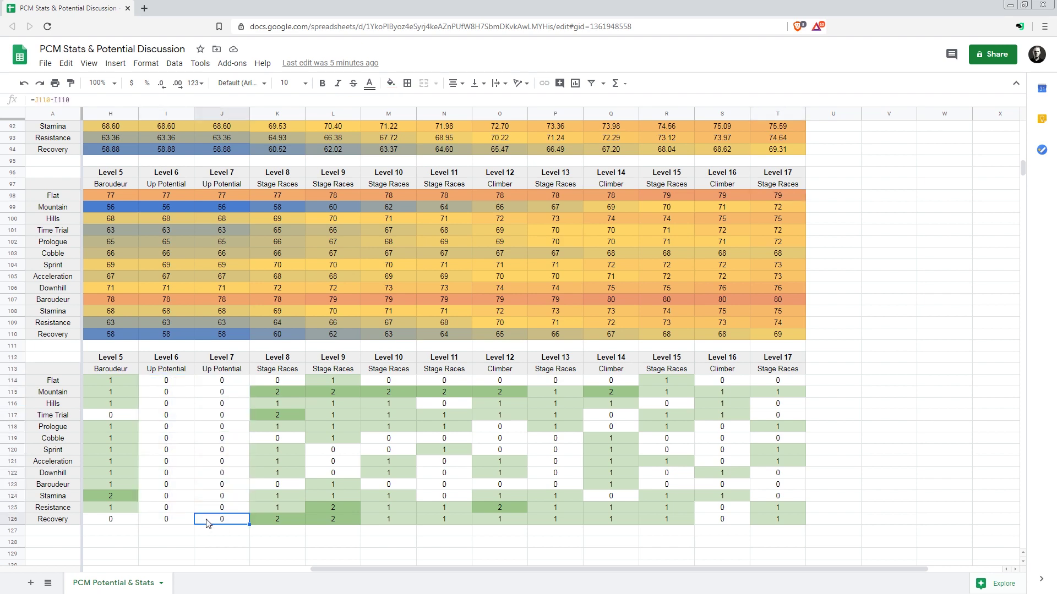
pyautogui.scroll(6, 326, 432)
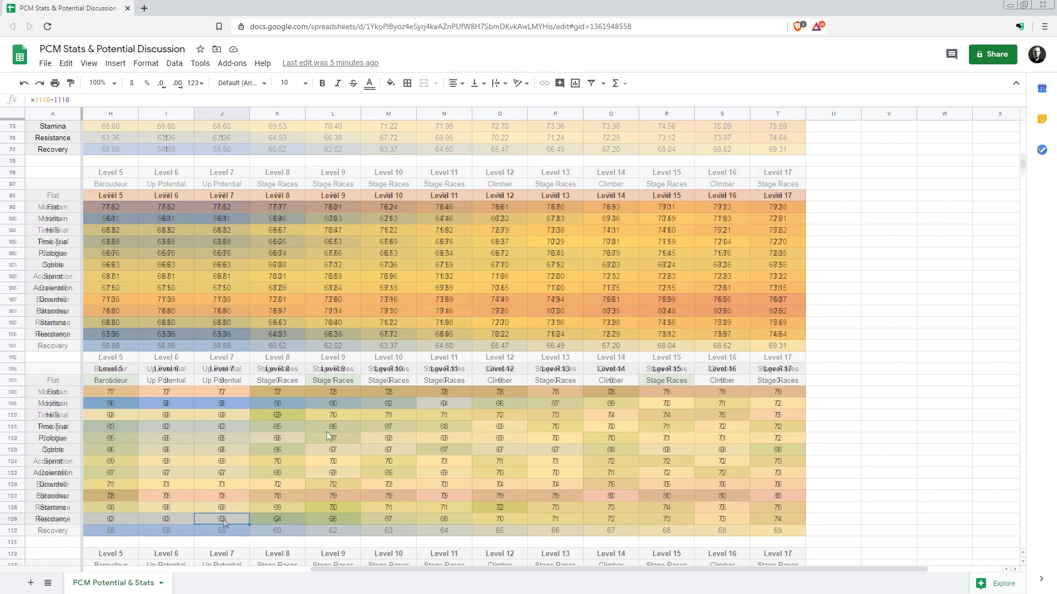
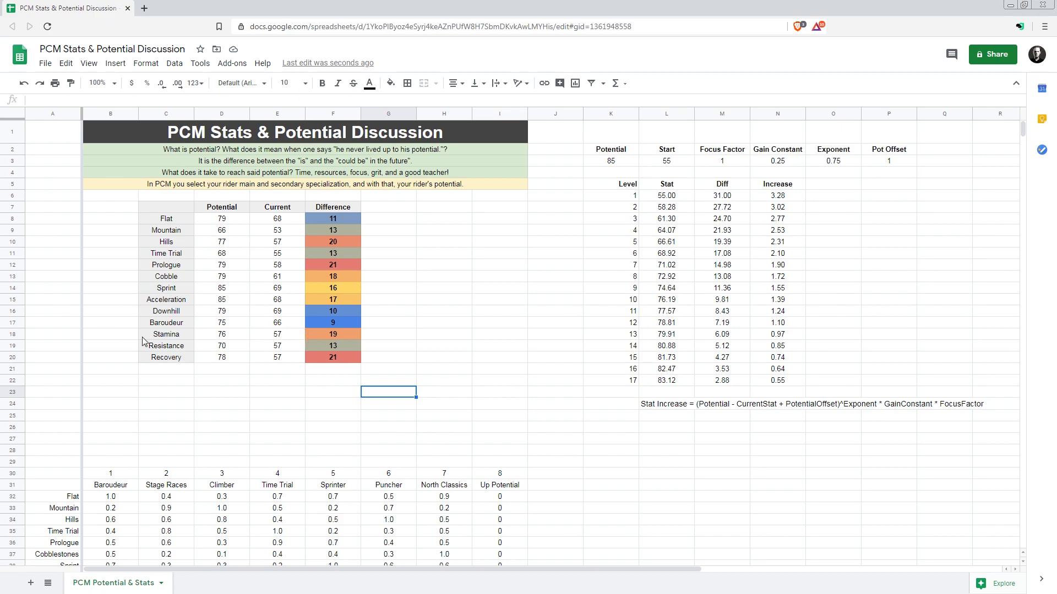
# - Review the new focus sequence of Sprinter, Baroudeur and Puncher, including the Puncher focus at Levels 15 to 17
pyautogui.scroll(-5, 308, 374)
pyautogui.scroll(-3, 308, 405)
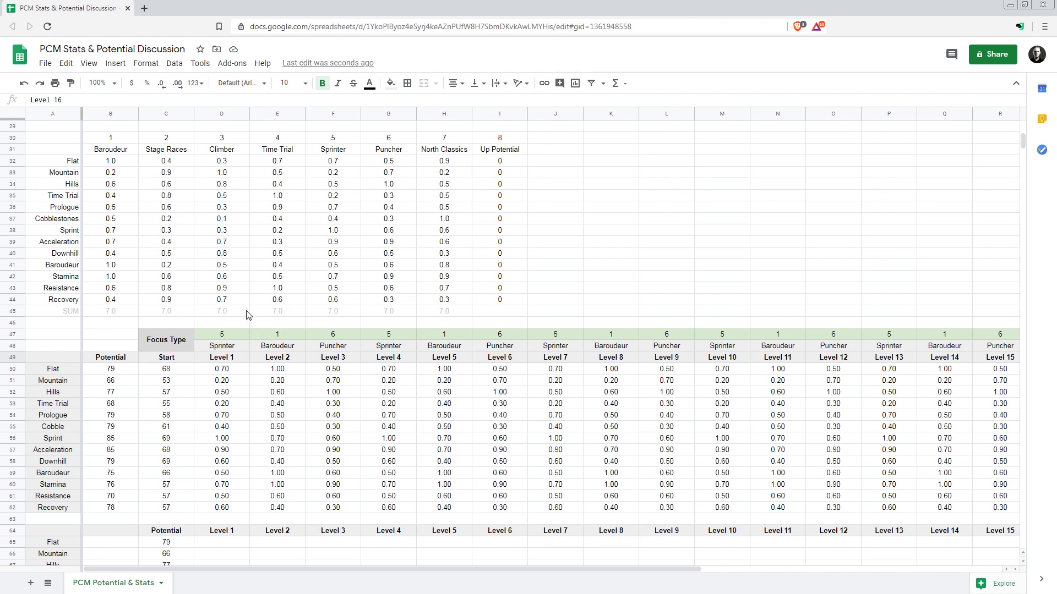
pyautogui.click(235, 344)
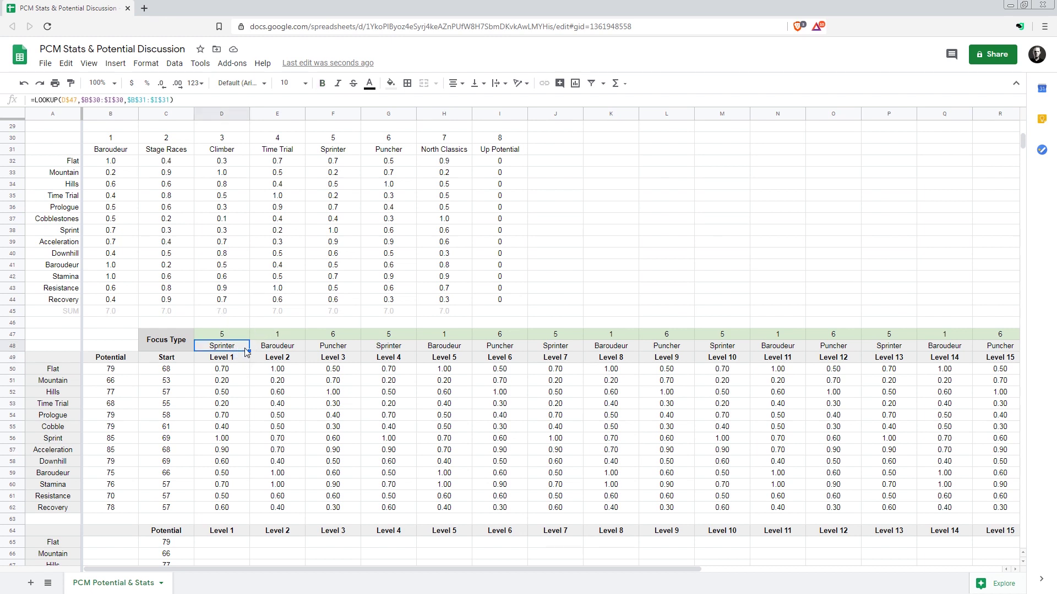
pyautogui.click(284, 349)
pyautogui.click(334, 350)
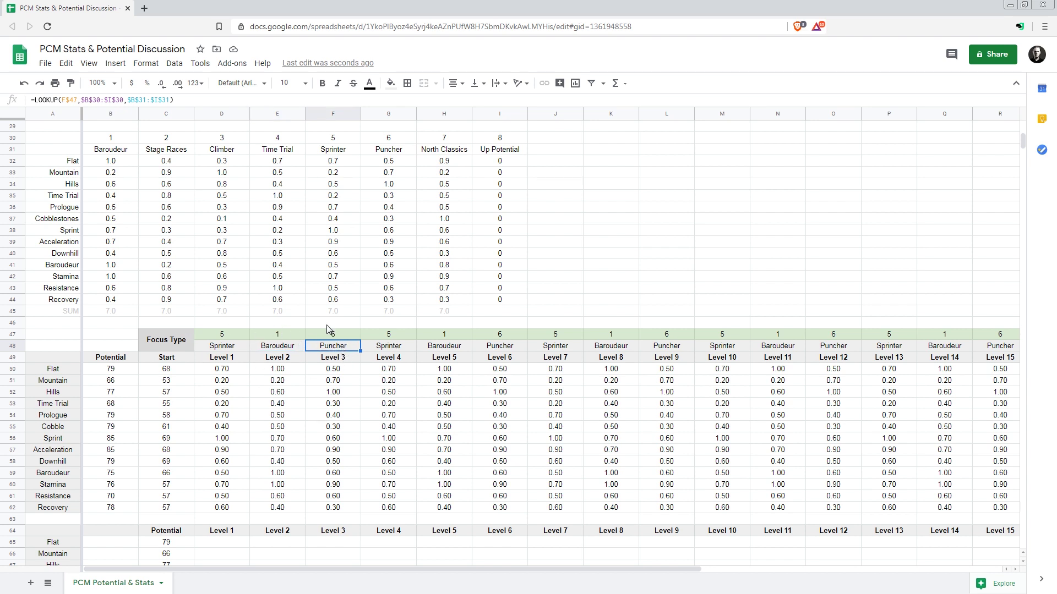
pyautogui.moveTo(307, 568); pyautogui.dragTo(517, 568)
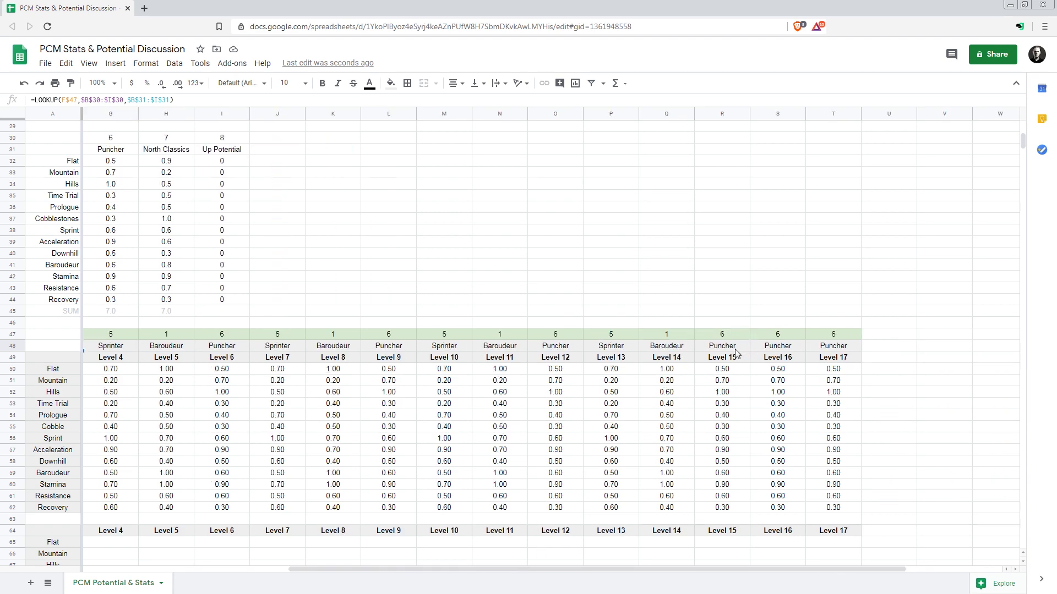
pyautogui.moveTo(736, 349); pyautogui.dragTo(814, 350)
# - Check the start values for Mountain, Hills and Time Trial in the new rider's rounded-down stats table
pyautogui.scroll(-15, 414, 502)
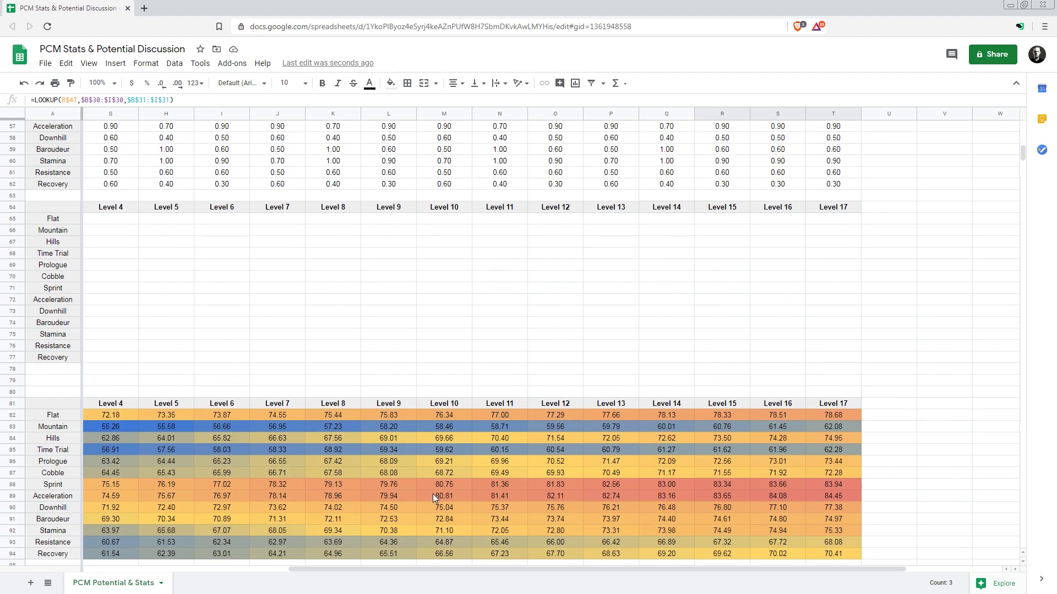
pyautogui.scroll(-3, 443, 512)
pyautogui.scroll(2, 444, 527)
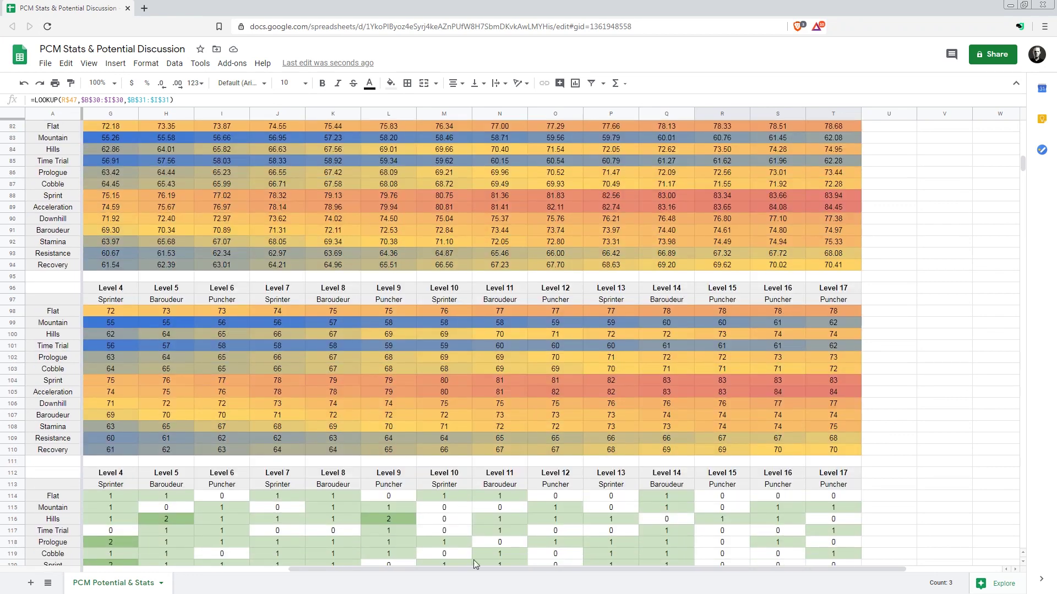
pyautogui.moveTo(469, 569); pyautogui.dragTo(286, 570)
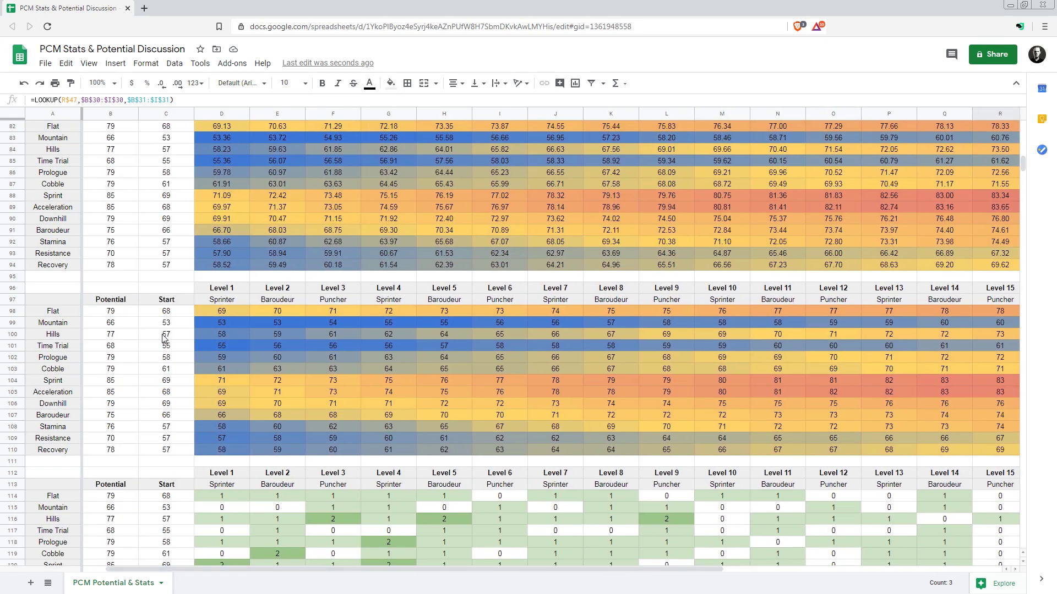
pyautogui.click(181, 337)
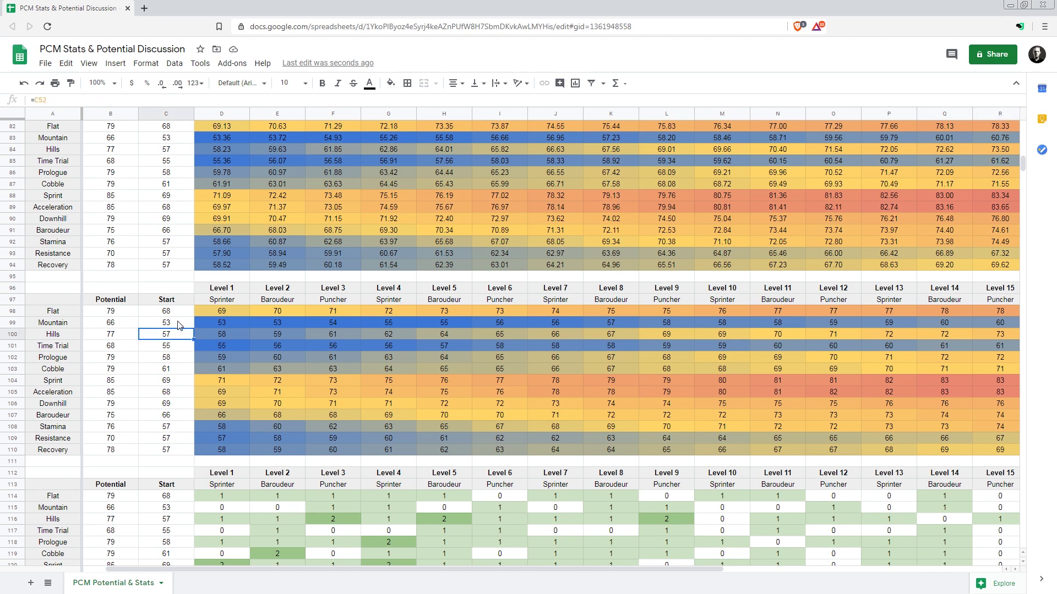
pyautogui.click(181, 325)
pyautogui.click(180, 337)
pyautogui.click(178, 348)
pyautogui.click(180, 337)
# - Examine the Level 2 Baroudeur gains from Flat through Resistance in the per-level gains table
pyautogui.scroll(-3, 286, 518)
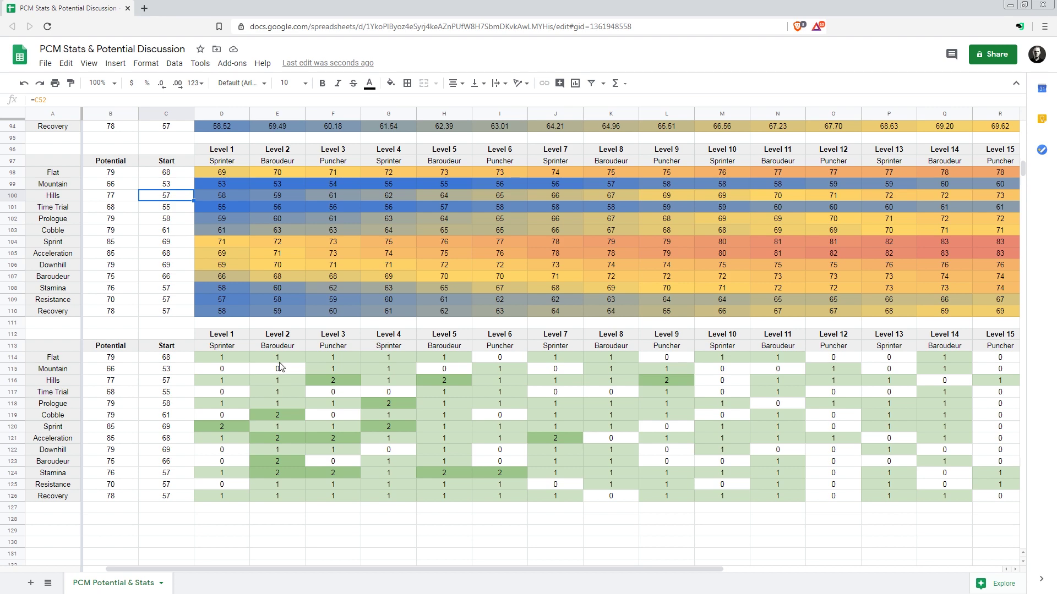
pyautogui.moveTo(279, 359); pyautogui.dragTo(302, 488)
pyautogui.click(302, 488)
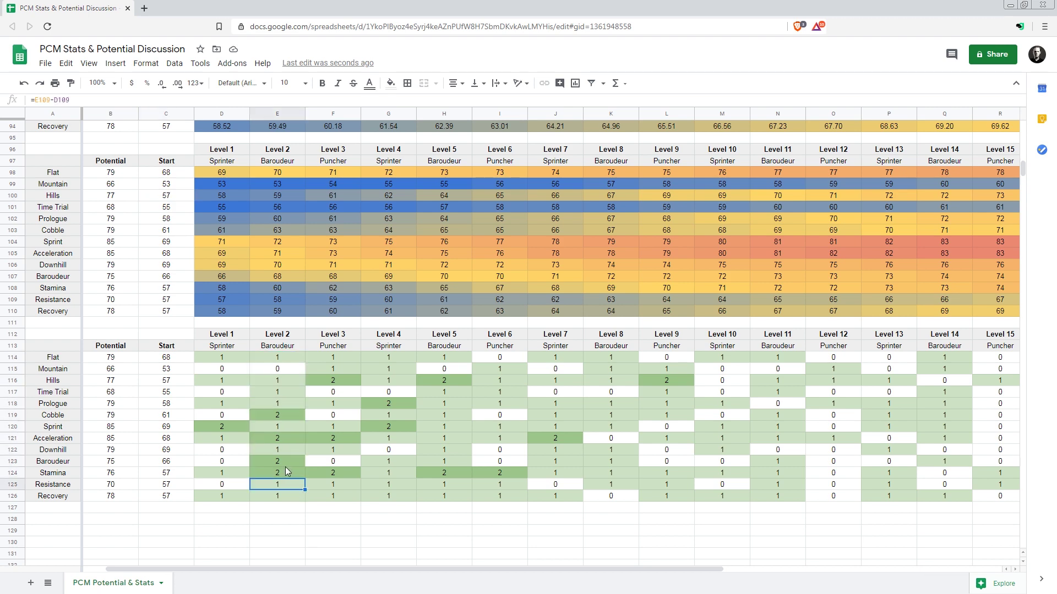
# - Compare the exact and rounded-down stats tables for the new rider from Level 1 through Level 16
pyautogui.scroll(3, 290, 470)
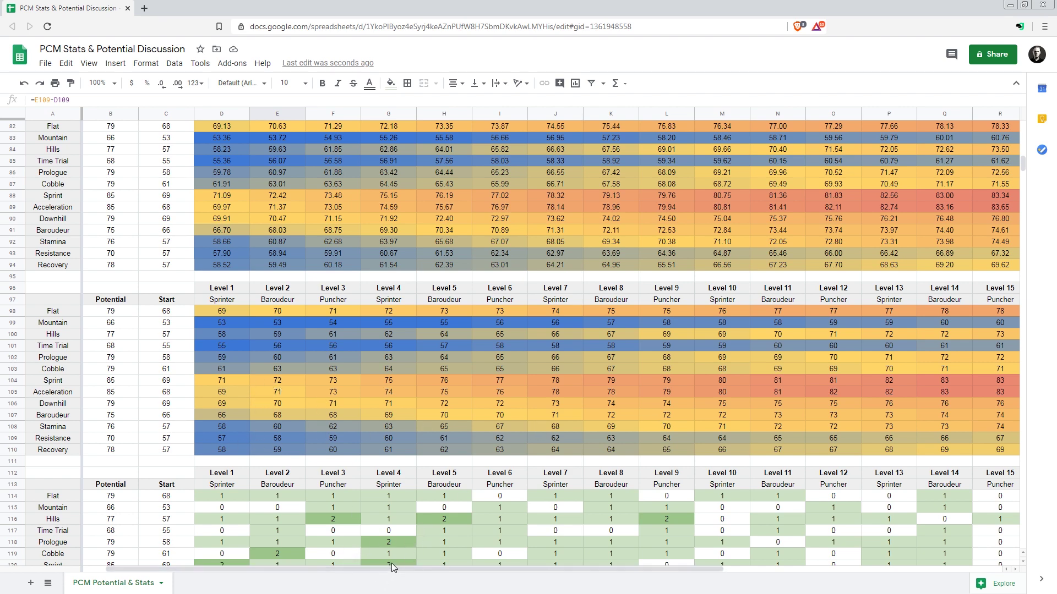
pyautogui.scroll(1, 333, 404)
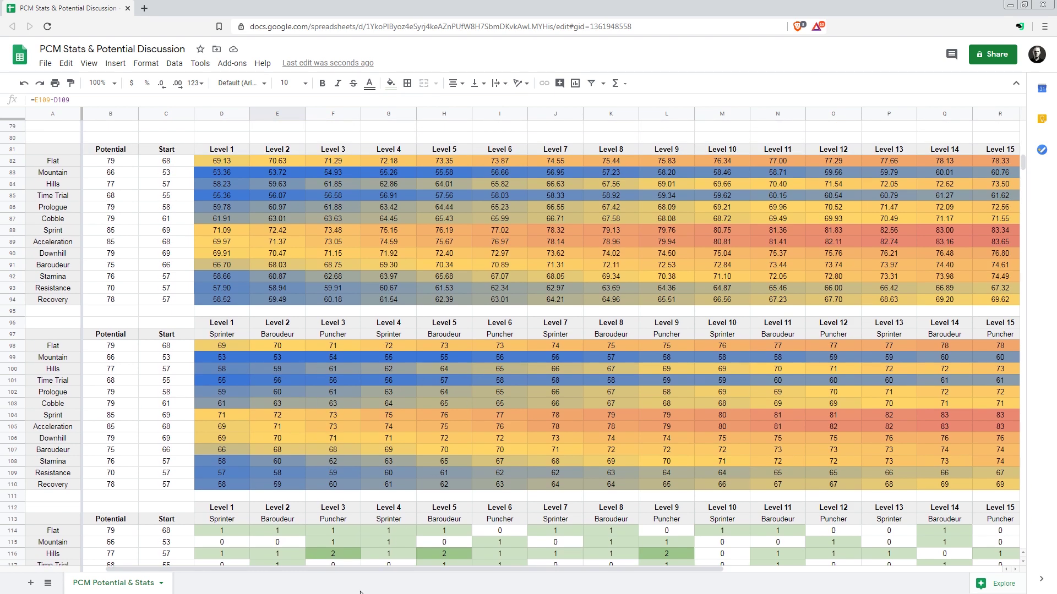
pyautogui.moveTo(361, 568); pyautogui.dragTo(417, 568)
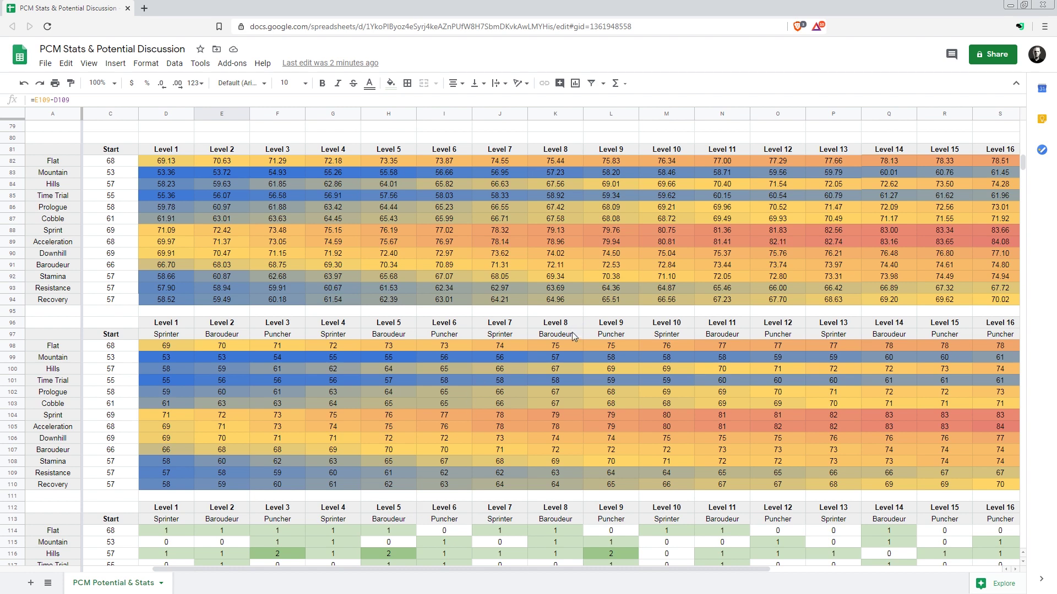
# - Examine the Level 9 Puncher values for Flat, Mountain and Hills in the rounded-down stats table
pyautogui.moveTo(605, 335); pyautogui.dragTo(609, 368)
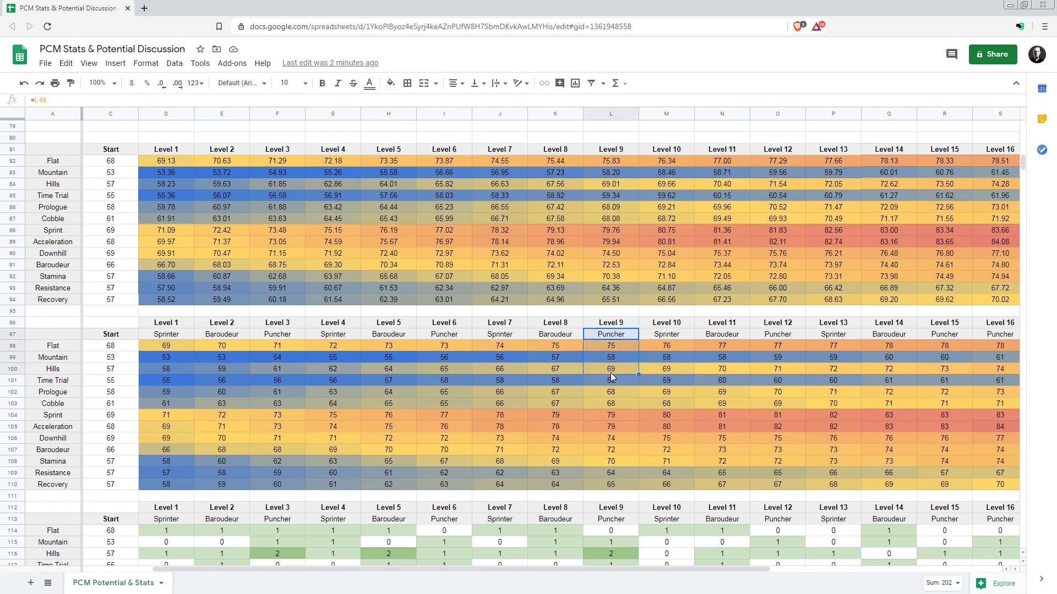
pyautogui.click(609, 368)
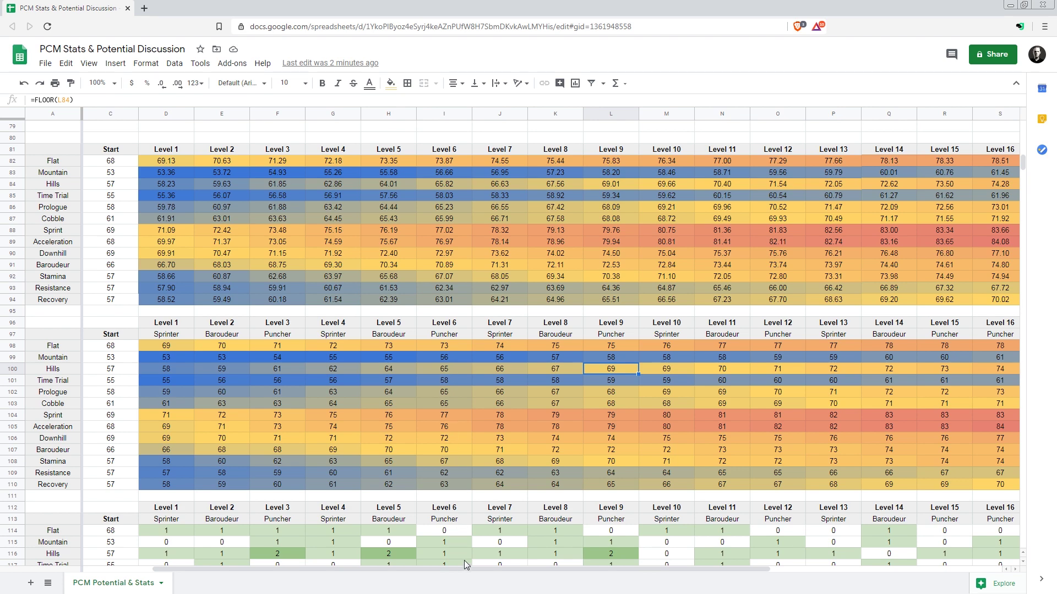
pyautogui.scroll(-1, 515, 482)
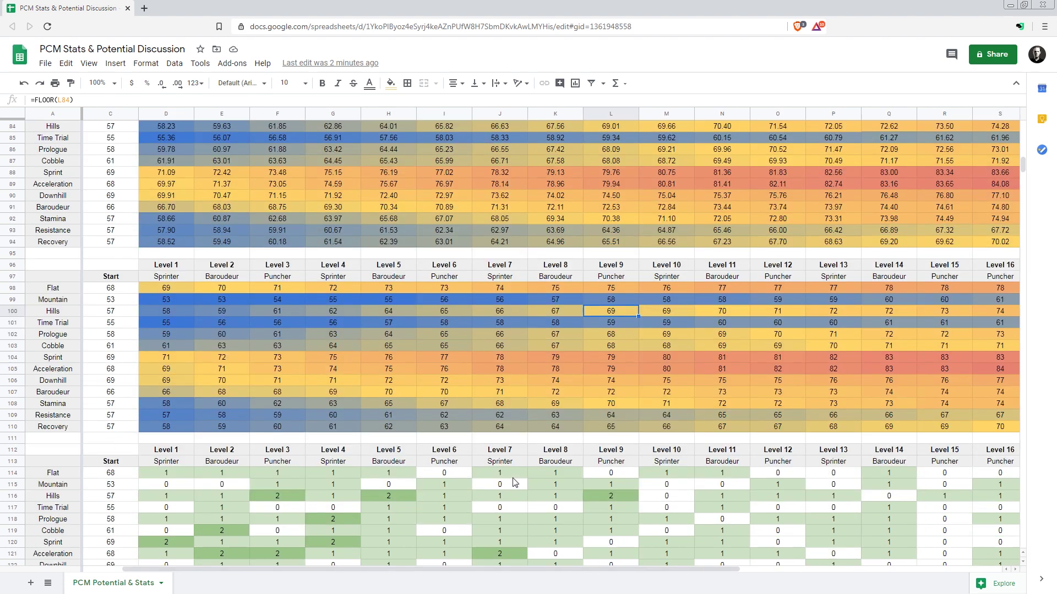
pyautogui.scroll(-1, 514, 482)
pyautogui.scroll(2, 616, 421)
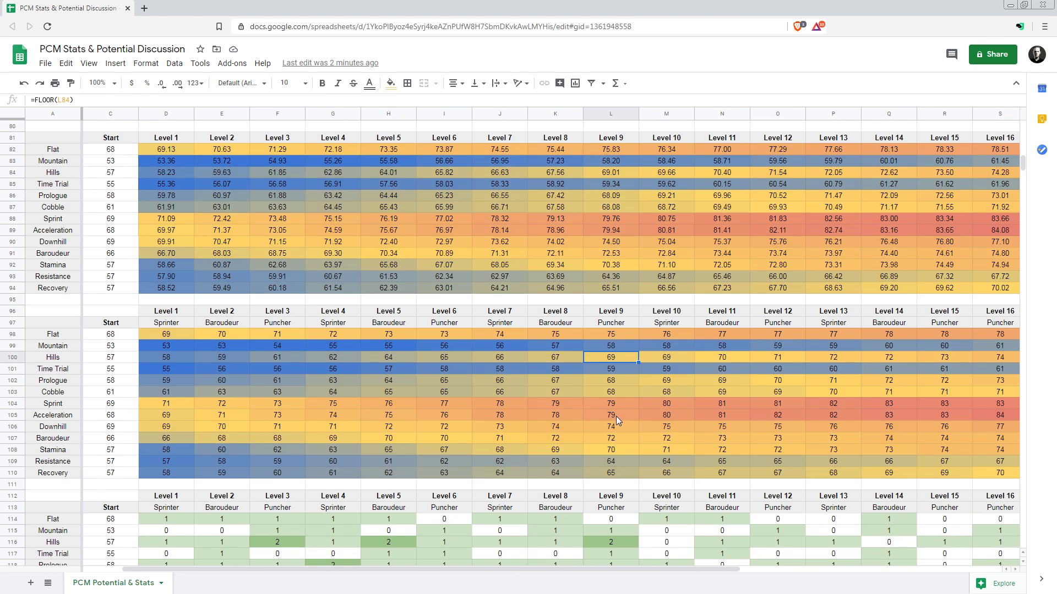
pyautogui.scroll(1, 616, 416)
# - Check the final Level 17 values for Flat, Mountain, Hills and Time Trial in the rounded-down stats table
pyautogui.moveTo(495, 566); pyautogui.dragTo(655, 562)
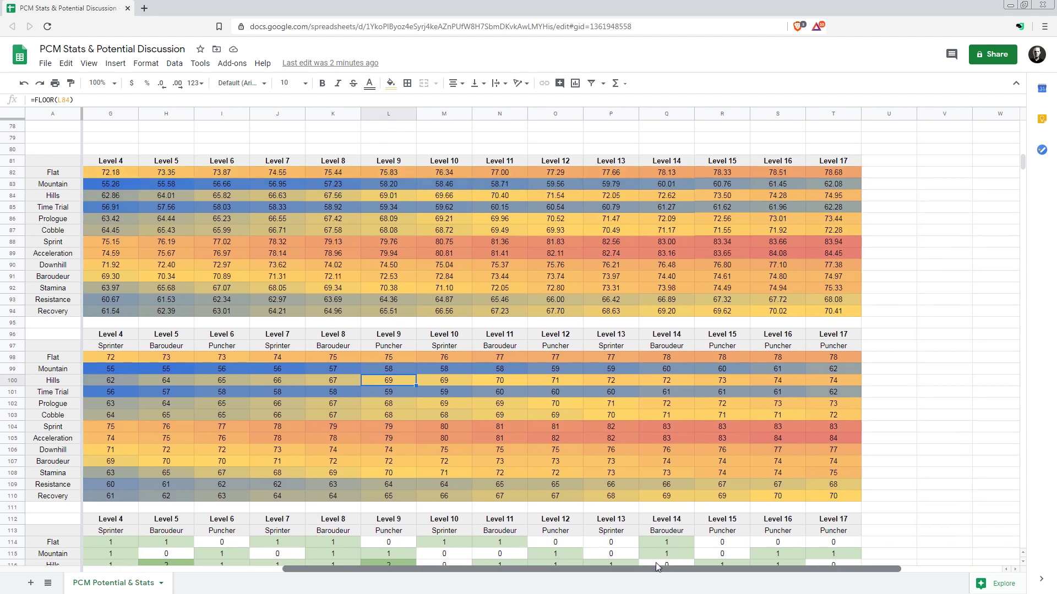
pyautogui.scroll(-3, 714, 425)
pyautogui.click(871, 226)
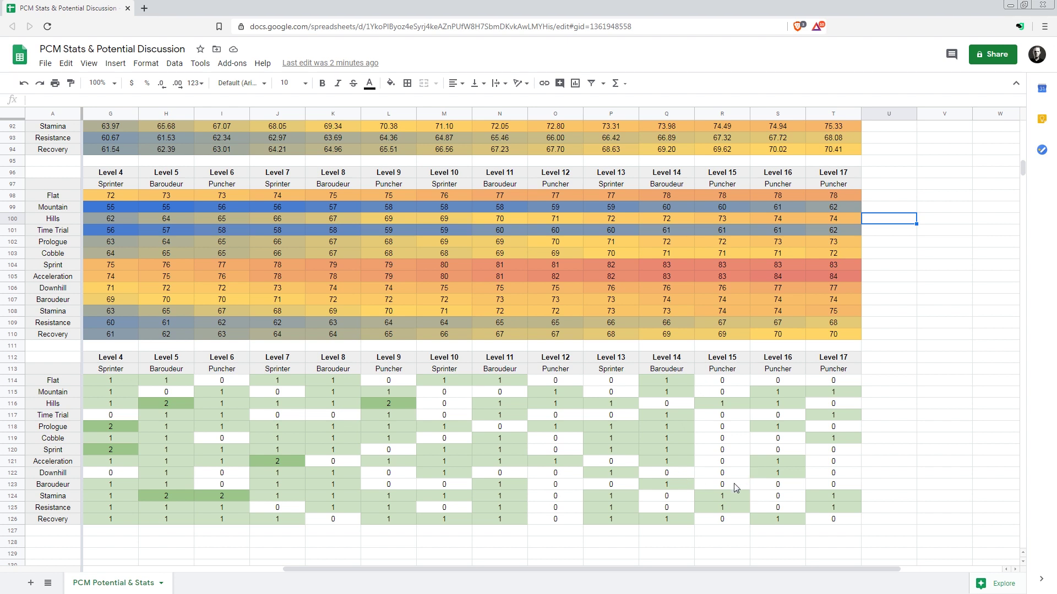
pyautogui.click(897, 199)
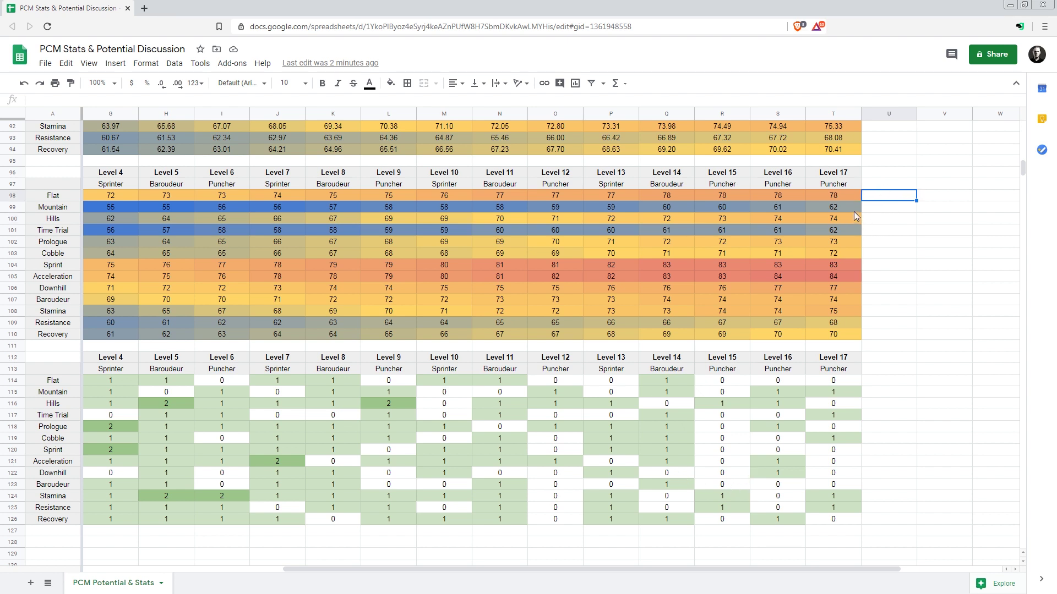
pyautogui.click(852, 206)
pyautogui.click(898, 217)
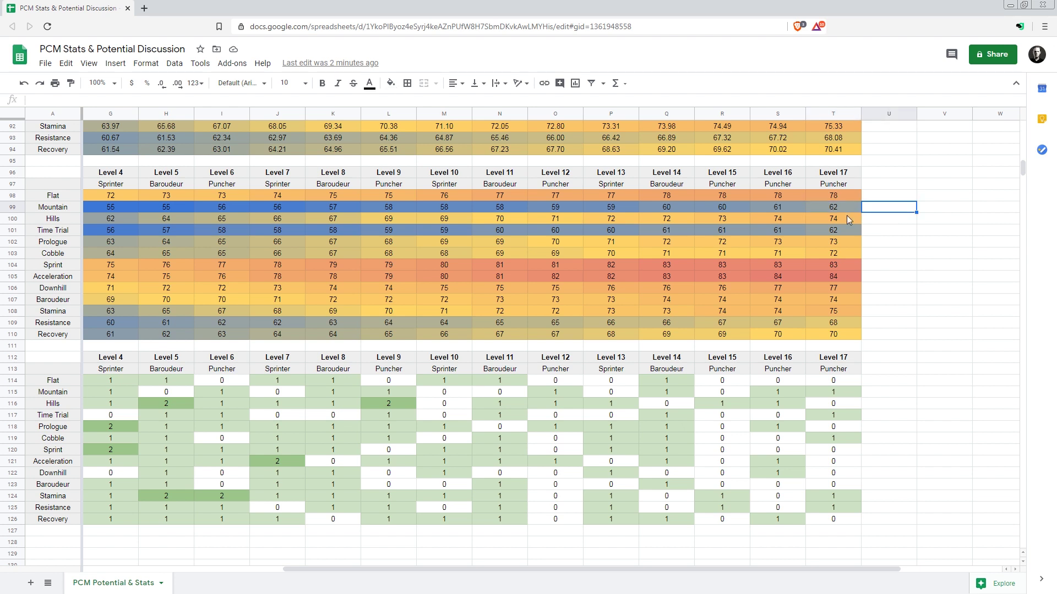
pyautogui.click(848, 217)
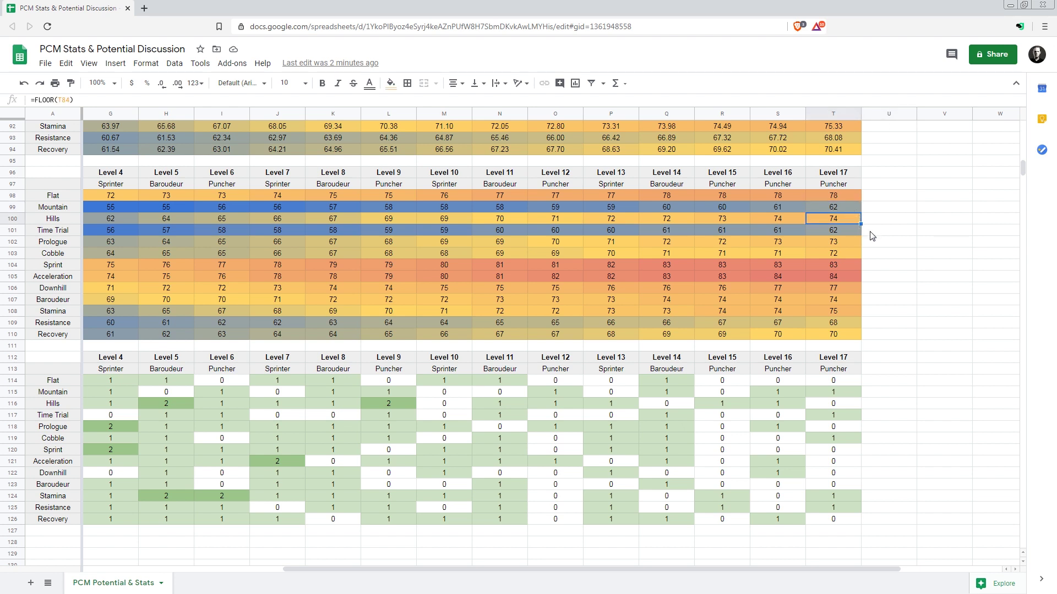
pyautogui.click(883, 233)
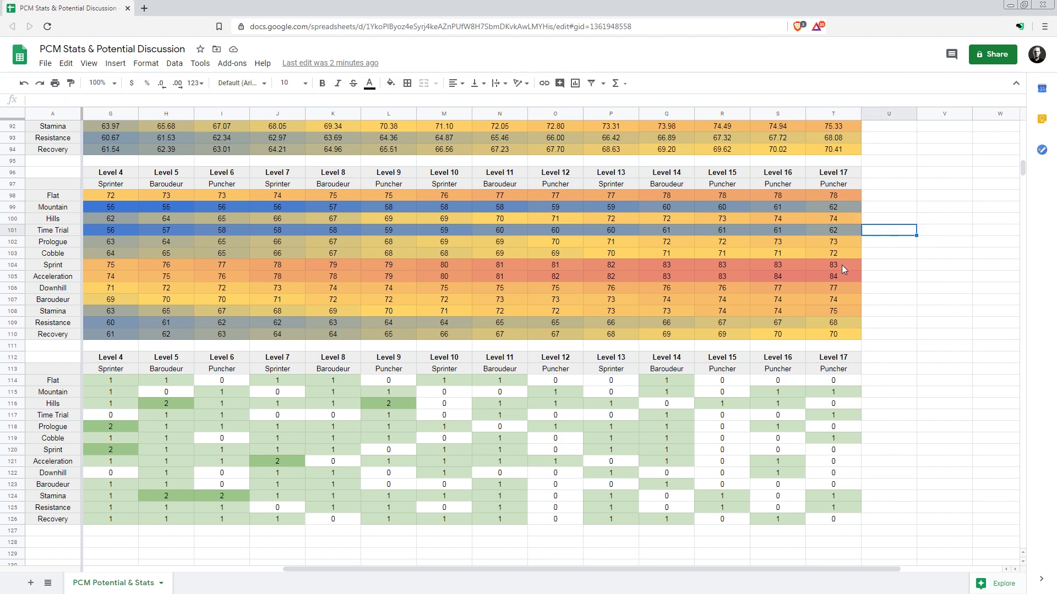
# - Check the Level 17 values for Sprint, Acceleration, Stamina, Resistance and Recovery in the rounded-down stats table
pyautogui.moveTo(841, 265); pyautogui.dragTo(844, 276)
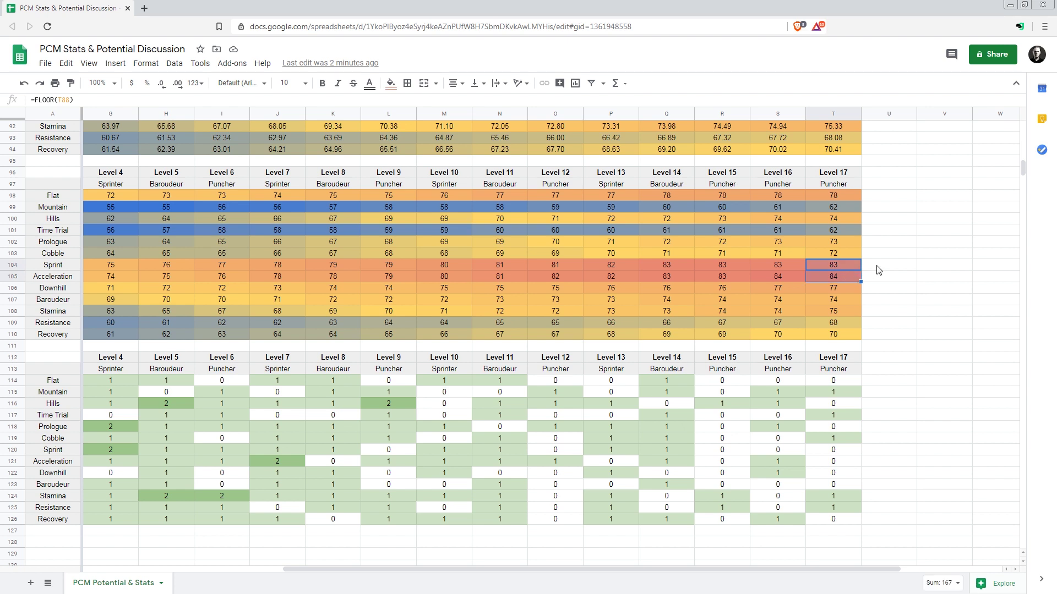
pyautogui.click(878, 293)
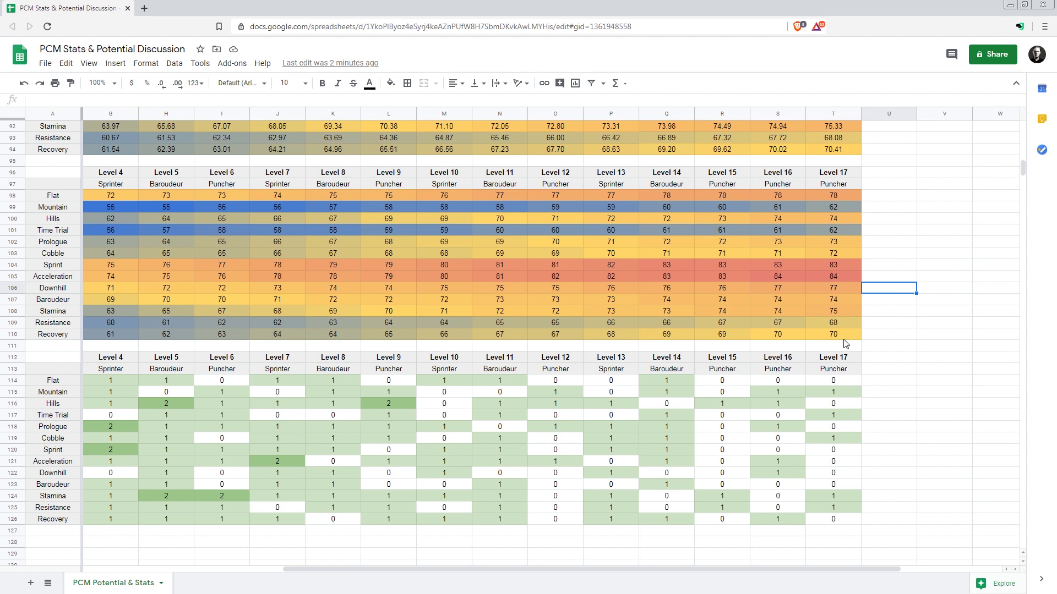
pyautogui.moveTo(842, 312); pyautogui.dragTo(843, 332)
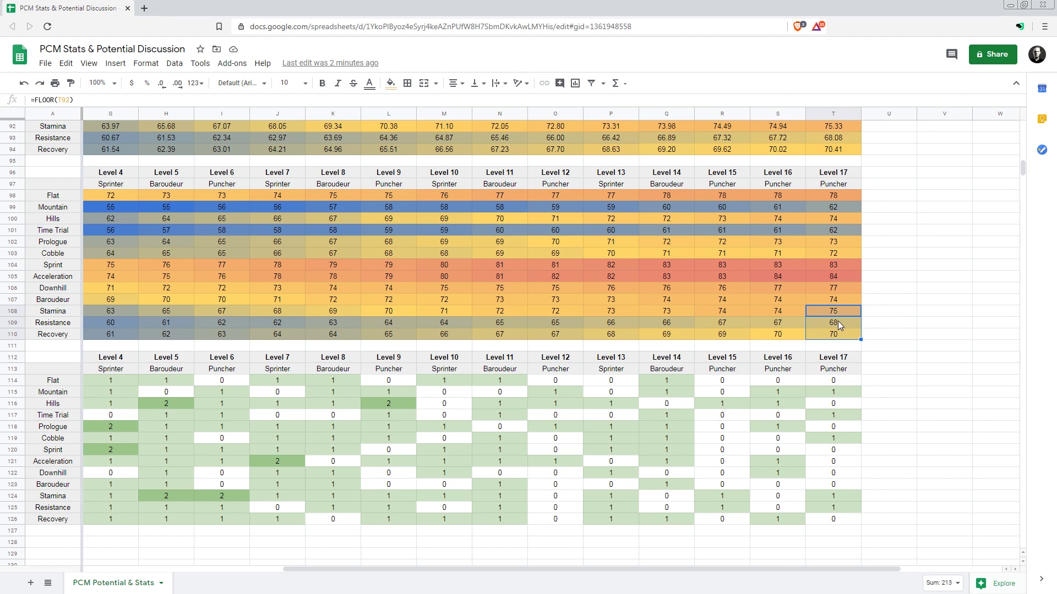
pyautogui.click(899, 326)
# - Review the Stamina, Resistance and Recovery factors across the focus types in the focus factor table
pyautogui.moveTo(642, 573); pyautogui.dragTo(354, 568)
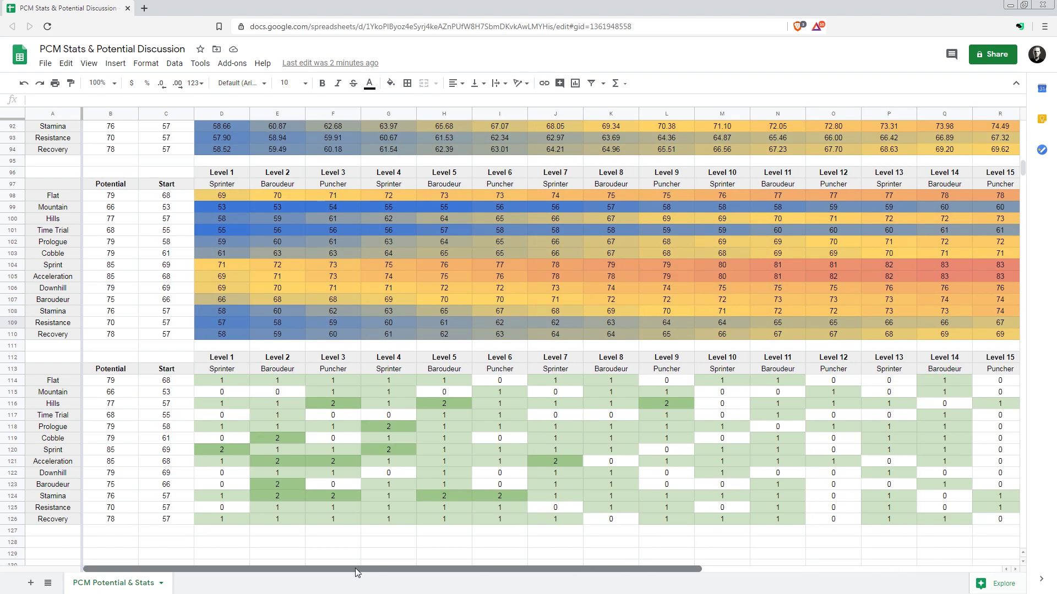
pyautogui.scroll(12, 355, 391)
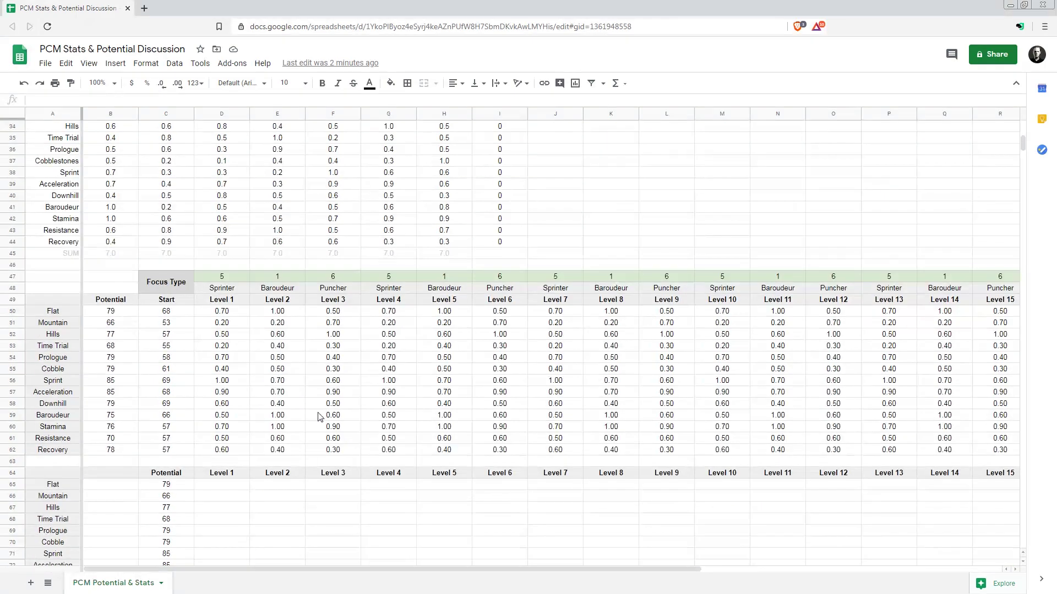
pyautogui.scroll(5, 319, 416)
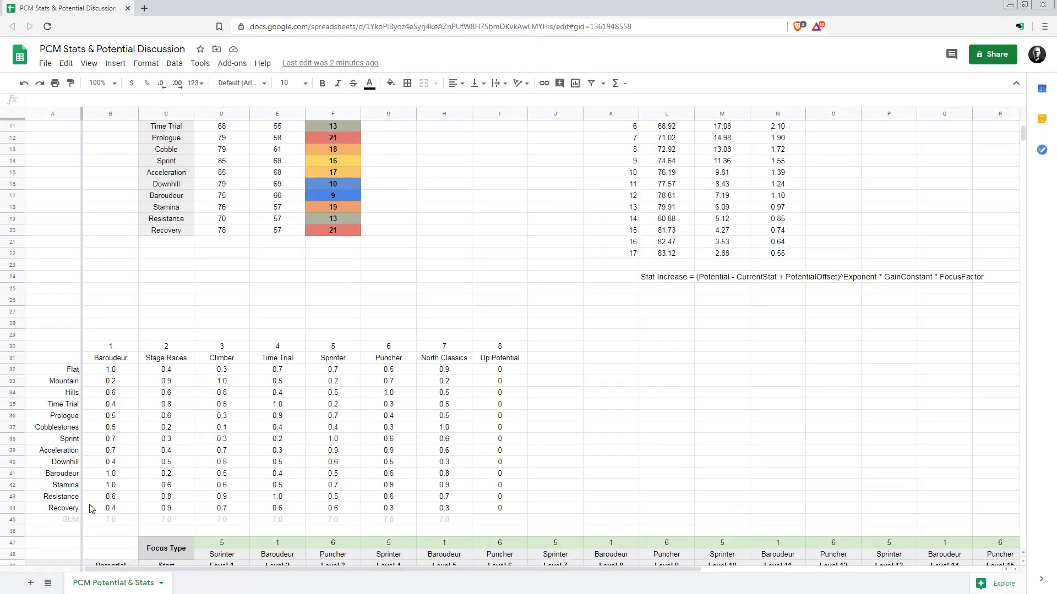
pyautogui.moveTo(72, 487); pyautogui.dragTo(490, 509)
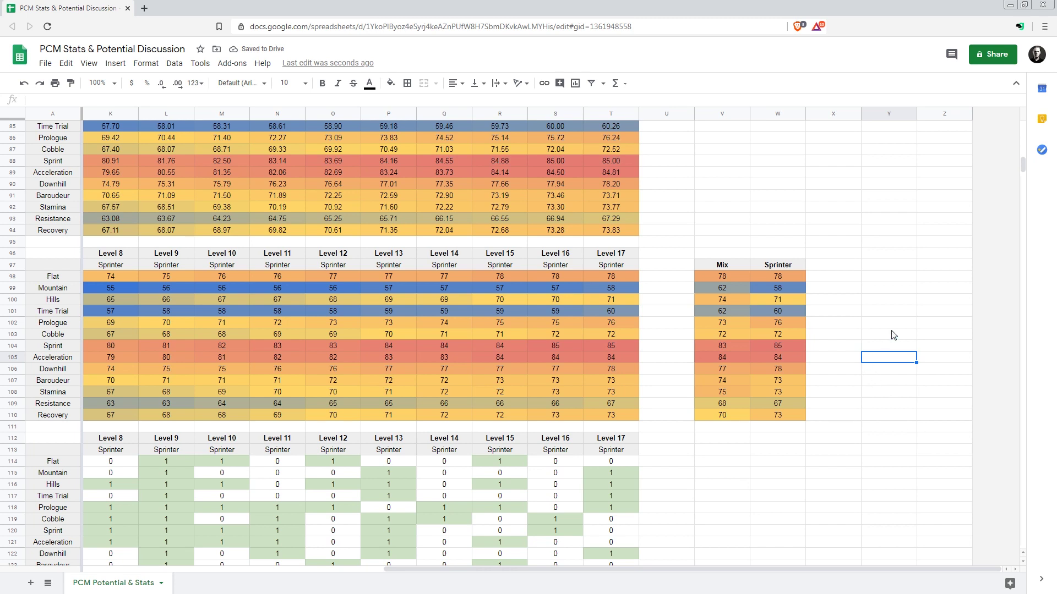
# - Compare the Mix and Sprinter results side by side, checking the Sprinter column's Sprint, Hills and Prologue values
pyautogui.click(727, 265)
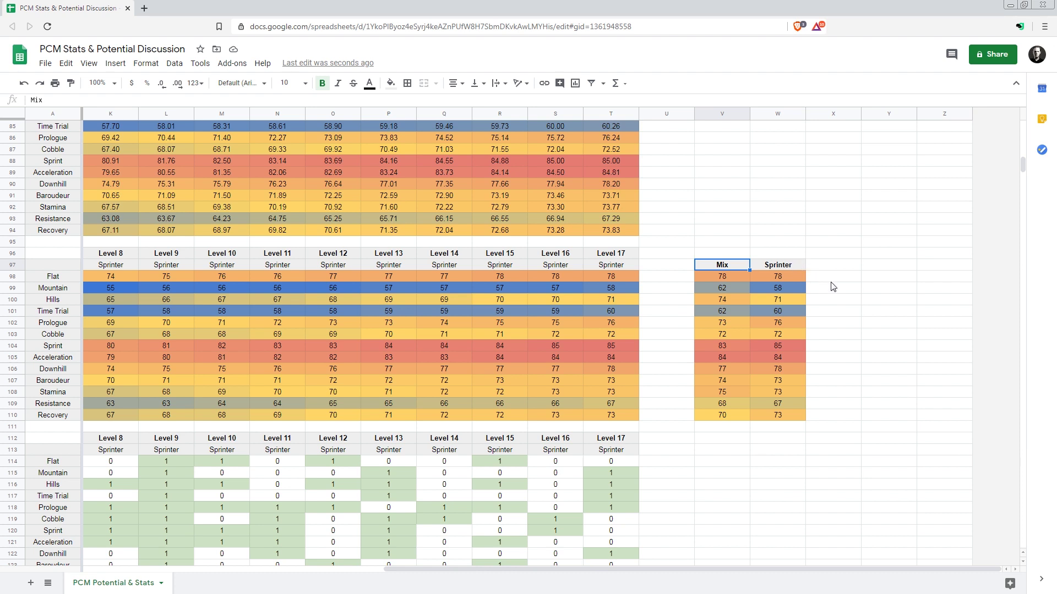
pyautogui.moveTo(791, 266); pyautogui.dragTo(798, 414)
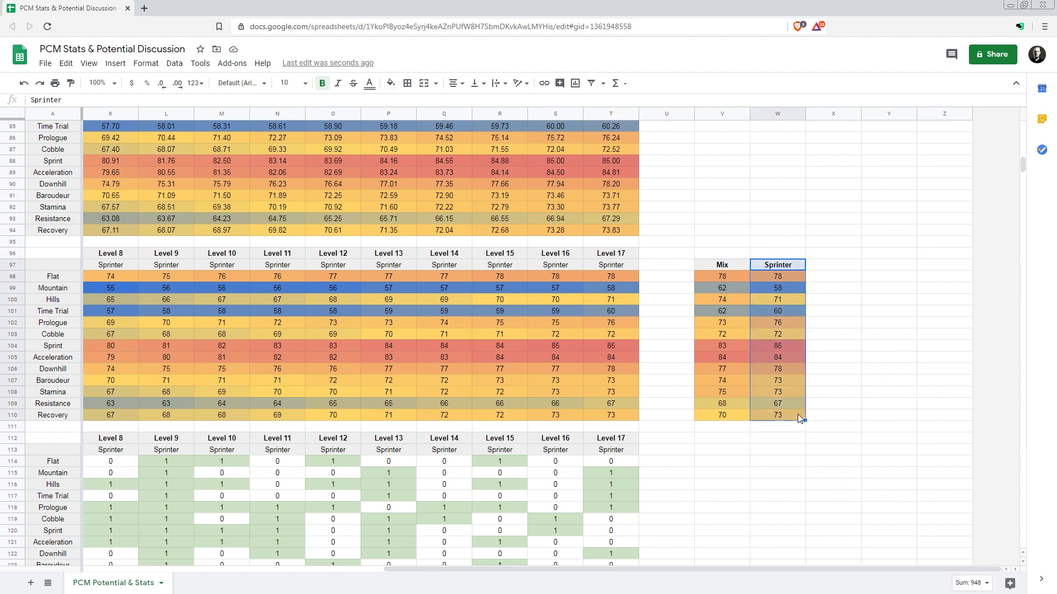
pyautogui.click(856, 382)
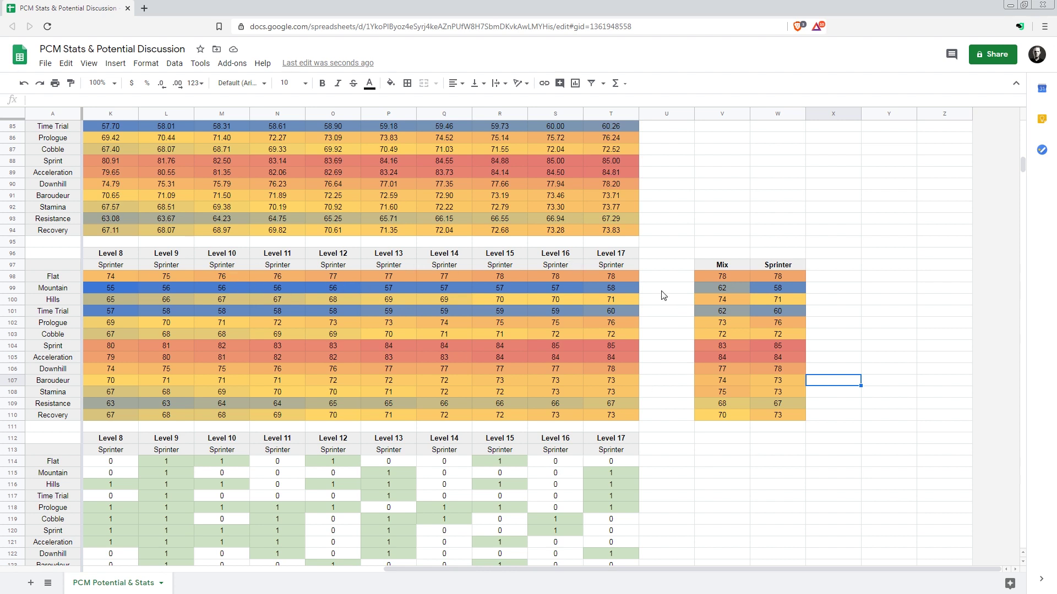
pyautogui.click(788, 346)
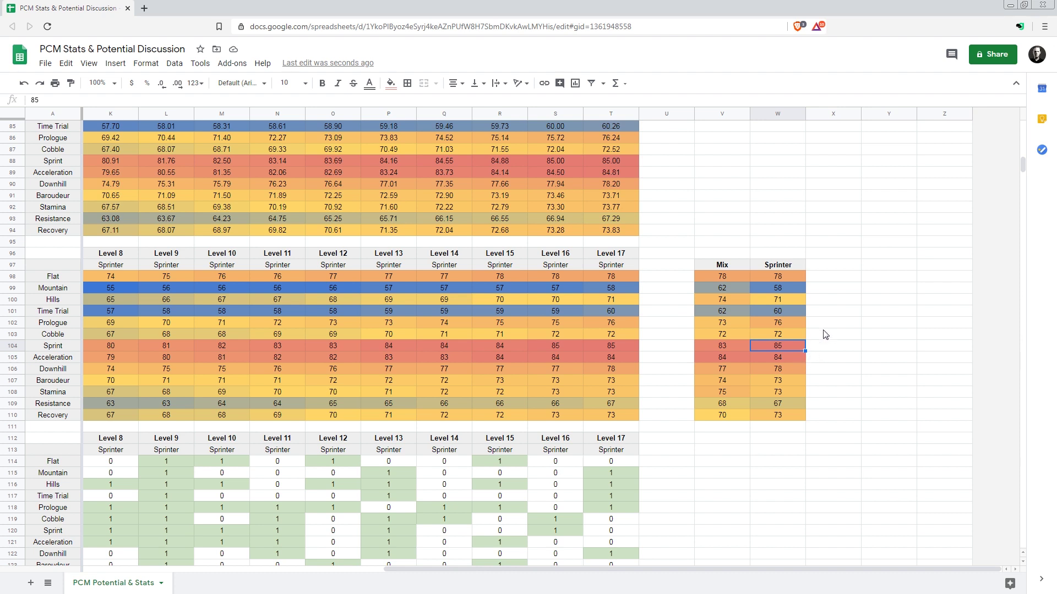
pyautogui.click(822, 303)
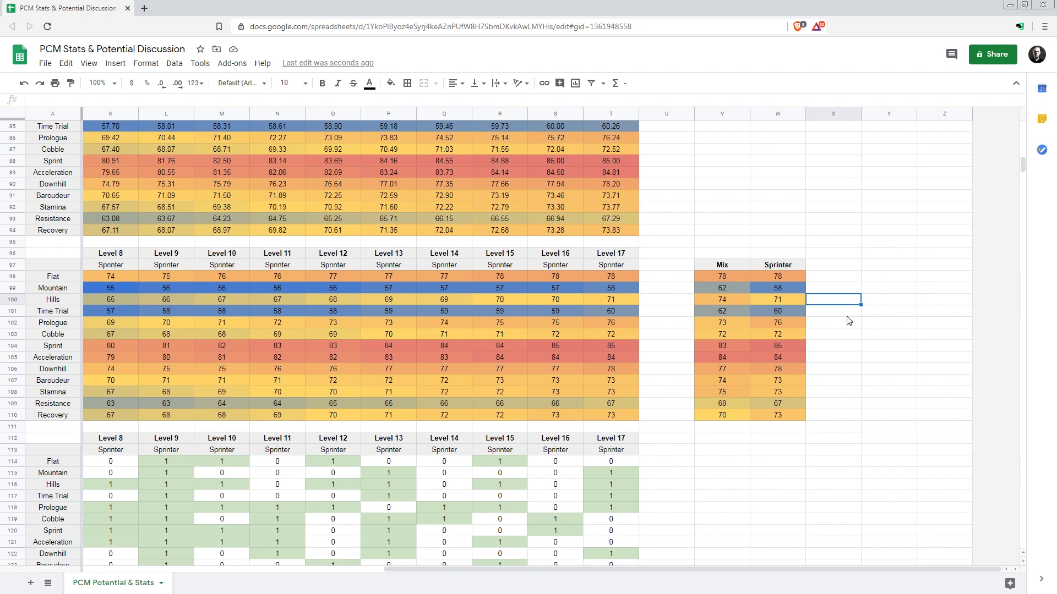
pyautogui.click(787, 322)
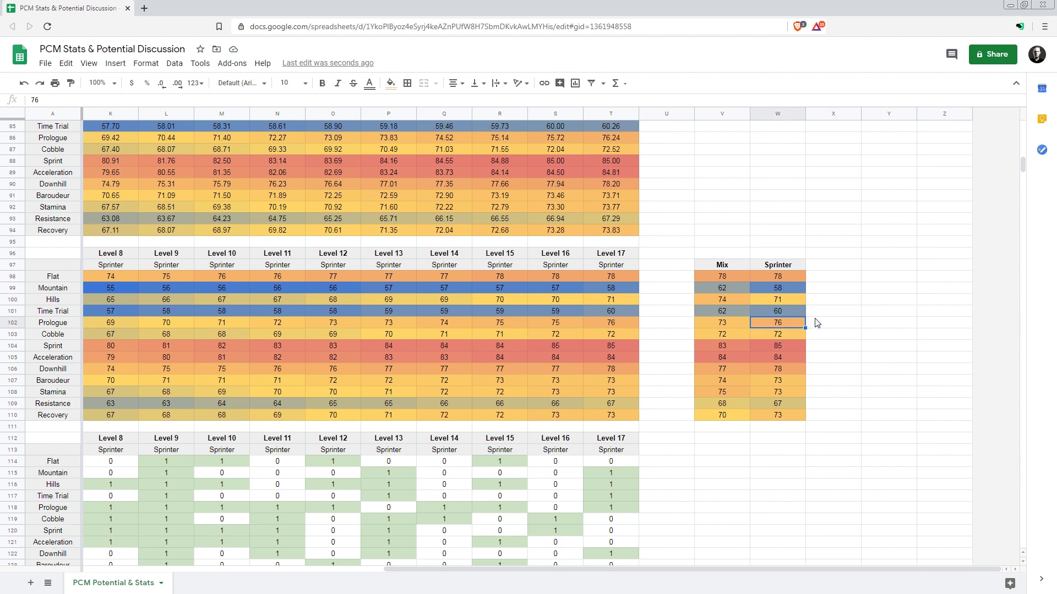
# - Compare the Mix column's Mountain, Hills, Stamina and Recovery values against the Sprinter column
pyautogui.click(738, 300)
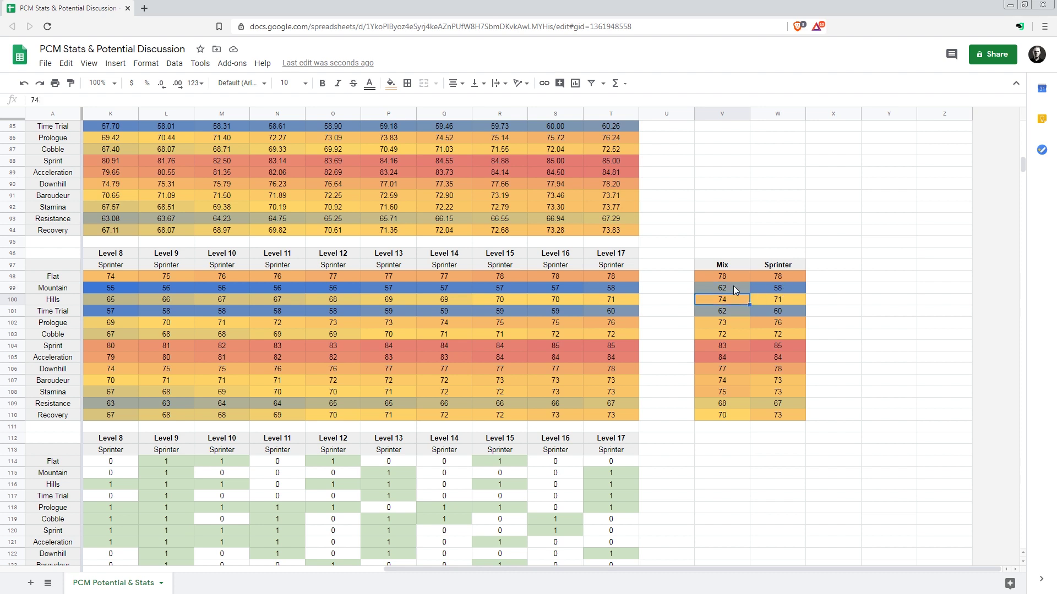
pyautogui.click(733, 287)
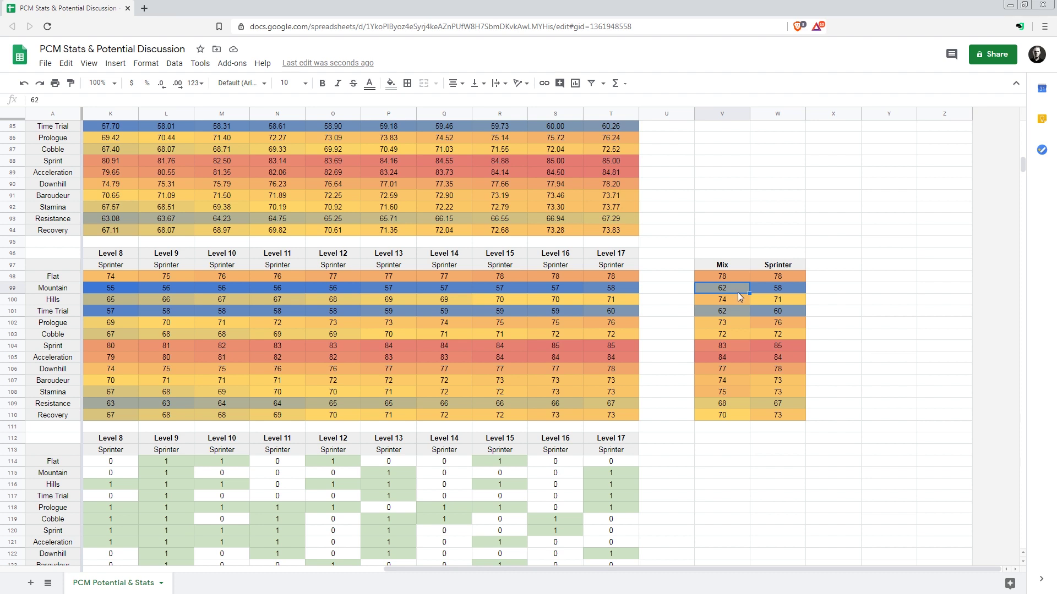
pyautogui.click(732, 300)
pyautogui.click(731, 289)
pyautogui.click(732, 299)
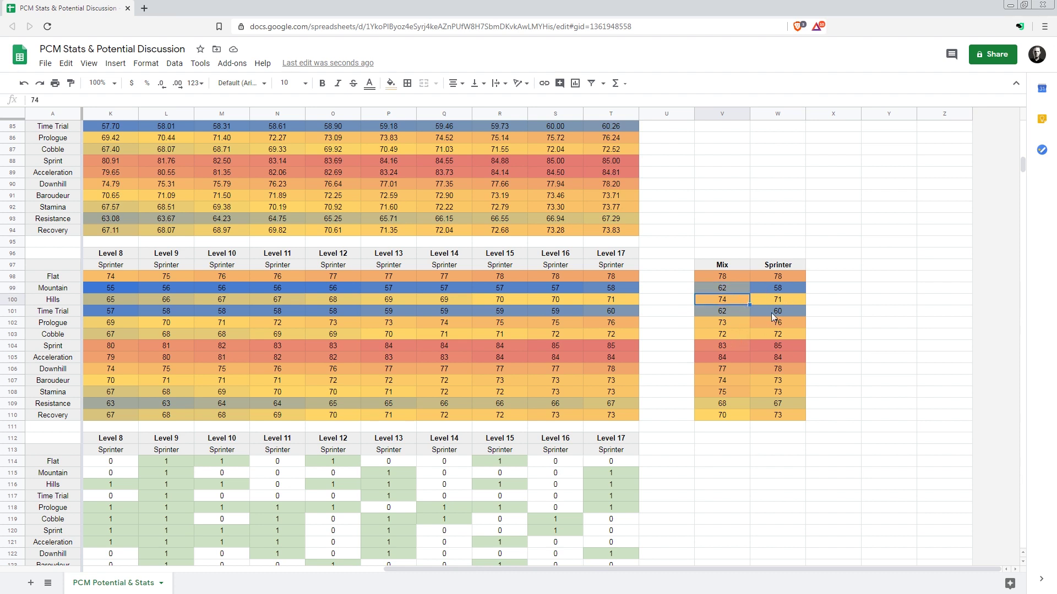
pyautogui.click(735, 389)
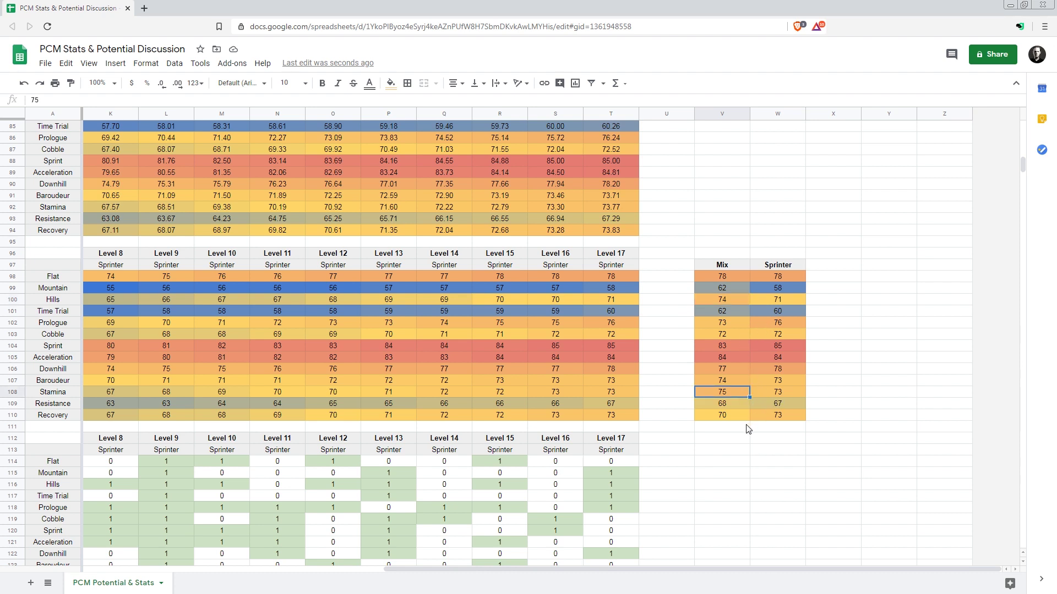
pyautogui.click(747, 415)
pyautogui.click(763, 415)
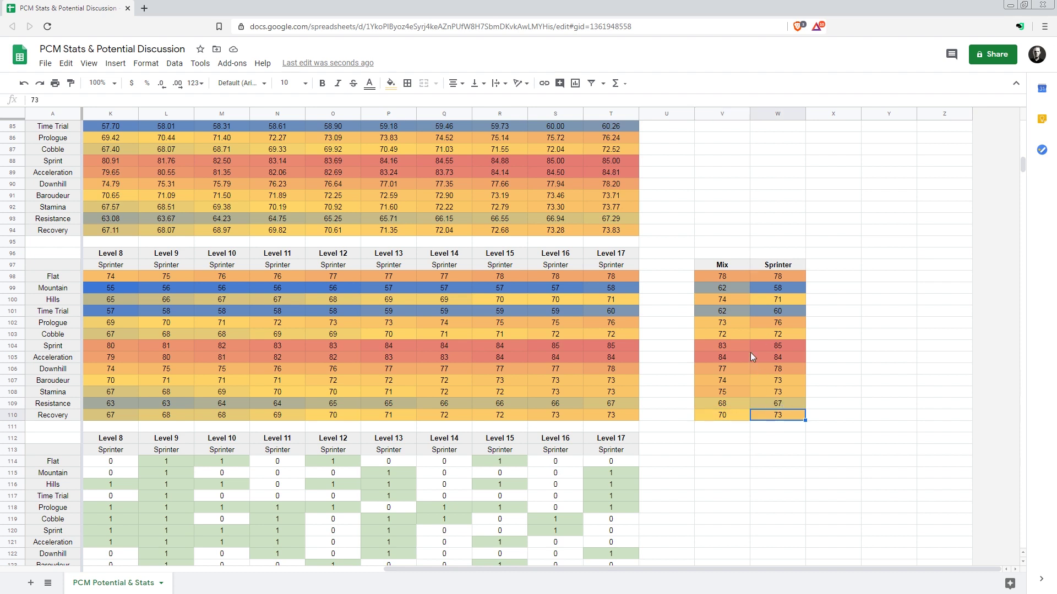
# - Compare Sprint and Acceleration between the Mix and Sprinter columns, including the full Sprinter column from Flat to Recovery
pyautogui.moveTo(729, 345); pyautogui.dragTo(733, 359)
pyautogui.click(734, 348)
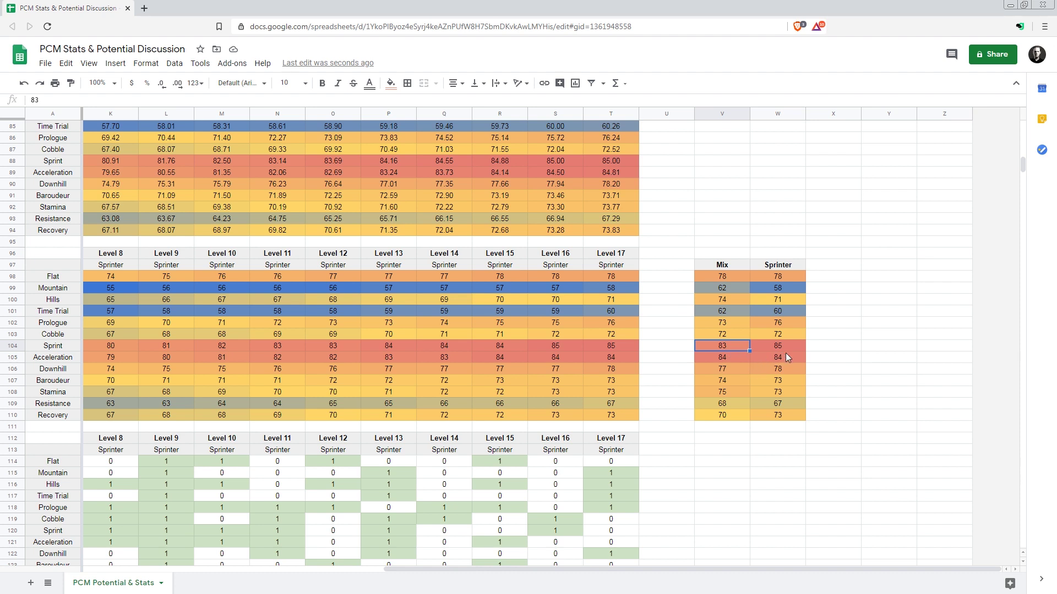
pyautogui.press('Right')
pyautogui.moveTo(784, 265); pyautogui.dragTo(787, 411)
pyautogui.click(787, 411)
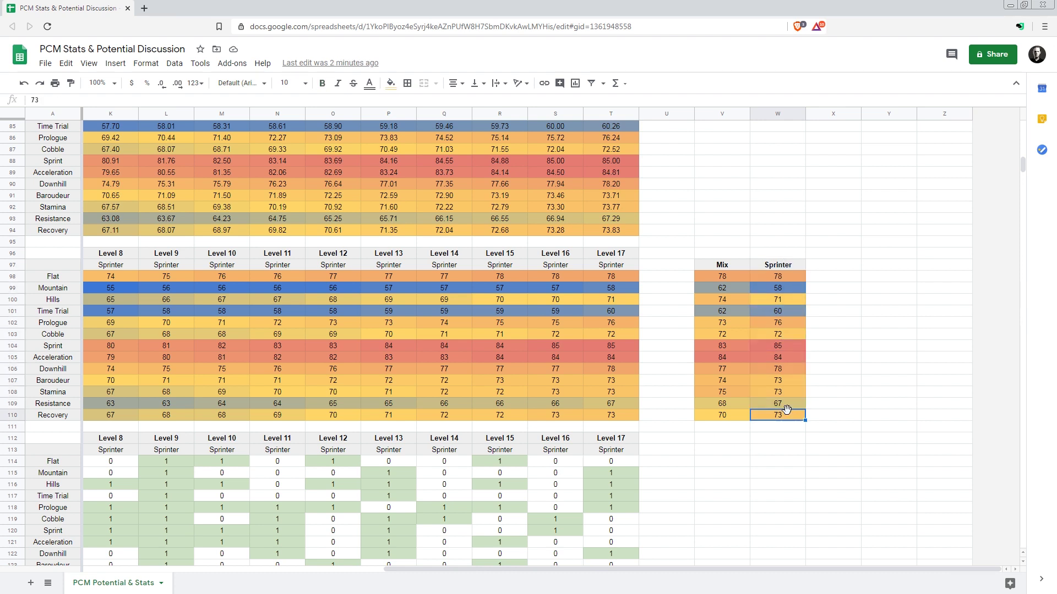
pyautogui.click(726, 269)
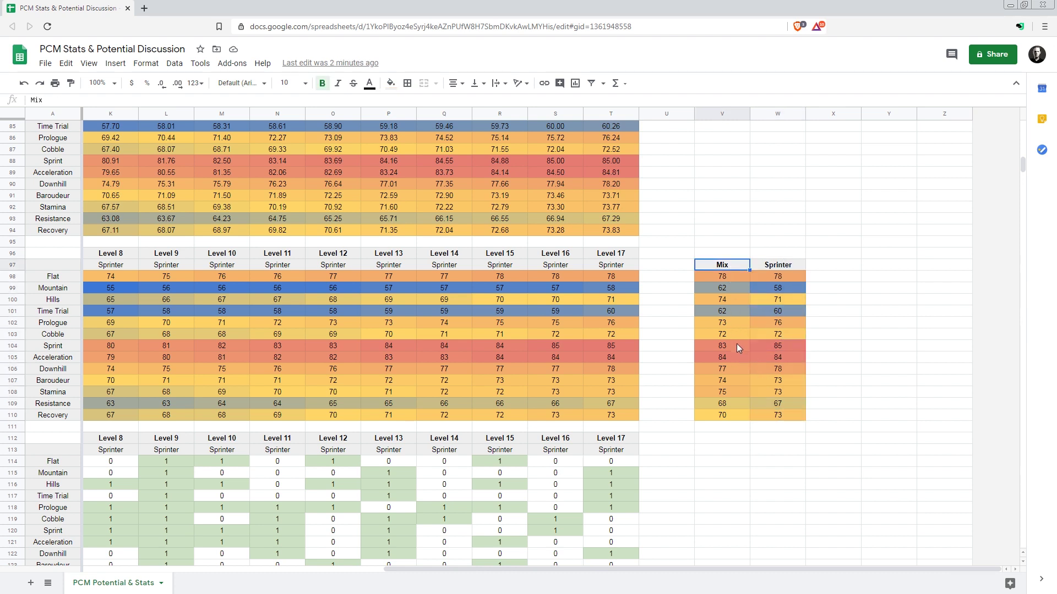
pyautogui.click(818, 325)
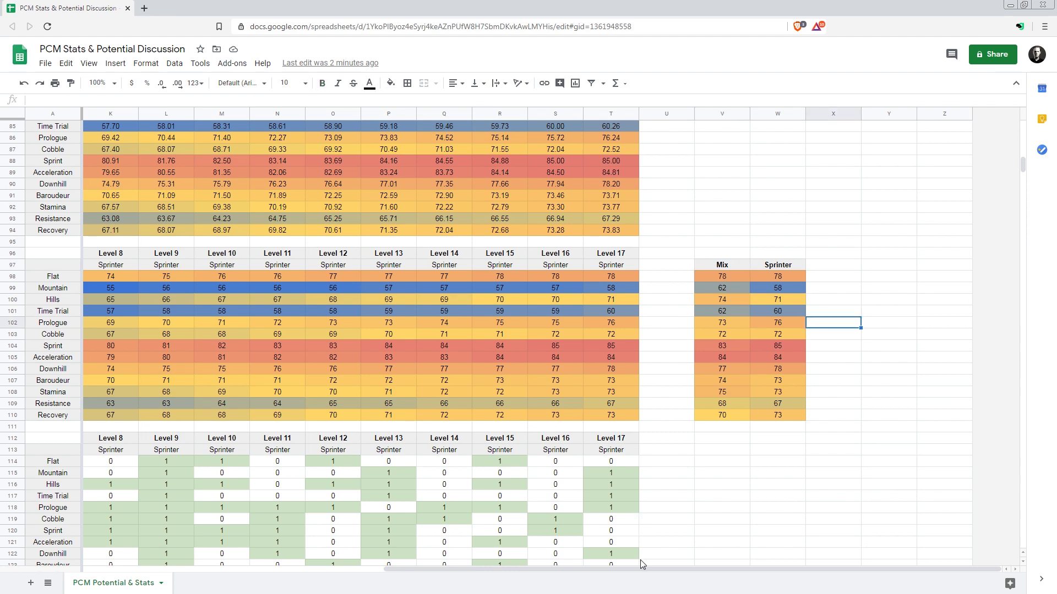
# - Review the all-Sprinter focus factors, exact stats, rounded-down stats and per-level gains from Level 1 to Level 15
pyautogui.moveTo(652, 570); pyautogui.dragTo(325, 584)
pyautogui.scroll(6, 478, 396)
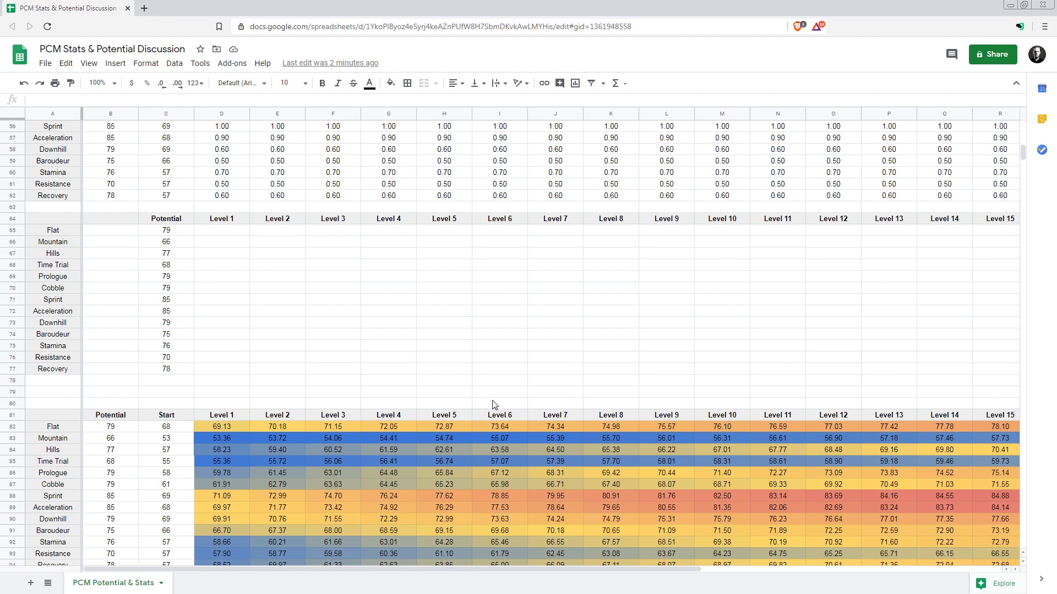
pyautogui.scroll(-3, 535, 378)
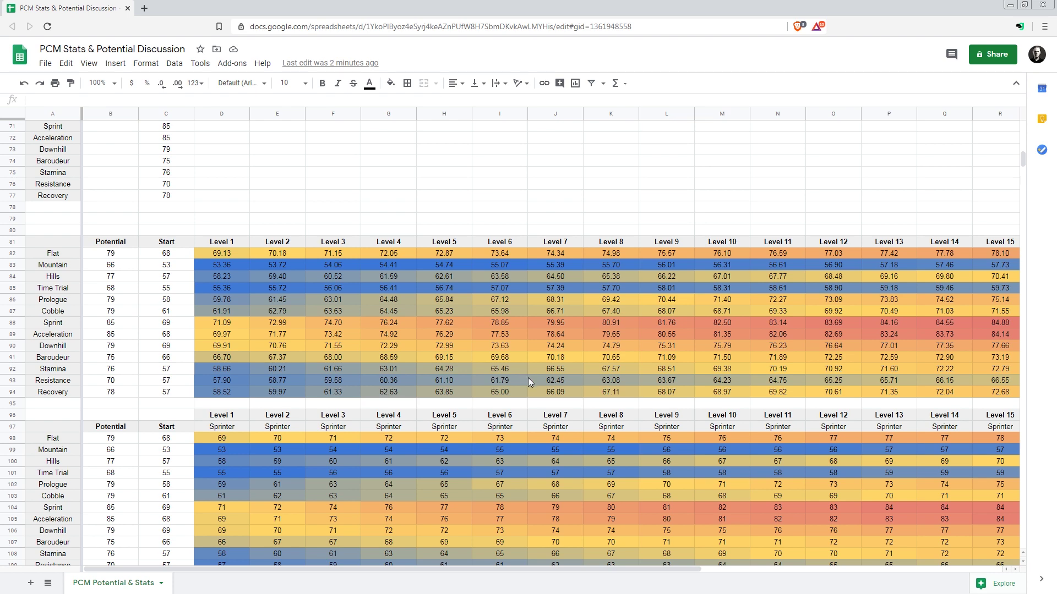
pyautogui.scroll(-3, 527, 382)
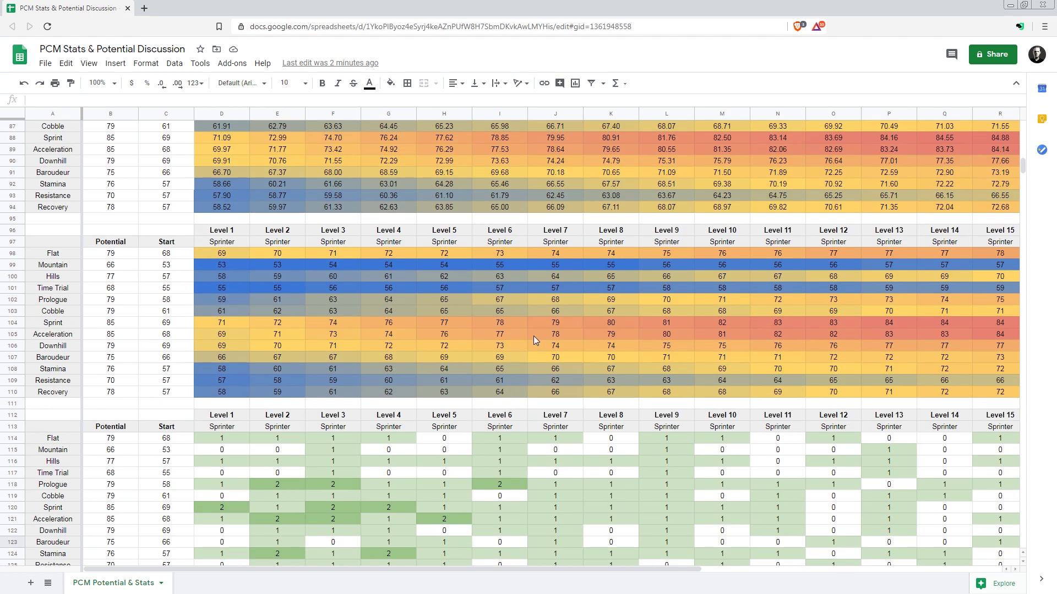
# - Compare the exact Sprinter-focus stats with the rounded-down stats and the per-level gains table
pyautogui.scroll(3, 528, 269)
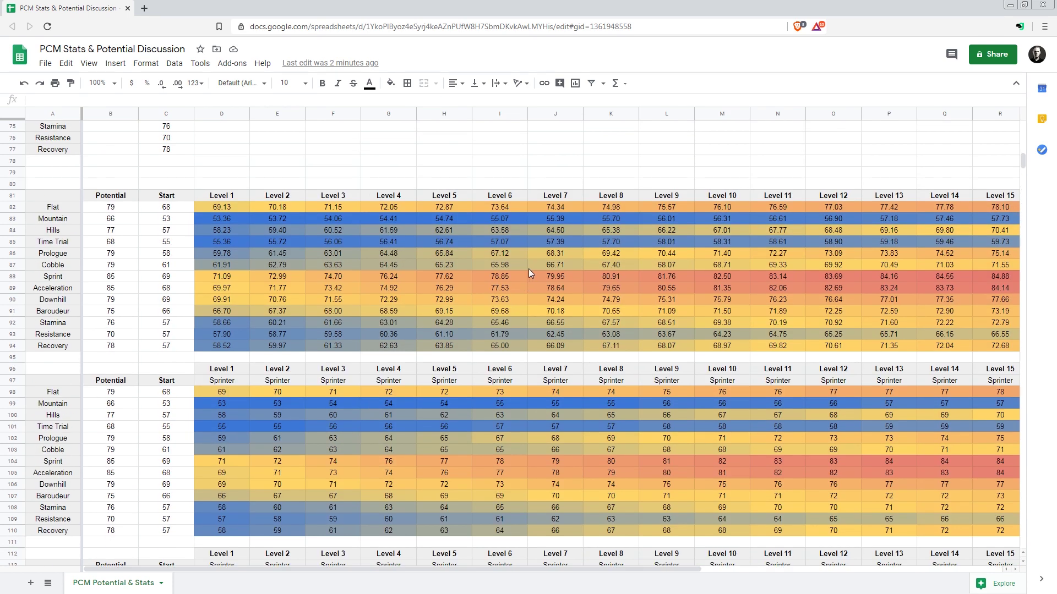
pyautogui.scroll(-2, 550, 351)
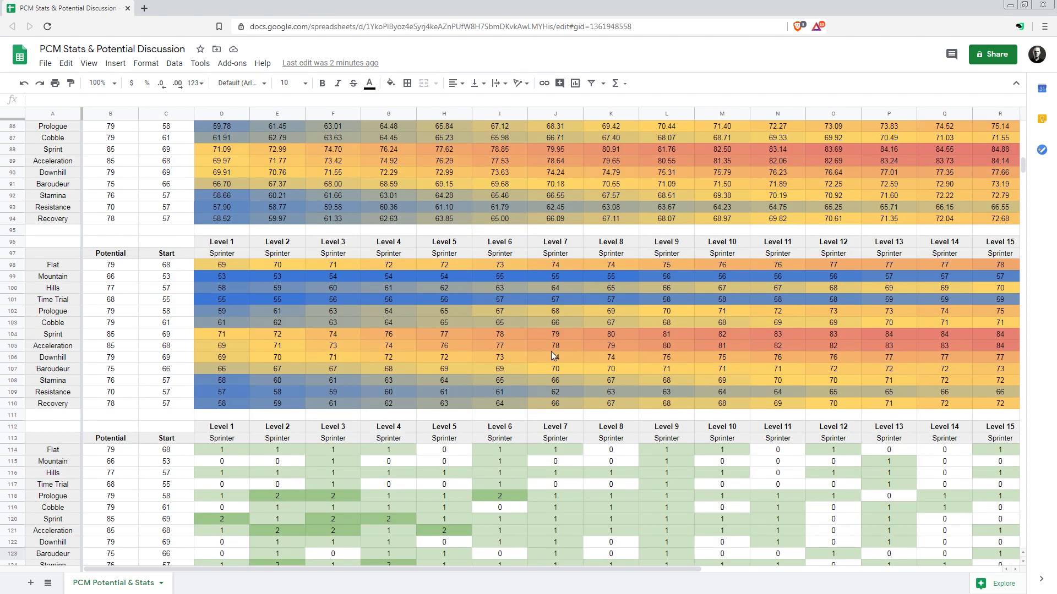
pyautogui.scroll(-2, 550, 351)
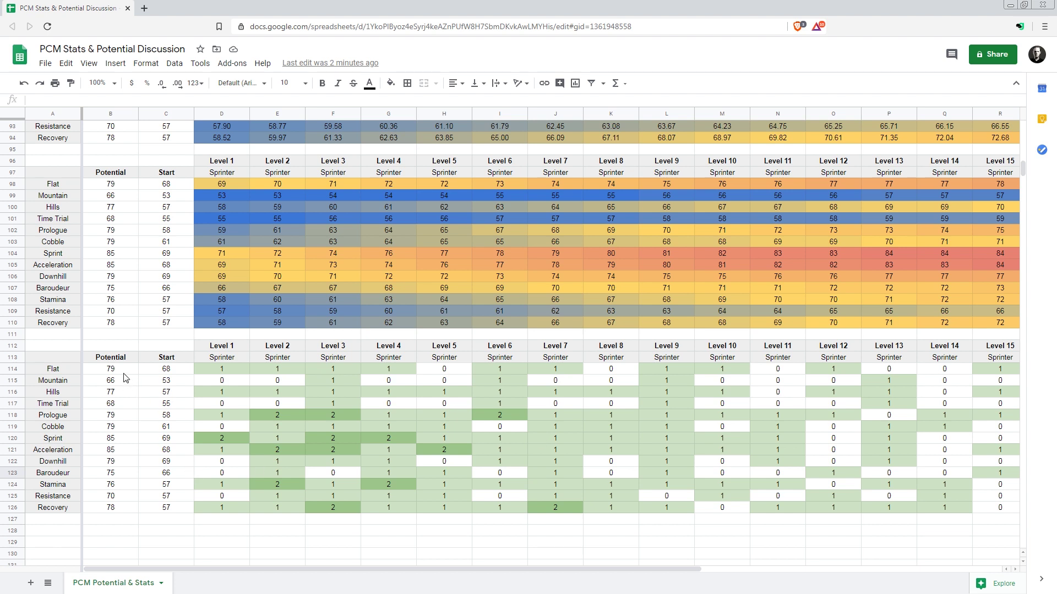
# - In the per-level gains table, highlight the Potential values from Flat to Baroudeur and the Sprinter focus labels for Levels 1 to 5
pyautogui.moveTo(122, 371); pyautogui.dragTo(133, 473)
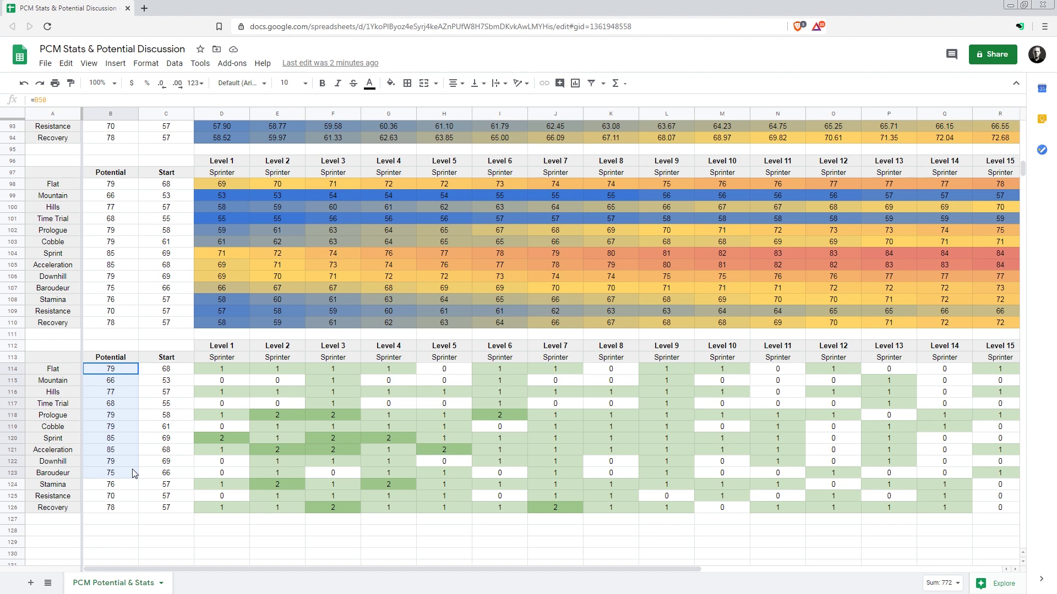
pyautogui.click(171, 454)
pyautogui.click(235, 361)
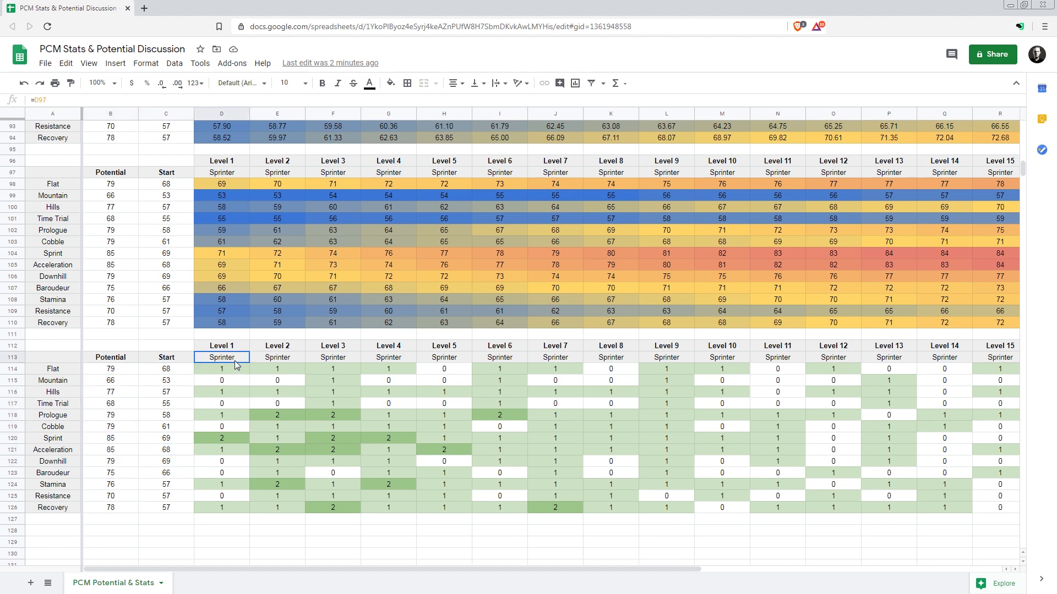
pyautogui.moveTo(234, 361); pyautogui.dragTo(464, 366)
pyautogui.click(464, 363)
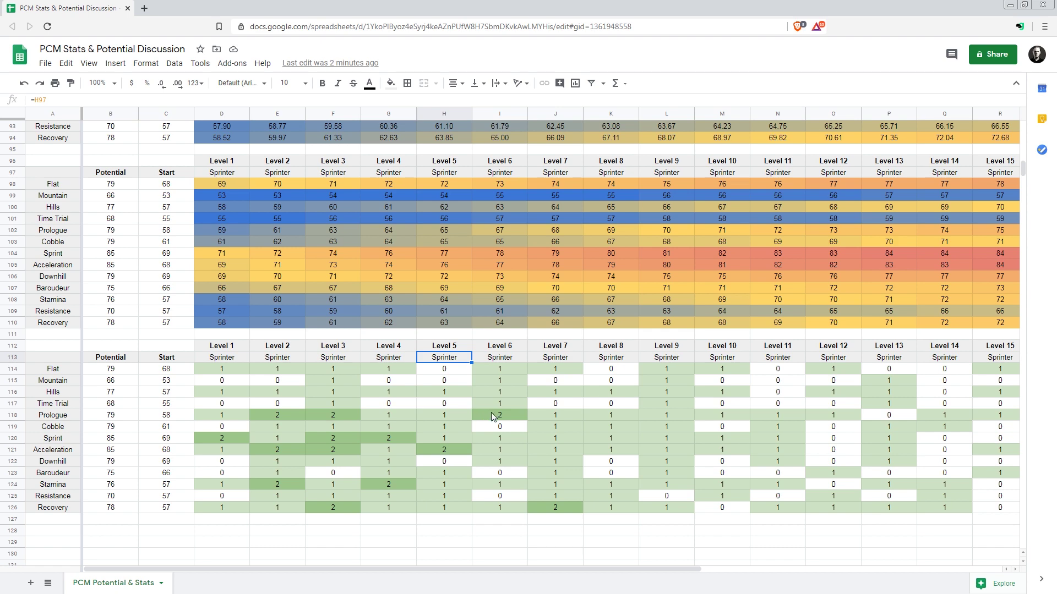
# - Go back past the exact stats and focus factors to review the Potential, Current and Difference table under the sheet title
pyautogui.scroll(5, 463, 408)
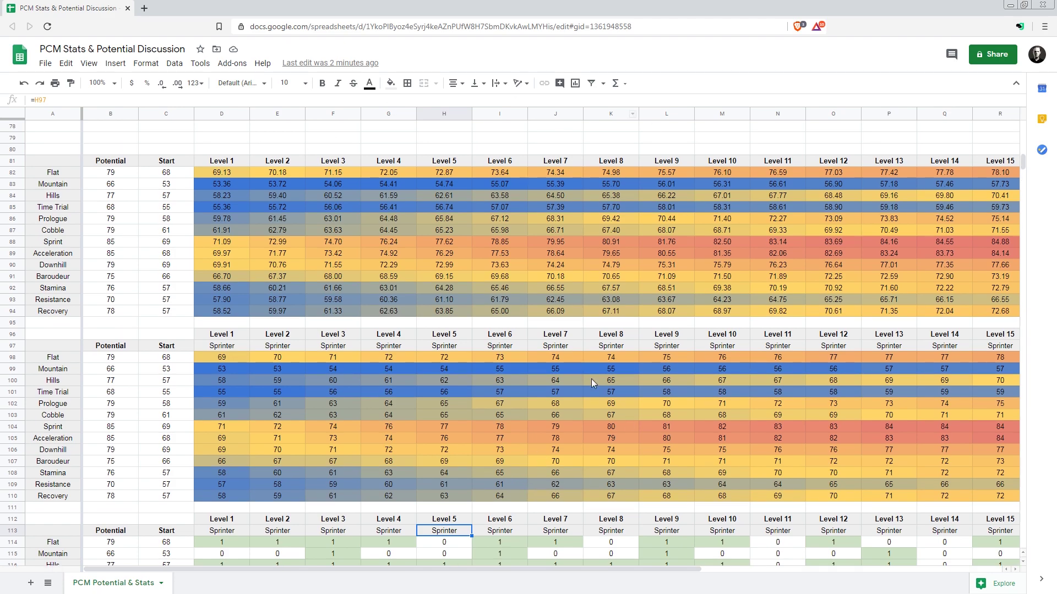
pyautogui.scroll(20, 525, 434)
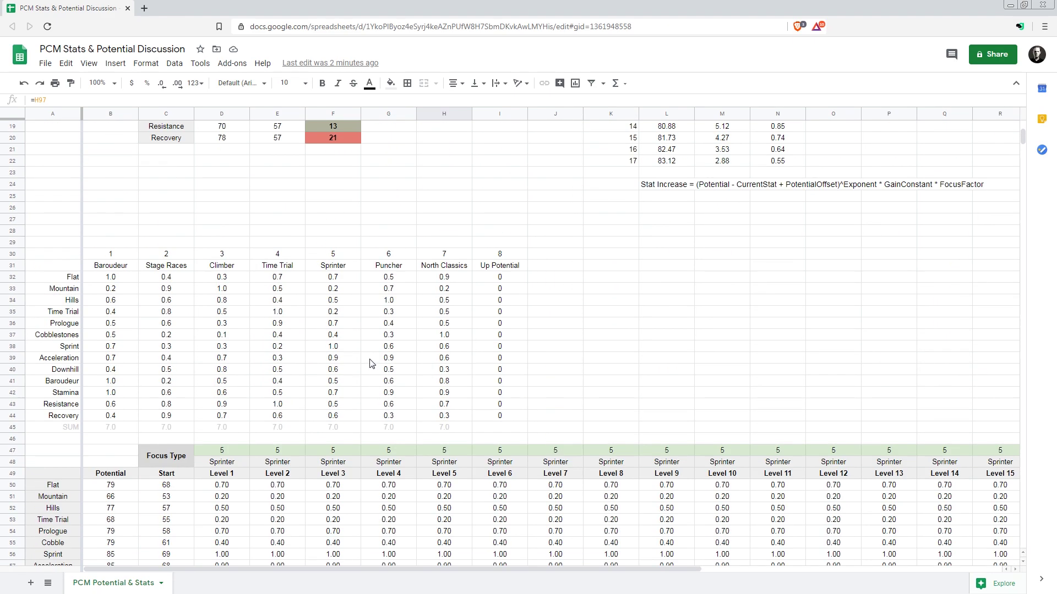
pyautogui.scroll(6, 370, 363)
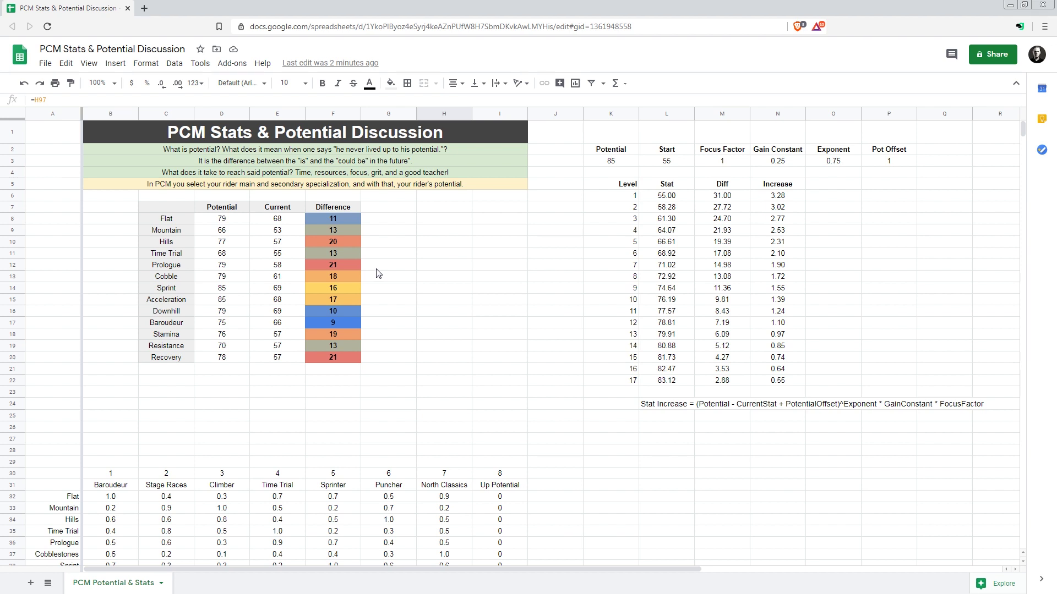